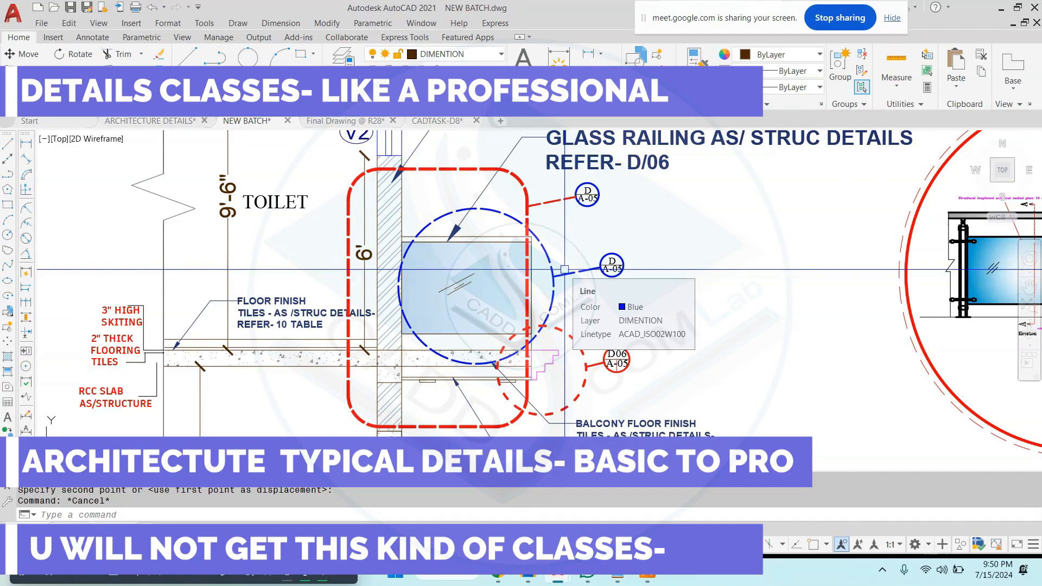
key(Escape)
key(Escape)
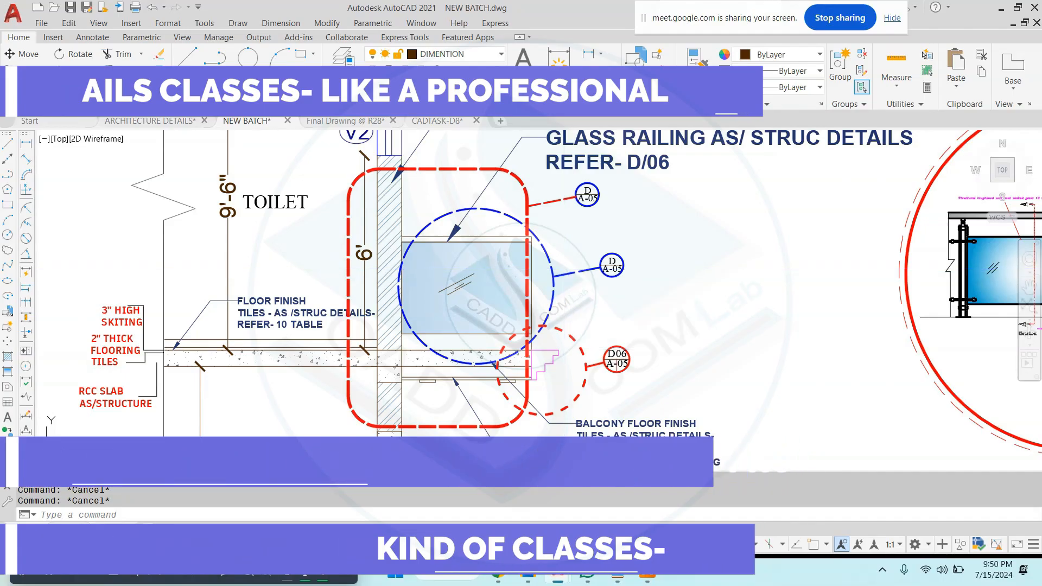
scroll(598, 261, down, 2)
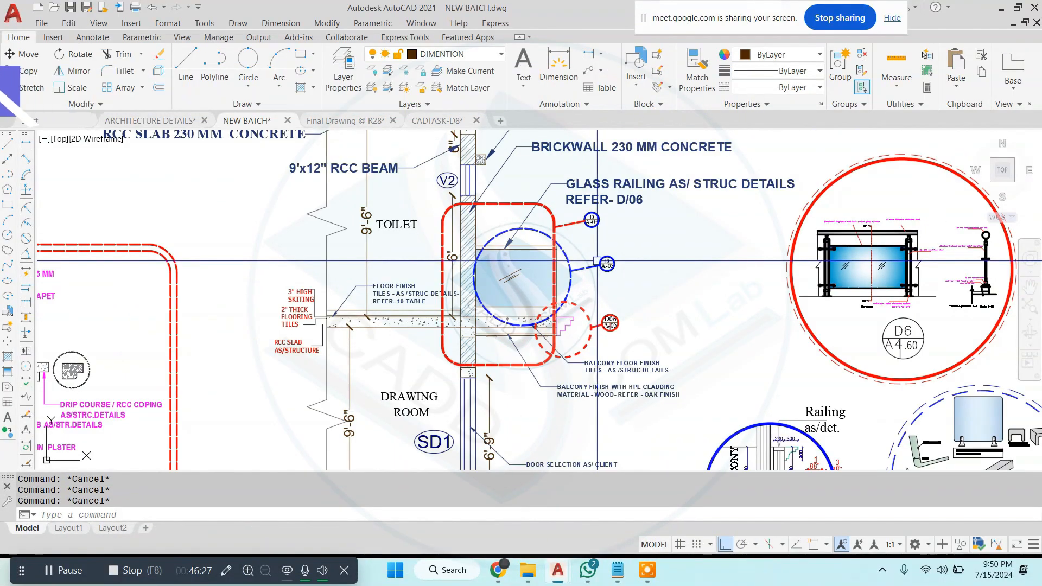
scroll(596, 261, down, 3)
scroll(596, 261, up, 3)
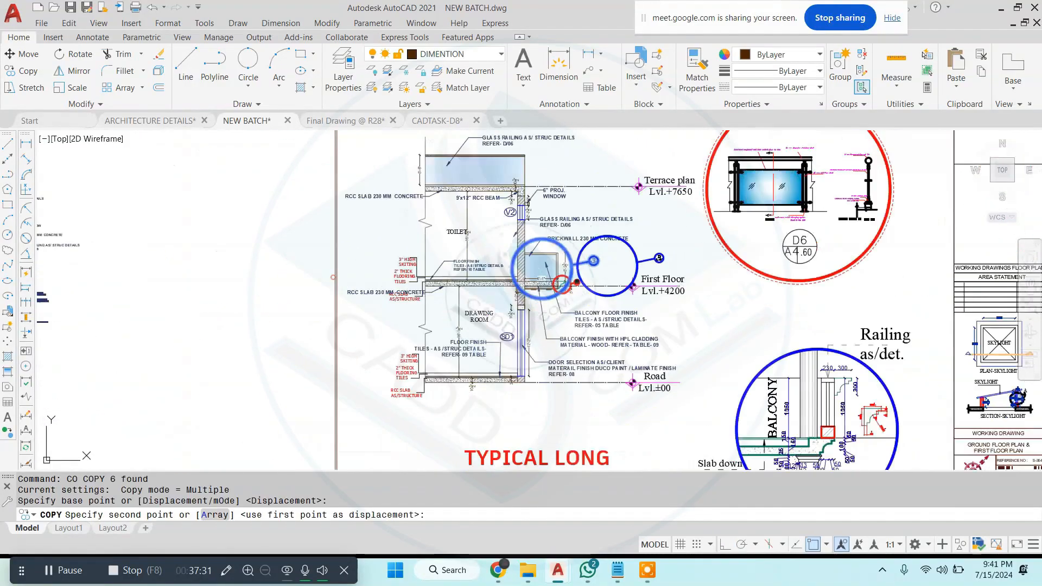
- Copy the blue detail callout onto the first-floor balcony glass railing in the wall section and scale it down around its centre
scroll(370, 286, down, 2)
scroll(745, 295, up, 8)
key(Escape)
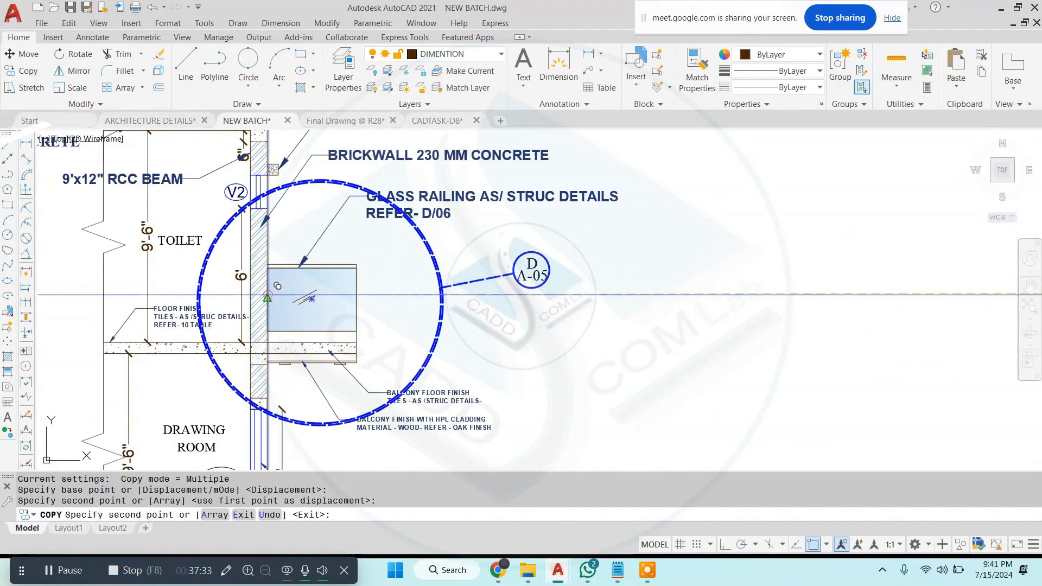
click(575, 261)
click(409, 302)
text(sc)
key(Return)
click(311, 299)
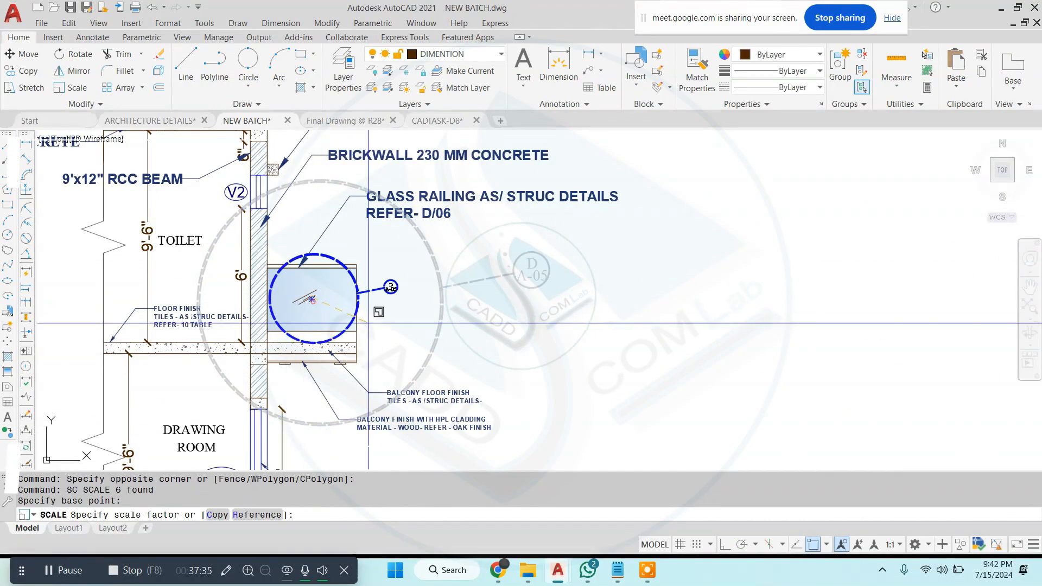
scroll(468, 287, up, 3)
key(Escape)
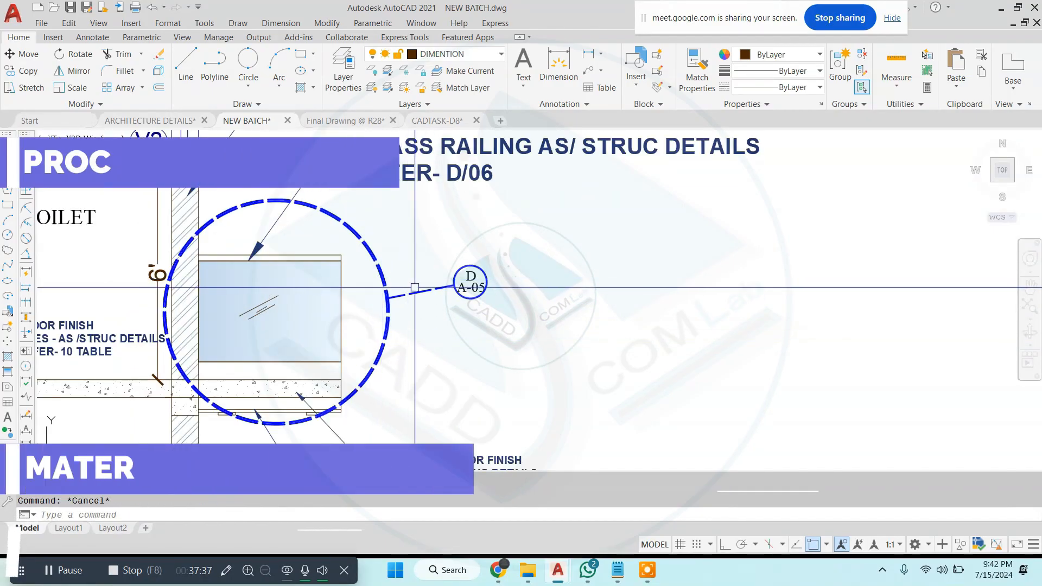
- Draw a horizontal line across the callout's reference bubble, dividing the D from the A-05 text
scroll(469, 287, up, 5)
text(l)
key(Return)
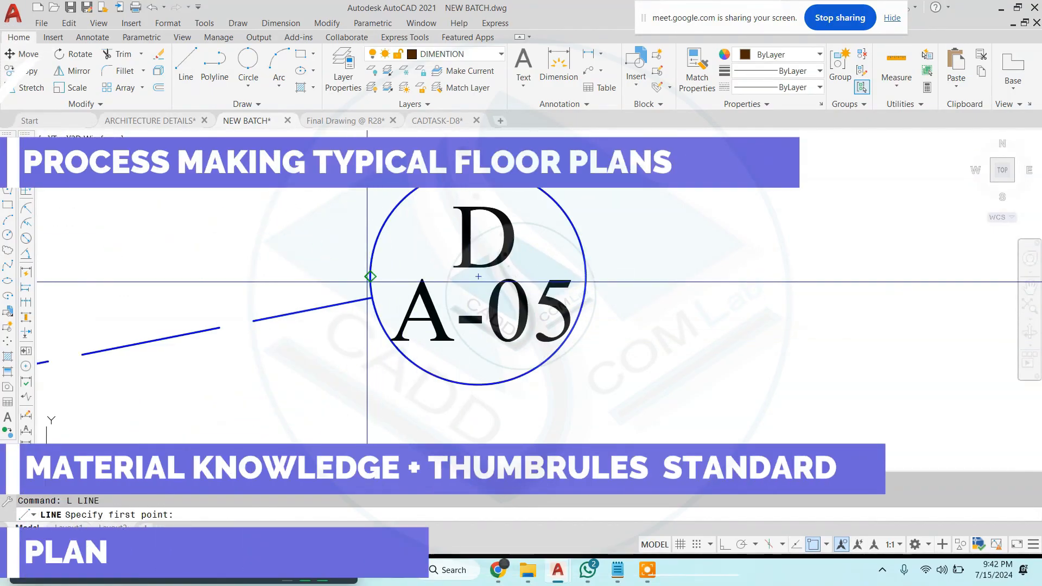
click(371, 276)
click(586, 277)
key(Escape)
scroll(543, 307, down, 6)
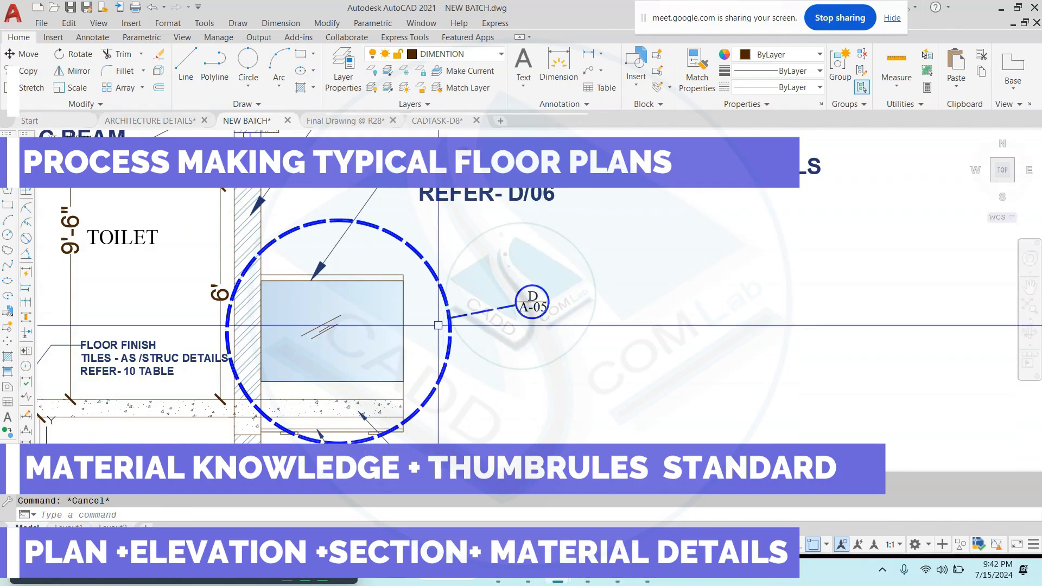
- Start a line from the upper outer corner of the balcony slab with ortho mode switched, entering 6 as its length
scroll(438, 325, down, 5)
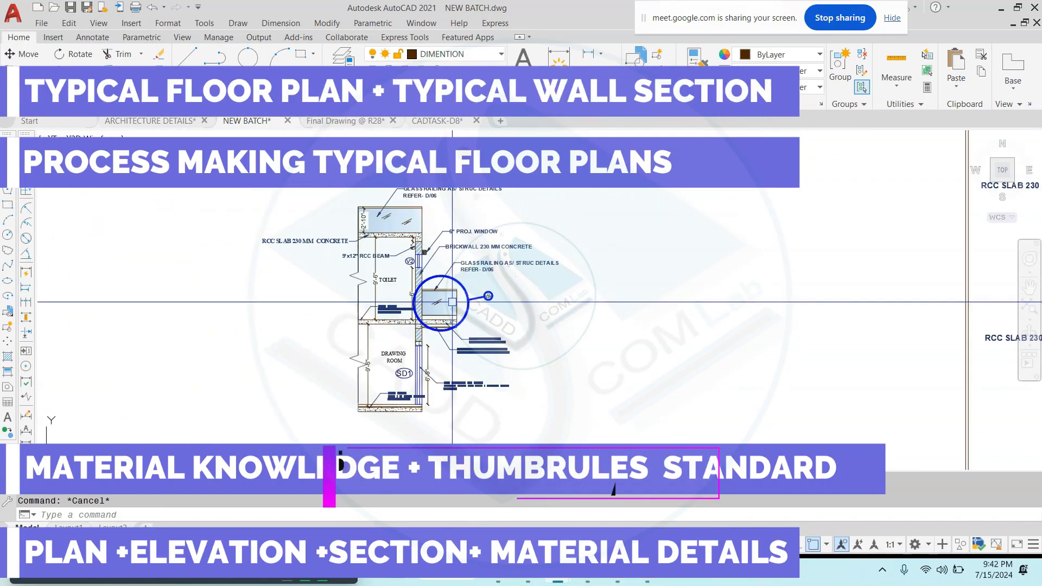
scroll(450, 307, up, 4)
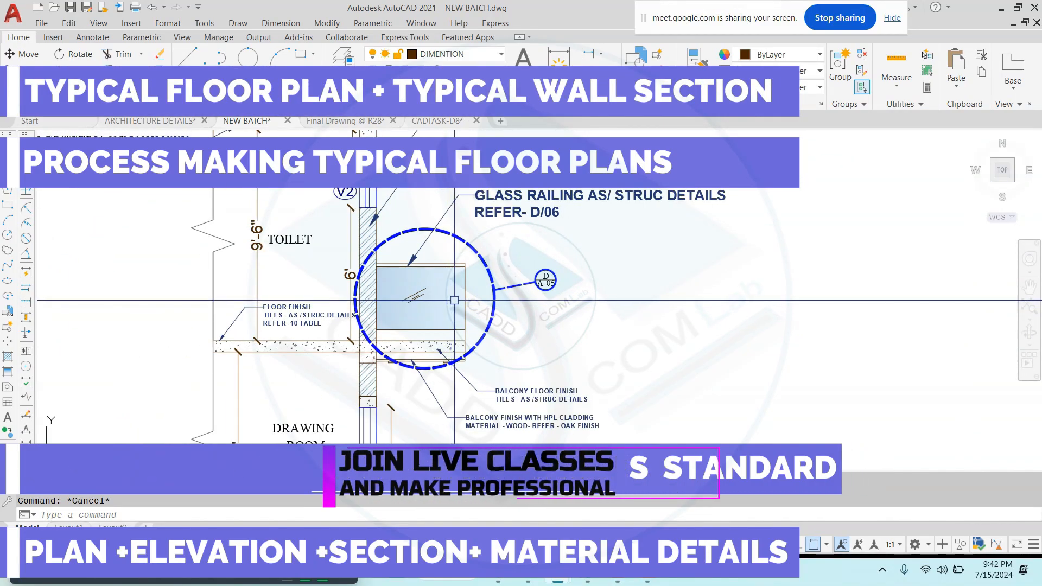
key(Escape)
key(Escape)
scroll(462, 315, up, 4)
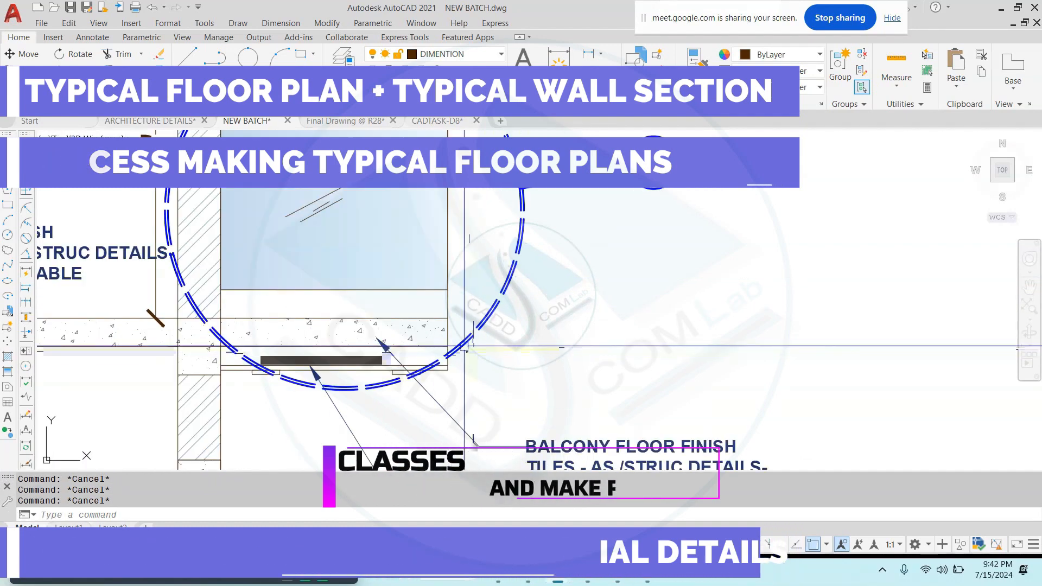
text(L)
key(Return)
scroll(451, 331, up, 4)
click(441, 308)
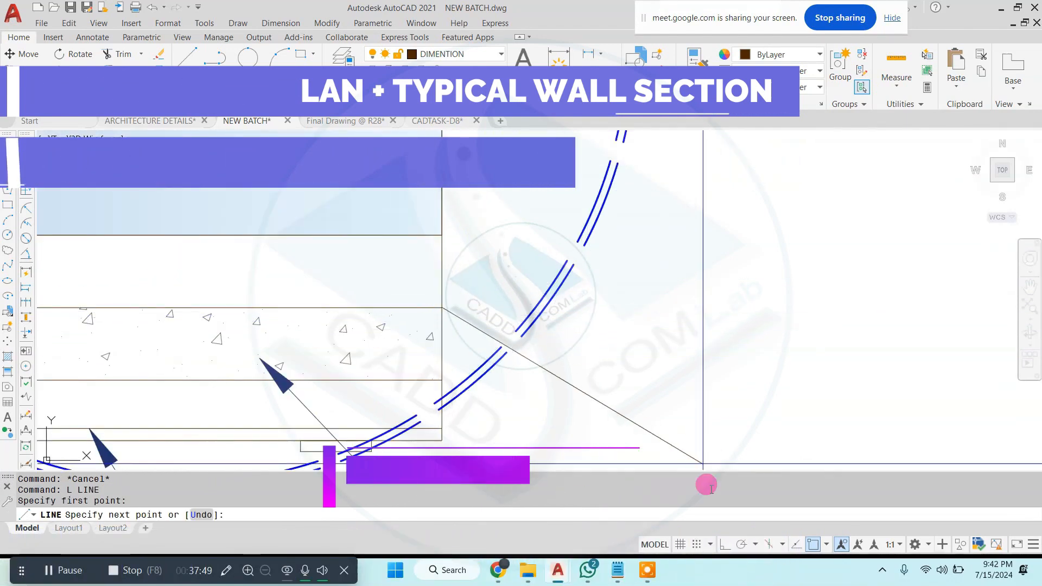
click(722, 545)
text(6)
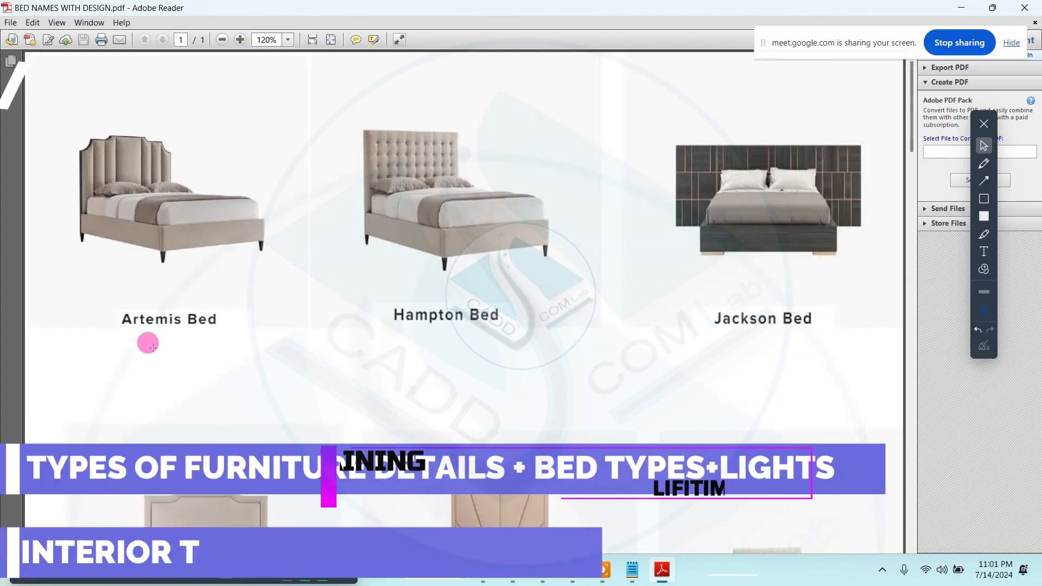
- Look through the bed designs and their names in BED NAMES WITH DESIGN.pdf in Adobe Reader
scroll(555, 330, down, 10)
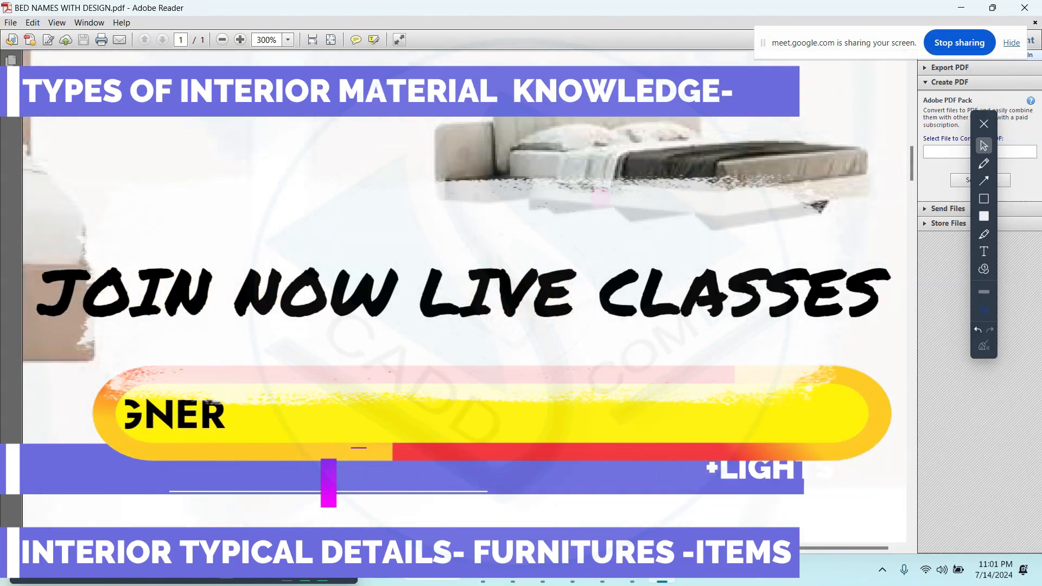
ctrl+scroll(890, 285, up, 4)
ctrl+scroll(890, 285, down, 4)
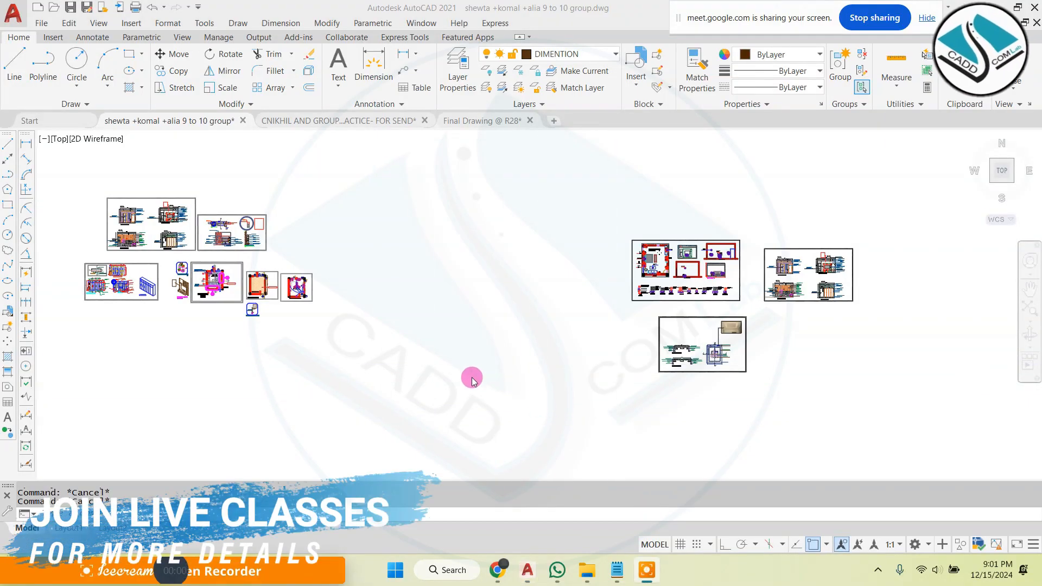
- Set the system volume to 18 and check the screen recorder's microphone level
click(932, 573)
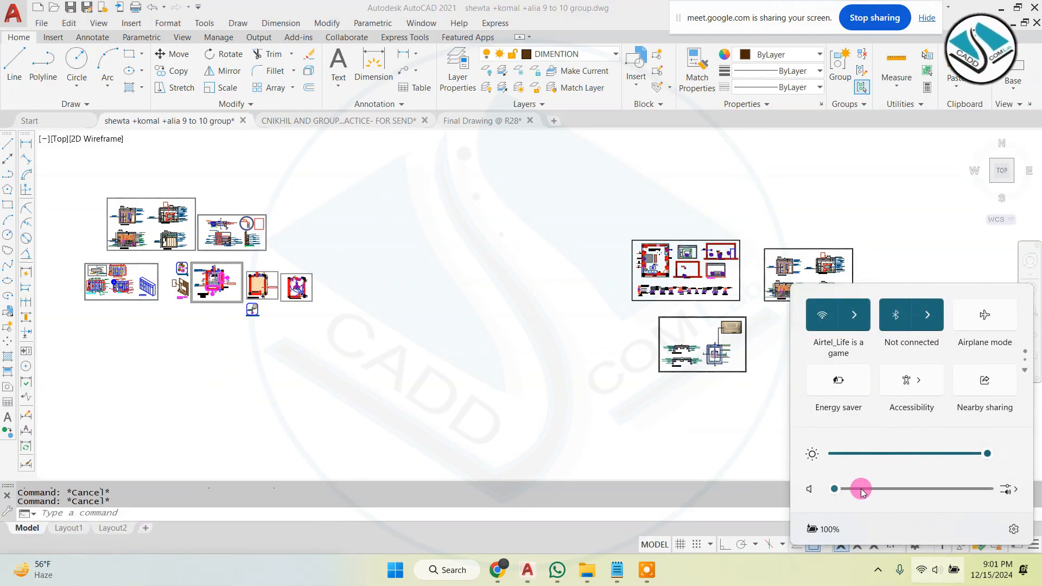
click(861, 490)
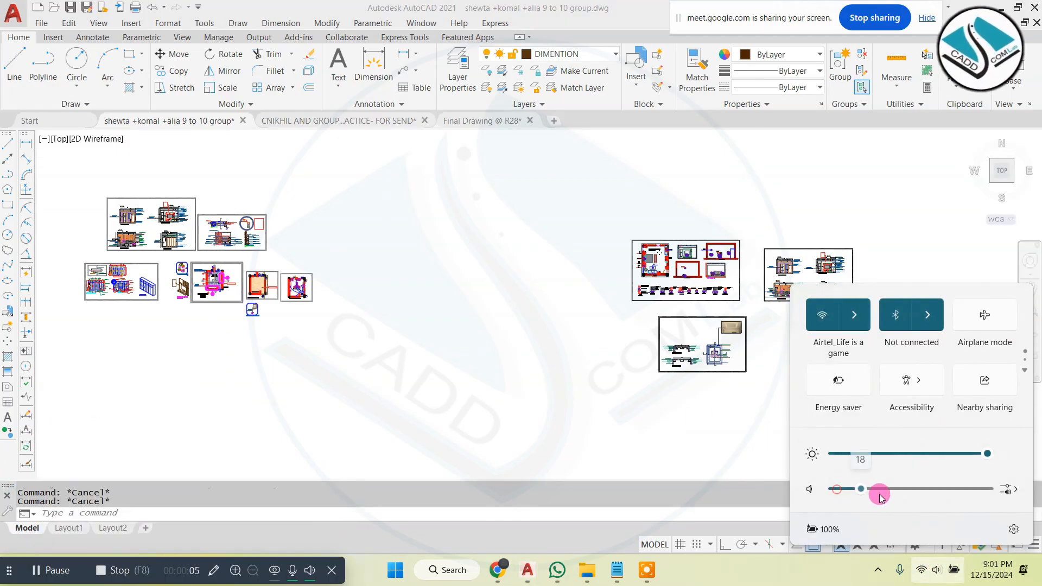
click(301, 576)
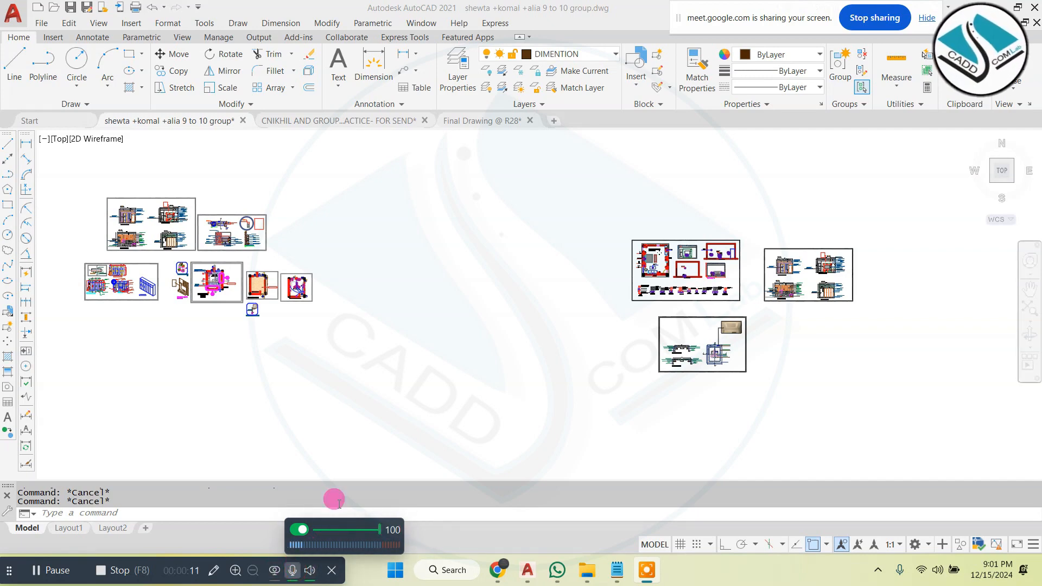
click(366, 431)
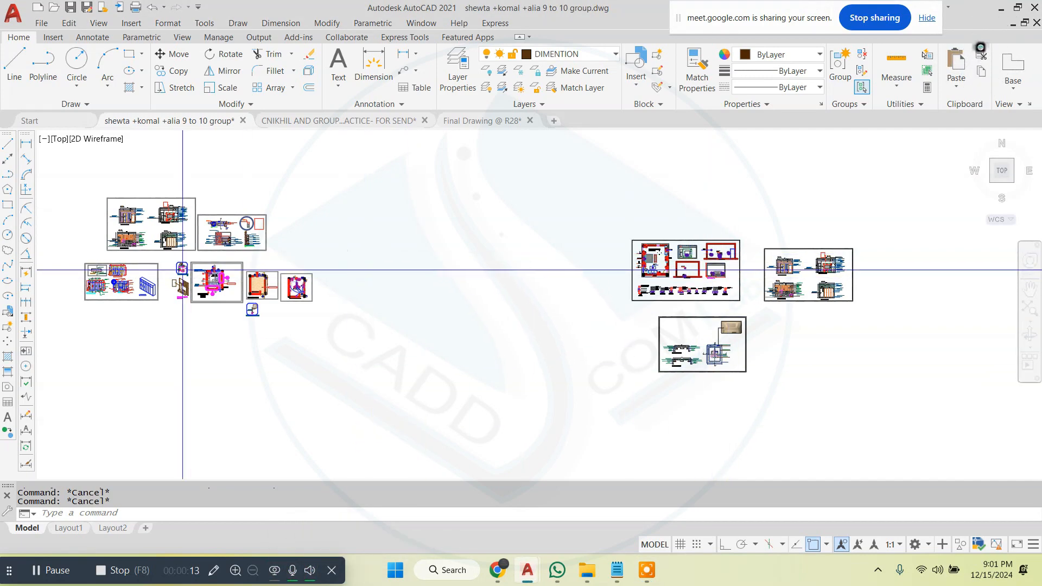
- Review the bedroom plan, flooring layout and electrical plan sheets in the AutoCAD group drawing
scroll(124, 223, up, 5)
scroll(475, 314, down, 5)
scroll(675, 372, up, 6)
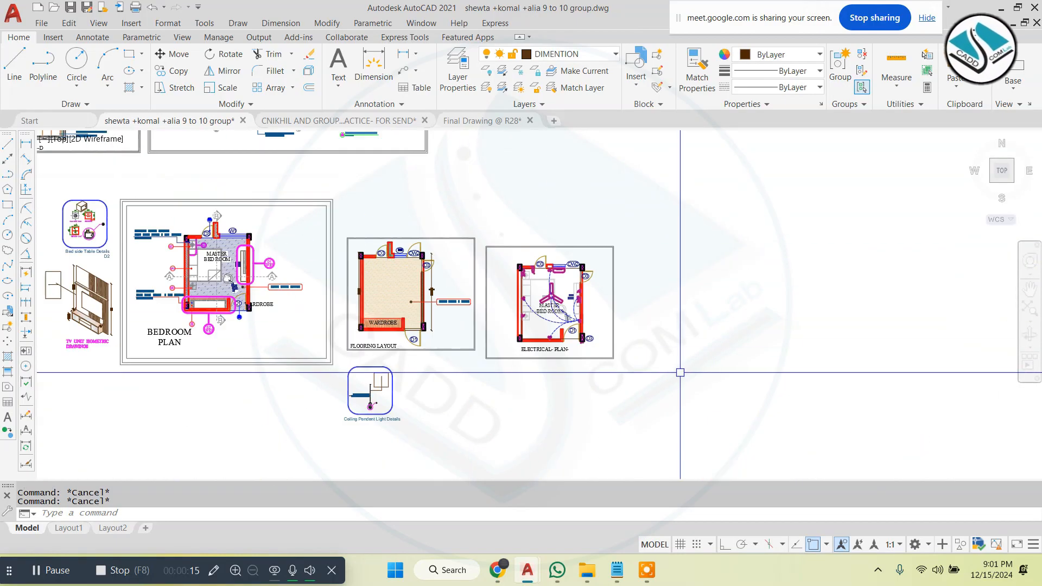
scroll(545, 315, up, 2)
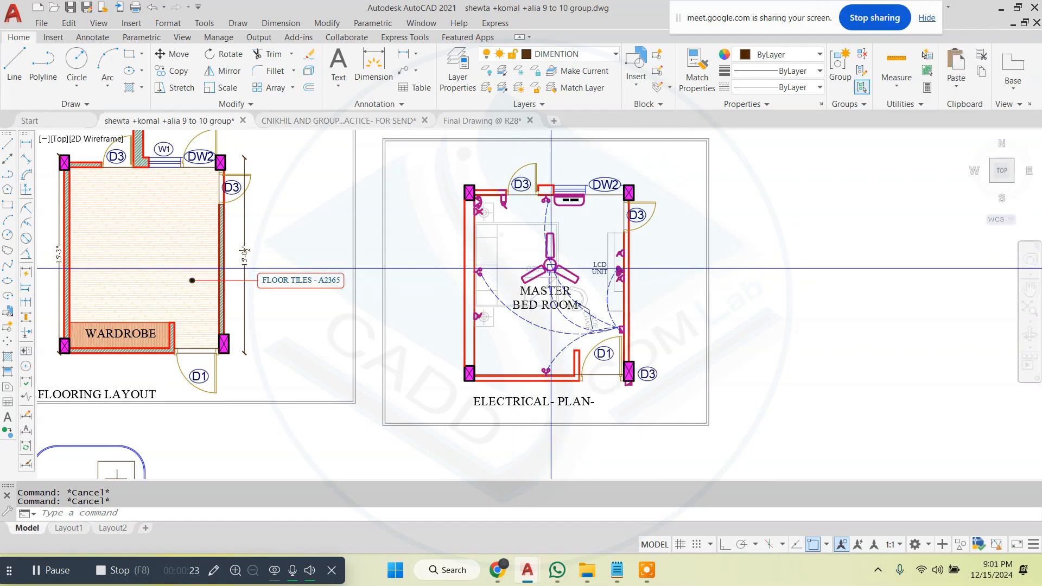
scroll(555, 264, down, 8)
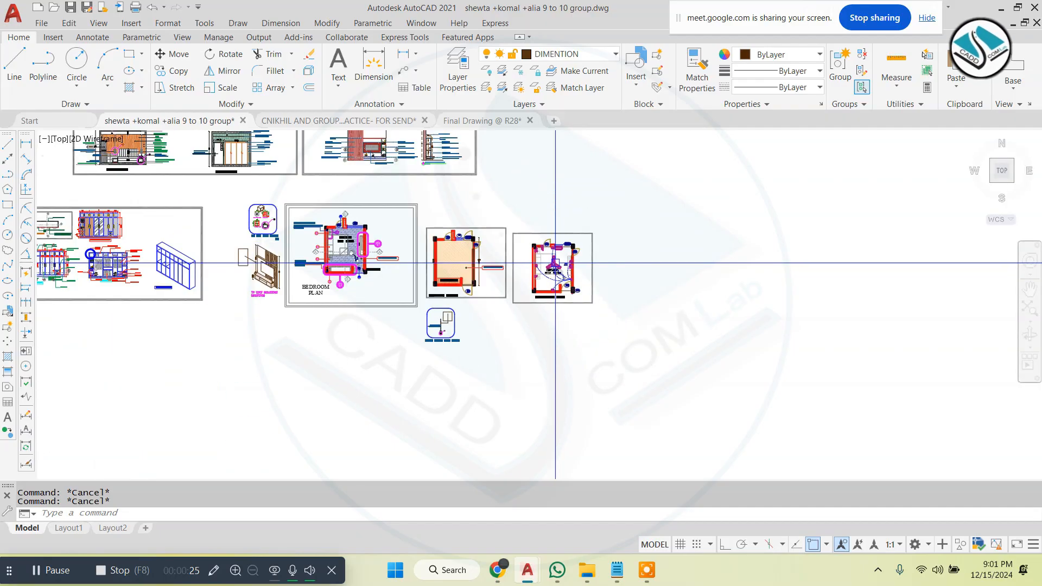
scroll(499, 249, down, 2)
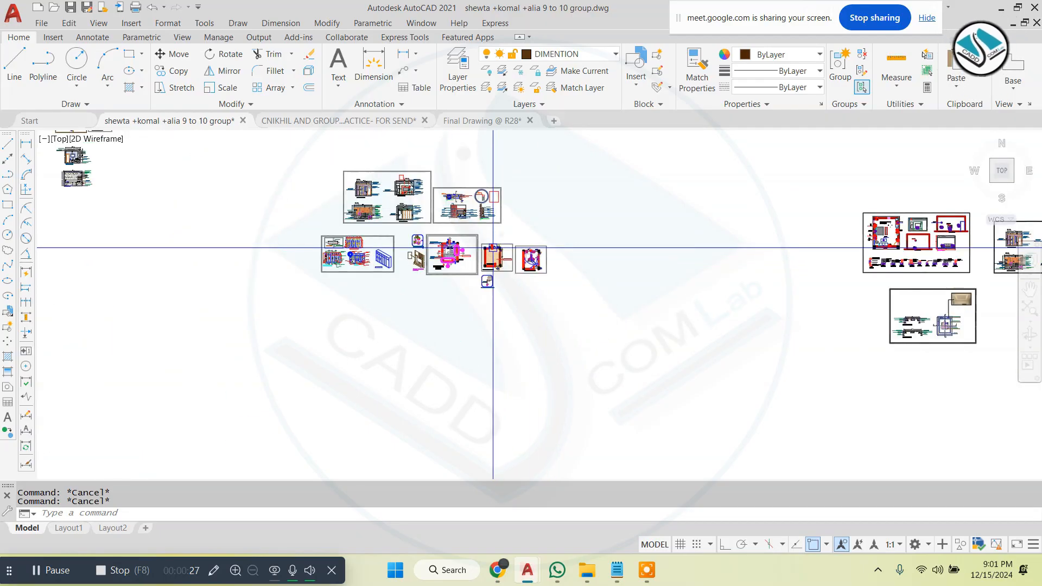
scroll(510, 249, down, 1)
- Examine the master bedroom electrical sheet with its wall elevations and switchboard details, alongside the smaller electrical plan
scroll(776, 234, up, 10)
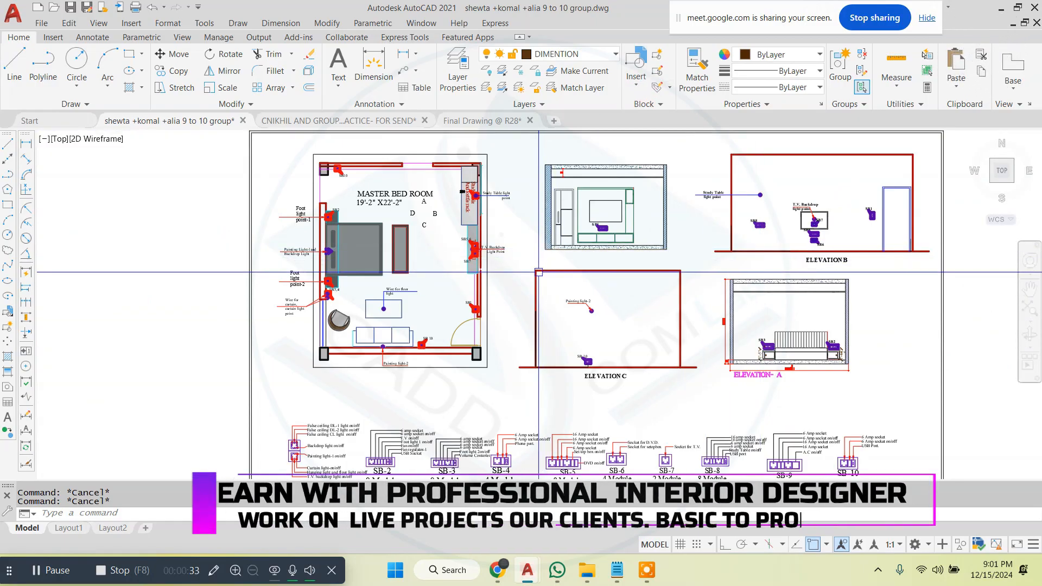
scroll(546, 270, down, 2)
scroll(530, 260, down, 6)
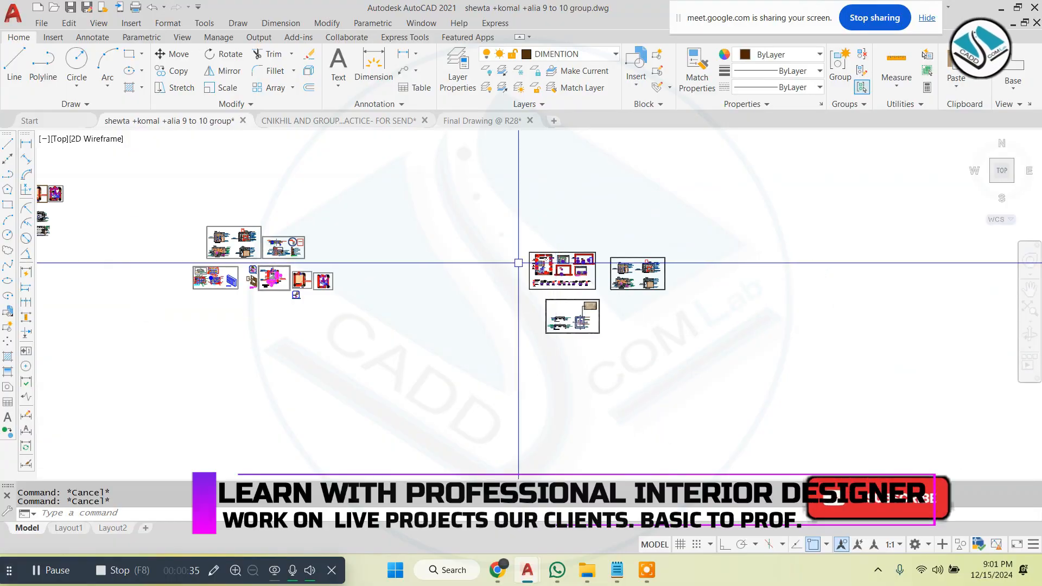
scroll(223, 253, up, 2)
scroll(646, 284, up, 3)
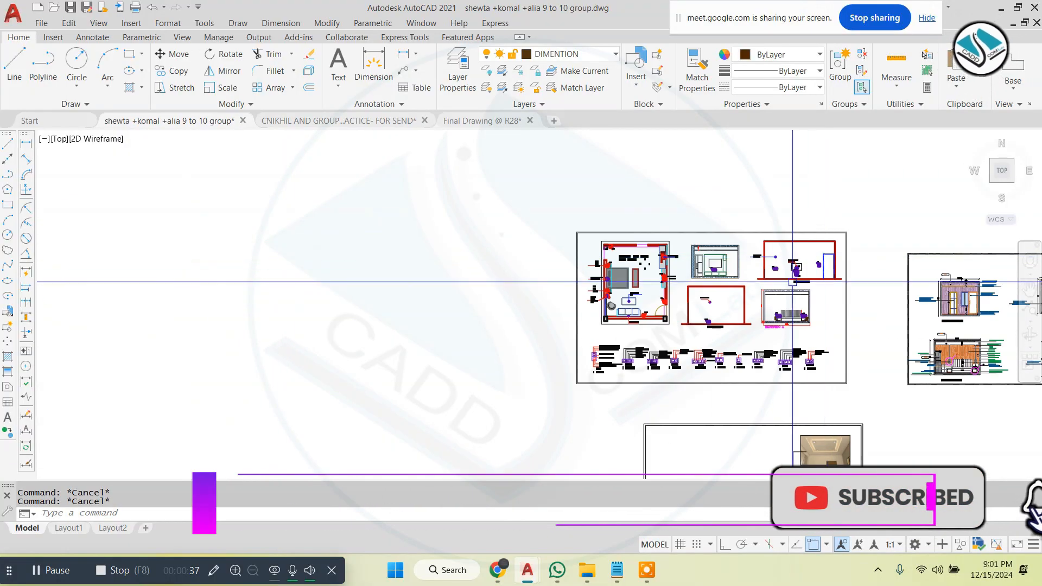
scroll(698, 280, down, 5)
scroll(402, 274, up, 8)
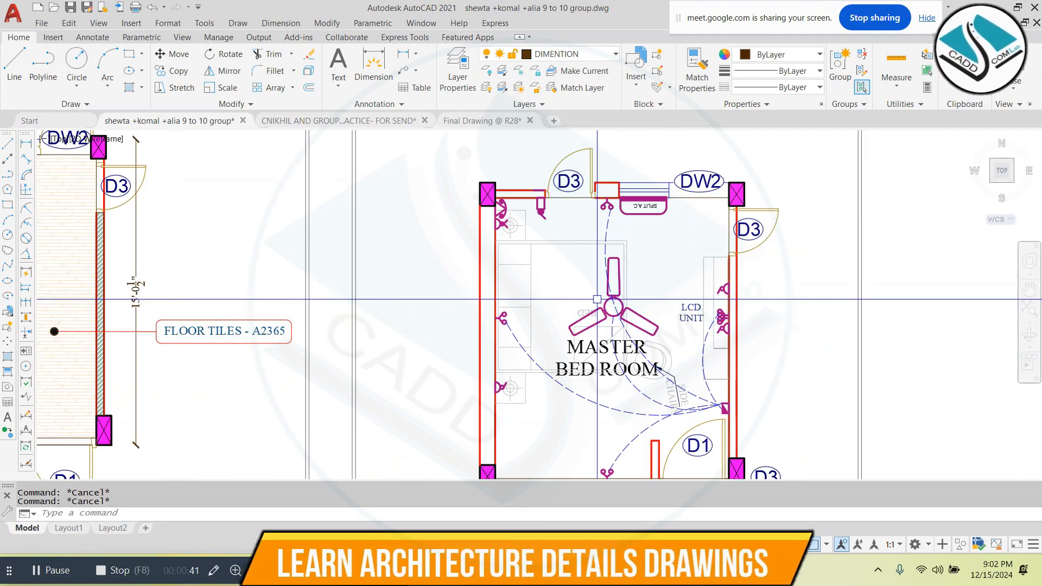
scroll(519, 282, down, 10)
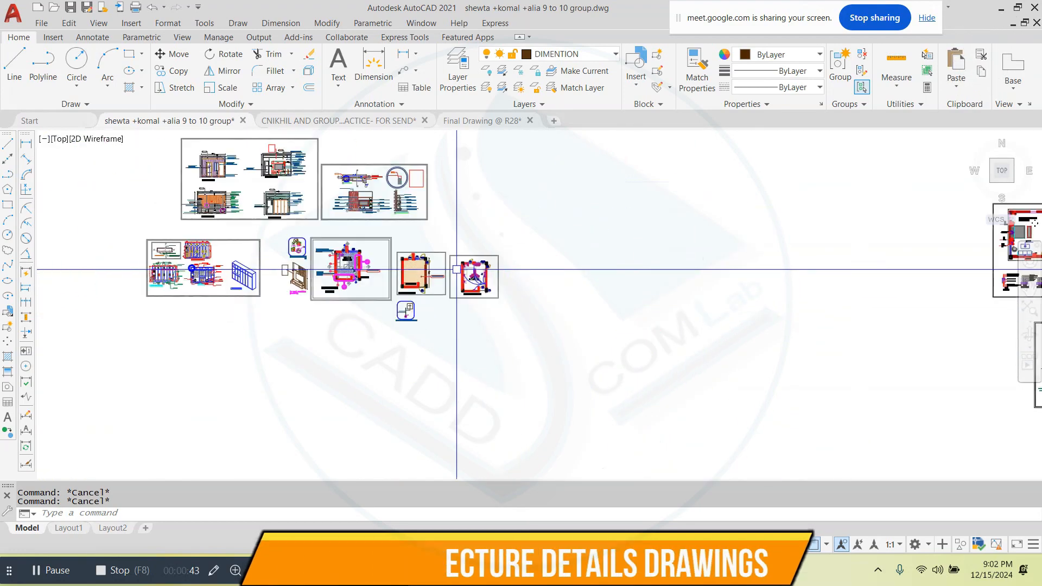
scroll(431, 237, up, 4)
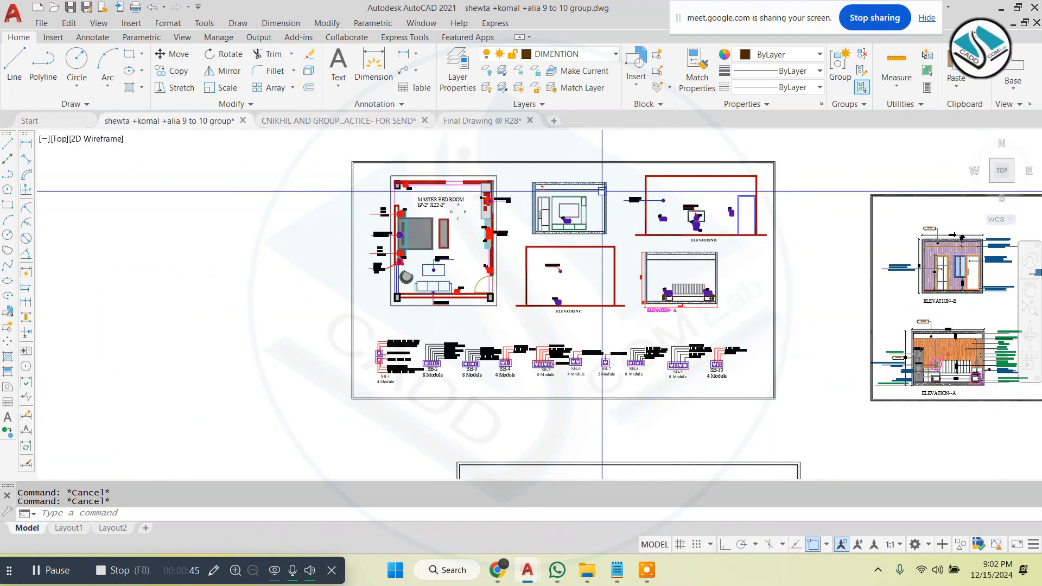
scroll(602, 192, up, 4)
scroll(507, 197, up, 2)
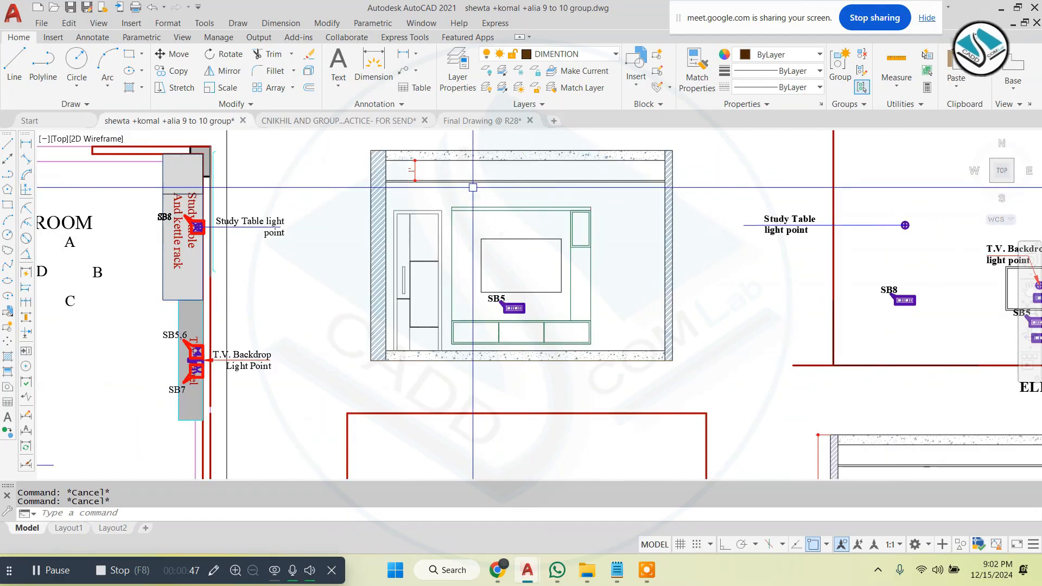
scroll(489, 212, down, 7)
scroll(522, 223, up, 5)
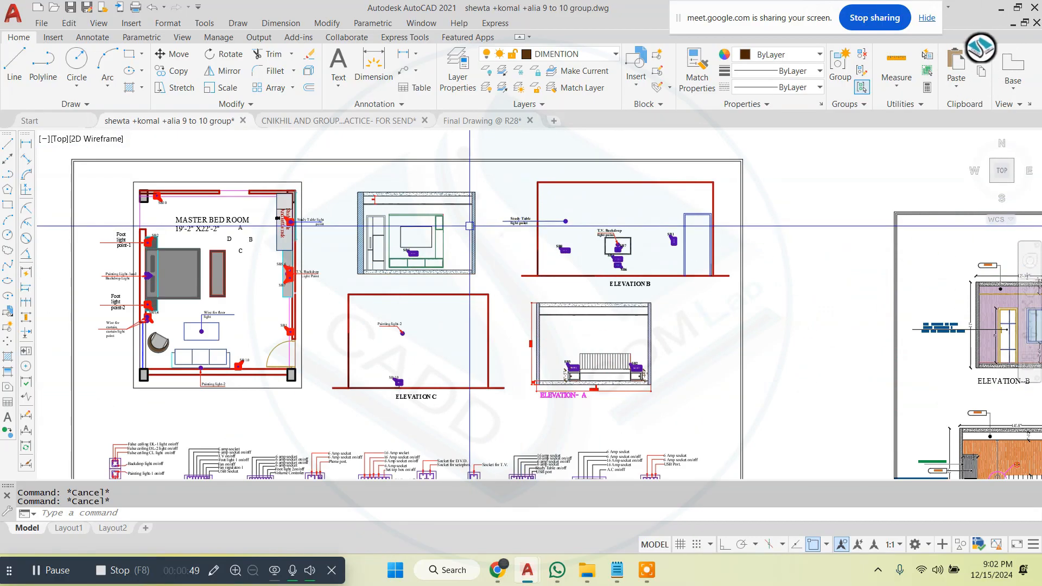
scroll(418, 223, down, 4)
scroll(660, 266, up, 4)
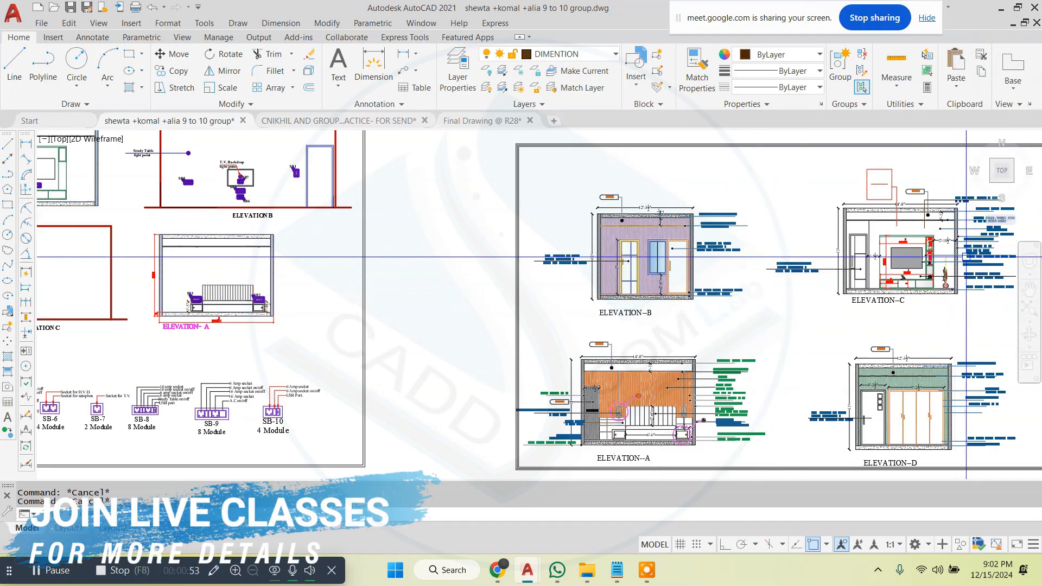
- Examine the material notes and dimensions on the bedroom interior elevations, including the wardrobe wall and the bed back wall
scroll(967, 256, up, 7)
scroll(769, 328, down, 7)
scroll(712, 368, up, 5)
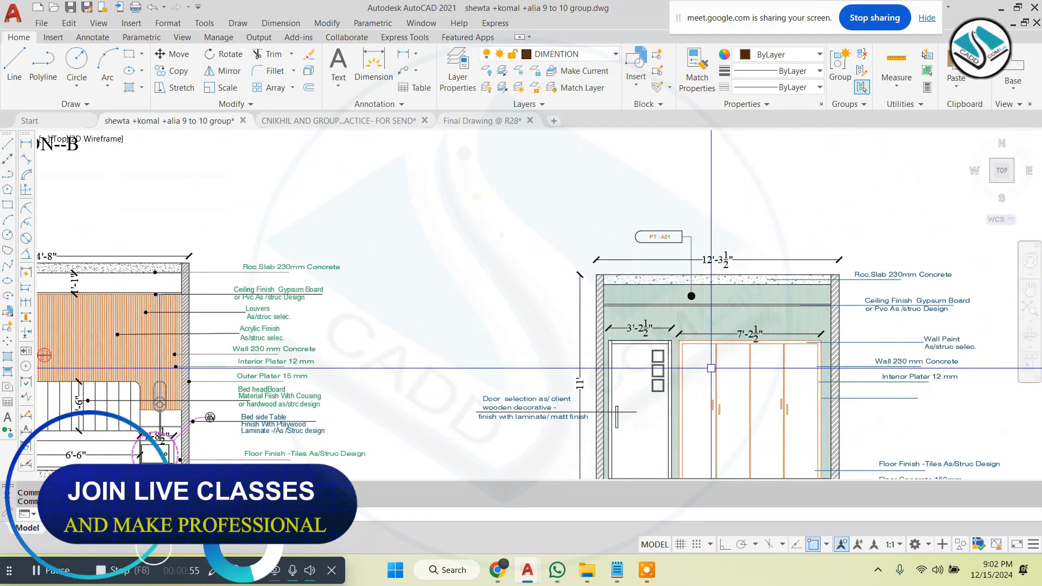
scroll(711, 368, down, 5)
scroll(431, 321, up, 8)
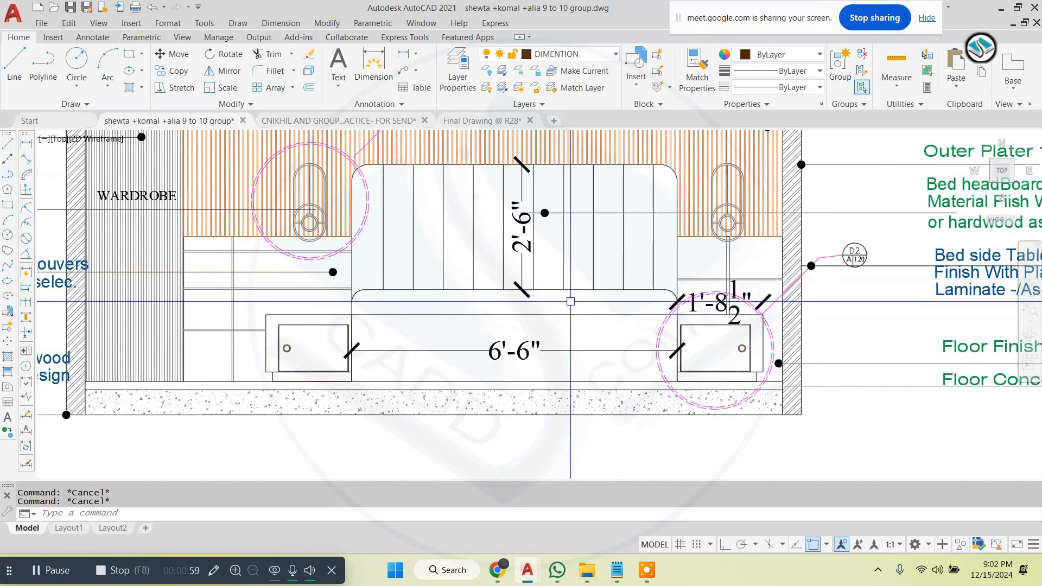
scroll(543, 301, down, 7)
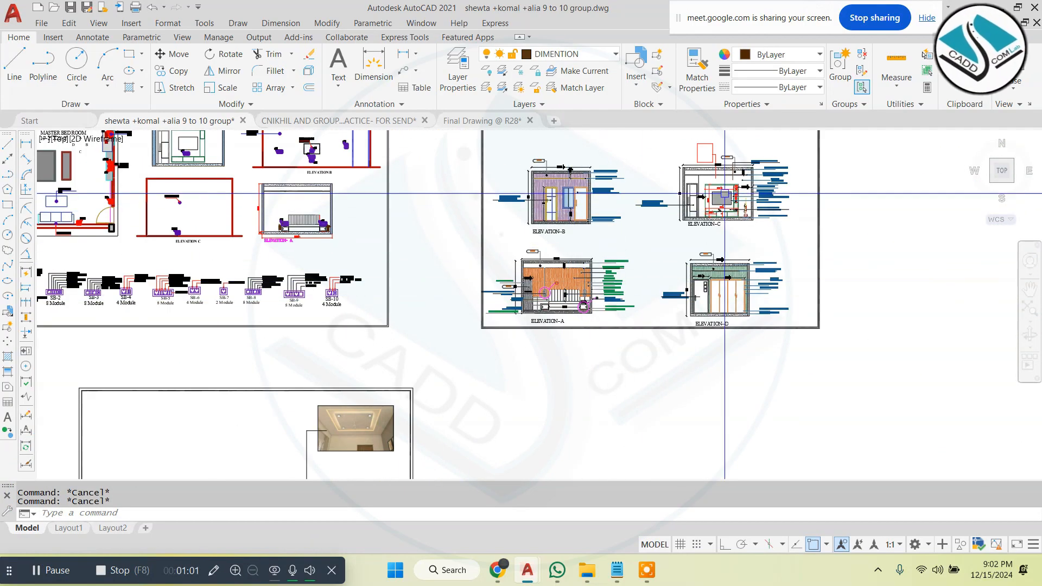
- Review the bedroom elevation sheets, the ceiling sheet and the master bedroom electrical plan and elevations
scroll(716, 206, up, 8)
scroll(674, 293, down, 5)
scroll(675, 293, down, 4)
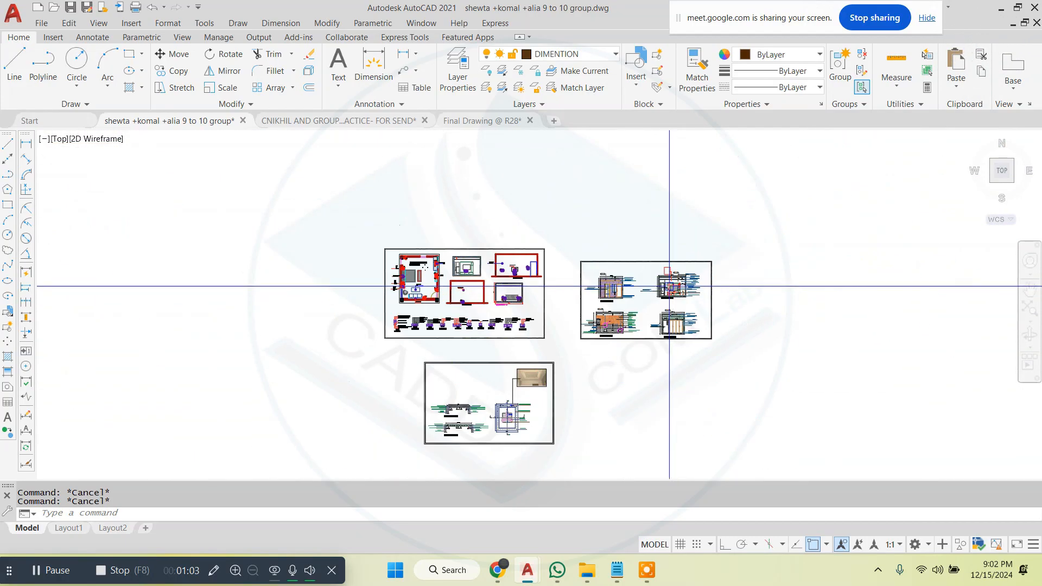
scroll(652, 281, down, 2)
scroll(361, 337, up, 10)
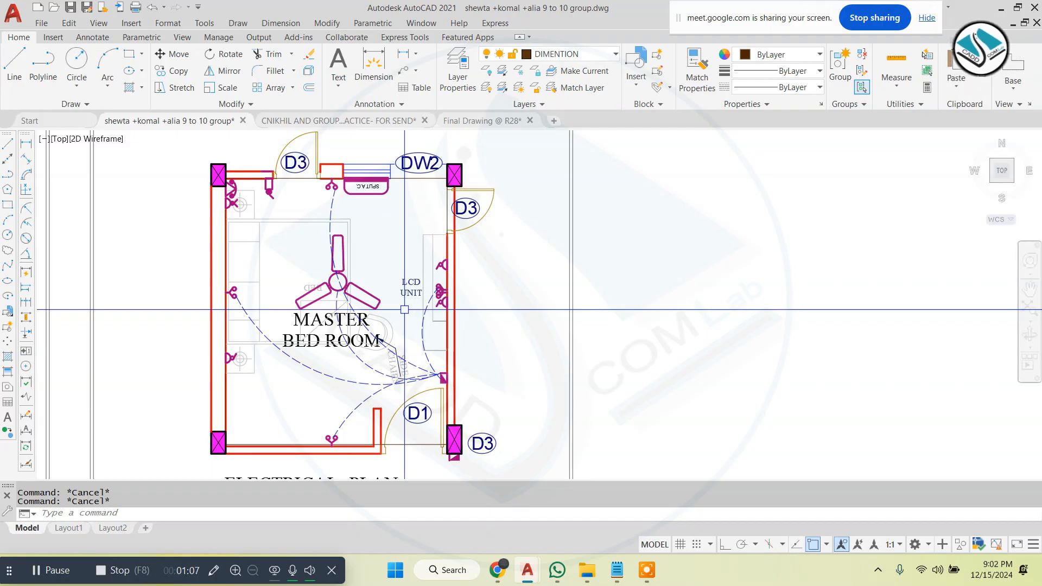
scroll(450, 253, down, 8)
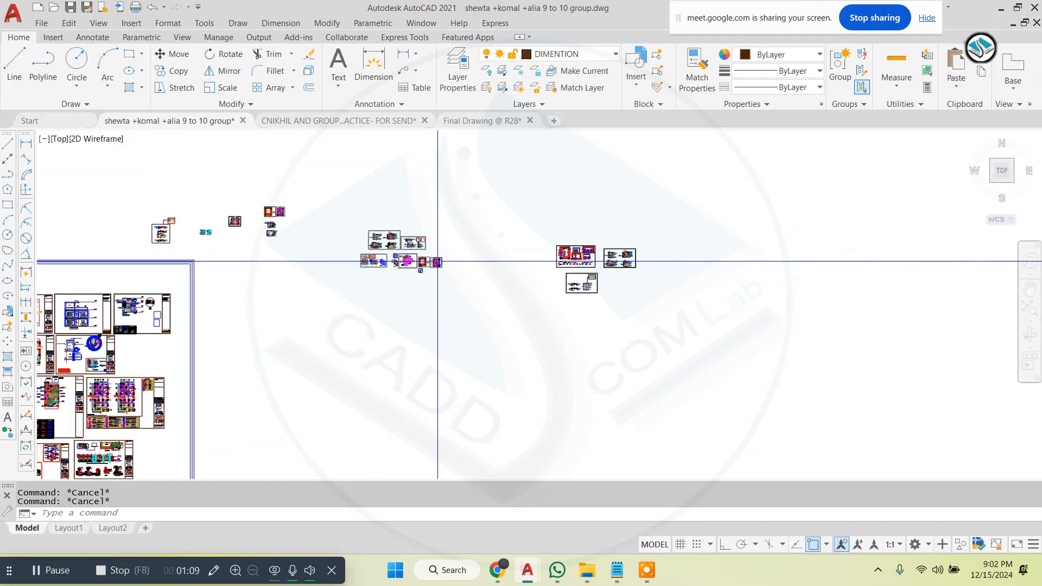
scroll(545, 233, up, 5)
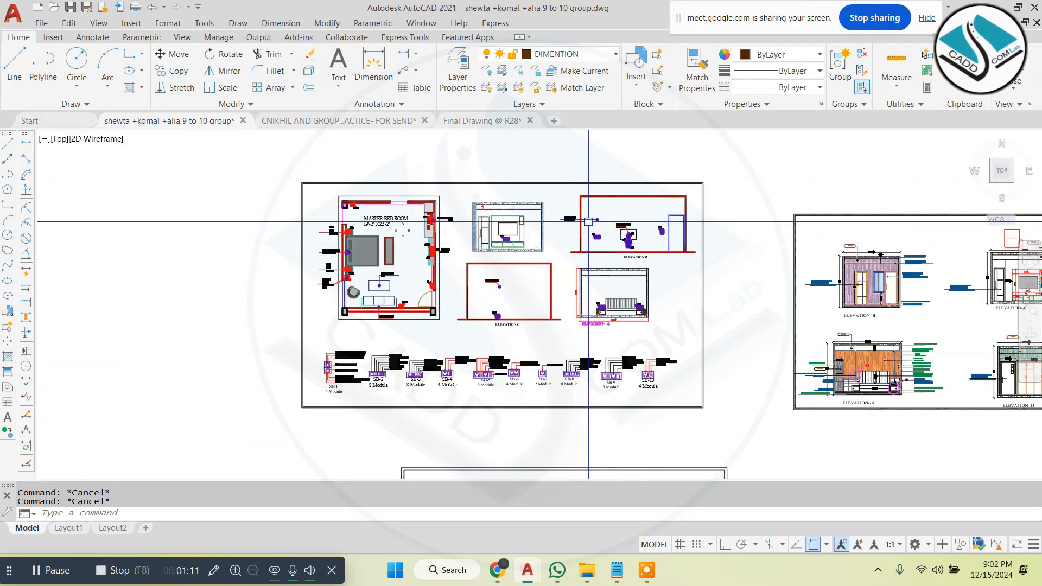
scroll(588, 222, up, 6)
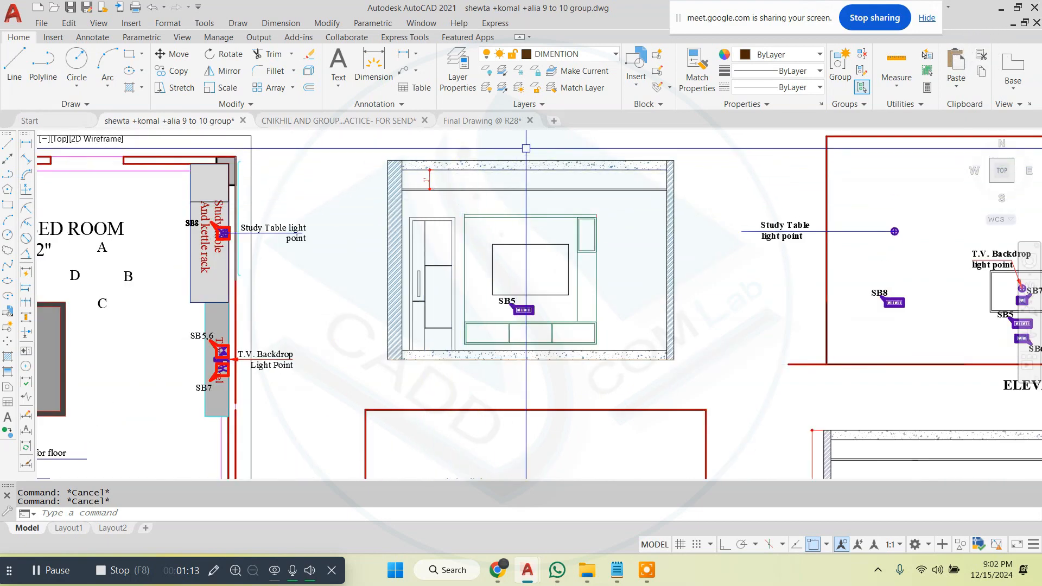
- Erase the small vertical dimension near the ceiling in the TV wall elevation of the master bedroom electrical sheet
scroll(475, 186, up, 6)
click(370, 151)
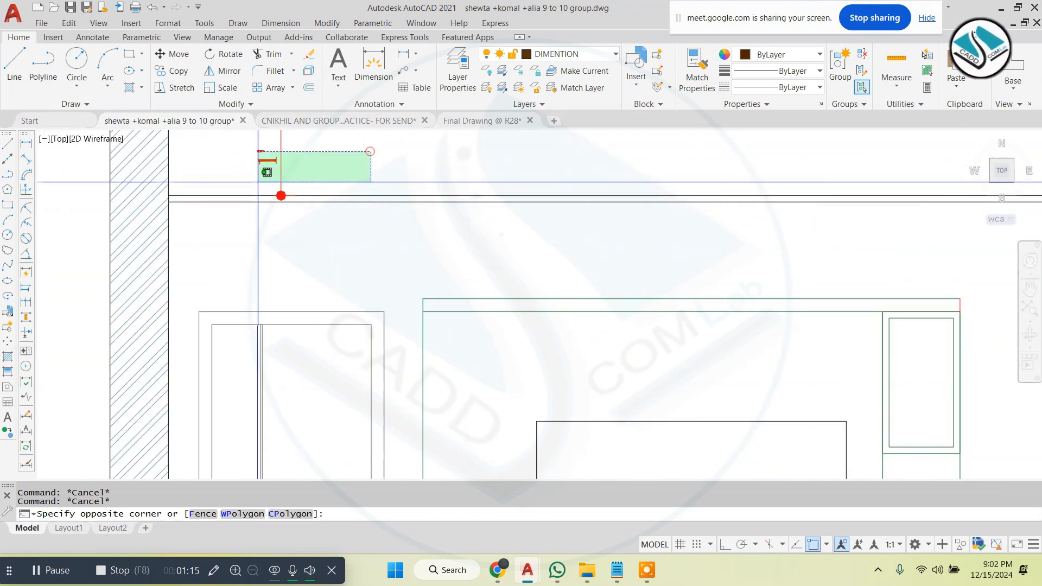
click(258, 181)
text(e)
key(Return)
key(Escape)
- Examine the SB5 switchboard symbol and its label below the TV in the wall elevation
scroll(354, 217, down, 6)
scroll(428, 335, up, 8)
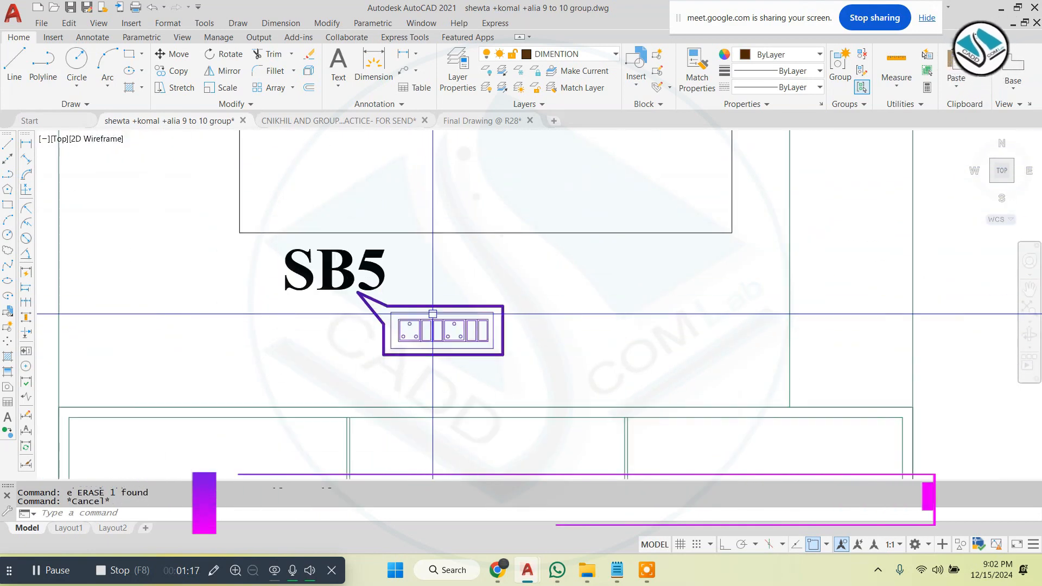
scroll(434, 324, up, 2)
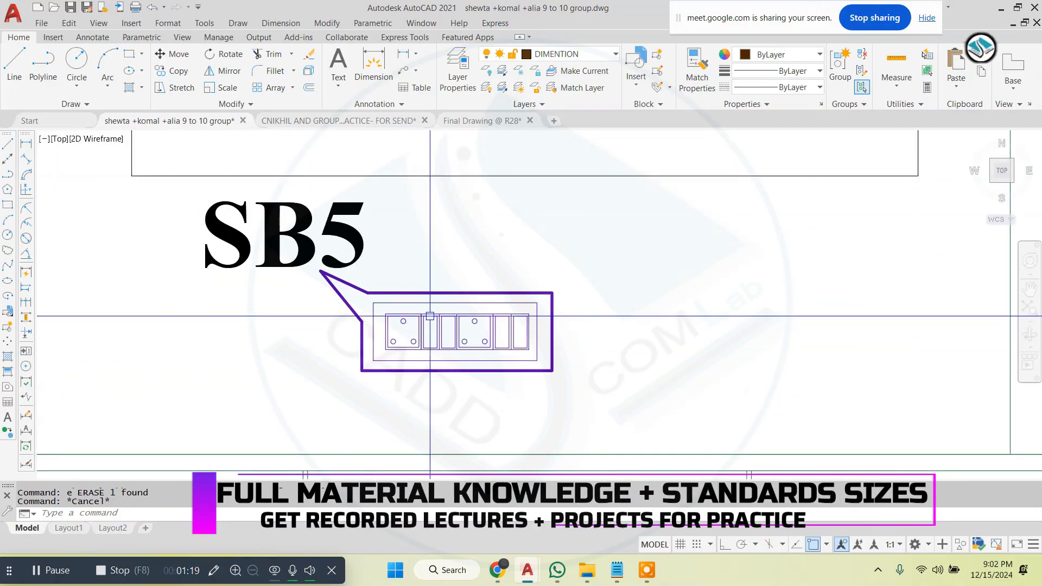
click(379, 205)
click(337, 234)
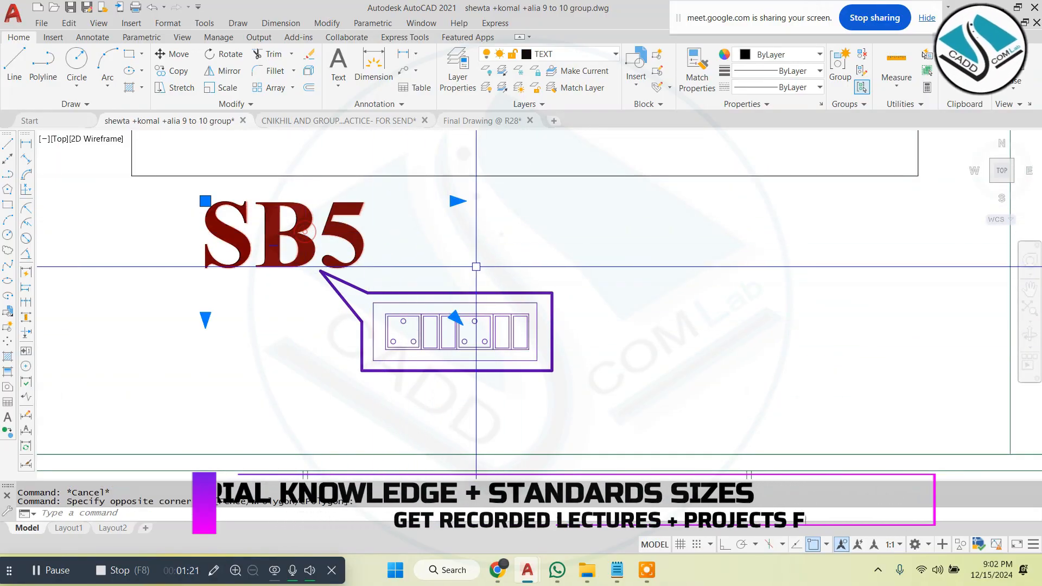
key(Escape)
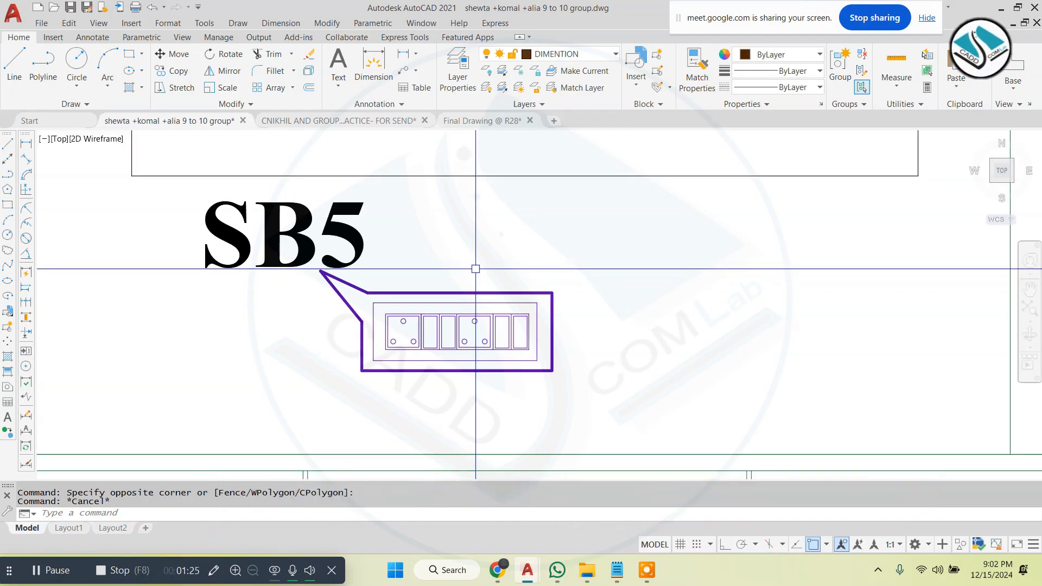
scroll(475, 269, down, 7)
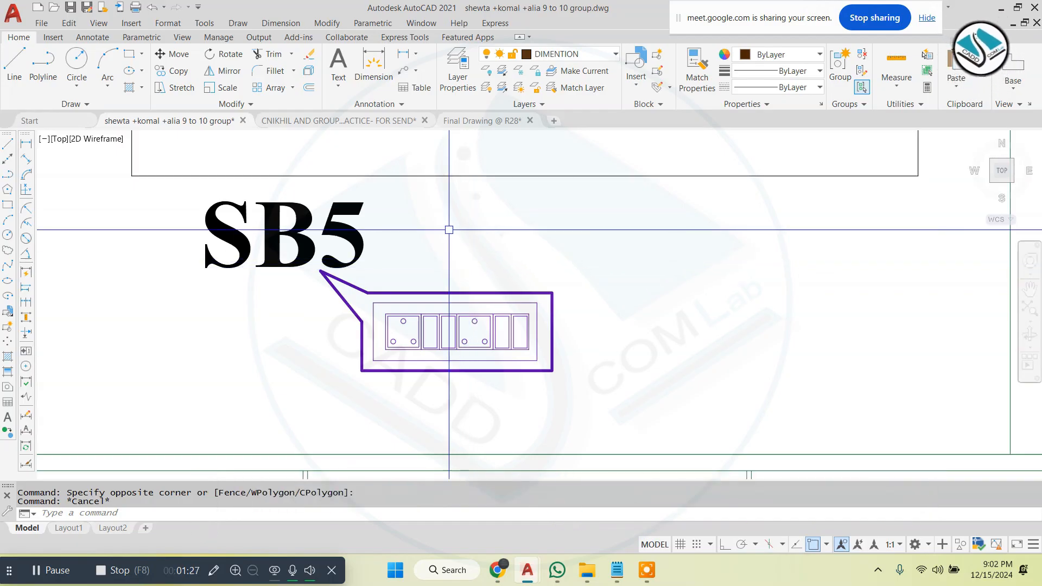
key(Escape)
scroll(440, 244, down, 2)
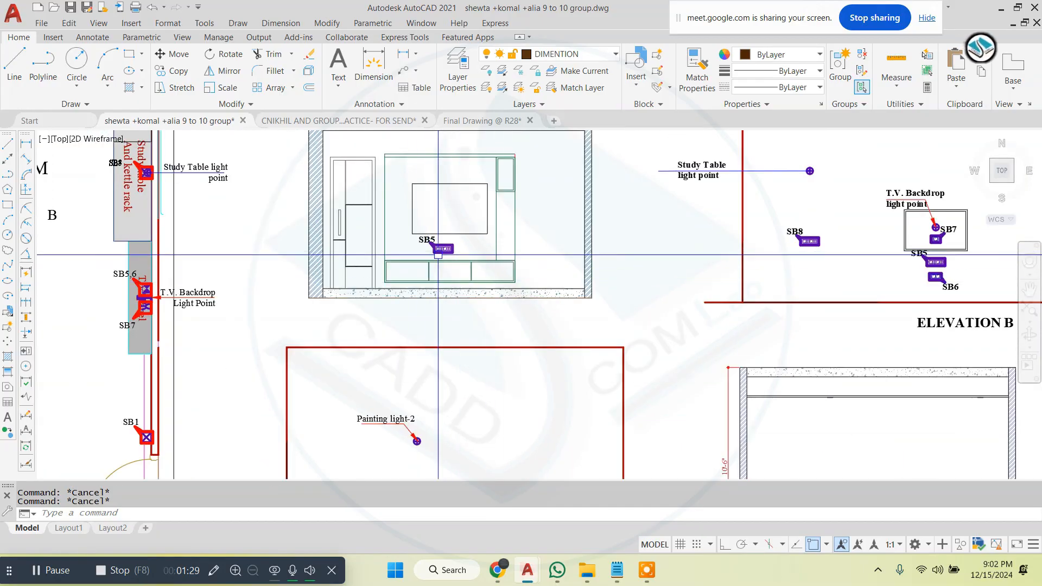
- Compare the switchboard module details at the foot of the electrical sheet with the SB5 board on the TV wall elevation
scroll(442, 251, down, 4)
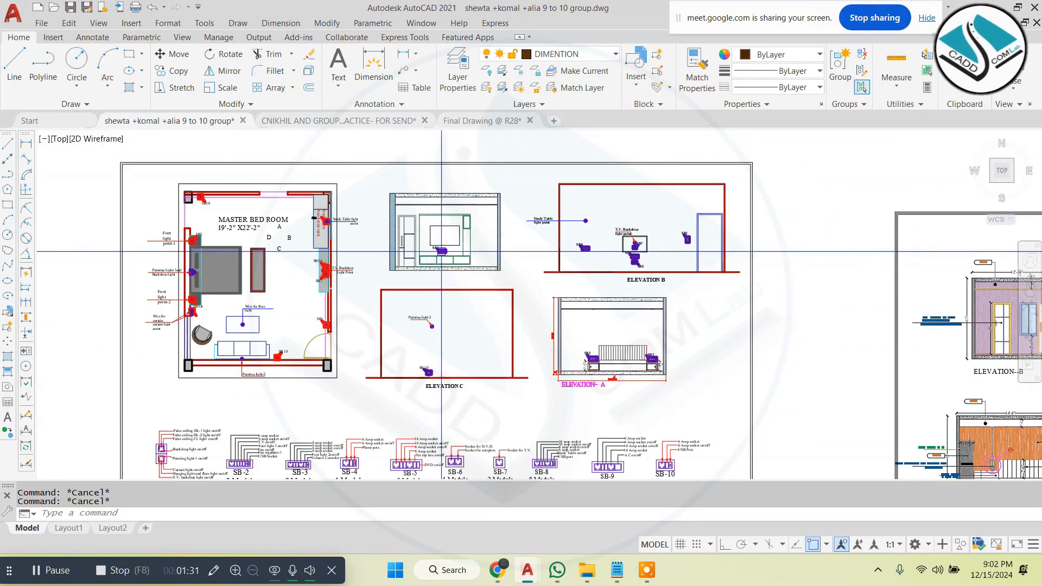
scroll(380, 418, down, 2)
scroll(456, 389, up, 6)
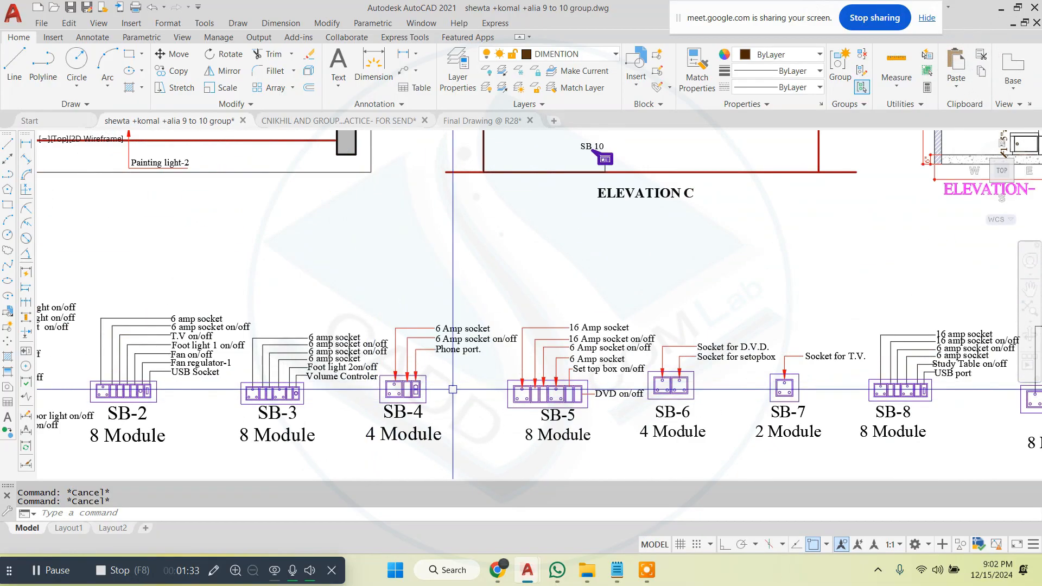
scroll(453, 389, down, 4)
scroll(512, 143, up, 8)
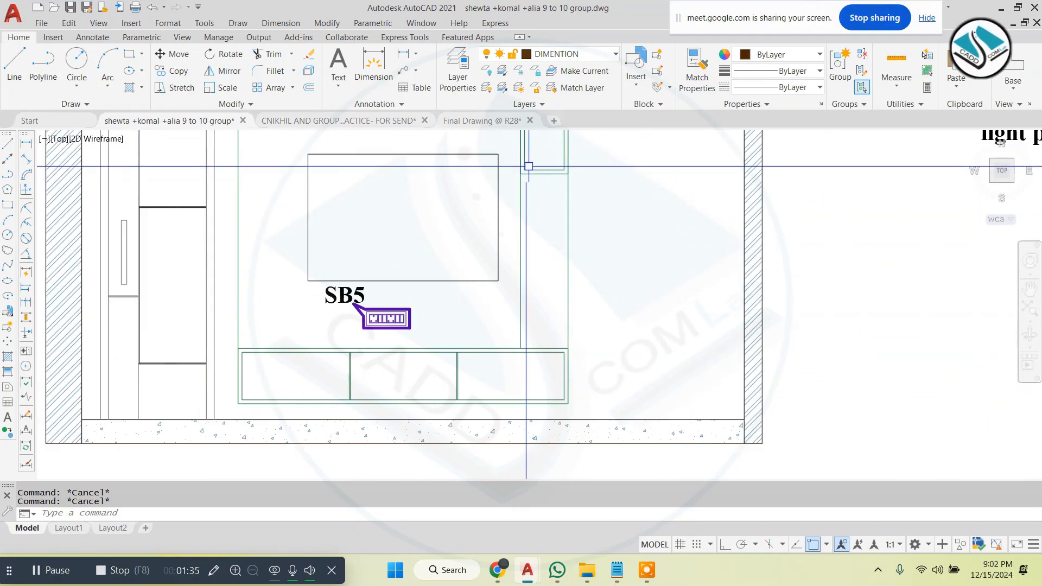
scroll(378, 283, up, 2)
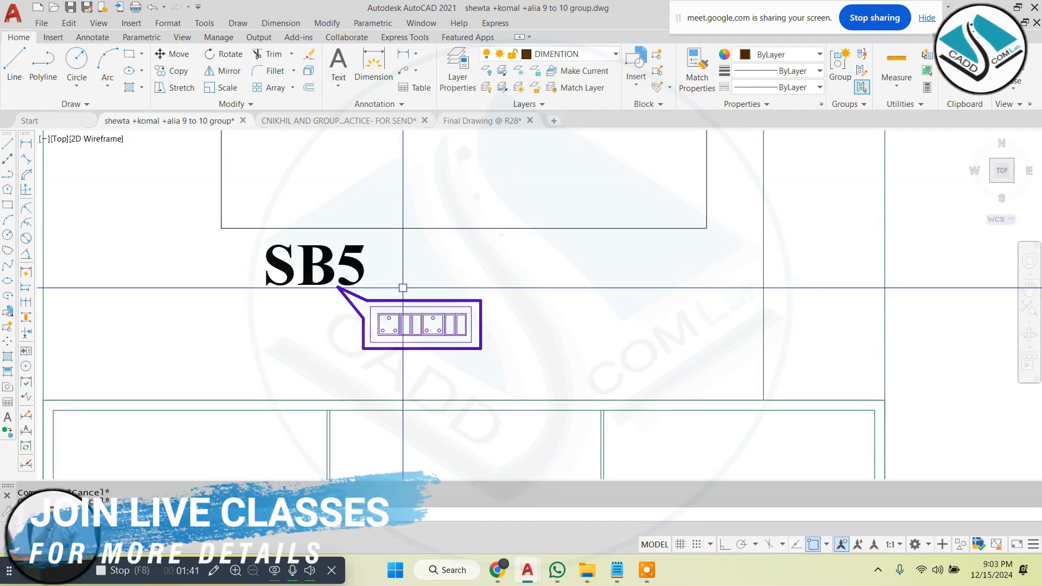
scroll(386, 351, up, 3)
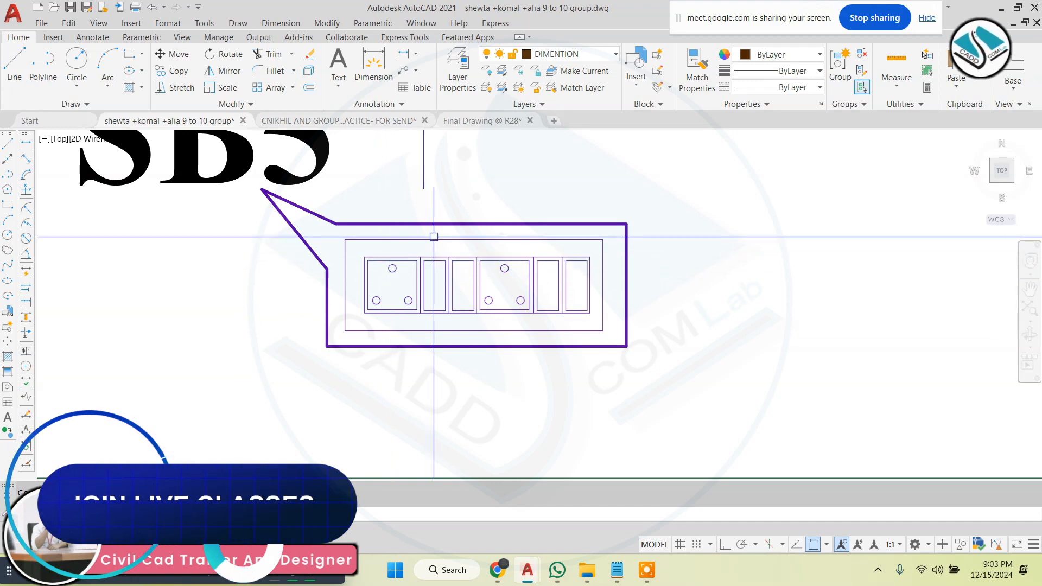
scroll(486, 260, down, 3)
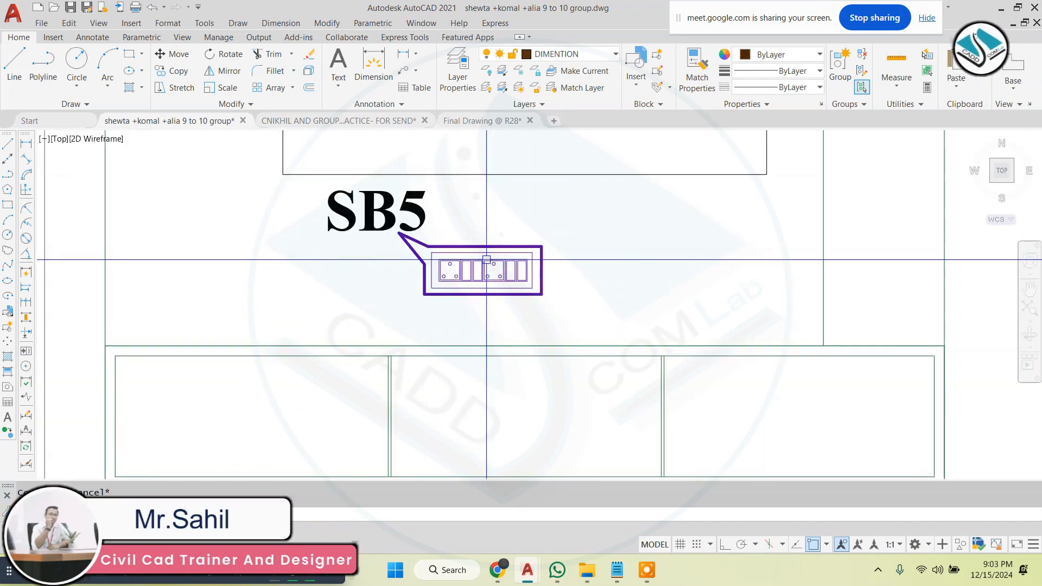
scroll(482, 260, down, 5)
scroll(521, 256, down, 5)
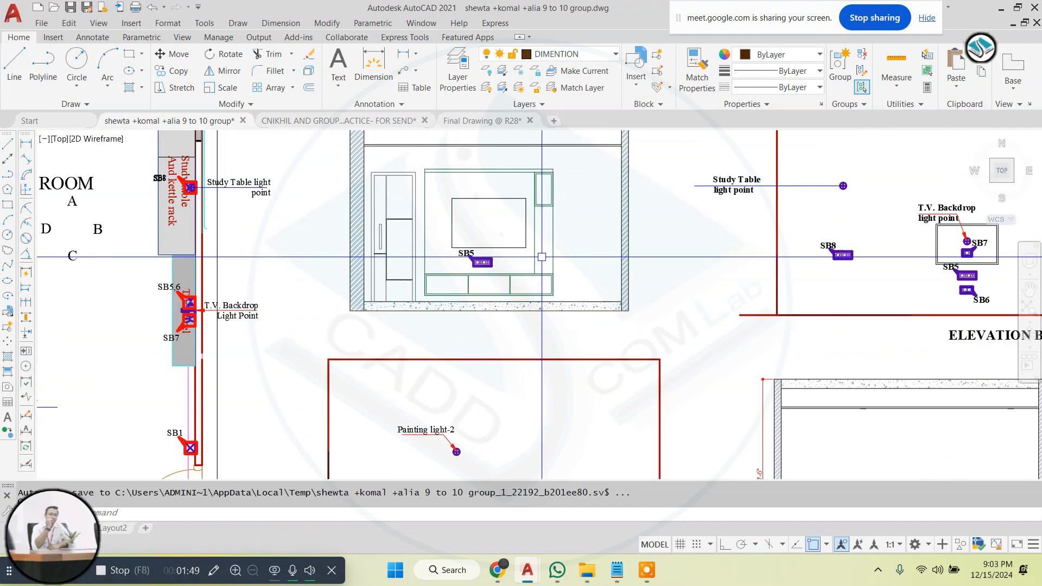
- Examine the SB3 and SB2 switchboards above the bedside tables in Elevation A
scroll(776, 429, up, 5)
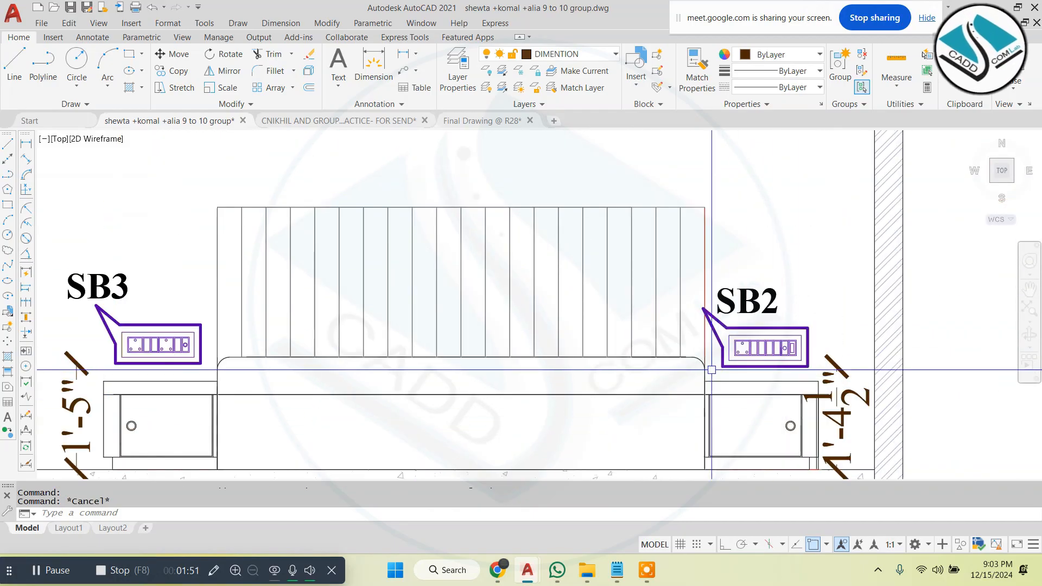
scroll(496, 321, down, 1)
scroll(495, 320, up, 1)
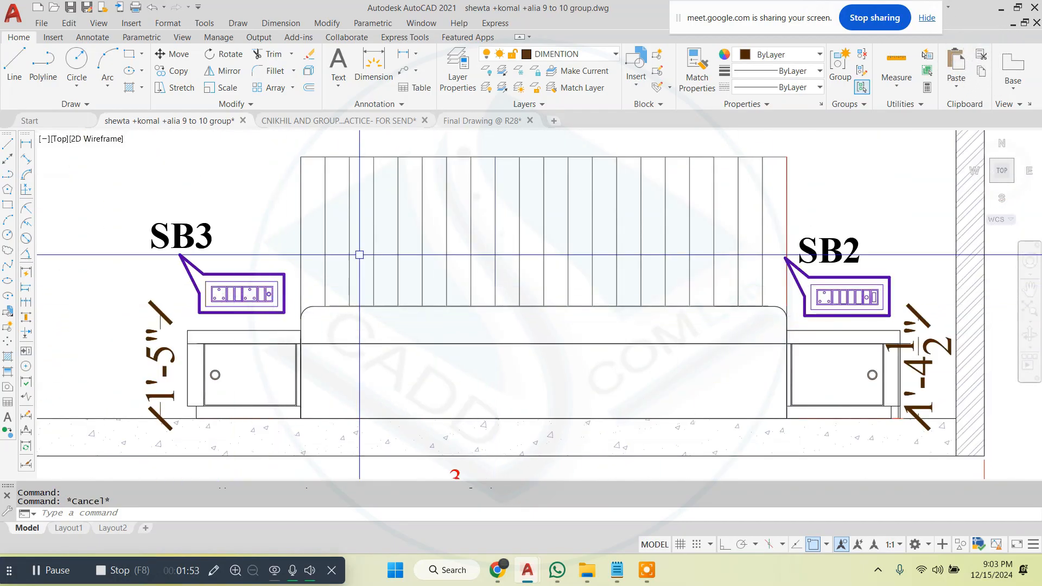
scroll(539, 280, down, 3)
scroll(480, 249, up, 3)
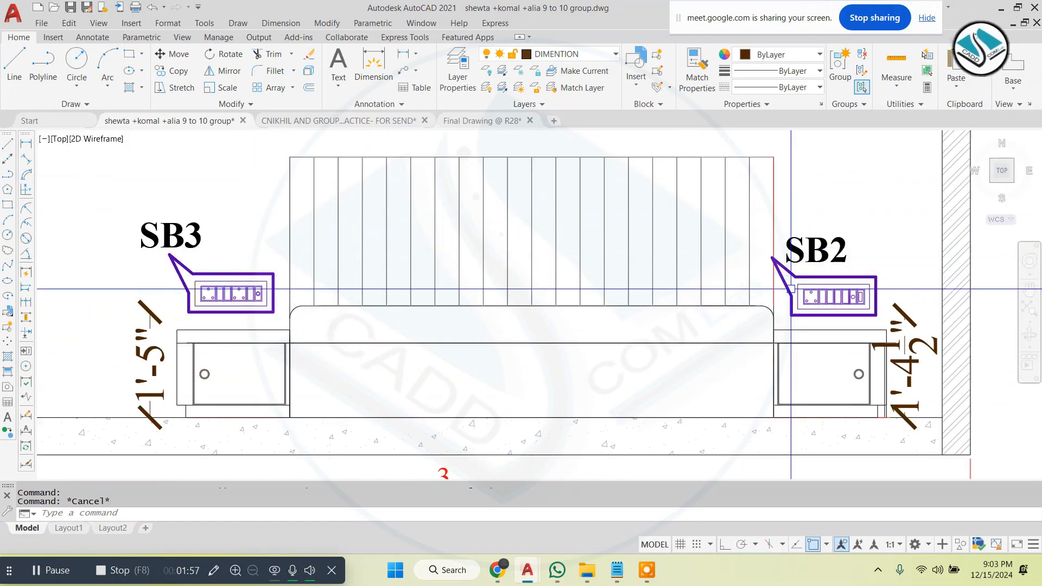
click(266, 23)
click(285, 57)
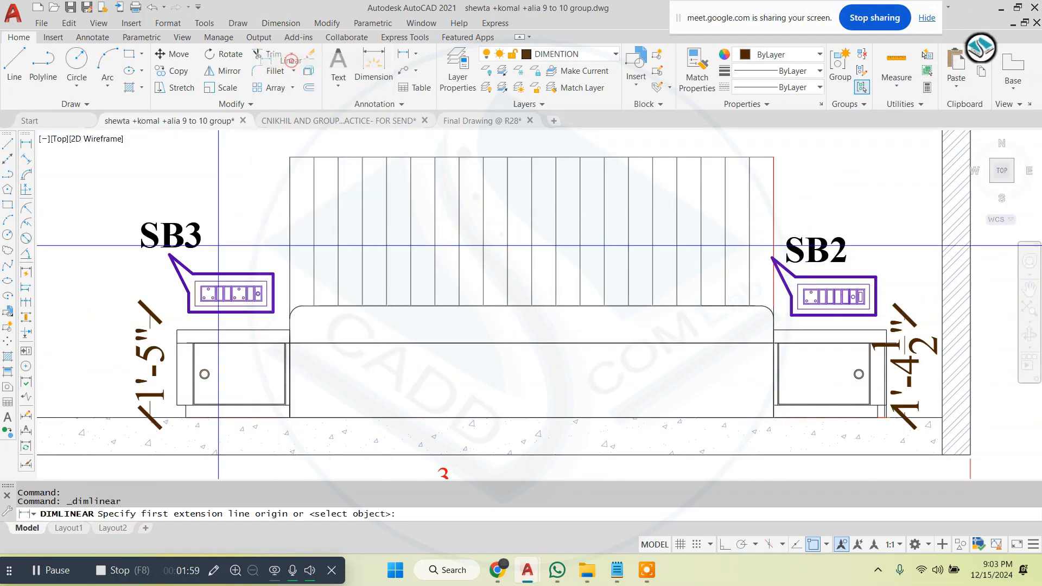
scroll(147, 322, up, 4)
key(Escape)
scroll(238, 287, down, 6)
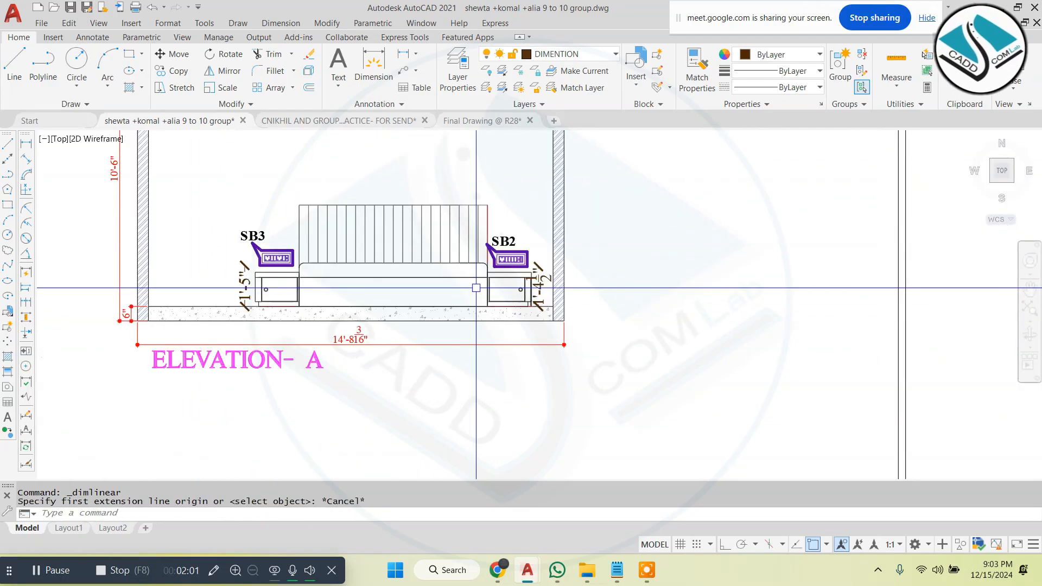
scroll(518, 288, up, 6)
scroll(589, 261, down, 6)
key(Escape)
- Match properties onto the outline of the SB3 switchboard plate in Elevation A
scroll(286, 257, up, 3)
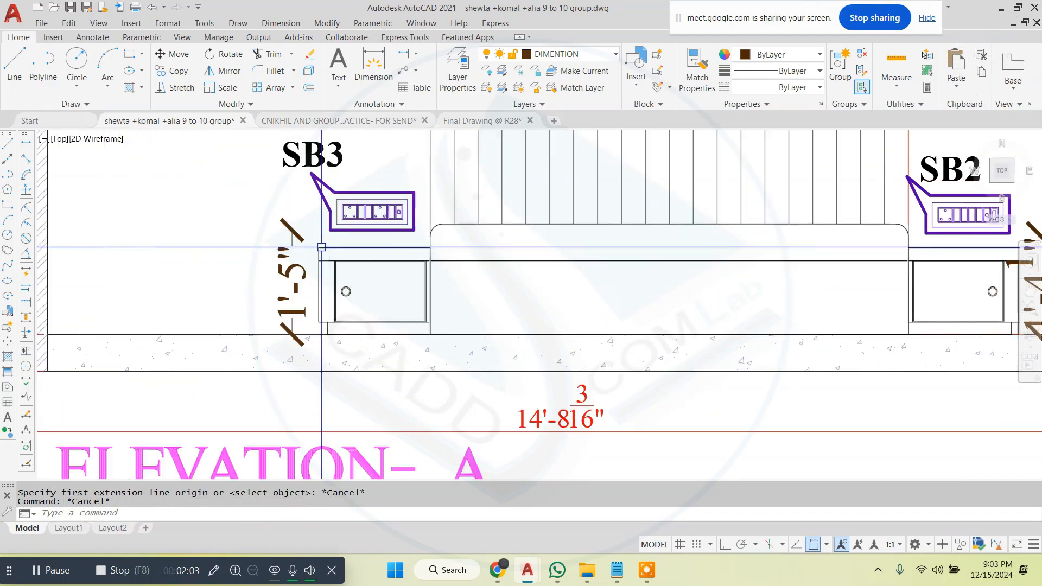
scroll(356, 263, up, 4)
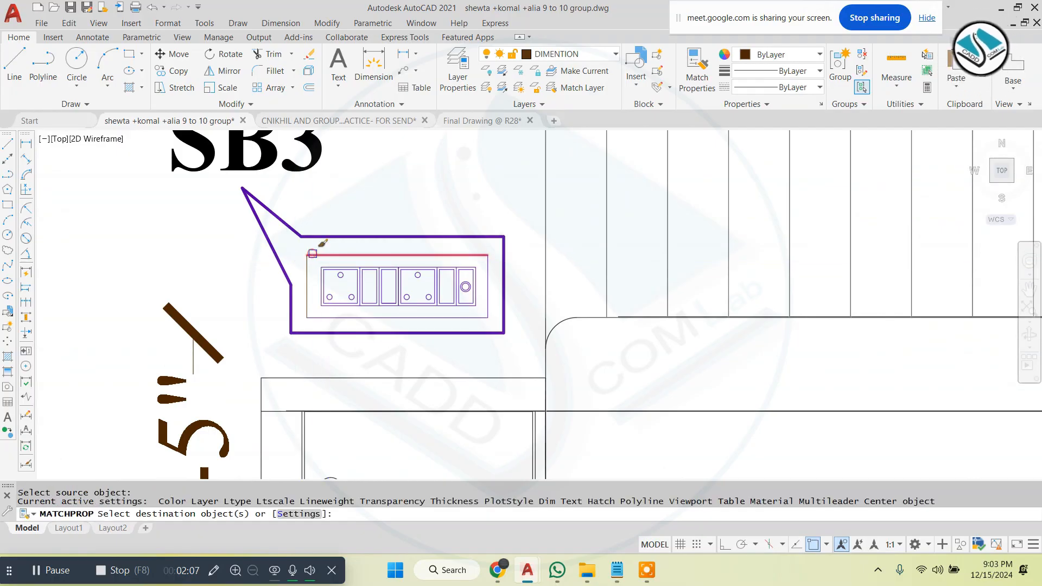
scroll(312, 253, up, 3)
key(Escape)
scroll(393, 283, down, 3)
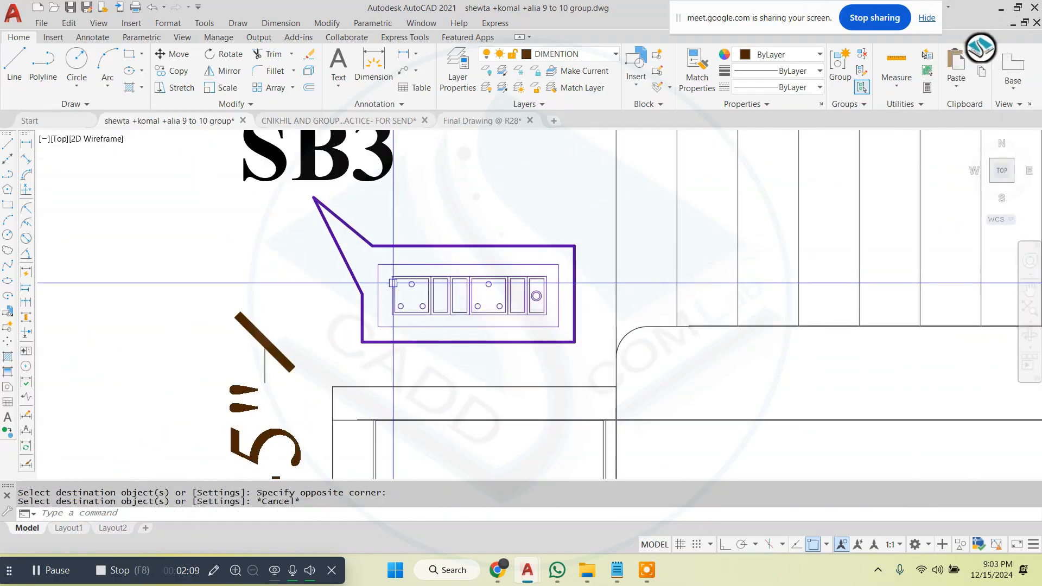
- Try offsetting the upper edge of the SB3 switchboard plate inward by 1 inch, and undo it
scroll(434, 279, up, 2)
text(o)
key(Return)
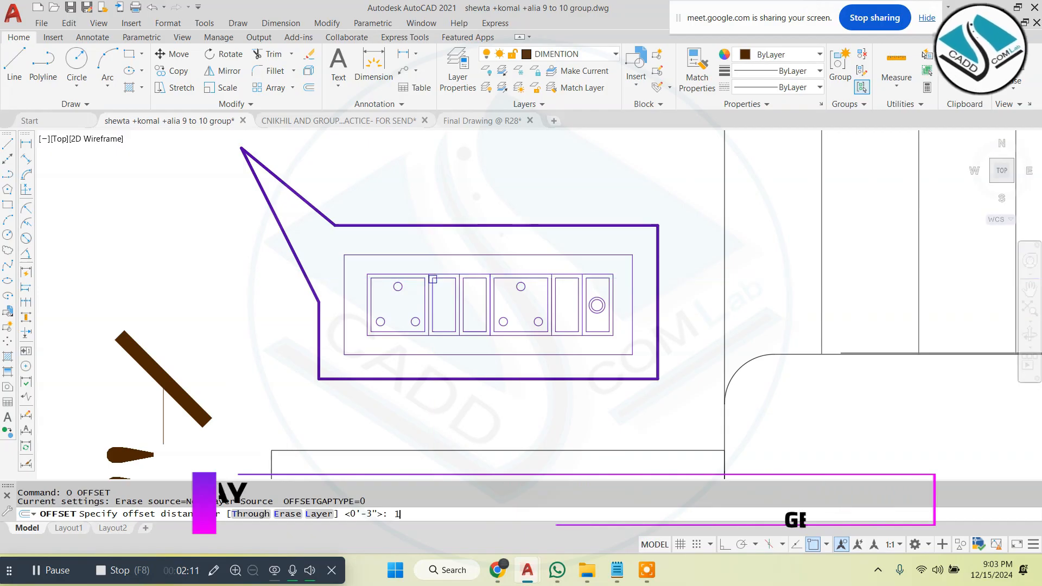
text(1)
key(Return)
scroll(428, 263, up, 2)
click(432, 251)
click(448, 262)
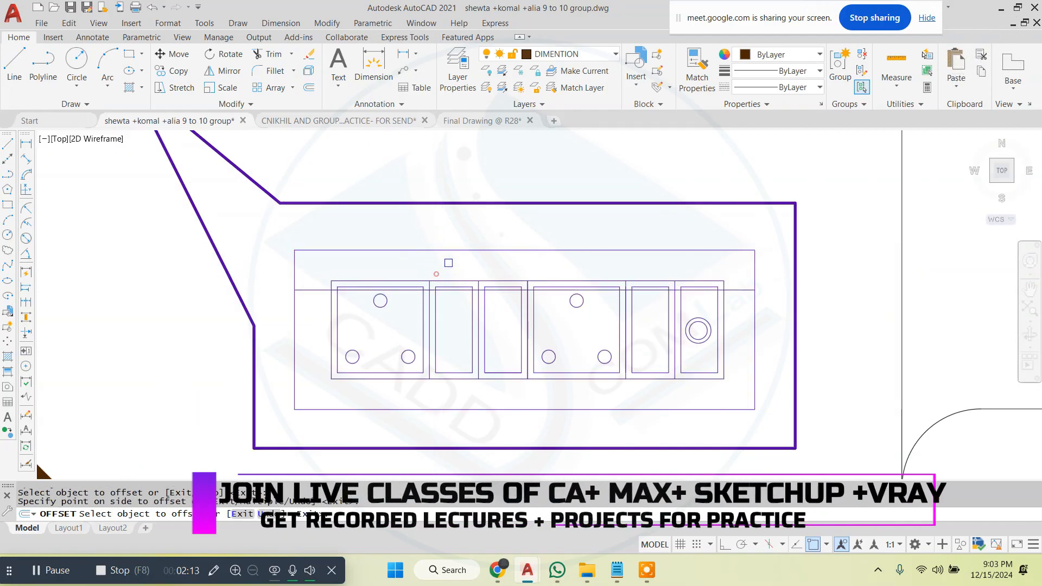
key(ctrl+z)
- Offset the four outer edges of the SB3 switchboard plate inward by .05
text(o)
key(Return)
text(.05)
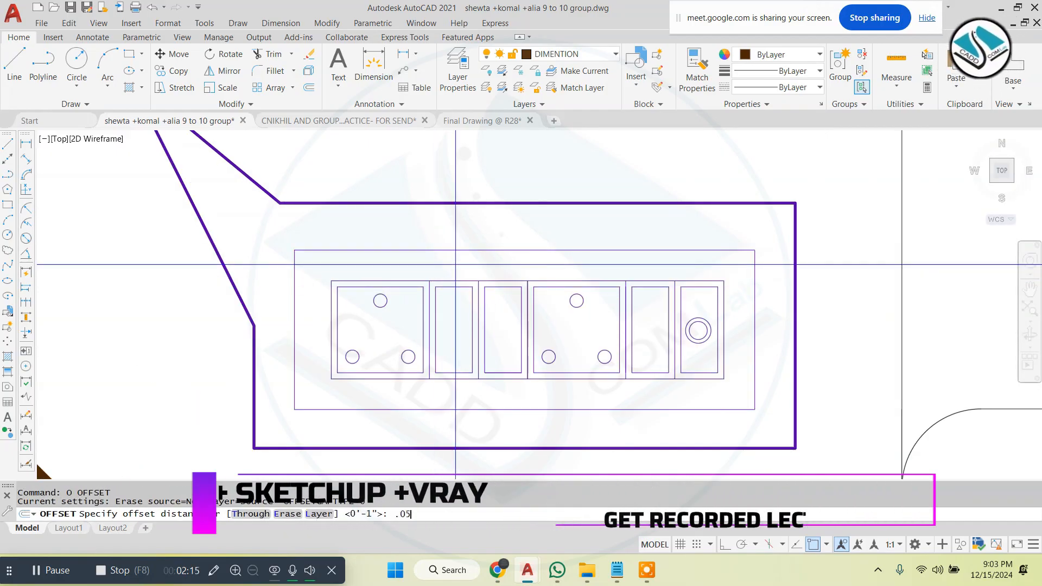
key(Return)
click(437, 251)
click(275, 283)
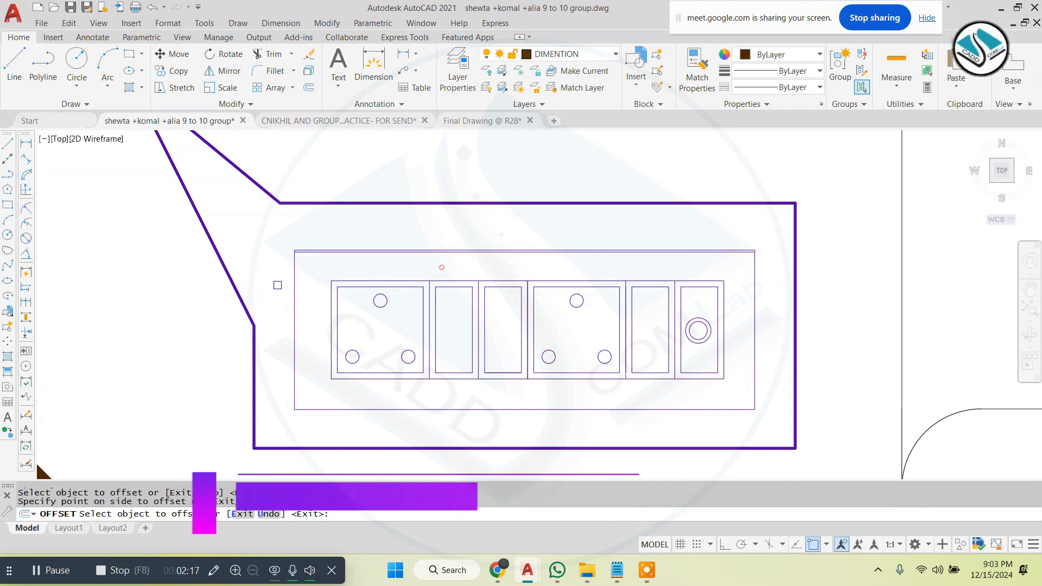
click(481, 409)
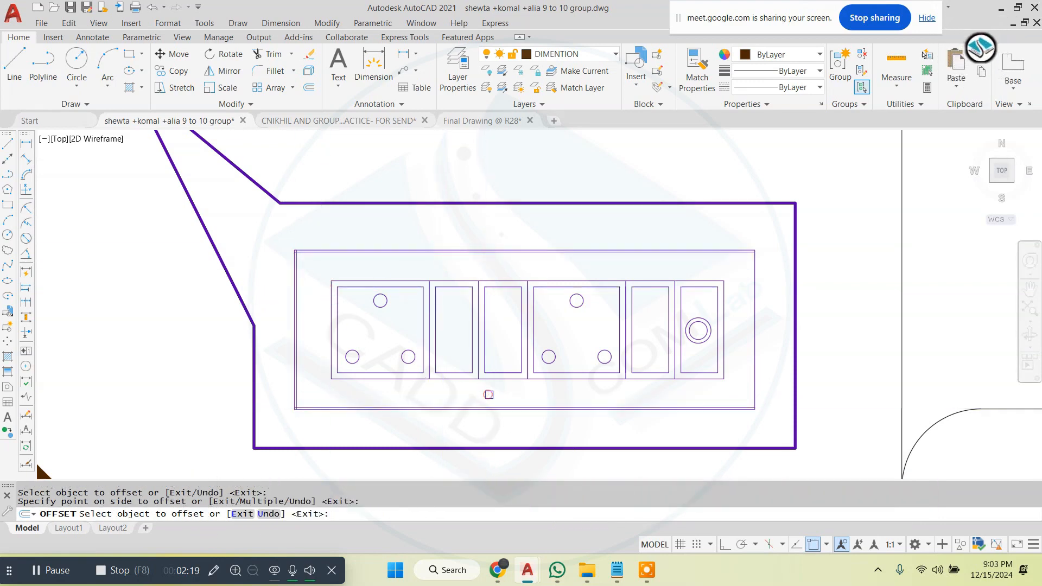
click(716, 339)
key(Escape)
key(Escape)
- Trim the overlapping line ends at the two upper corners of the SB3 switchboard plate's inset border
text(tr)
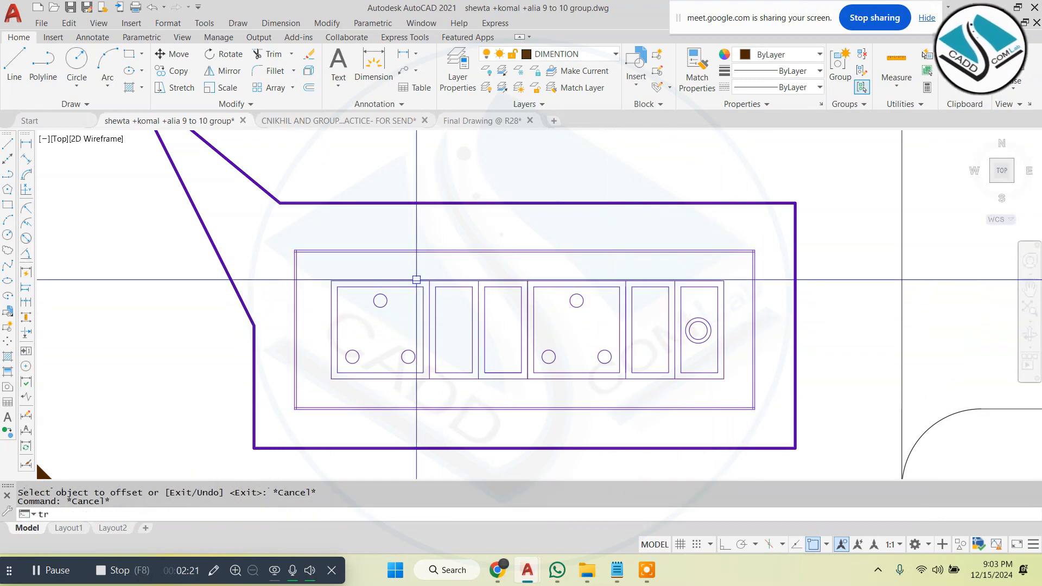
key(Return)
scroll(295, 264, up, 8)
click(300, 188)
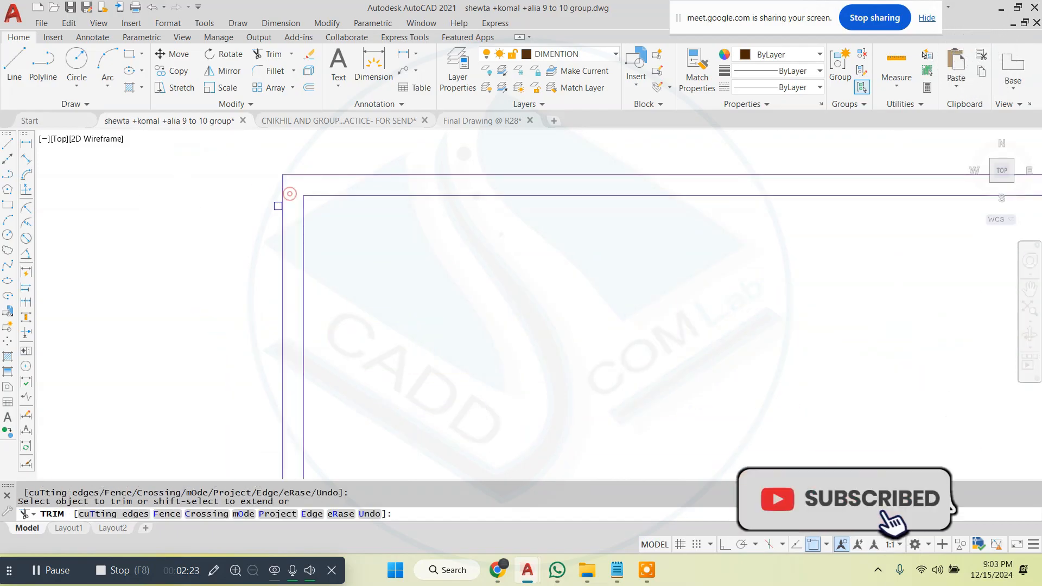
scroll(361, 233, down, 7)
scroll(758, 224, up, 8)
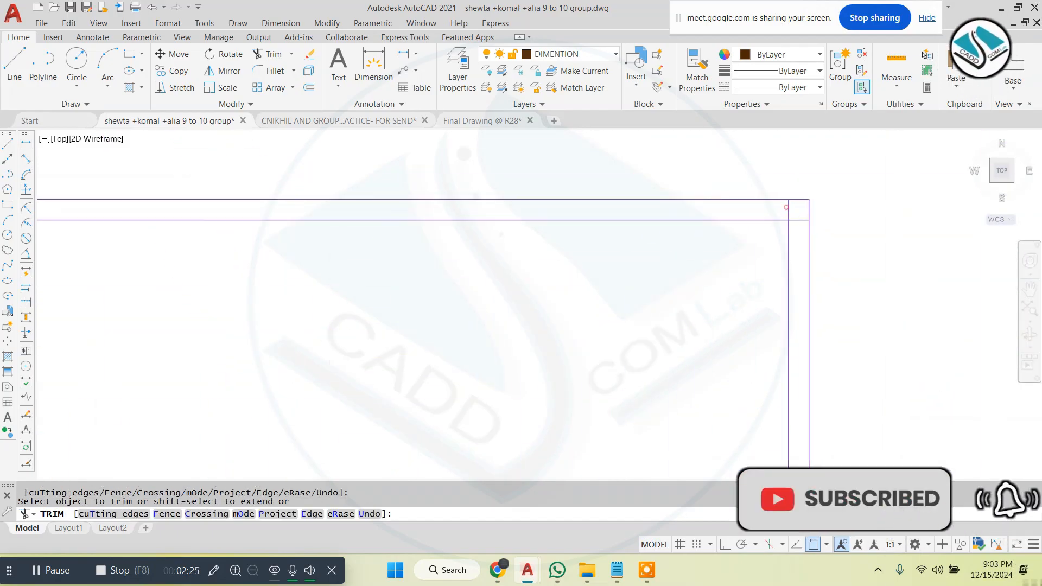
click(824, 225)
scroll(733, 260, down, 6)
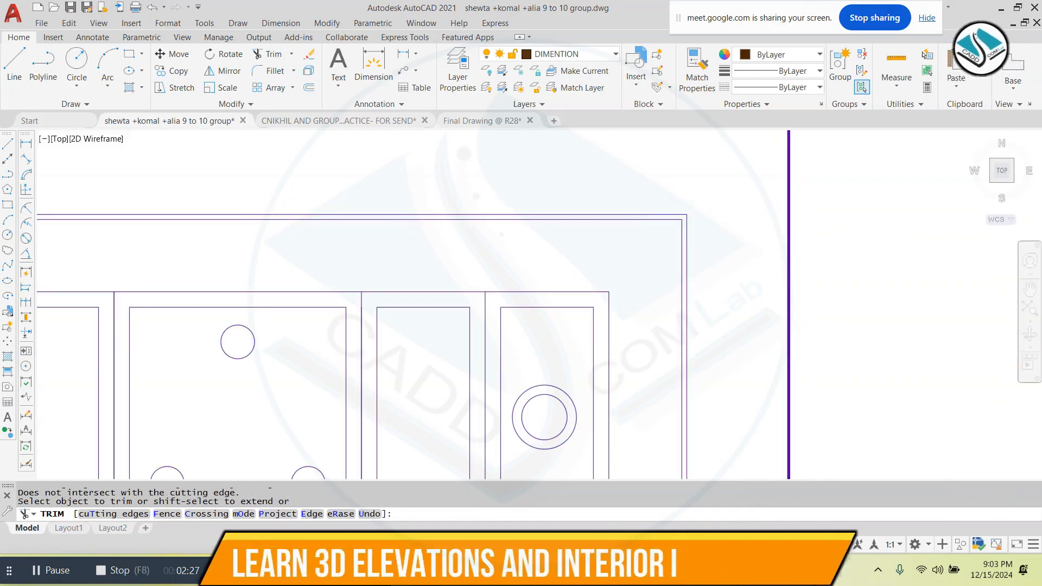
- Trim the overlapping line ends at the two lower corners of the SB3 switchboard plate's inset border
scroll(670, 336, up, 10)
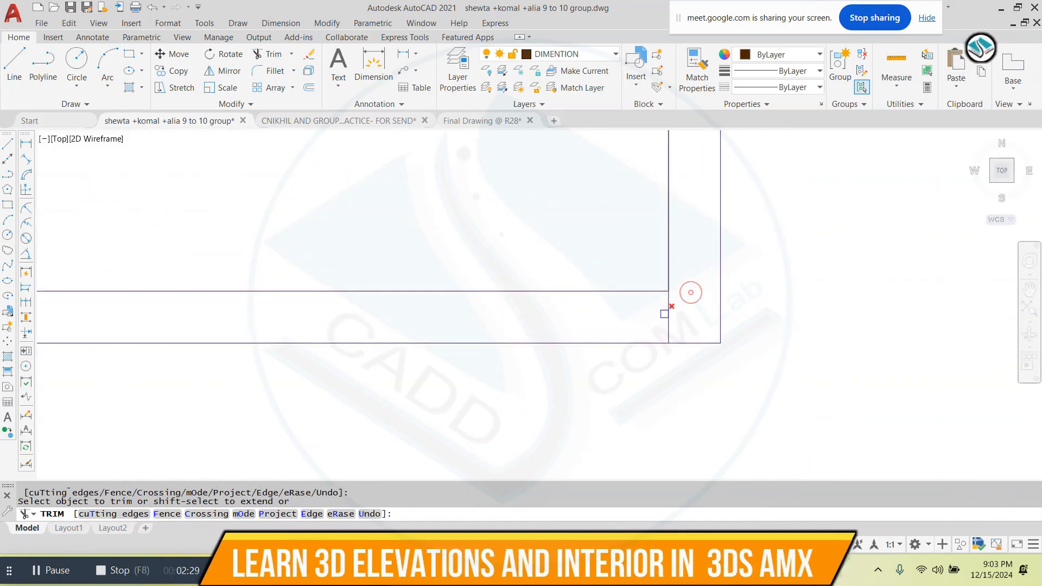
click(664, 313)
scroll(710, 310, down, 2)
click(710, 309)
scroll(709, 310, down, 10)
scroll(244, 316, up, 6)
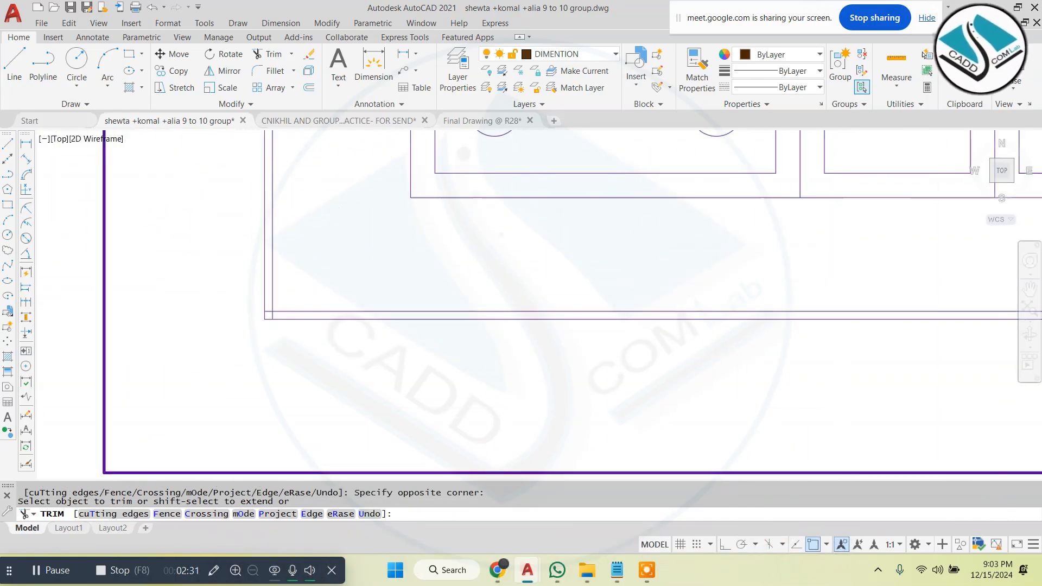
scroll(260, 313, up, 8)
click(341, 316)
scroll(410, 345, down, 13)
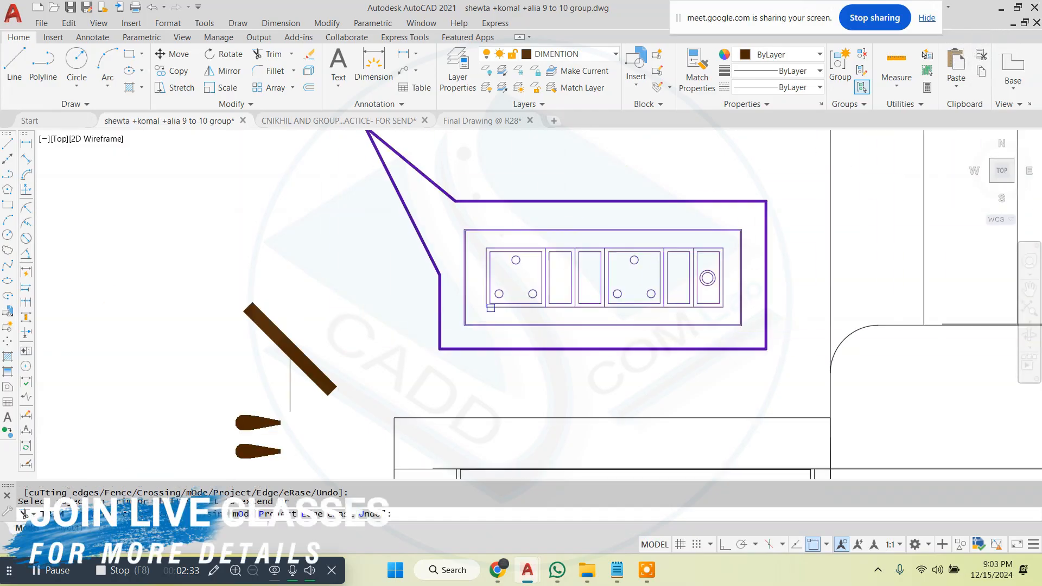
key(Escape)
- Examine the labelled switchboard module details and the SB5, SB6 and SB7 switchboards at the T.V. backdrop in Elevation B
scroll(526, 254, down, 12)
scroll(248, 374, up, 4)
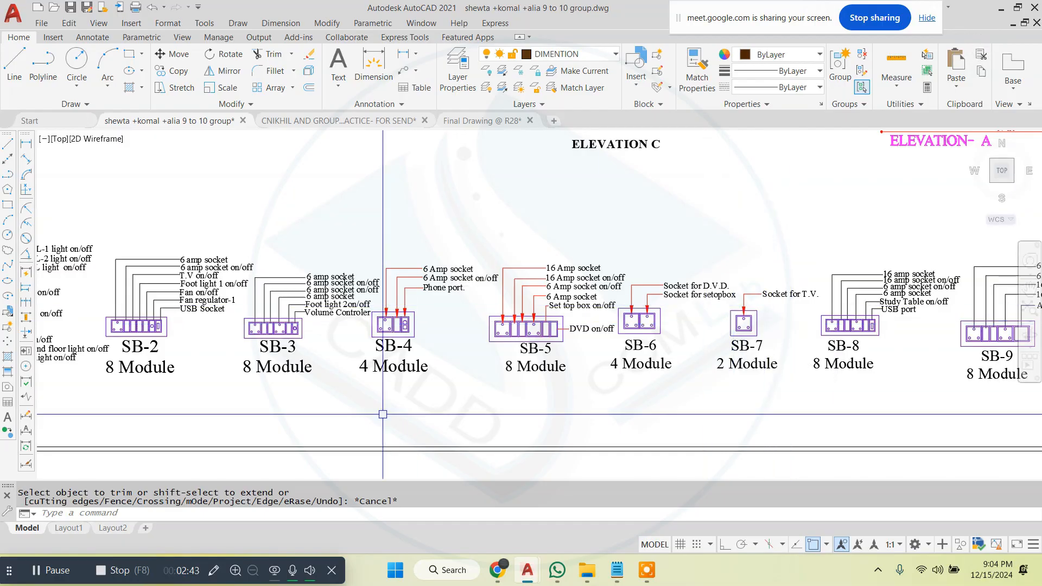
scroll(558, 353, up, 2)
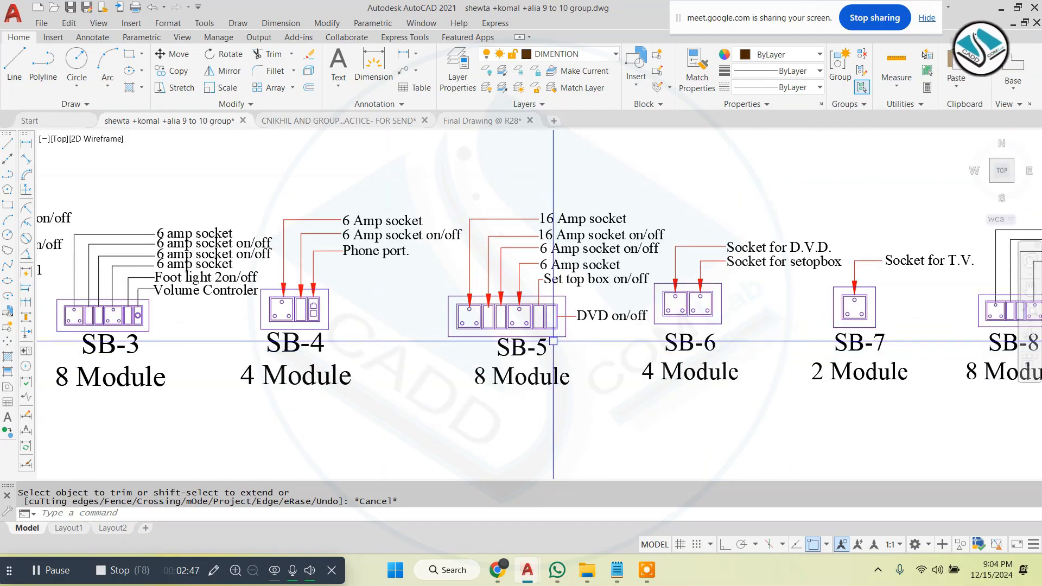
scroll(510, 337, down, 6)
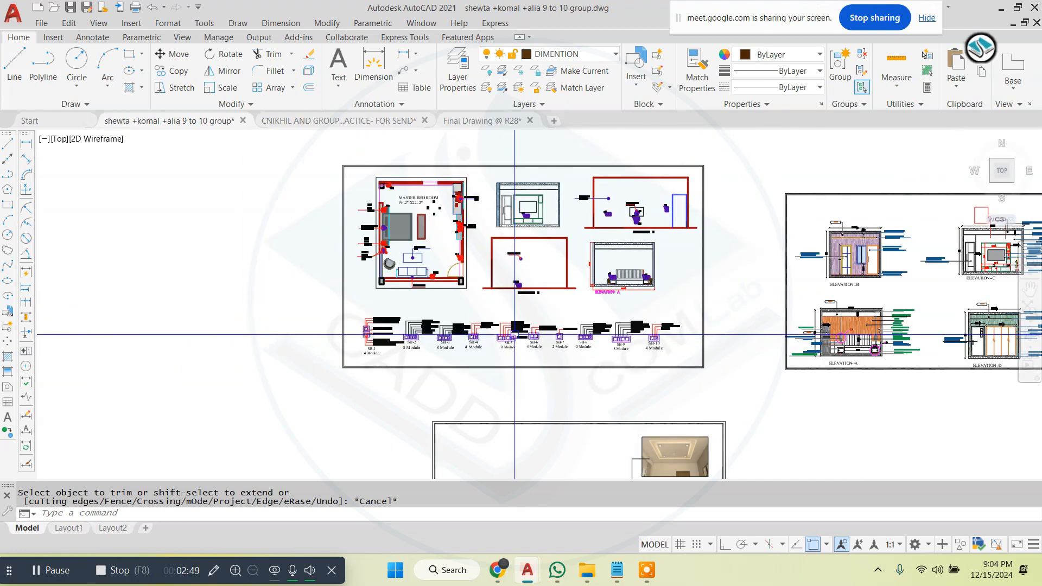
scroll(576, 279, up, 5)
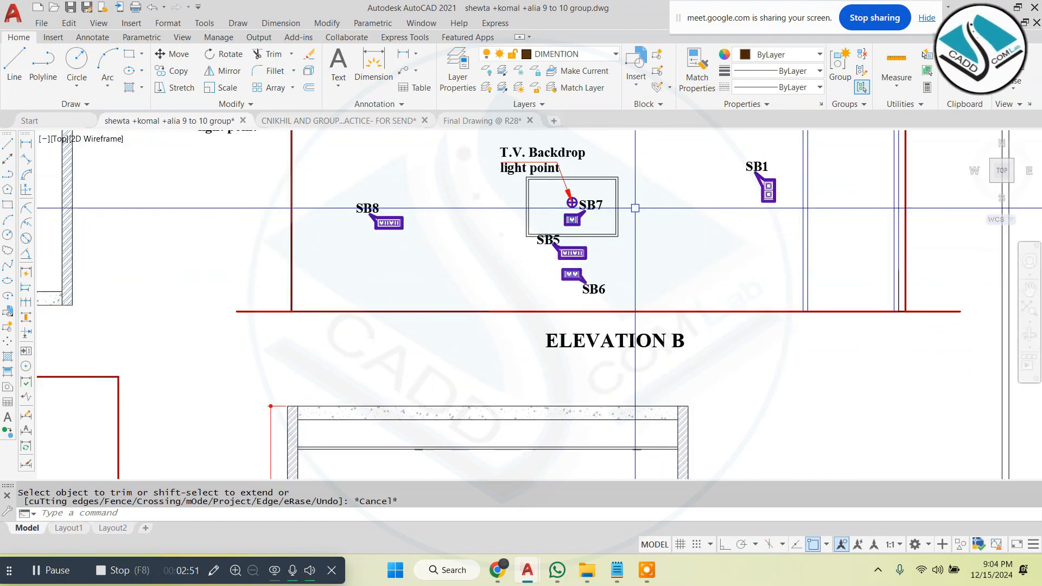
scroll(635, 208, down, 1)
scroll(337, 380, up, 3)
scroll(311, 356, down, 3)
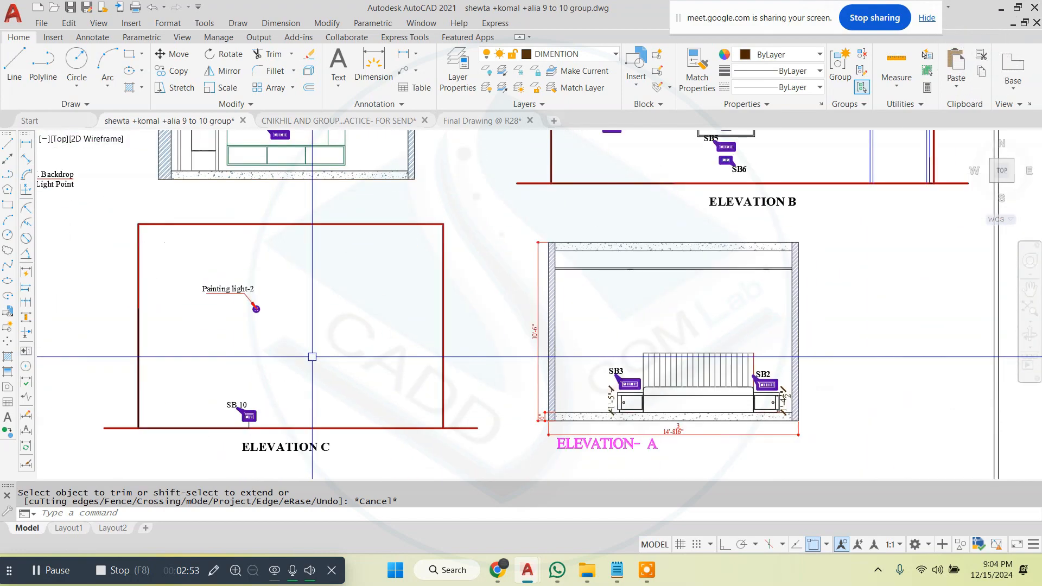
scroll(623, 165, up, 5)
scroll(414, 419, up, 6)
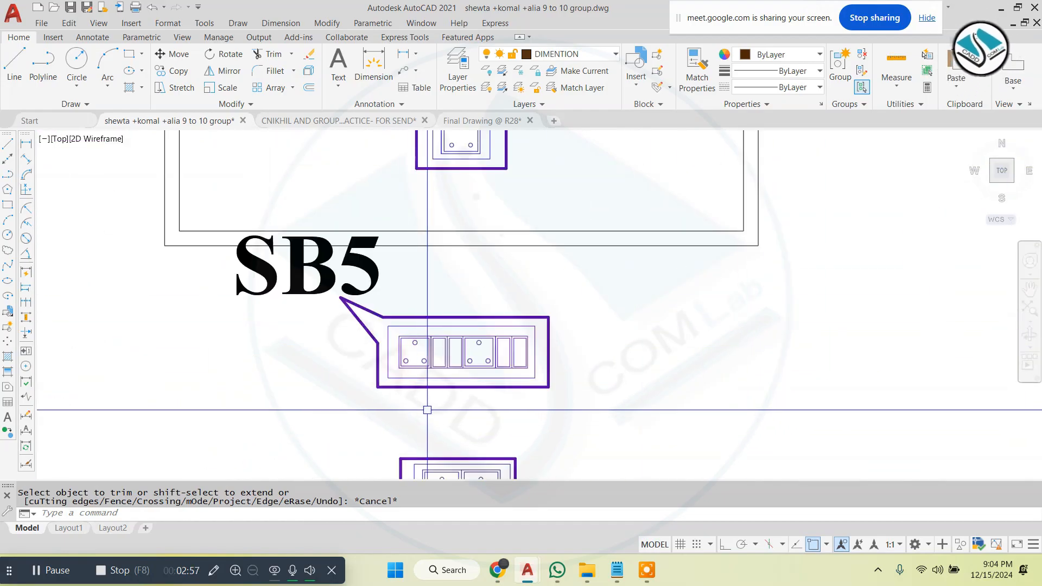
- Examine the electrical floor plans, reading the switchboard callouts and mounting heights around the master bedroom
scroll(434, 409, down, 10)
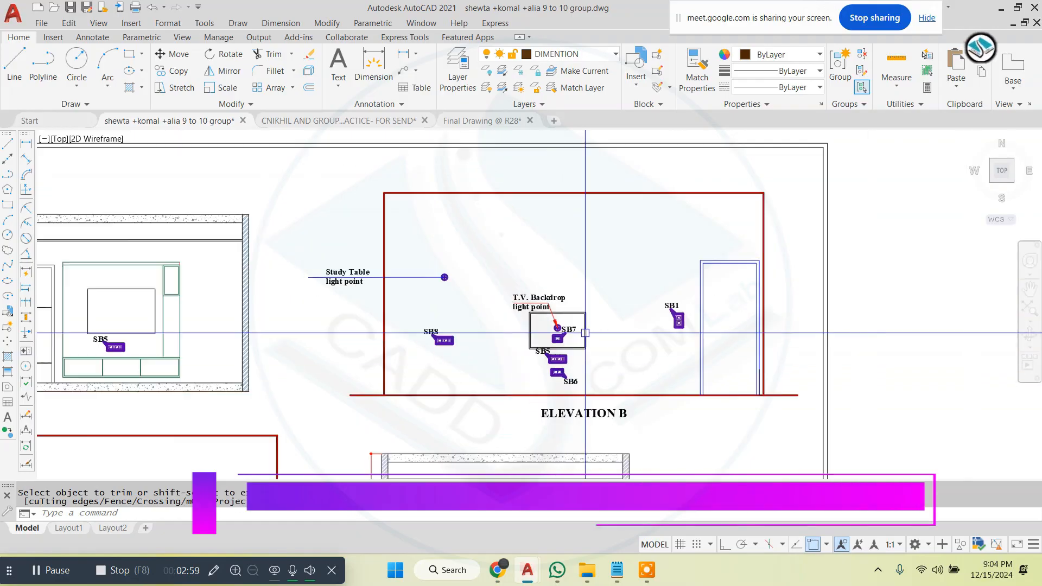
scroll(382, 327, up, 10)
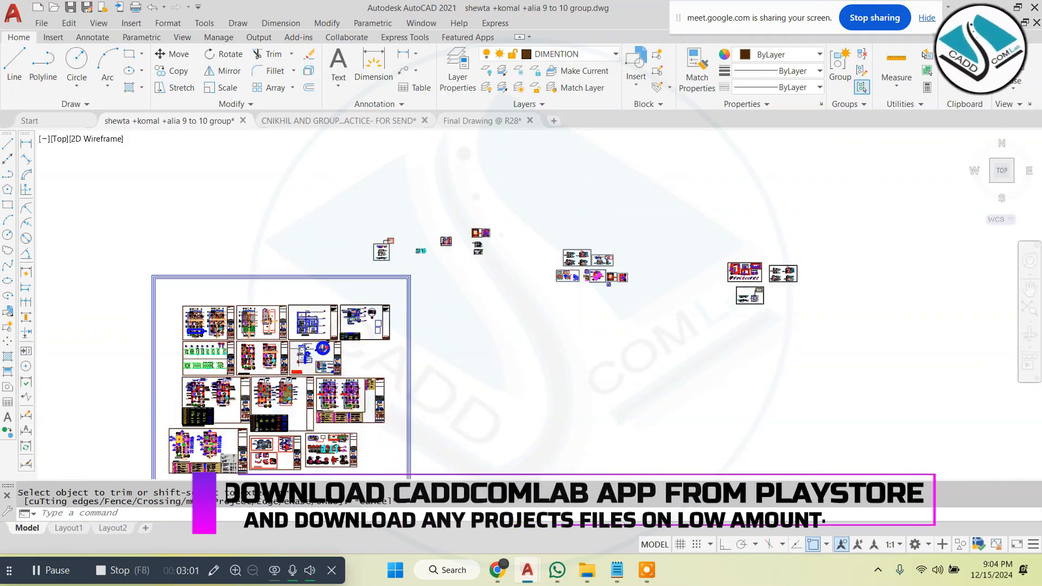
scroll(383, 328, up, 3)
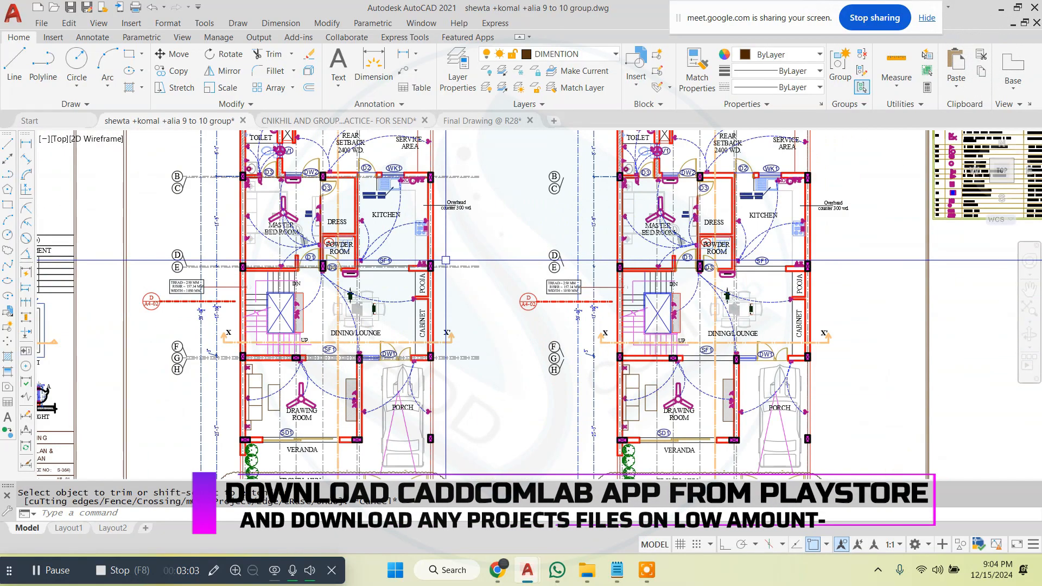
scroll(446, 260, down, 10)
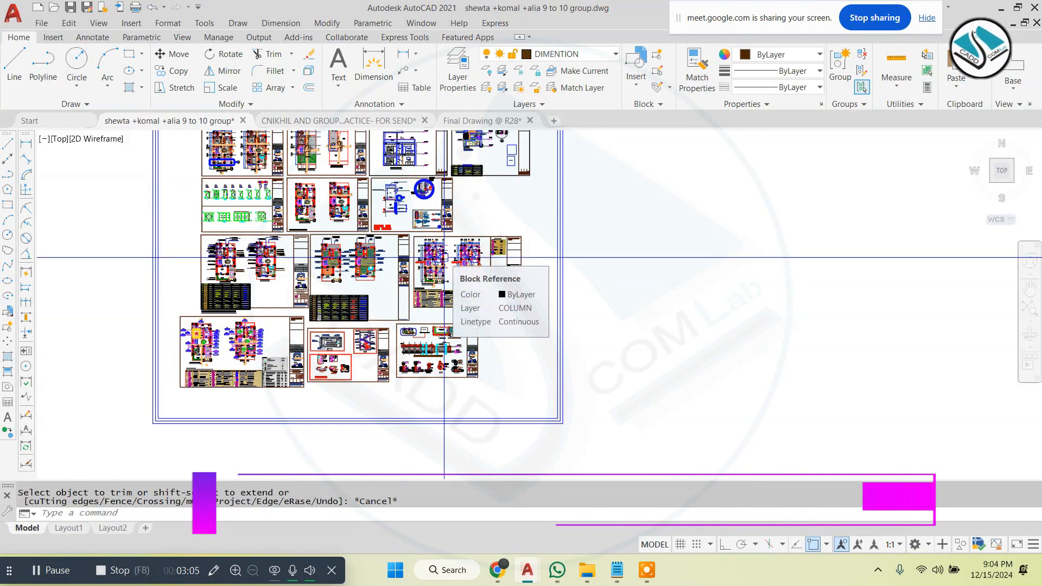
scroll(444, 258, up, 10)
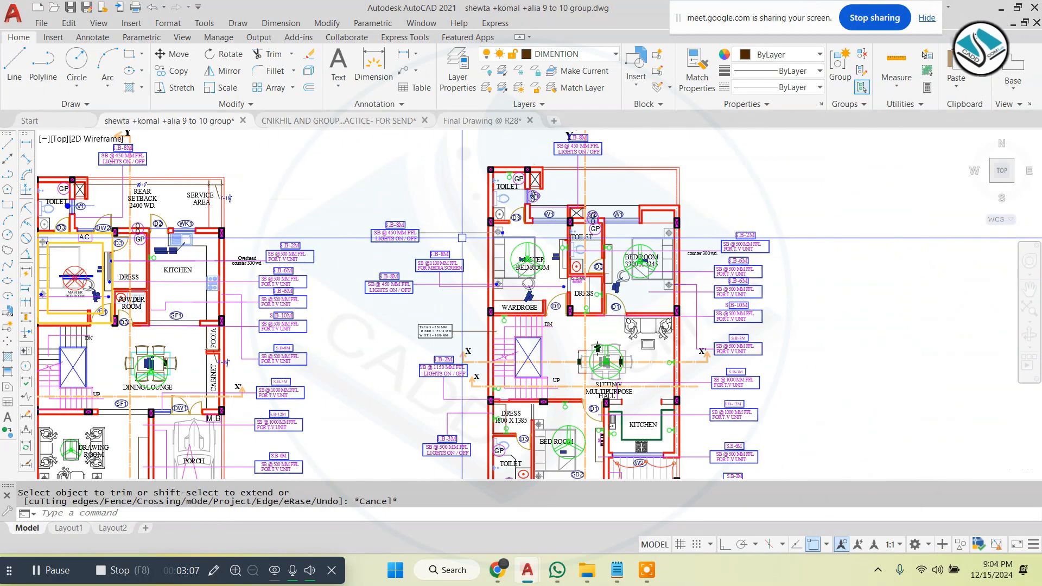
scroll(462, 238, up, 4)
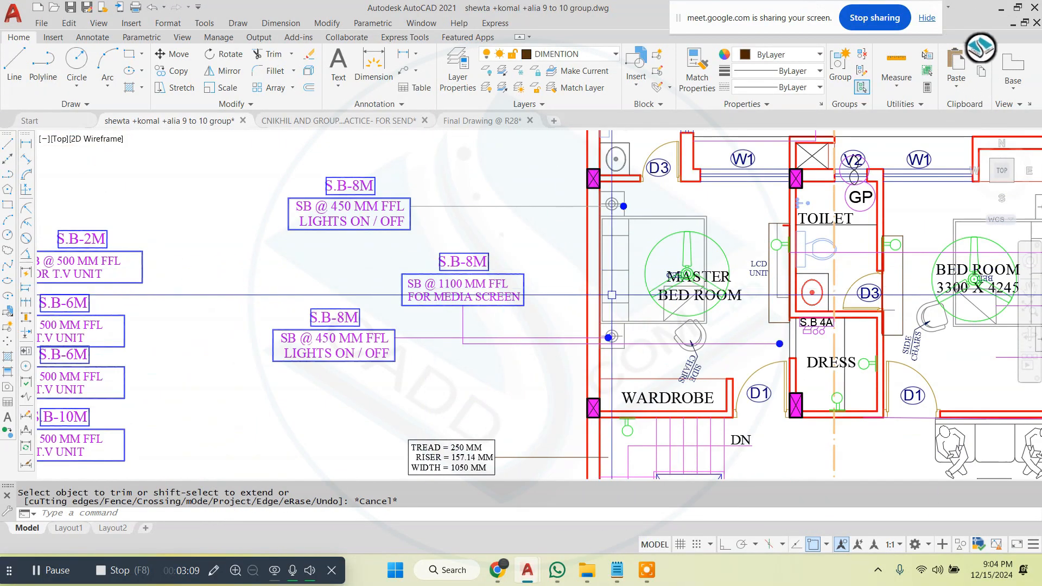
scroll(606, 294, up, 2)
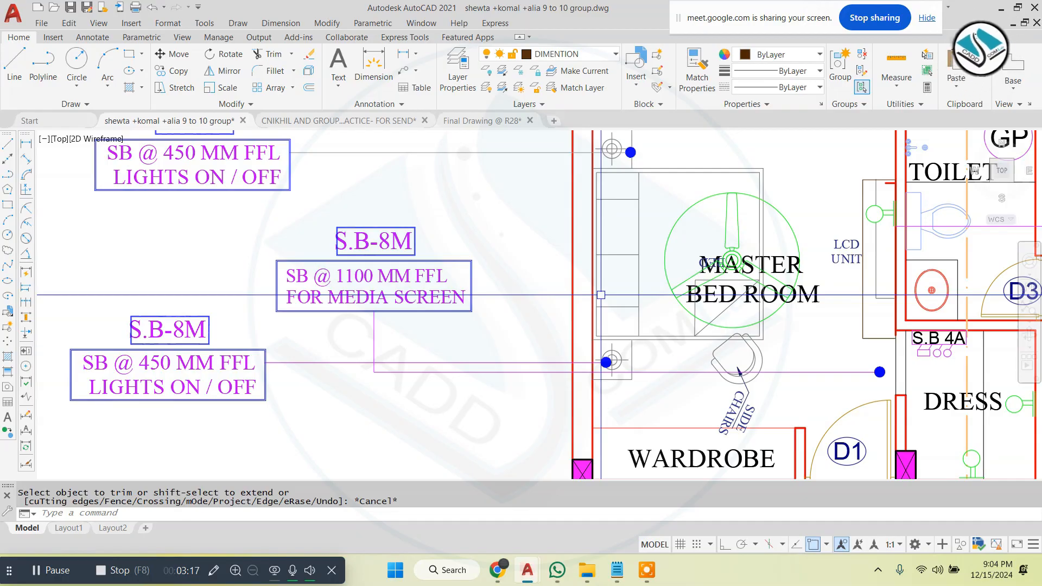
scroll(418, 248, down, 15)
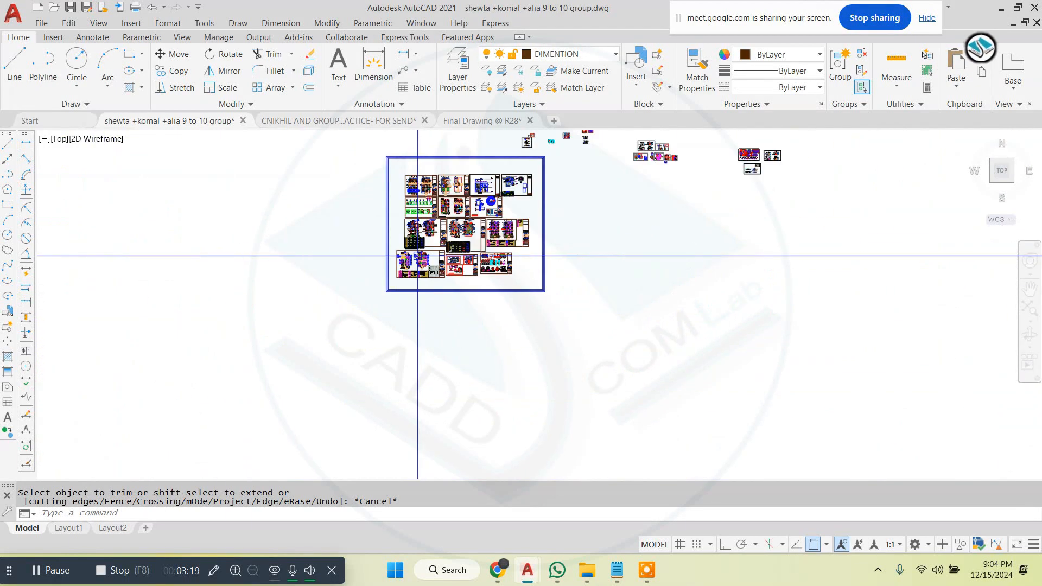
- Compare the SB2 and SB3 boards in Elevation A with the module details, reading the socket and switch labels of SB-4 to SB-6
scroll(419, 252, down, 3)
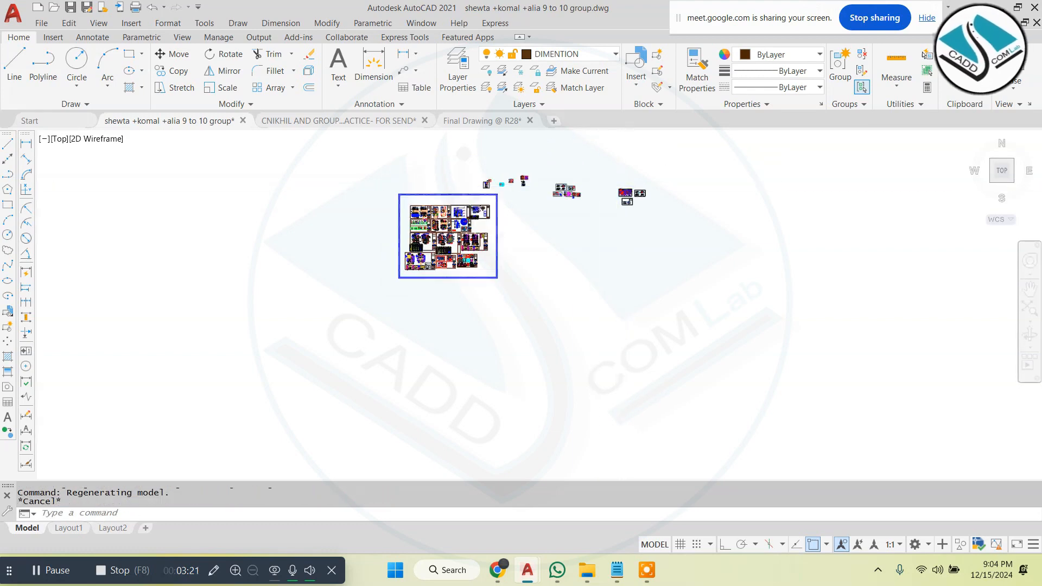
scroll(570, 228, up, 12)
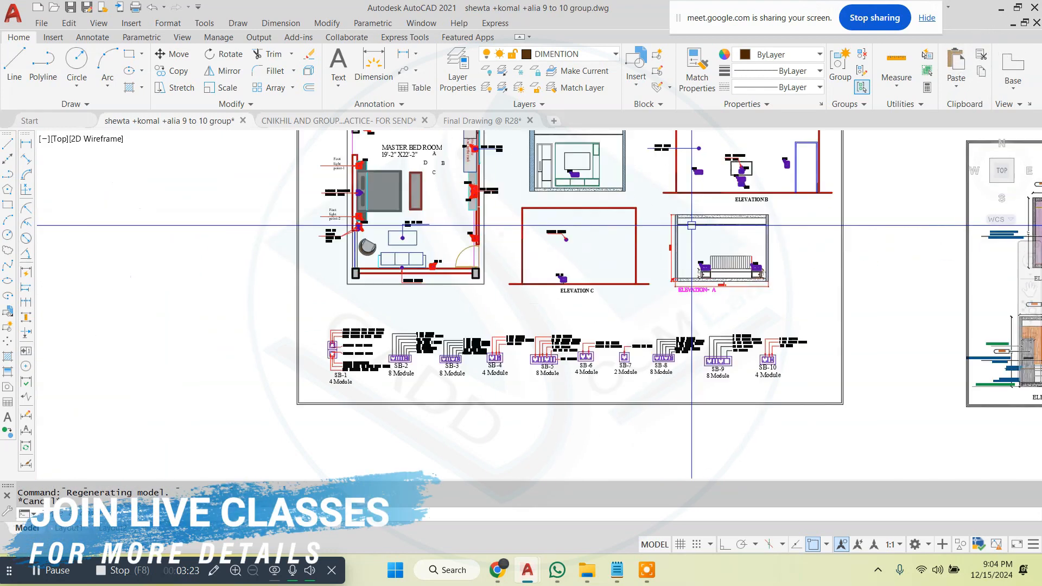
scroll(749, 269, up, 8)
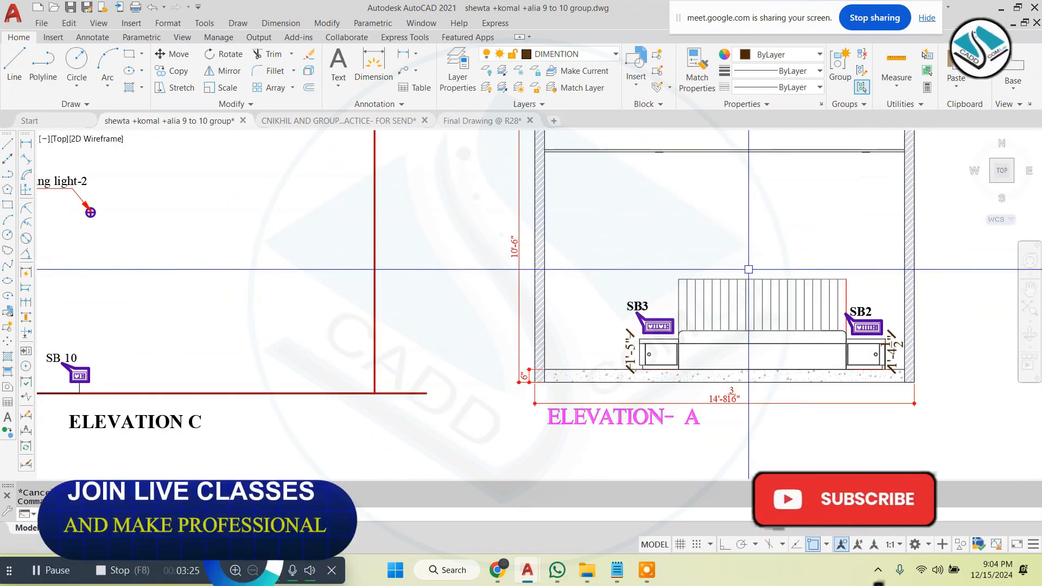
scroll(749, 270, down, 5)
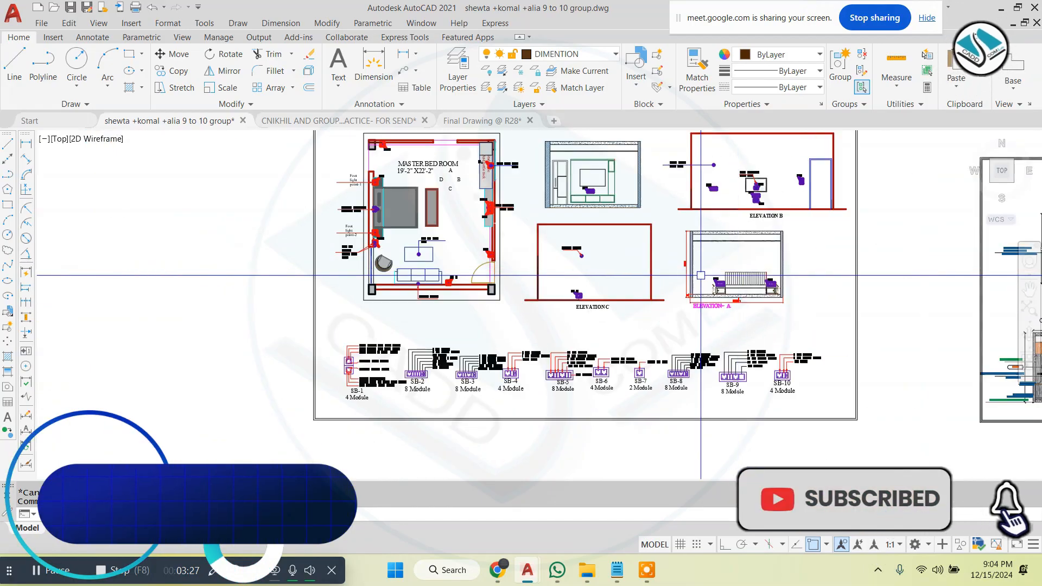
scroll(481, 333, up, 10)
scroll(481, 333, down, 2)
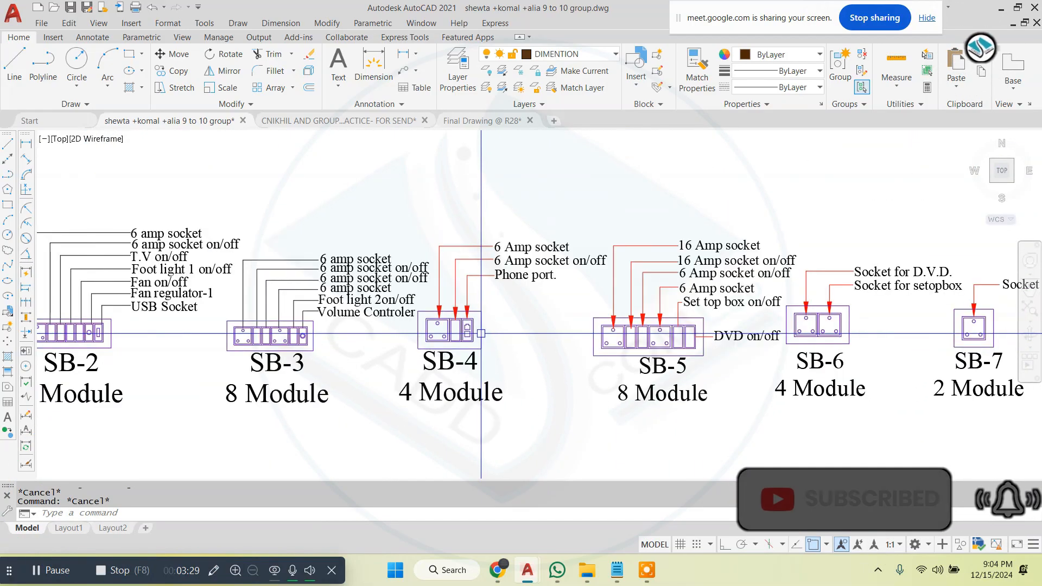
scroll(481, 334, up, 4)
scroll(507, 330, down, 2)
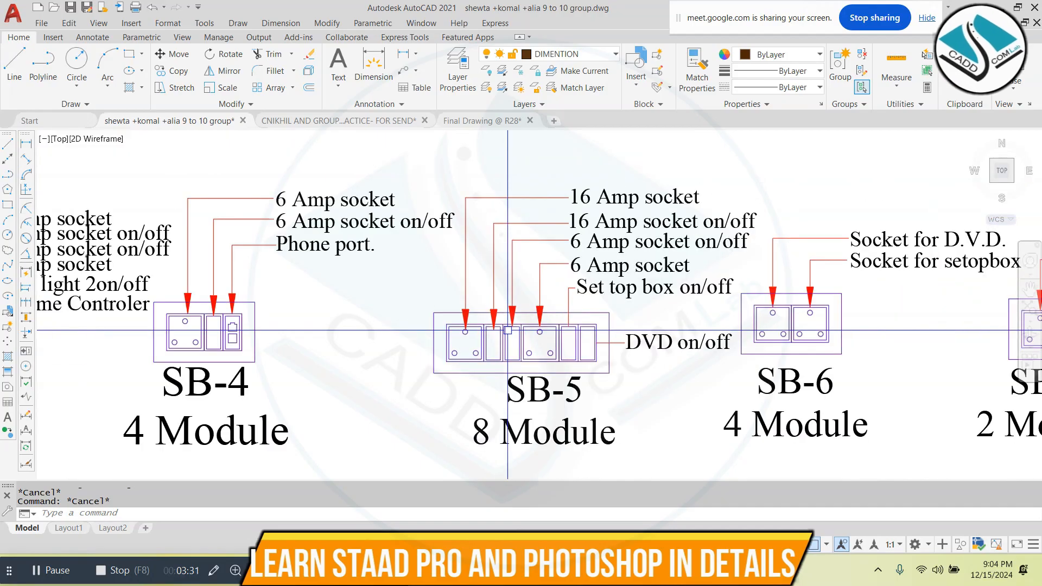
scroll(508, 330, down, 2)
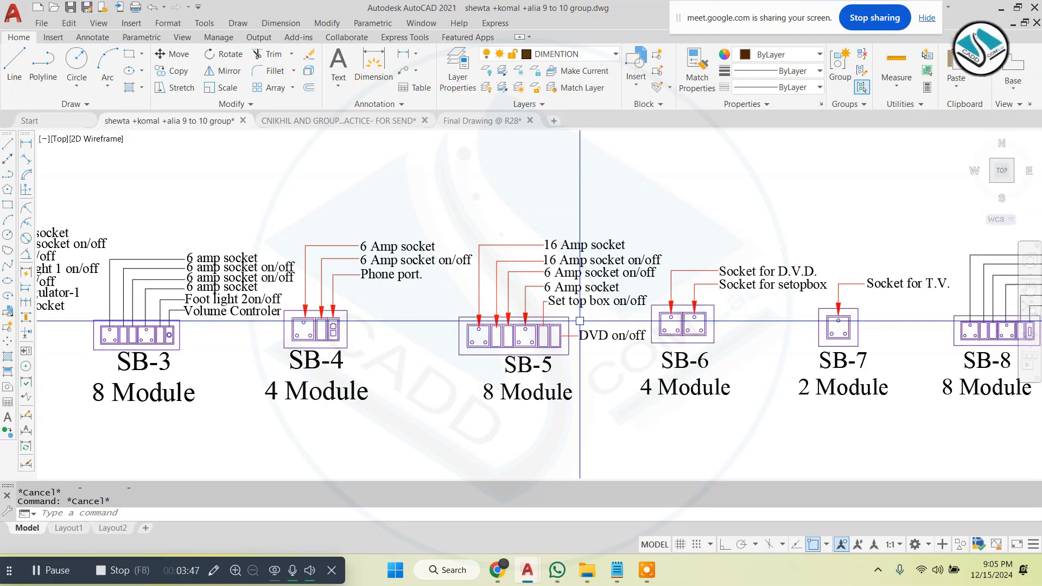
scroll(491, 289, down, 2)
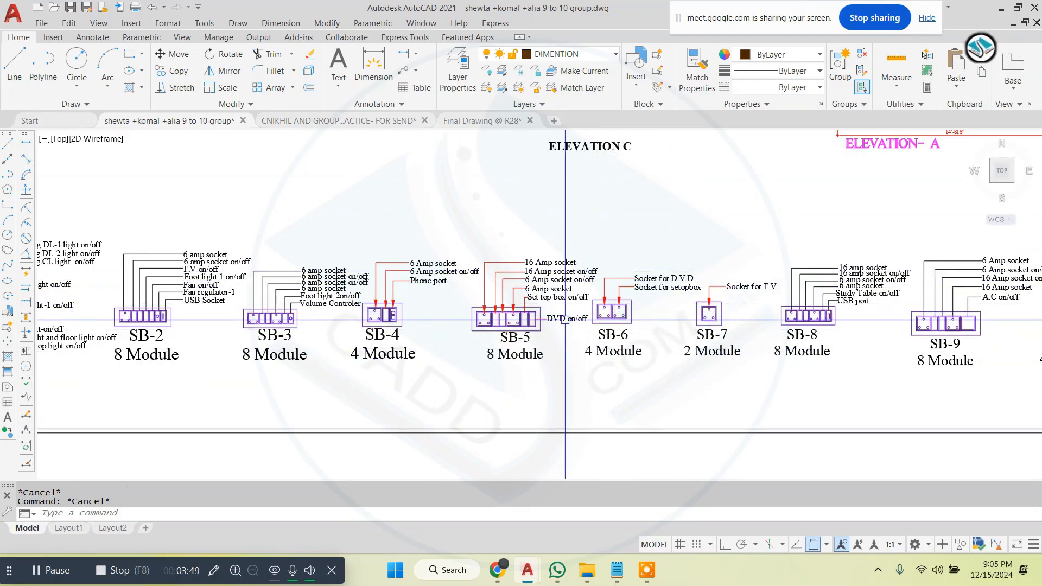
- Copy the SB-5 switchboard detail with its leaders and module label to the empty area below the sheet border
scroll(524, 315, up, 2)
click(560, 234)
key(Escape)
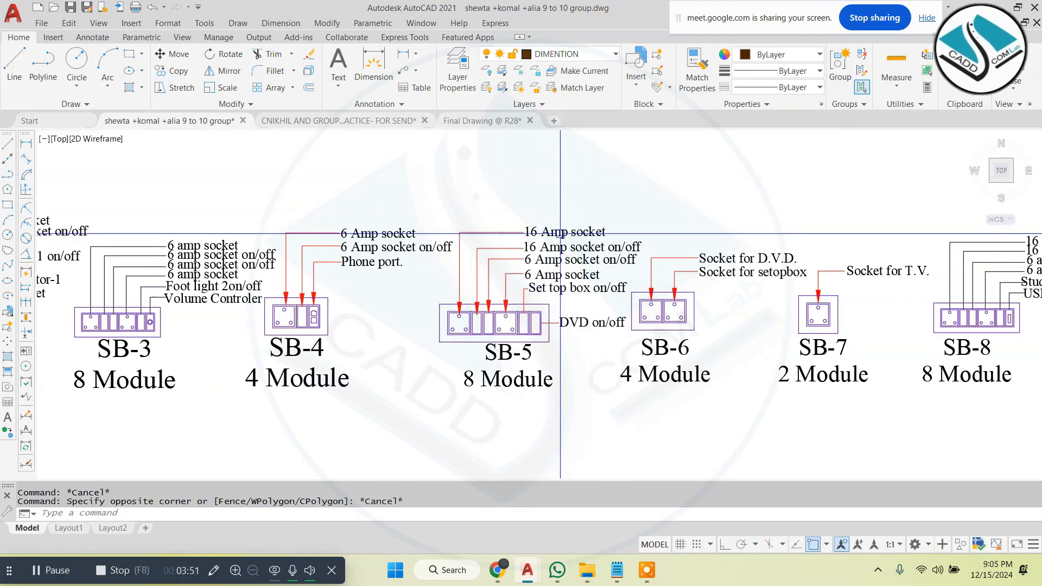
click(428, 204)
scroll(618, 397, up, 2)
click(596, 414)
scroll(520, 336, down, 2)
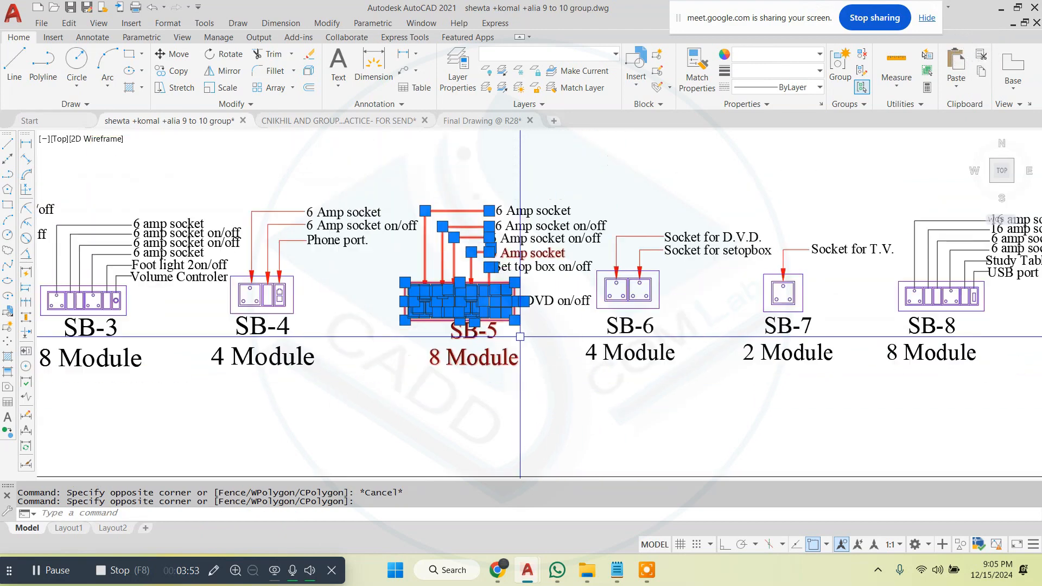
key(Return)
click(520, 337)
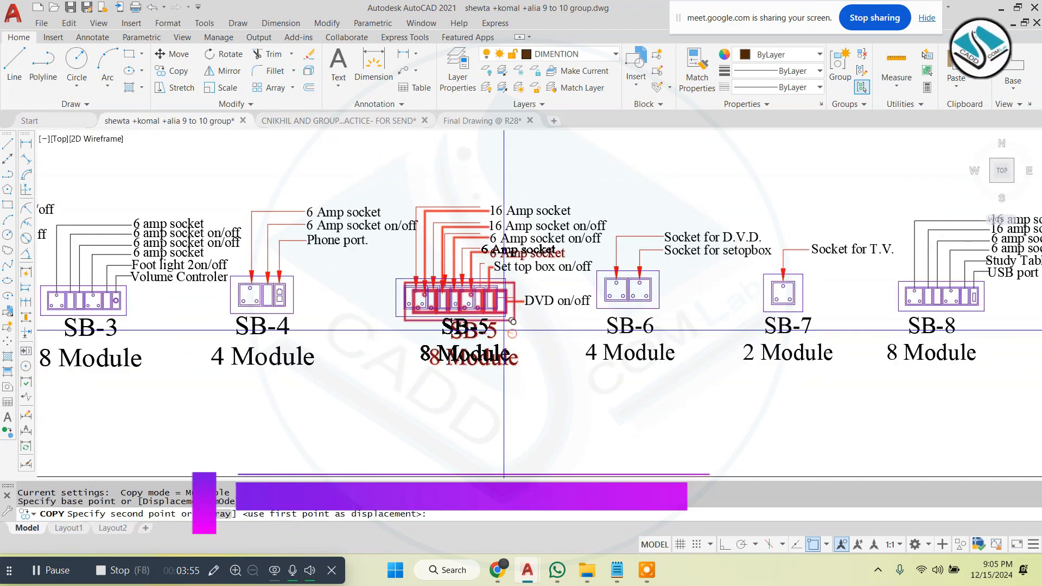
scroll(520, 336, down, 3)
click(566, 320)
key(Escape)
- Erase the red leader lines and the amp socket label from the copied SB-5 switchboard
scroll(566, 320, up, 3)
click(640, 244)
click(402, 284)
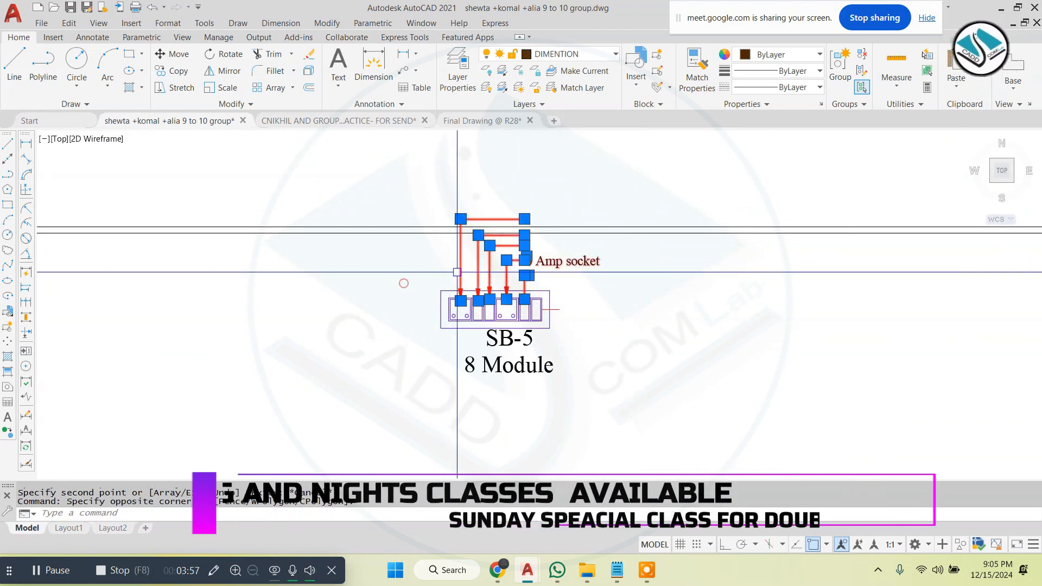
text(e)
scroll(550, 296, up, 2)
click(602, 284)
click(563, 347)
text(e)
key(space)
scroll(564, 346, down, 4)
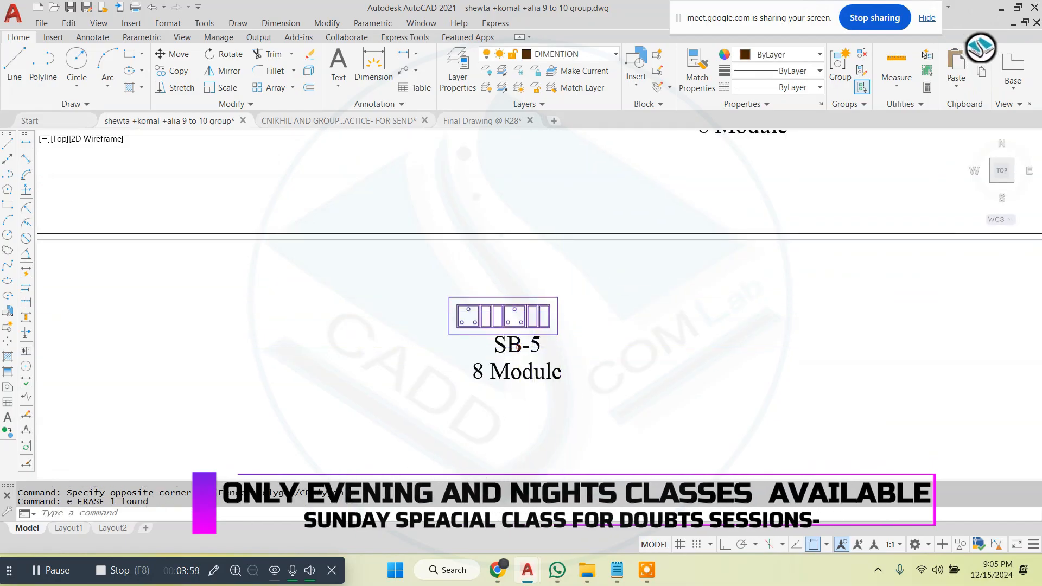
- Move the "SB-5 8 Module" label from below the copied switchboard to beside it
click(530, 372)
scroll(491, 359, up, 4)
text(m)
key(space)
click(530, 373)
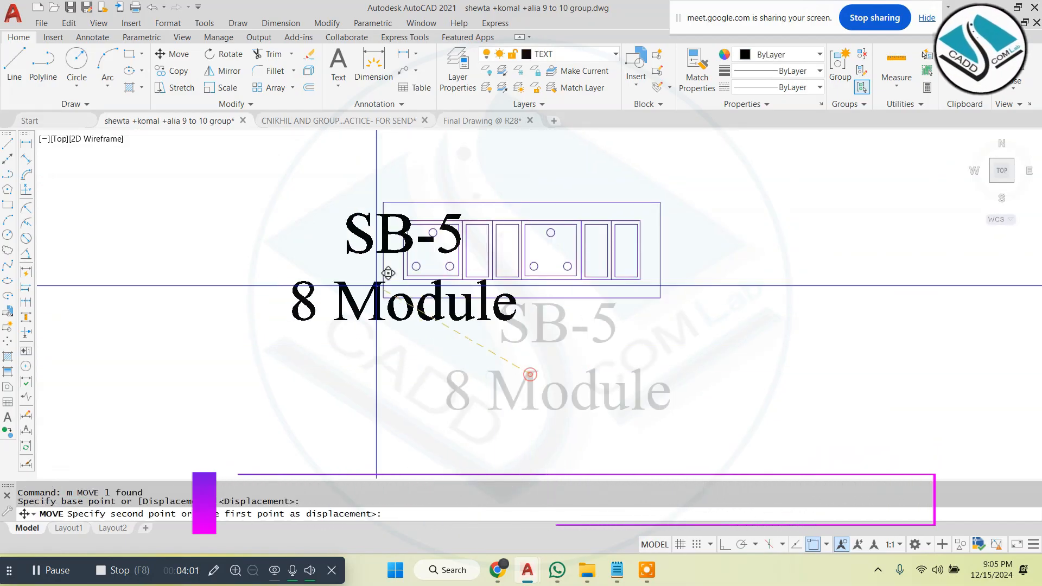
click(278, 256)
scroll(616, 233, down, 3)
- Move the SB-5 switchboard with its label into Elevation C, in the empty wall area near SB 10
click(677, 188)
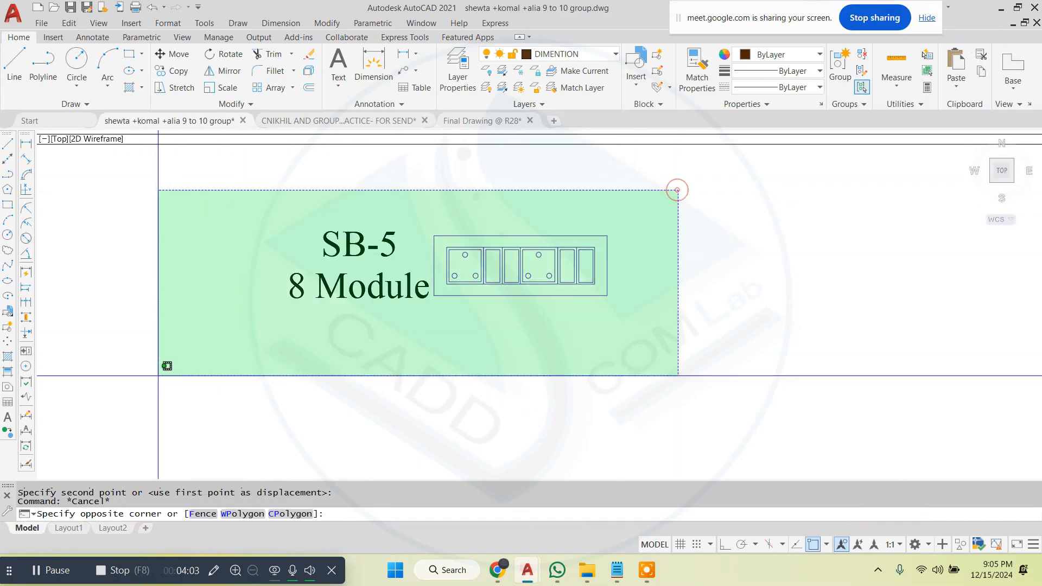
click(163, 366)
text(m)
key(space)
scroll(503, 286, up, 2)
click(504, 287)
scroll(504, 286, down, 3)
scroll(496, 333, up, 3)
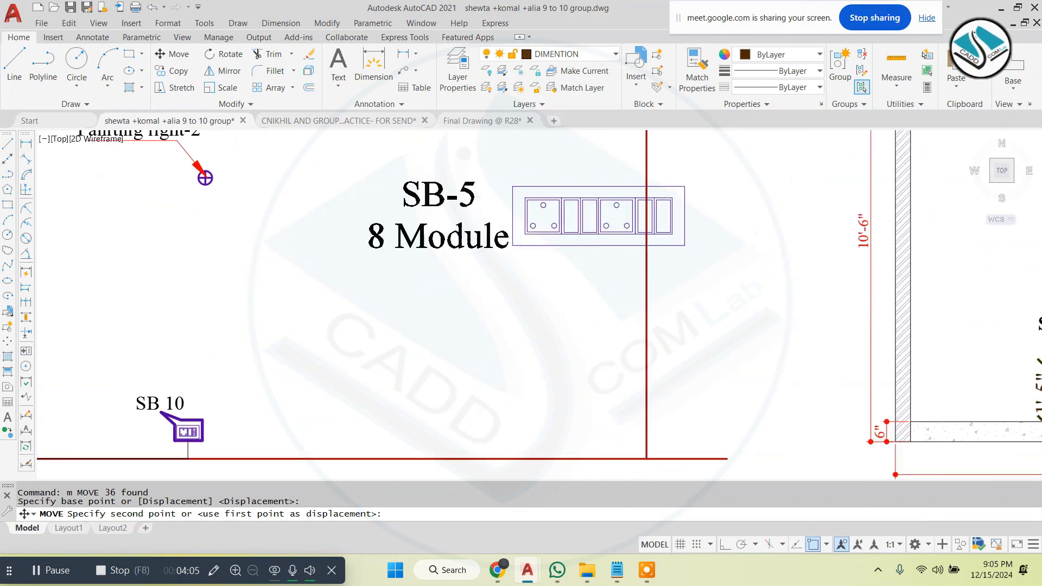
key(Escape)
- Scale the SB-5 switchboard and its label down to about a quarter of their size in Elevation C
click(610, 255)
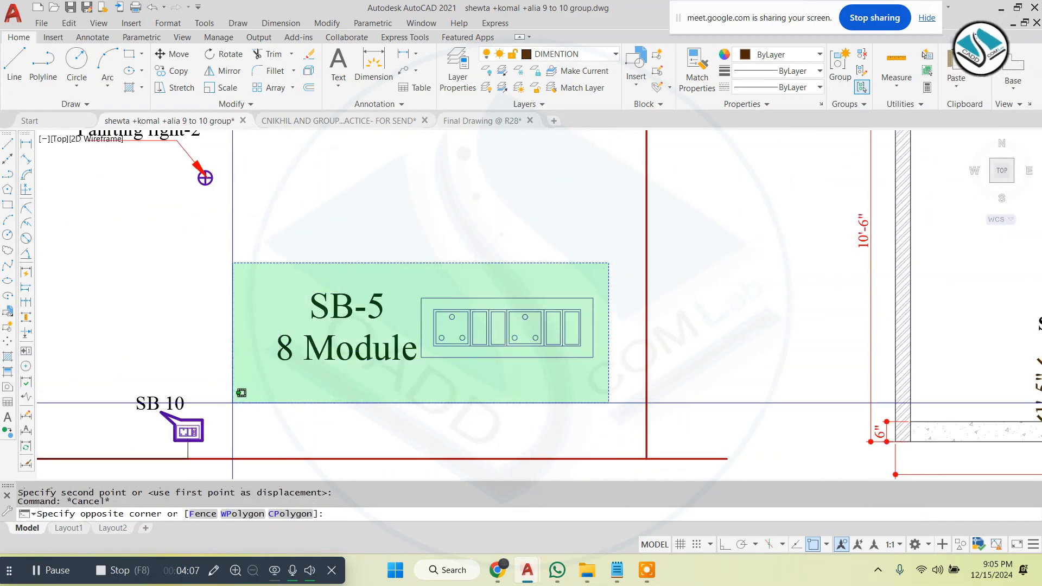
click(252, 414)
text(sc)
key(space)
click(404, 346)
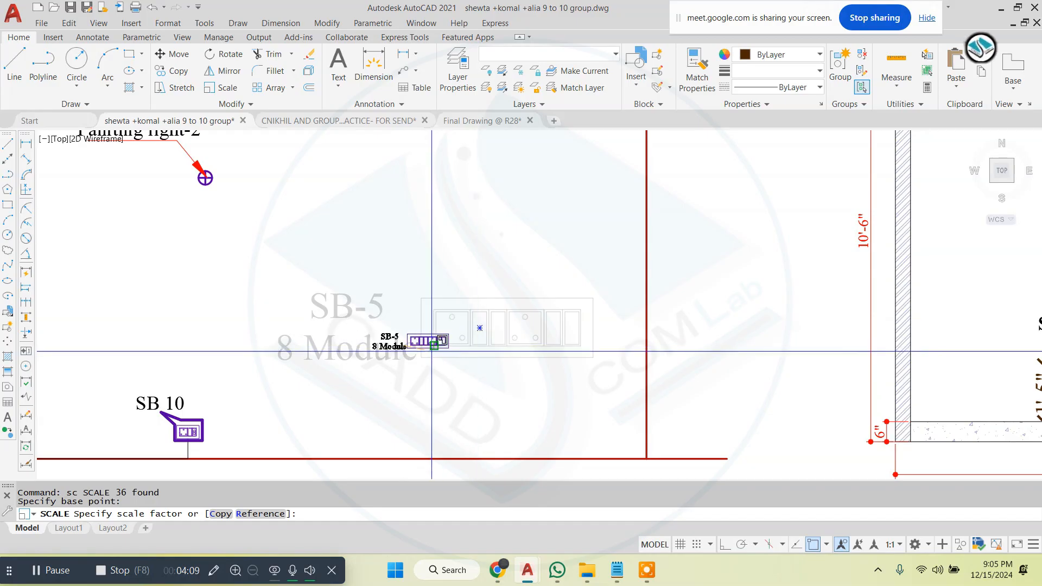
click(432, 351)
- Add a vertical linear dimension from the underside of the SB-5 switchboard to the floor line in Elevation C
click(262, 23)
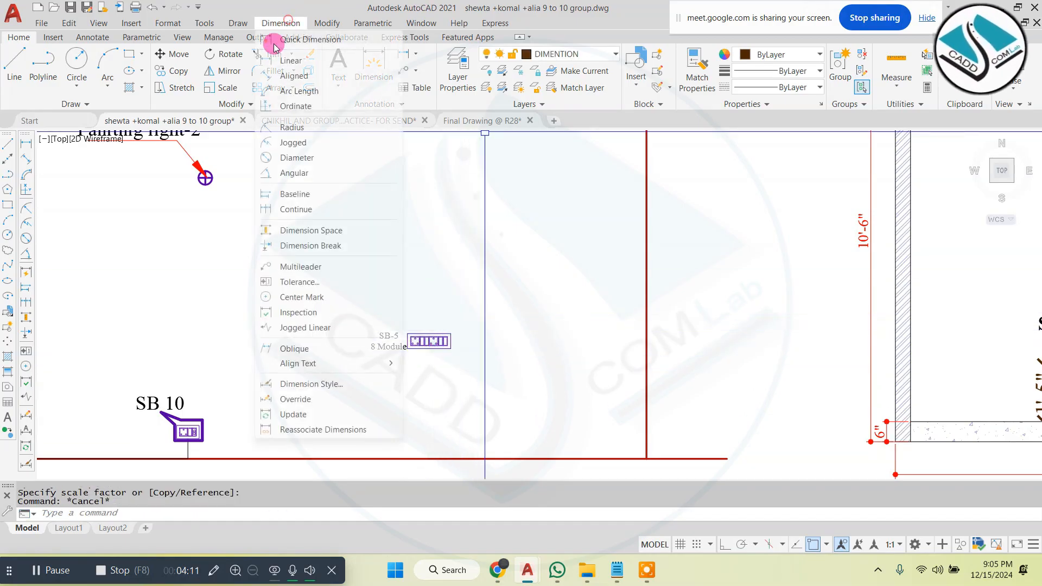
click(304, 58)
scroll(434, 279, down, 2)
scroll(435, 280, up, 5)
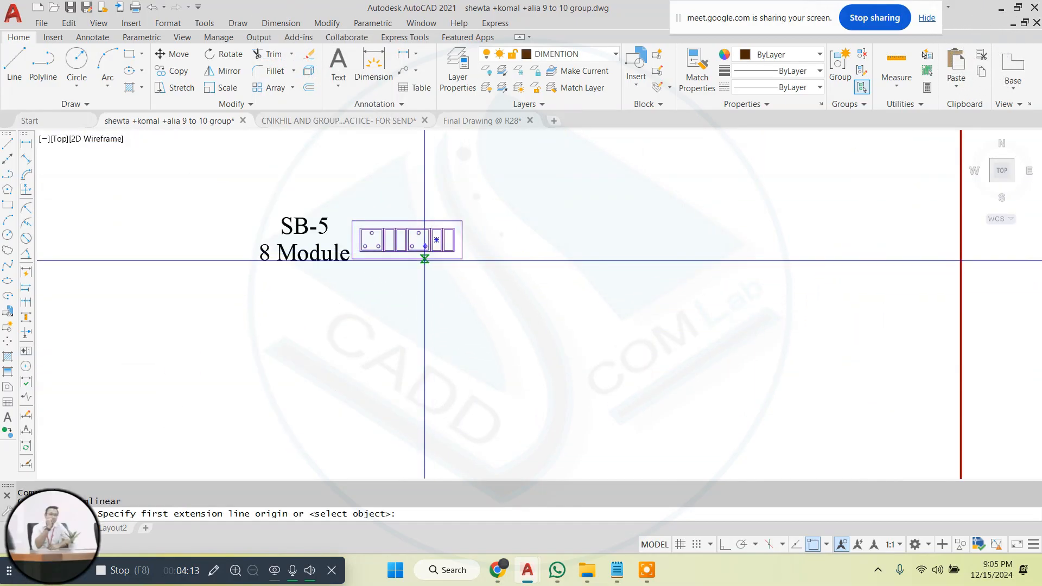
click(418, 260)
scroll(417, 260, down, 2)
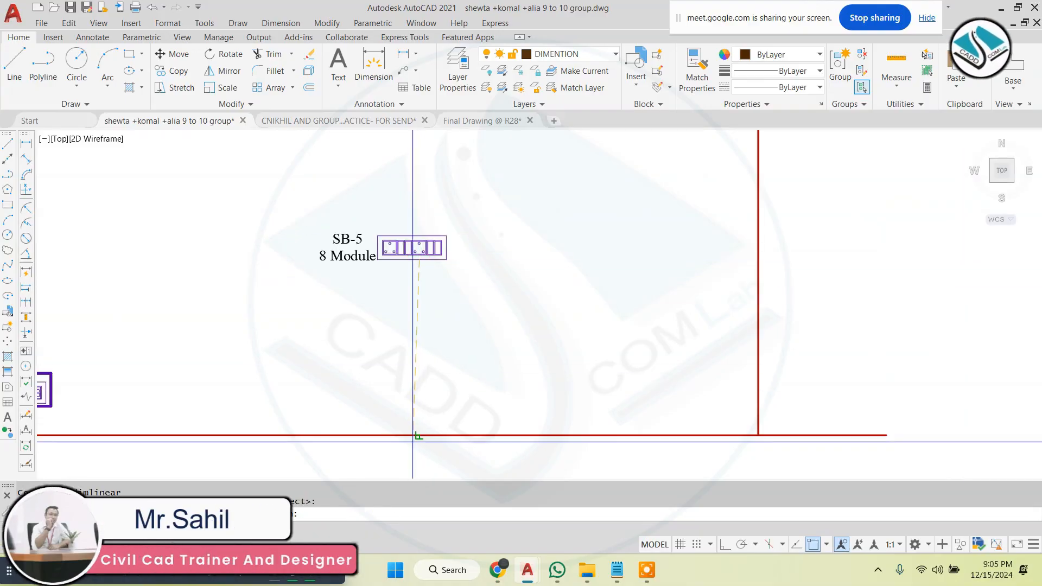
click(461, 348)
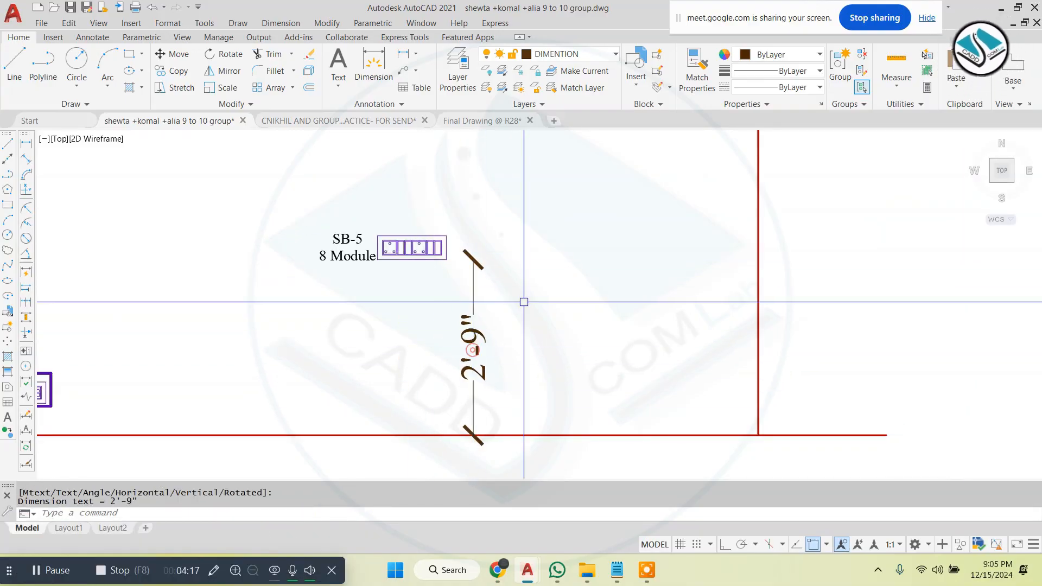
key(Escape)
- Move the whole master bedroom electrical sheet next to the other bedroom sheets, directly beneath the wardrobe detail sheet
scroll(498, 296, down, 3)
scroll(488, 298, up, 5)
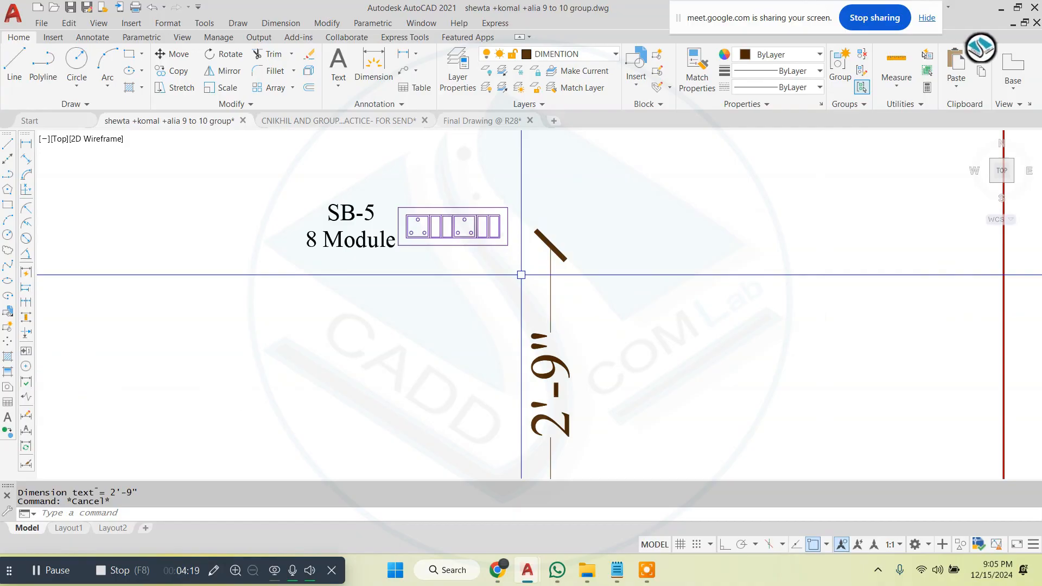
scroll(519, 275, down, 5)
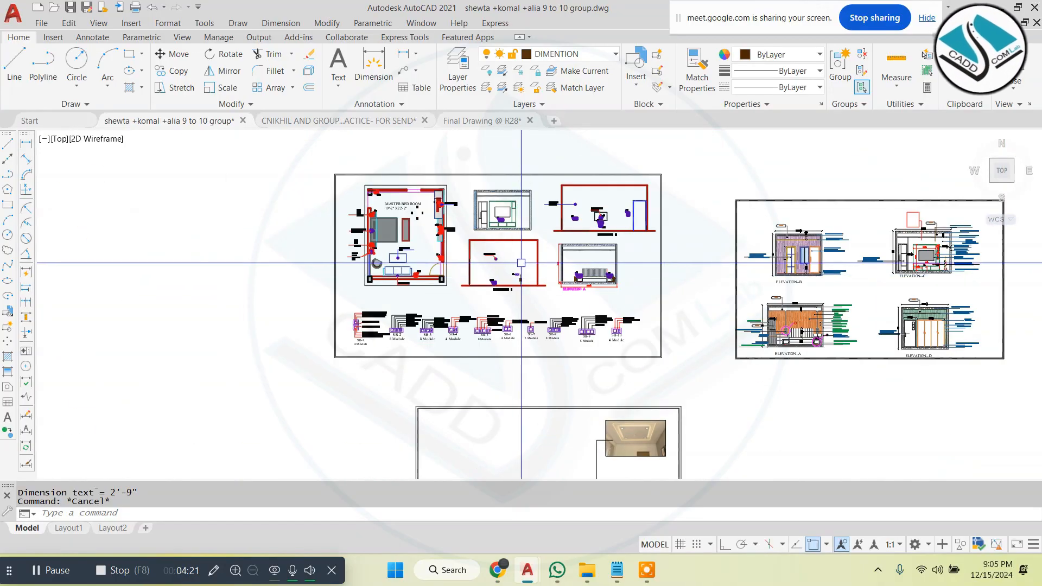
click(682, 143)
click(263, 361)
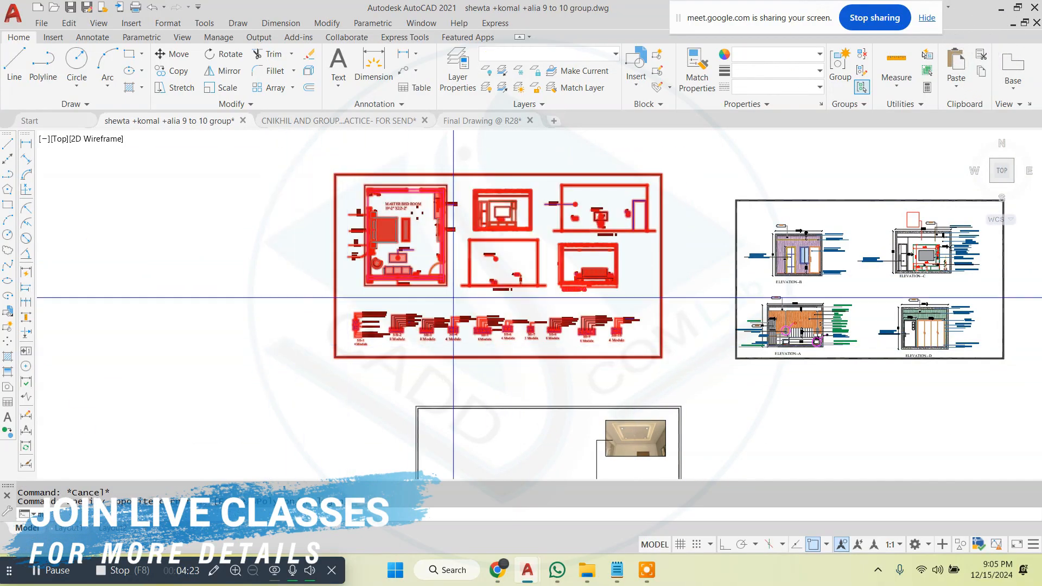
key(Return)
click(500, 272)
scroll(603, 250, down, 7)
scroll(293, 305, up, 9)
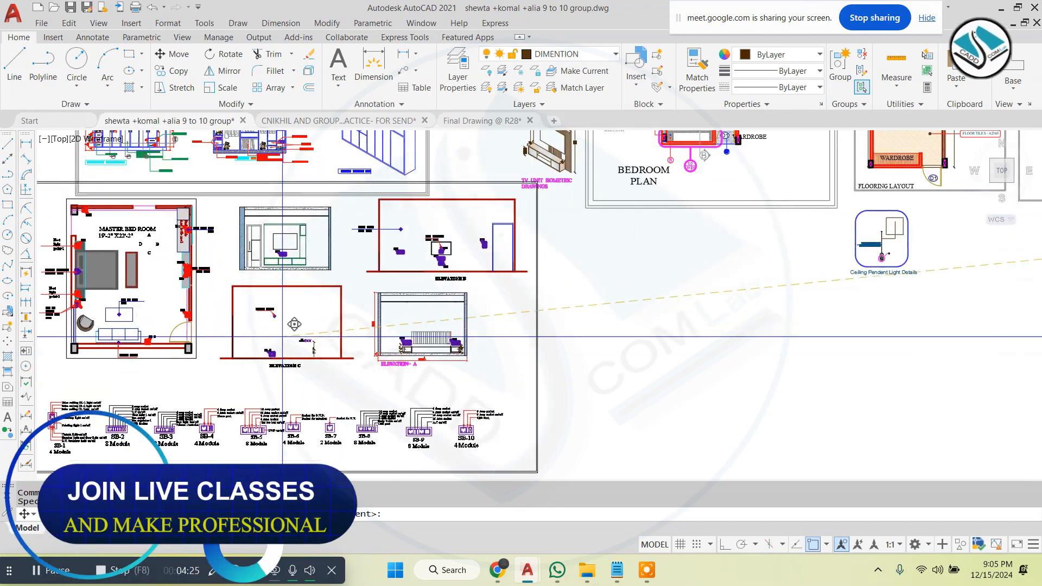
key(Escape)
- Regenerate the drawing display at the false ceiling sheet with its plan and sections A-A' and B-B'
scroll(640, 306, down, 8)
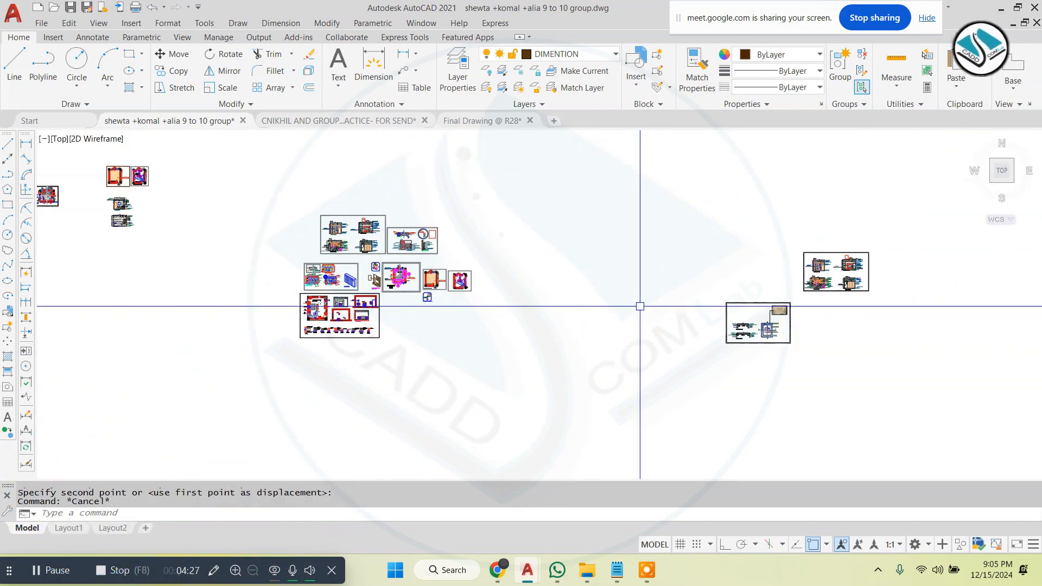
scroll(806, 320, up, 4)
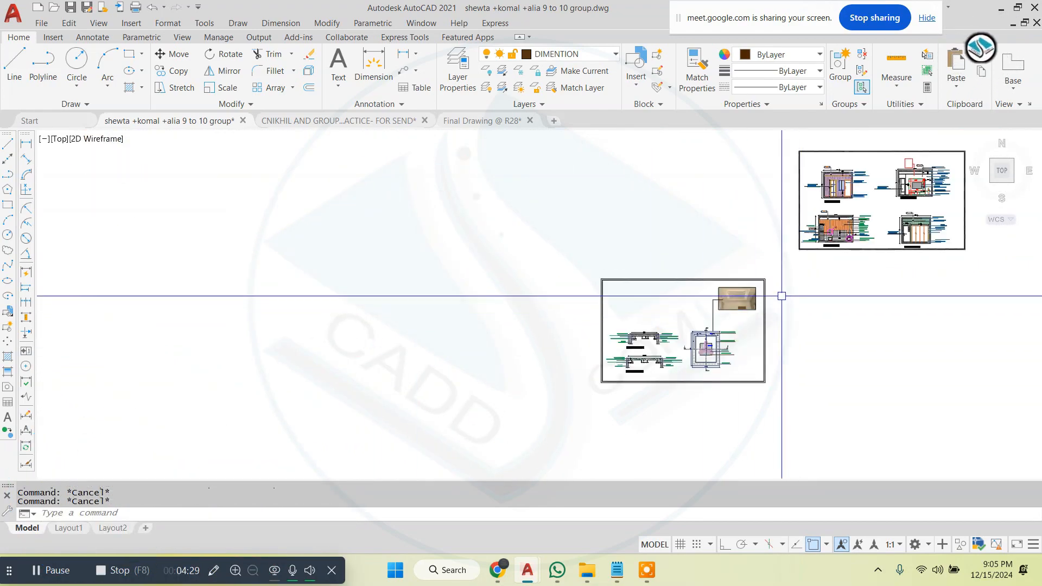
scroll(781, 296, up, 5)
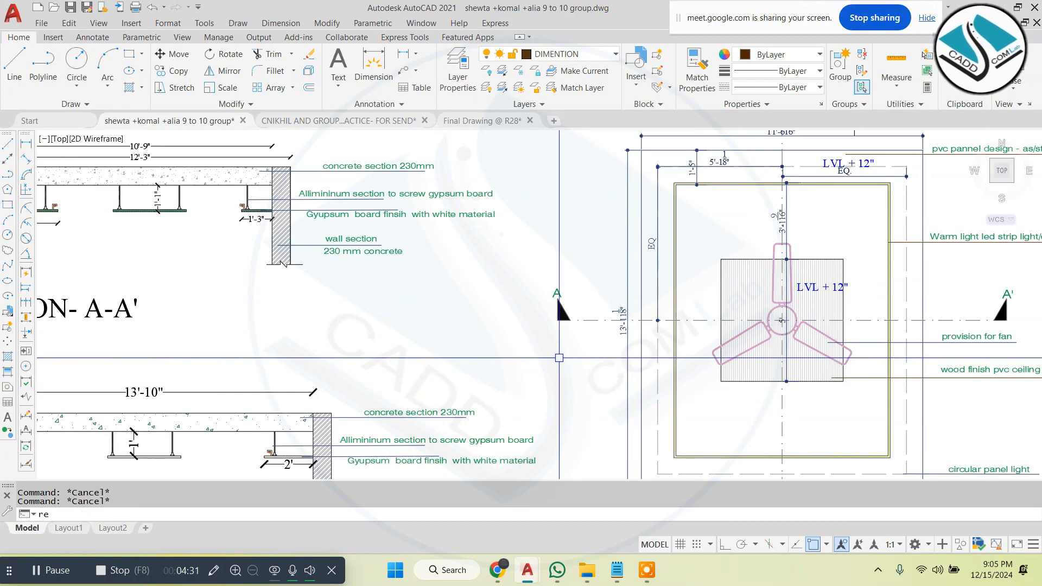
text(re)
key(Return)
scroll(565, 305, down, 6)
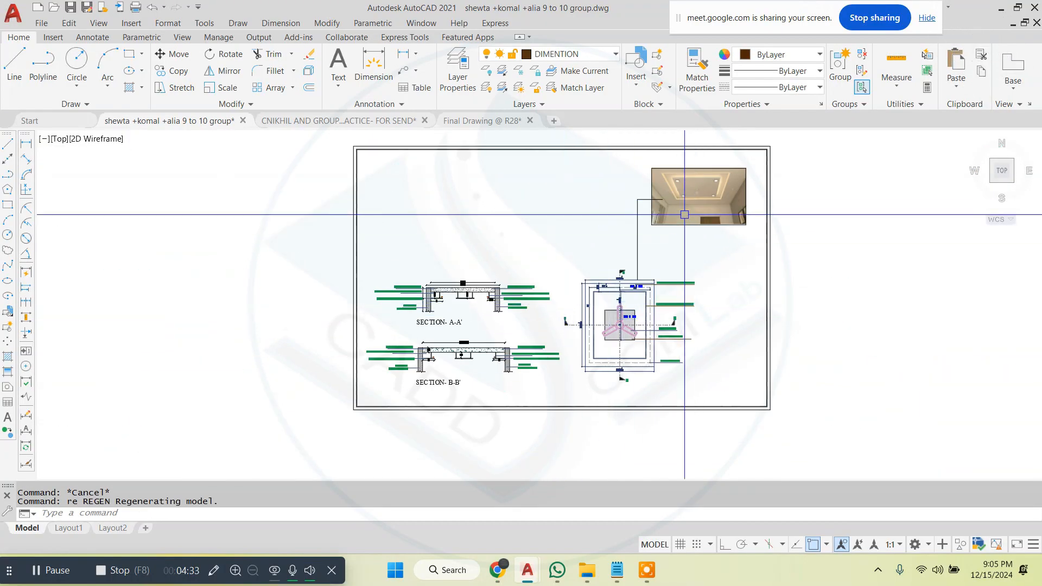
scroll(701, 173, down, 4)
scroll(723, 174, up, 2)
key(Escape)
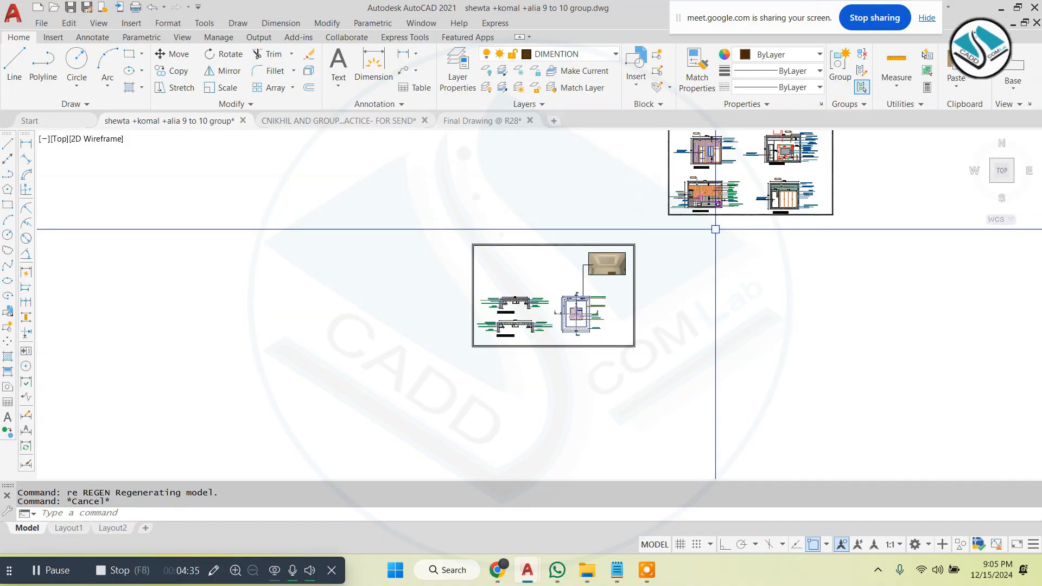
- Erase the sheet with Elevations A to D that stands above the false ceiling sheet
scroll(702, 235, down, 2)
click(830, 154)
click(674, 228)
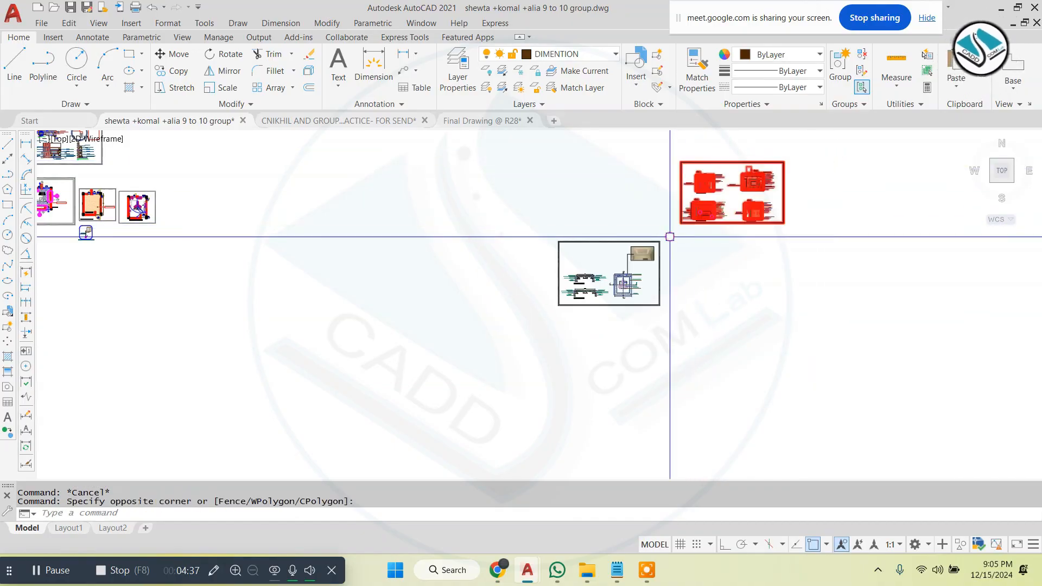
text(e)
key(Return)
- Copy the master bedroom plan from the bedroom plan sheet to the empty area beside the false ceiling sheet
scroll(633, 257, down, 2)
scroll(336, 238, up, 3)
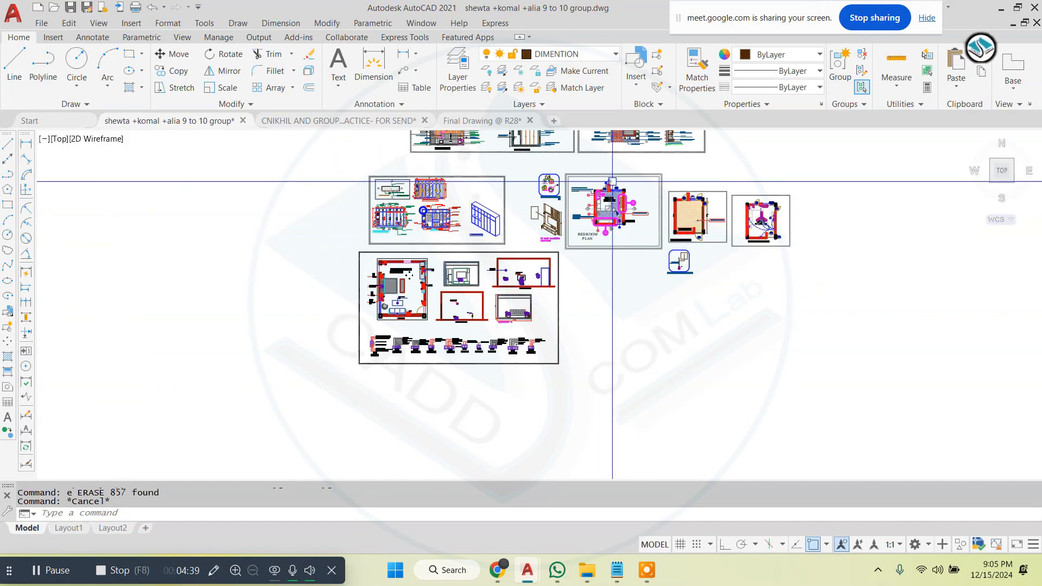
scroll(613, 181, up, 6)
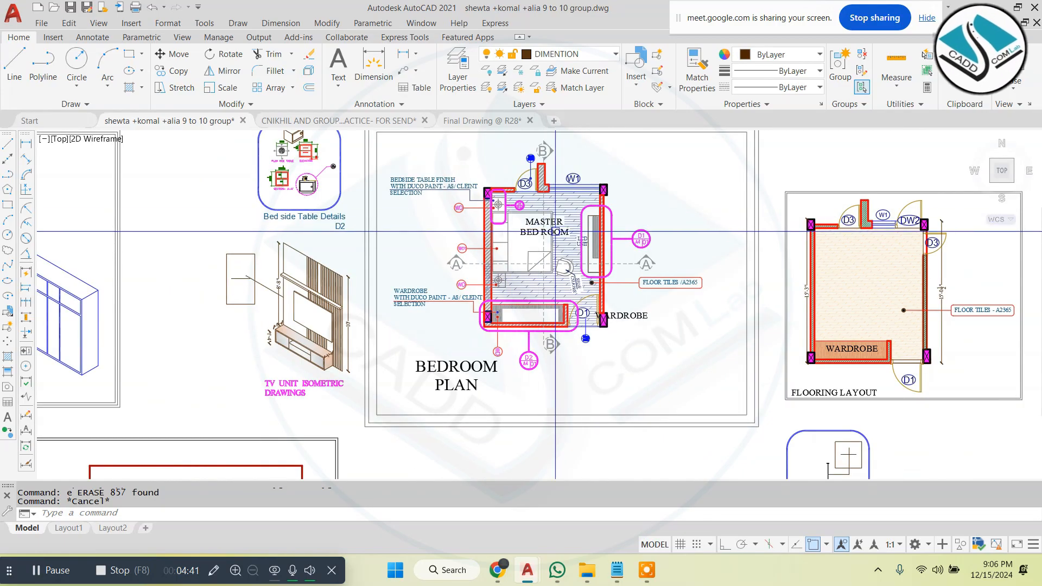
key(Escape)
scroll(435, 184, down, 2)
click(418, 139)
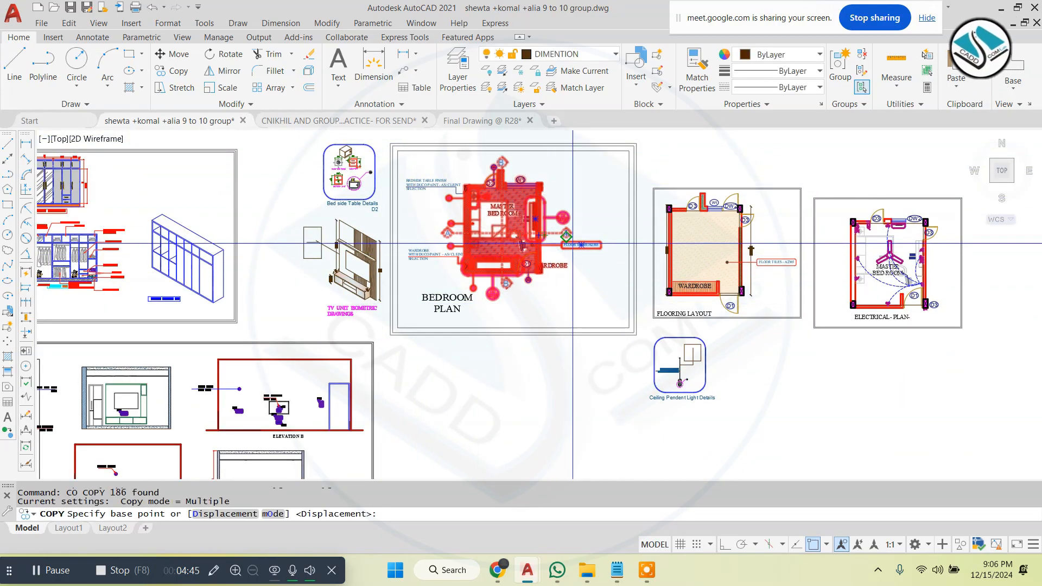
click(573, 244)
scroll(584, 330, down, 6)
scroll(653, 339, up, 4)
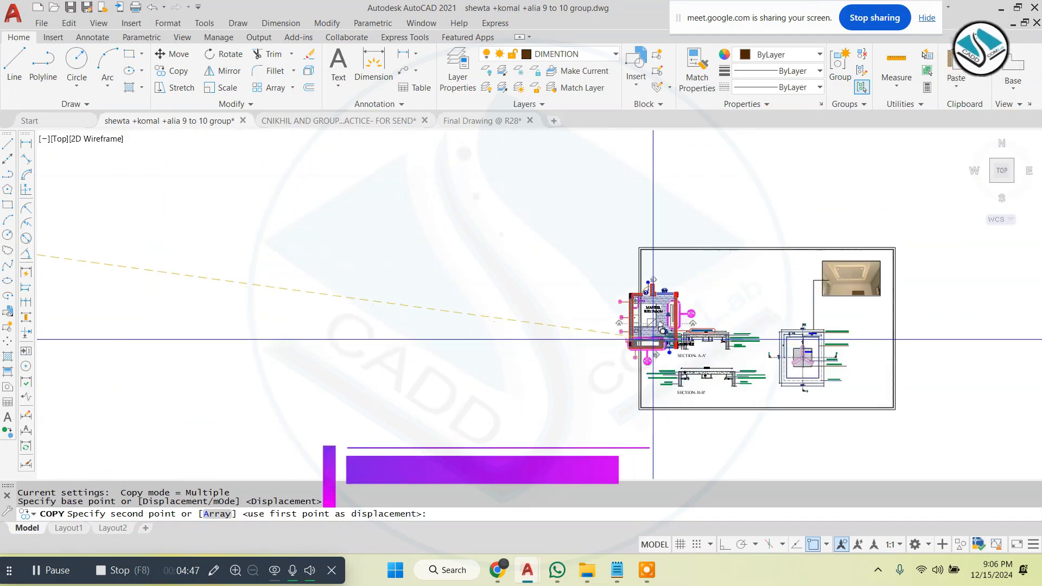
click(509, 308)
key(Escape)
- Erase the floor tiles callout, section marker A, LCD unit detail tag and WARDROBE text from the copied plan
scroll(529, 296, up, 6)
click(684, 211)
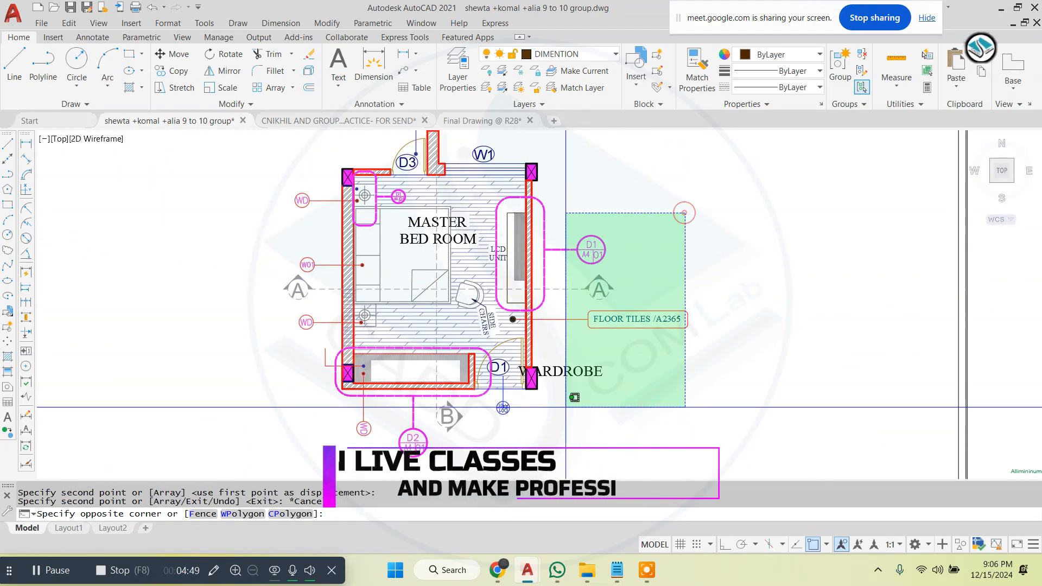
click(565, 406)
text(e)
key(space)
- Erase the WD tag, D2 detail tag and section B marker below the wardrobe of the copied plan
click(479, 409)
click(355, 460)
text(e)
scroll(477, 418, up, 2)
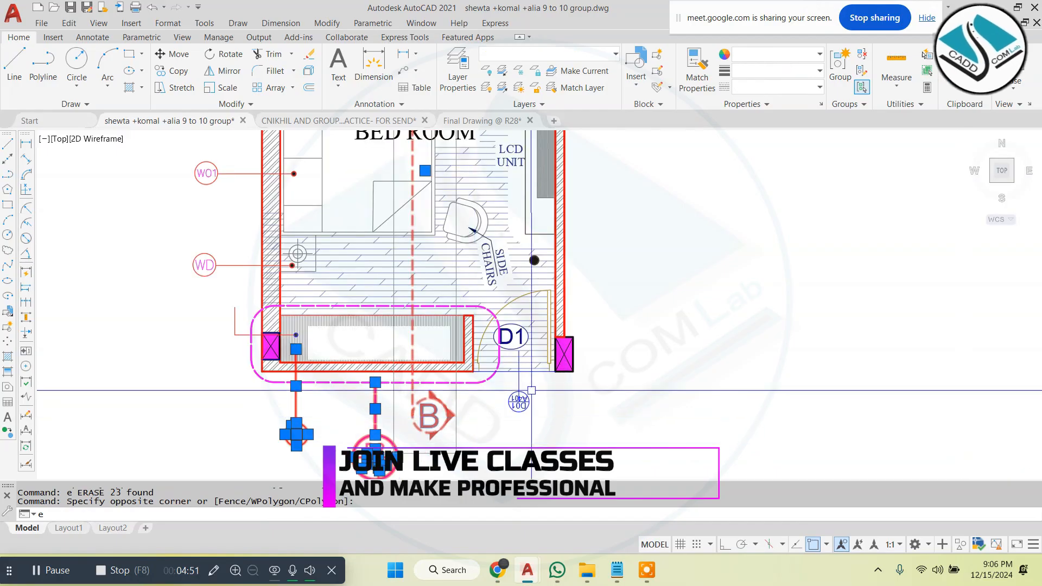
key(space)
scroll(250, 304, down, 3)
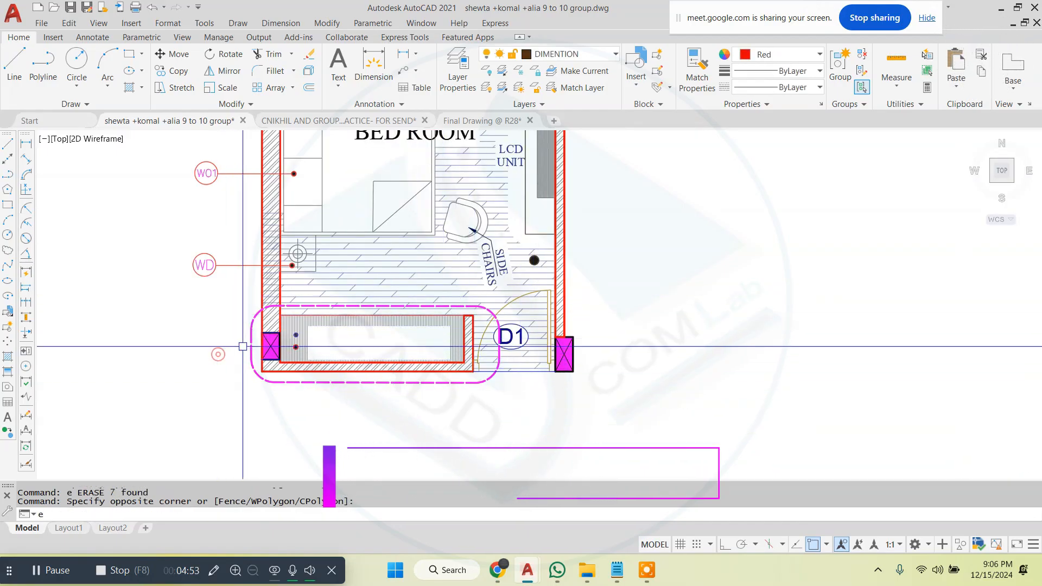
scroll(272, 341, up, 4)
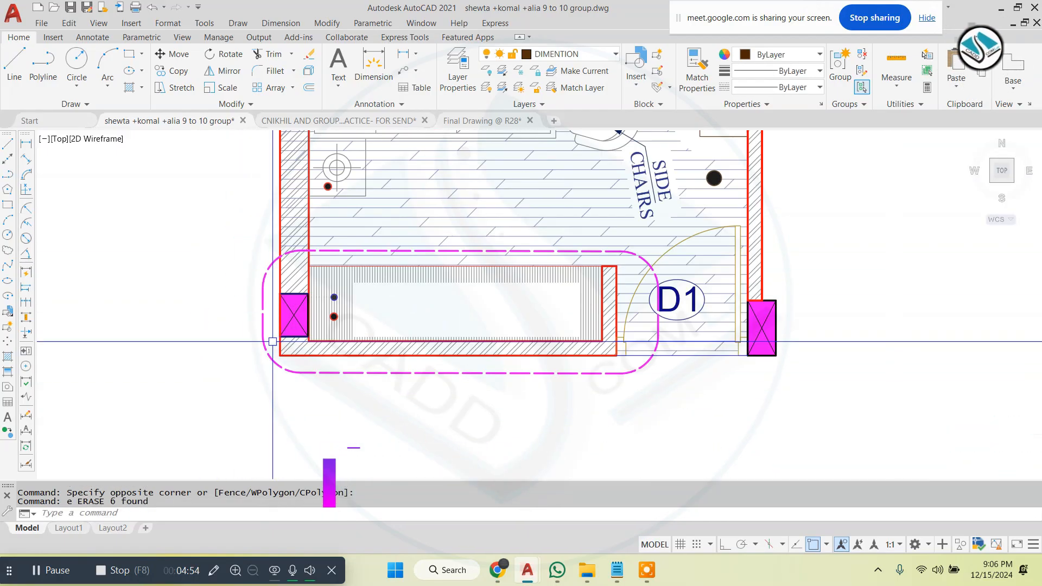
- Erase the dashed outline around the wardrobe and the remaining tags outside the bed-side wall of the copied plan
click(301, 372)
text(e)
scroll(384, 387, down, 4)
scroll(299, 168, up, 2)
click(343, 179)
click(223, 272)
text(e)
scroll(392, 341, down, 2)
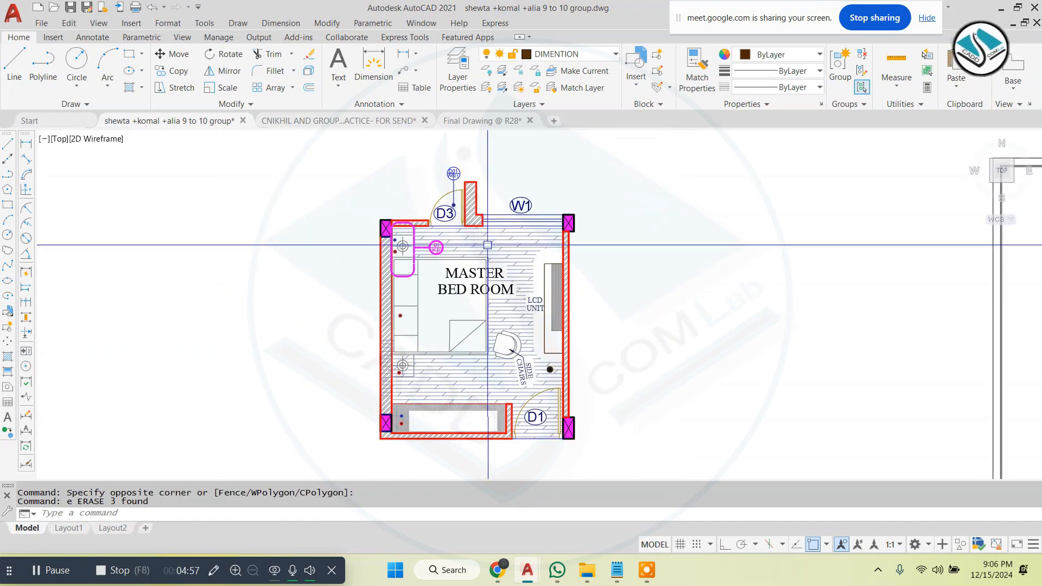
- Erase the reference tag above door D3 and the W1 window tag from the copied plan
scroll(462, 165, up, 2)
click(478, 151)
click(388, 201)
text(e)
click(664, 226)
click(586, 294)
text(e)
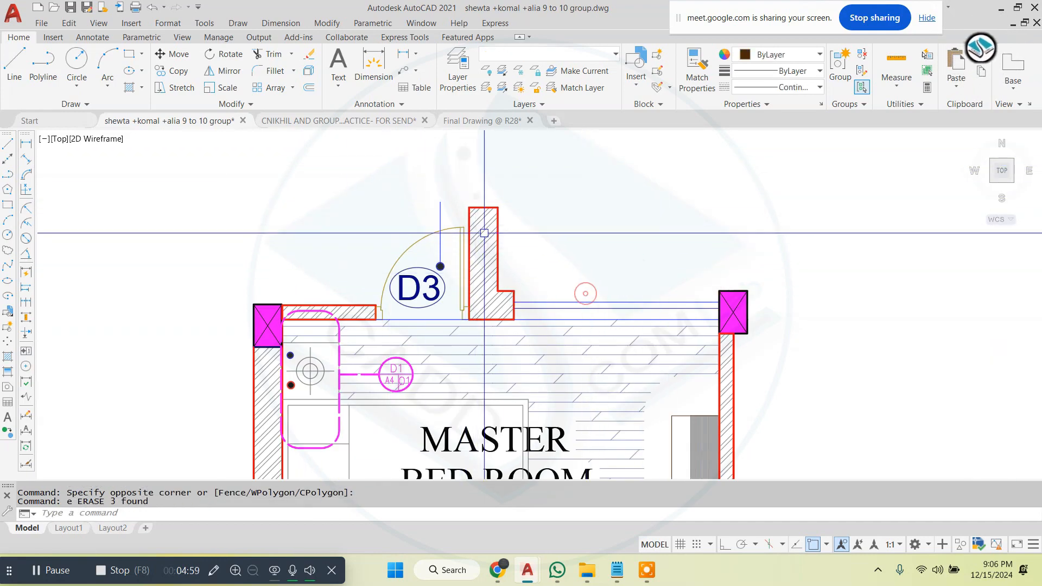
key(Escape)
- Draw a rectangle along the inner wall faces of the copied master bedroom, between its diagonally opposite inside corners
scroll(432, 236, down, 2)
text(c)
key(Return)
scroll(359, 289, up, 6)
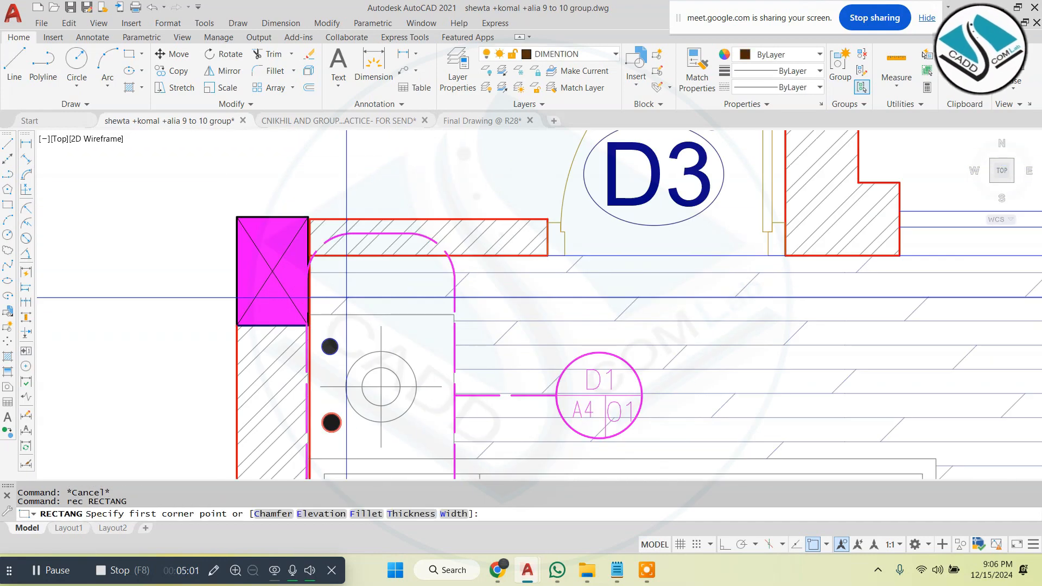
click(559, 401)
scroll(559, 401, down, 5)
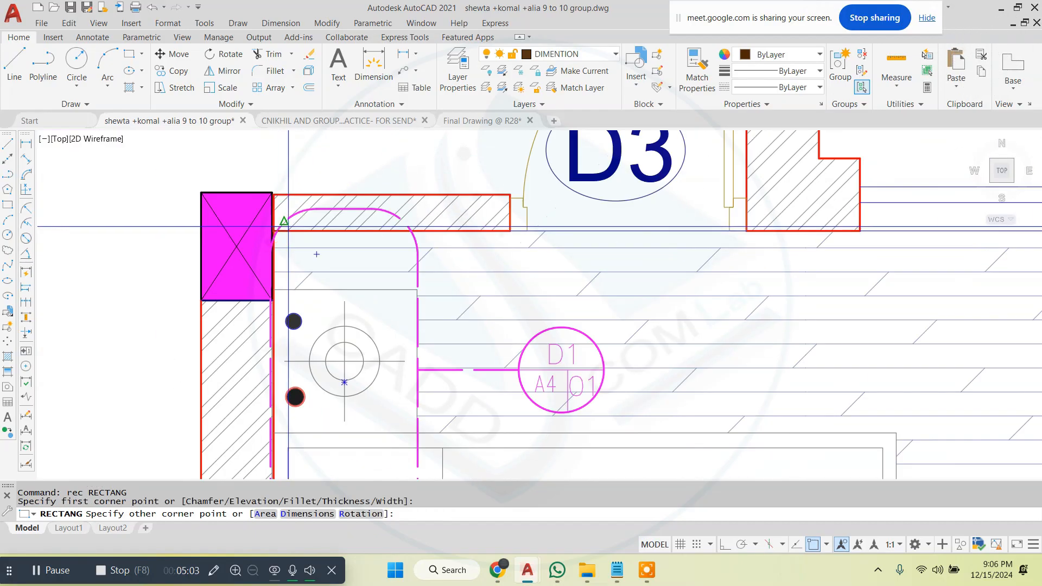
scroll(559, 401, up, 5)
scroll(551, 332, down, 3)
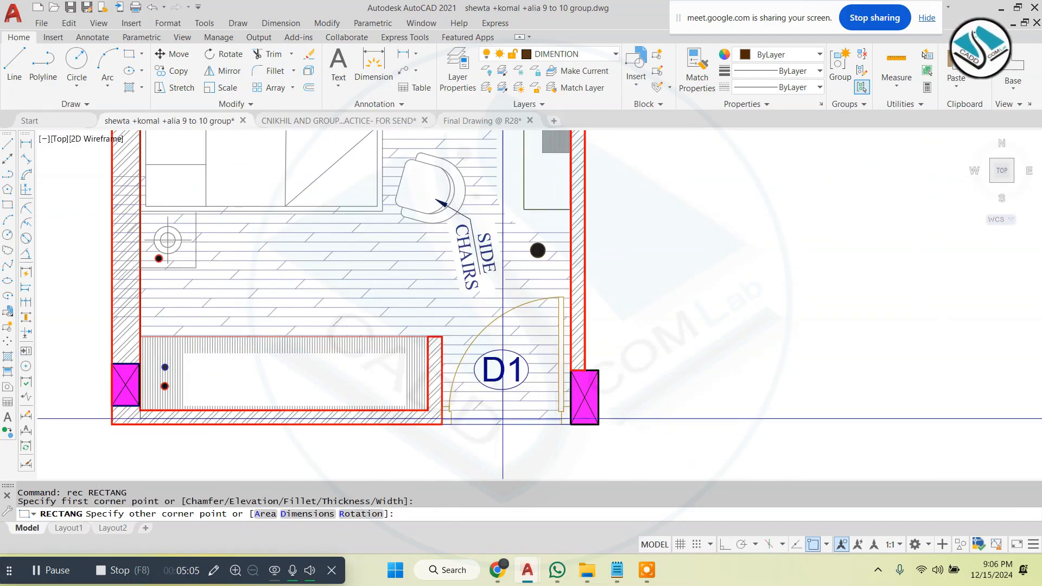
scroll(423, 405, up, 5)
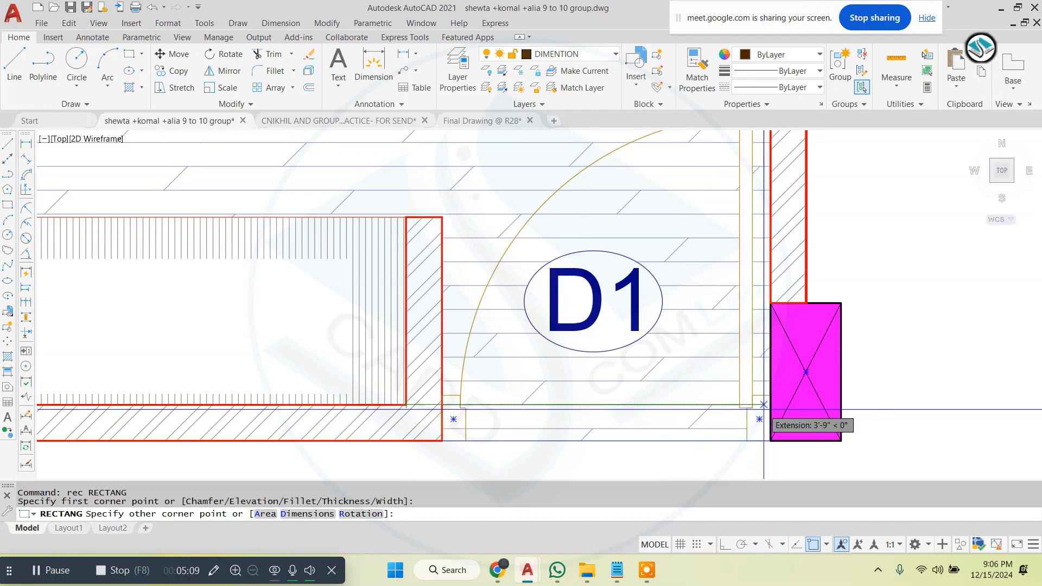
click(764, 405)
key(Escape)
- Move the room outline rectangle out of the copied bedroom plan to the empty area beside the false ceiling detail sheet
scroll(695, 390, down, 2)
click(683, 402)
scroll(508, 320, down, 8)
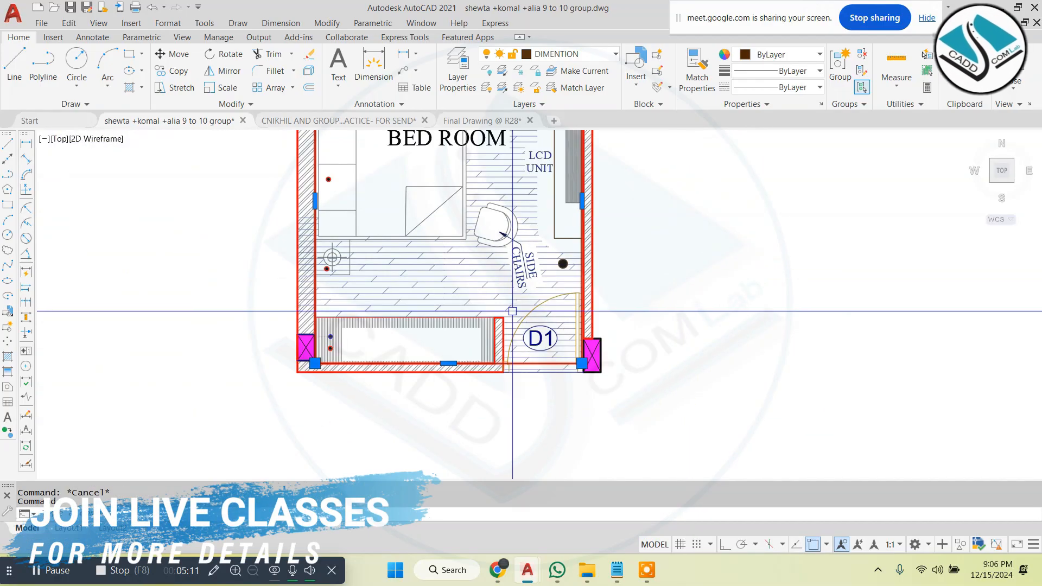
scroll(532, 287, up, 2)
text(m)
key(Return)
click(481, 284)
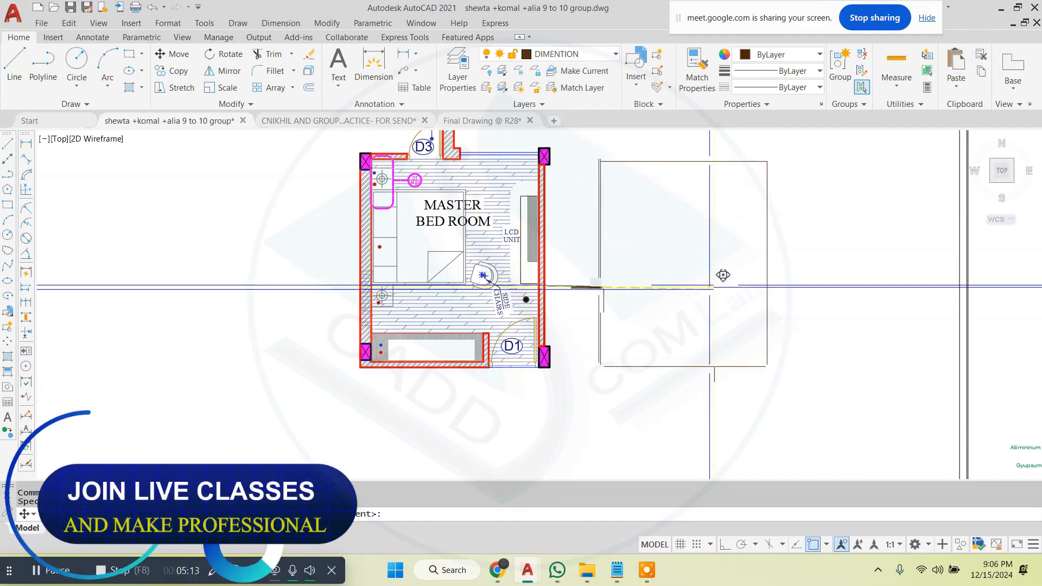
scroll(596, 264, down, 8)
scroll(565, 267, up, 2)
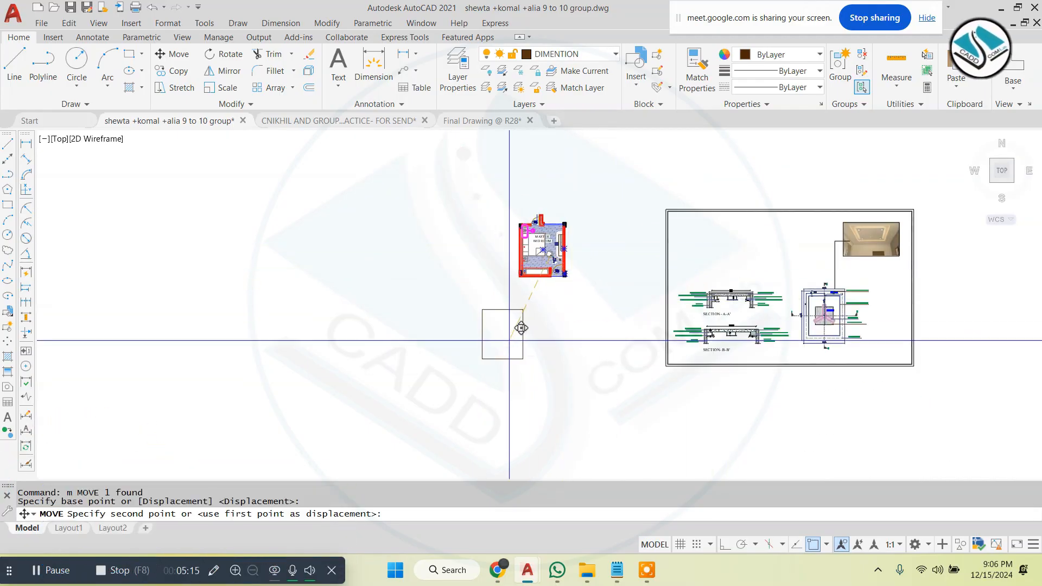
scroll(462, 329, down, 2)
scroll(730, 322, up, 4)
key(Escape)
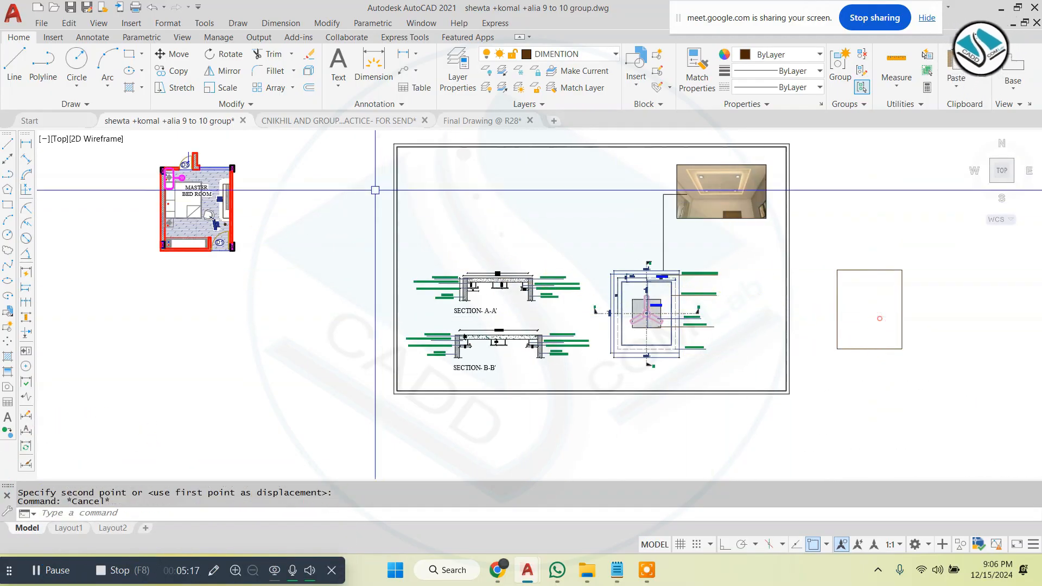
- Erase the entire copied master bedroom plan beside the ceiling detail sheet
click(280, 151)
click(125, 273)
text(e)
key(Return)
key(Escape)
scroll(391, 268, down, 1)
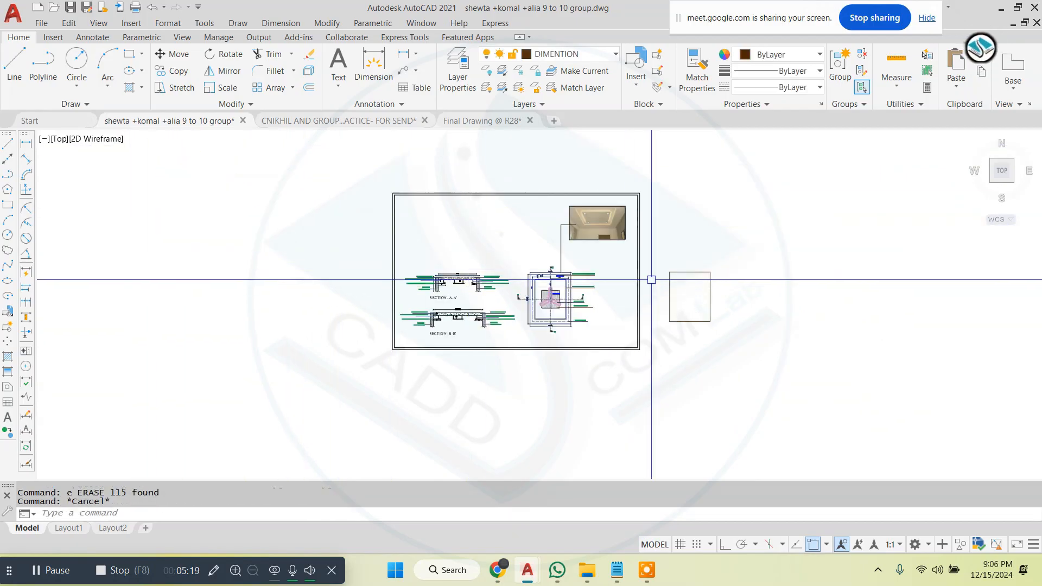
- Copy the false ceiling reference photo from the detail sheet to the empty area beside the room outline rectangle
scroll(709, 281, up, 3)
scroll(495, 323, down, 2)
key(Escape)
scroll(393, 208, up, 1)
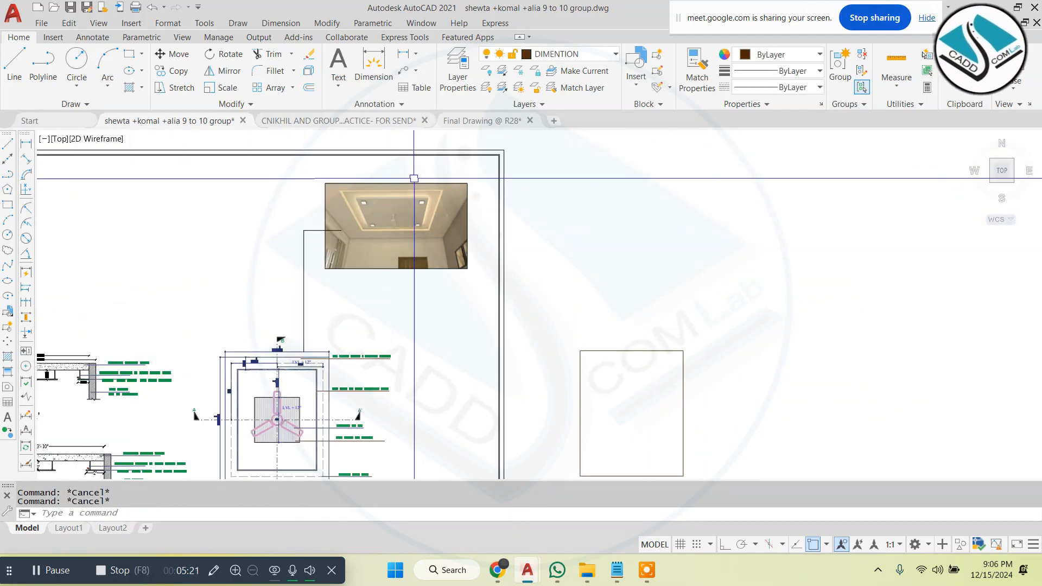
click(414, 178)
click(386, 216)
text(co)
key(Return)
click(416, 209)
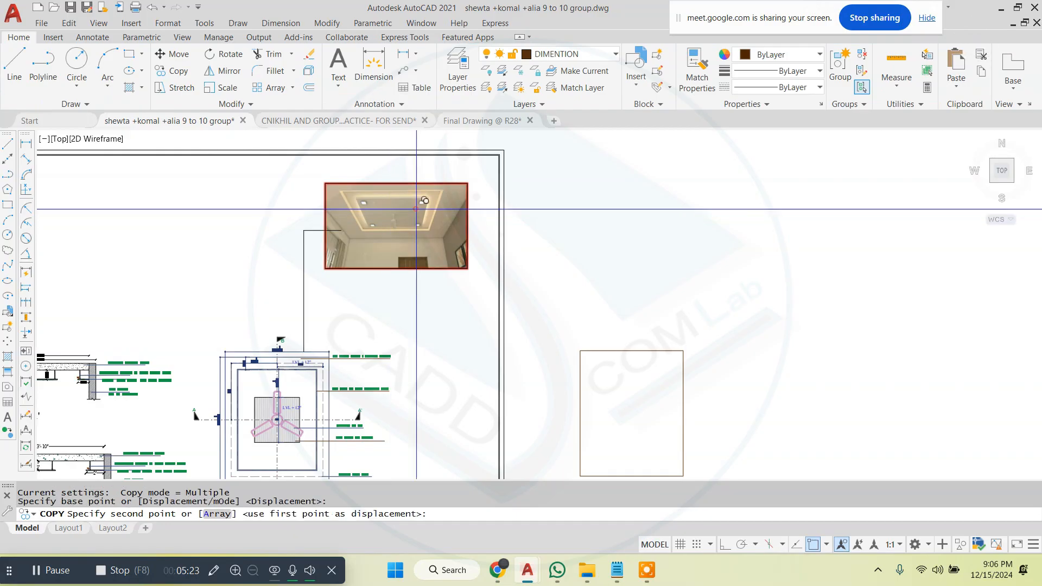
scroll(494, 275, down, 2)
scroll(724, 337, up, 3)
click(782, 332)
key(Escape)
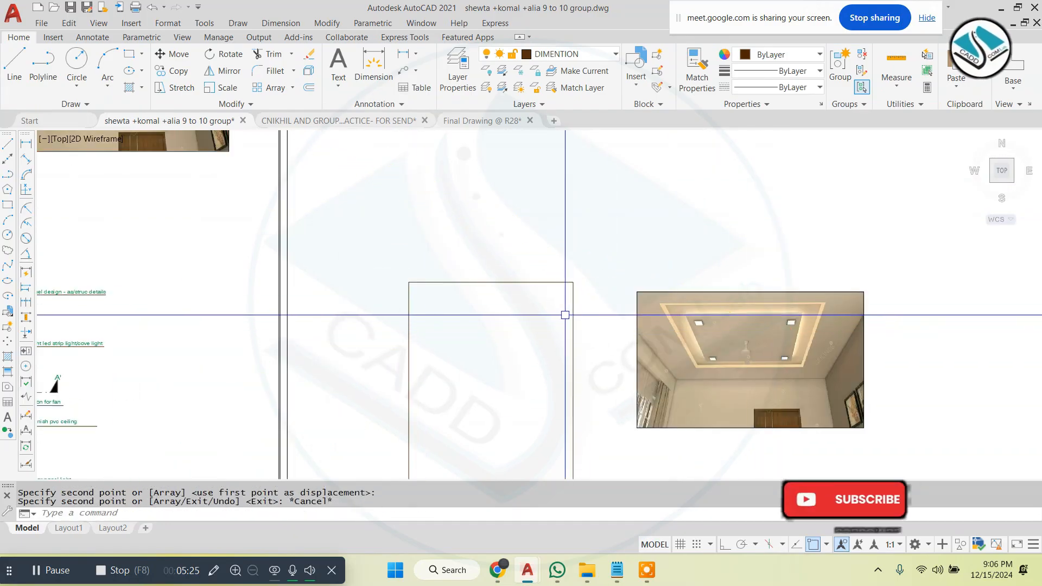
scroll(566, 314, down, 2)
scroll(621, 353, up, 2)
key(Escape)
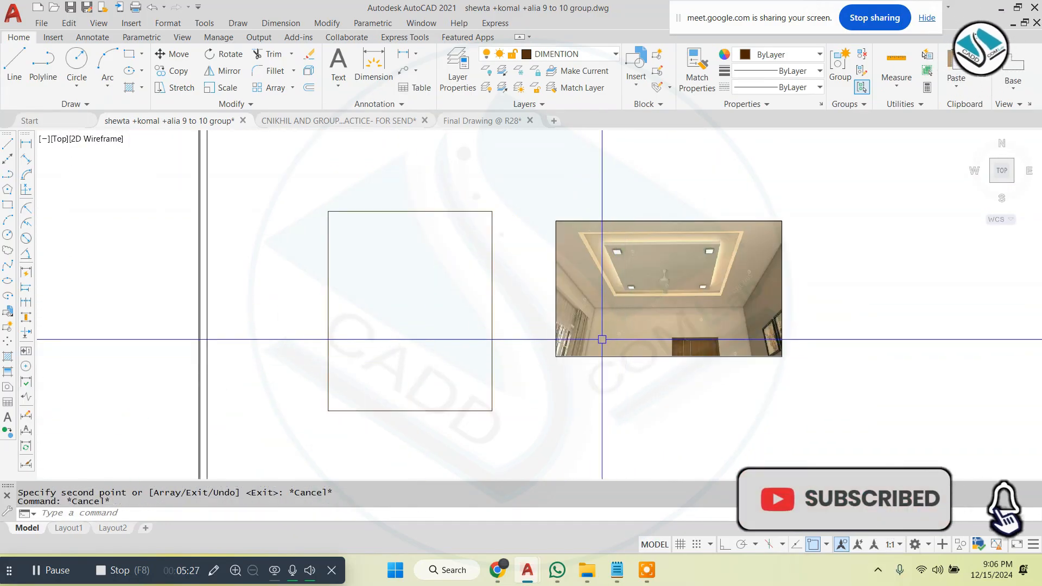
- Switch to the False Ceiling folder in File Explorer, open the 9 Ceilings PDF and review its ceiling types, drywall and suspended ceiling pages
mouse_move(588, 569)
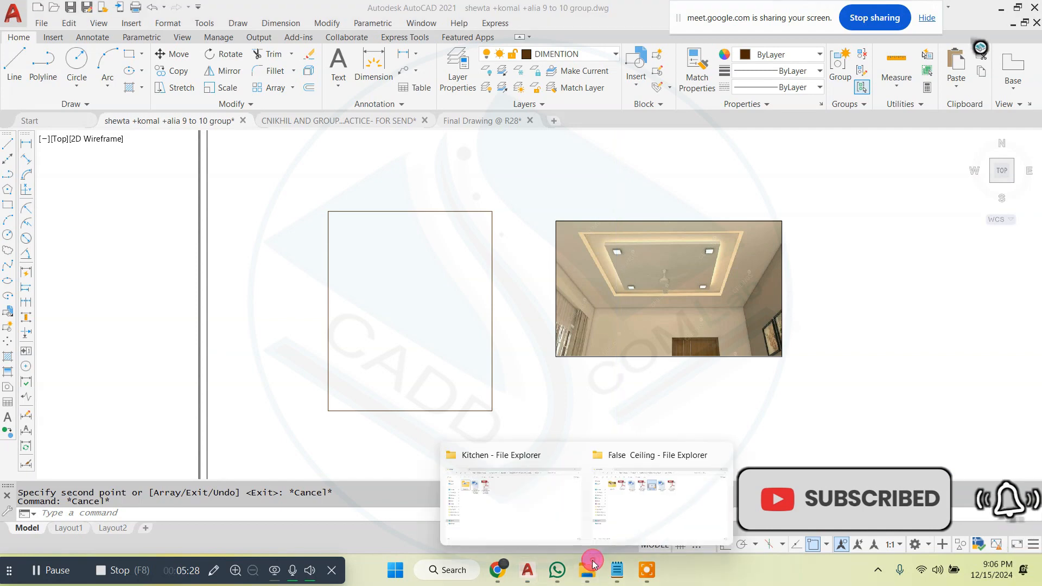
click(631, 514)
click(233, 135)
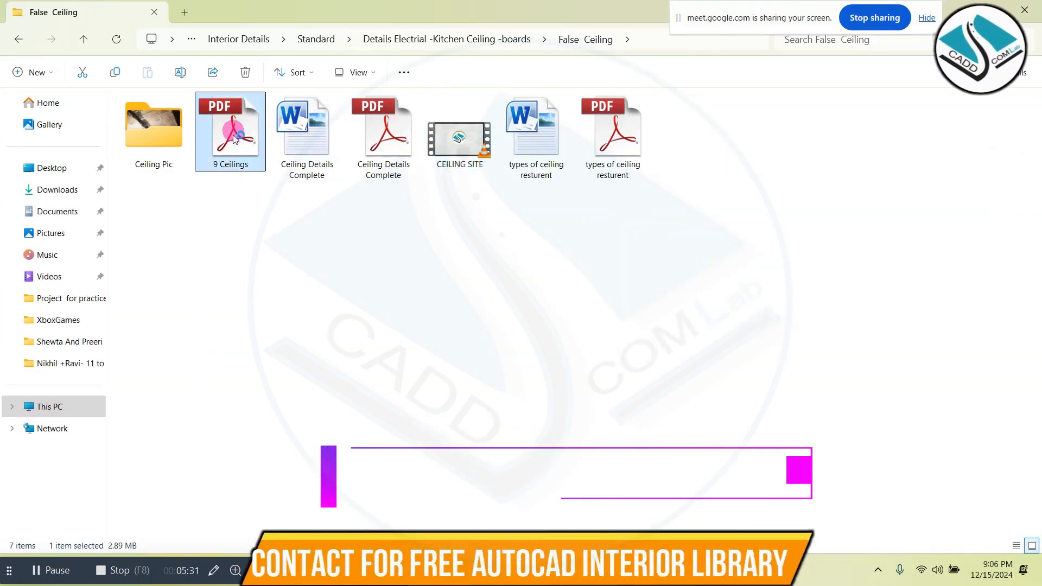
double_click(233, 137)
scroll(467, 212, down, 5)
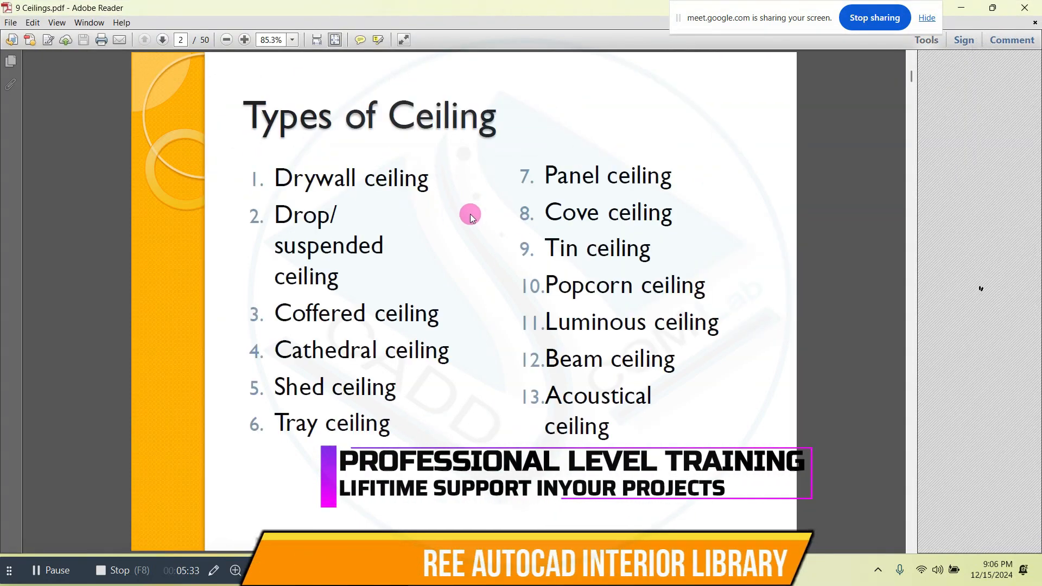
scroll(462, 209, down, 5)
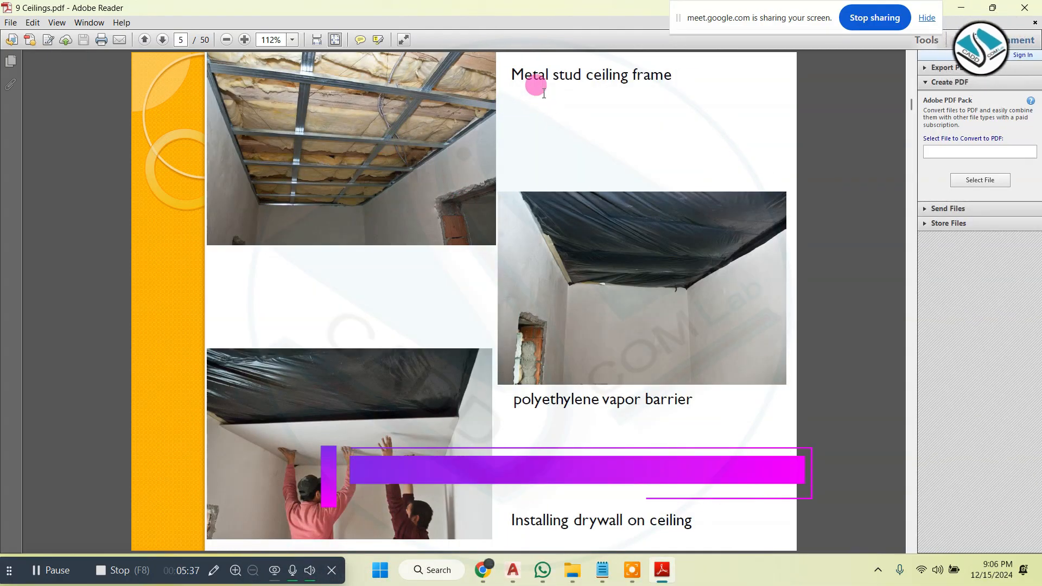
scroll(587, 135, down, 3)
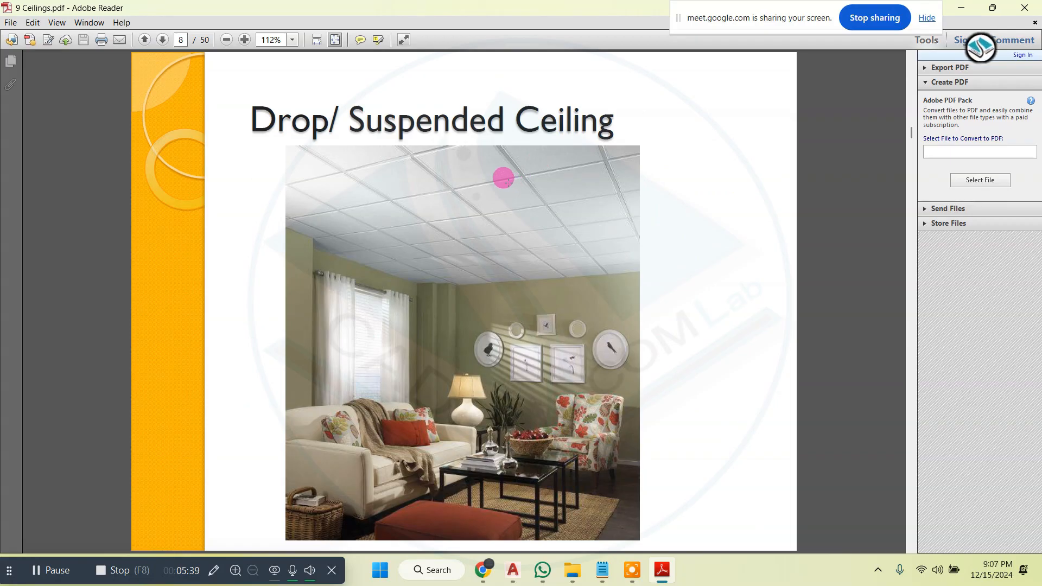
scroll(490, 173, down, 2)
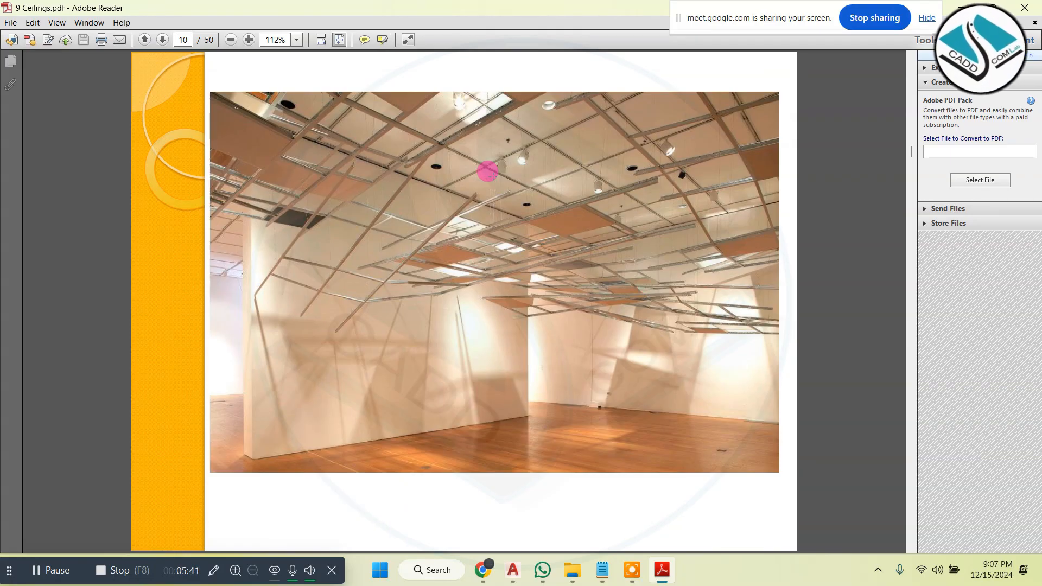
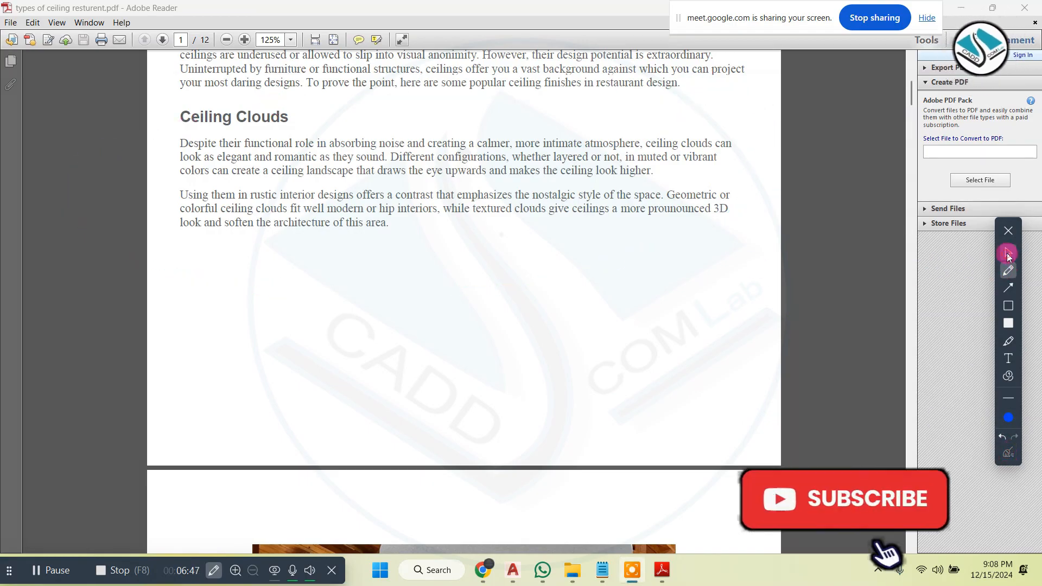
- Read through the restaurant ceiling PDF's sections on ceiling clouds, ceiling baffles and felt ceiling products
click(1008, 255)
scroll(507, 290, down, 15)
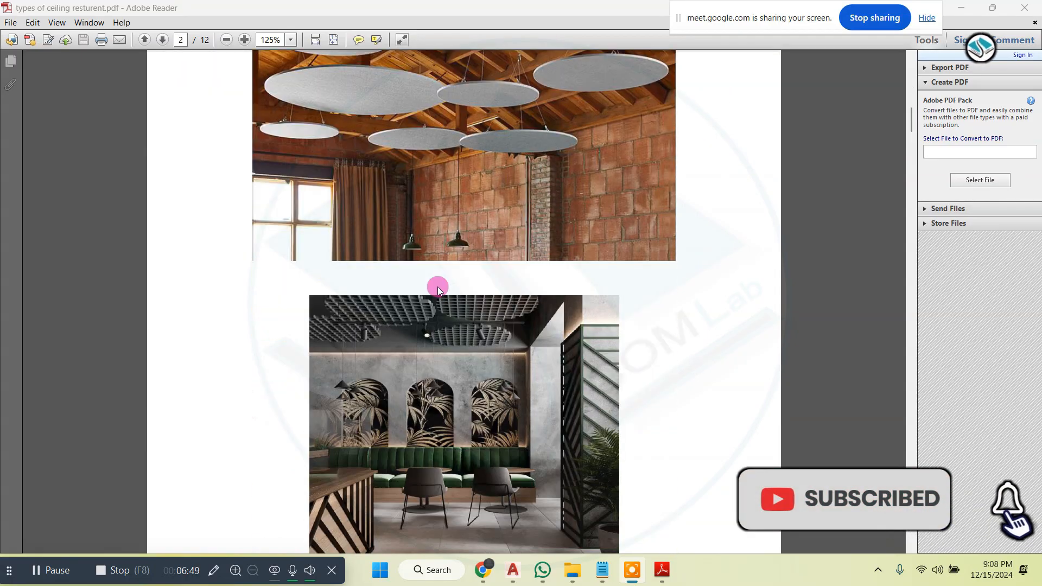
scroll(437, 287, down, 10)
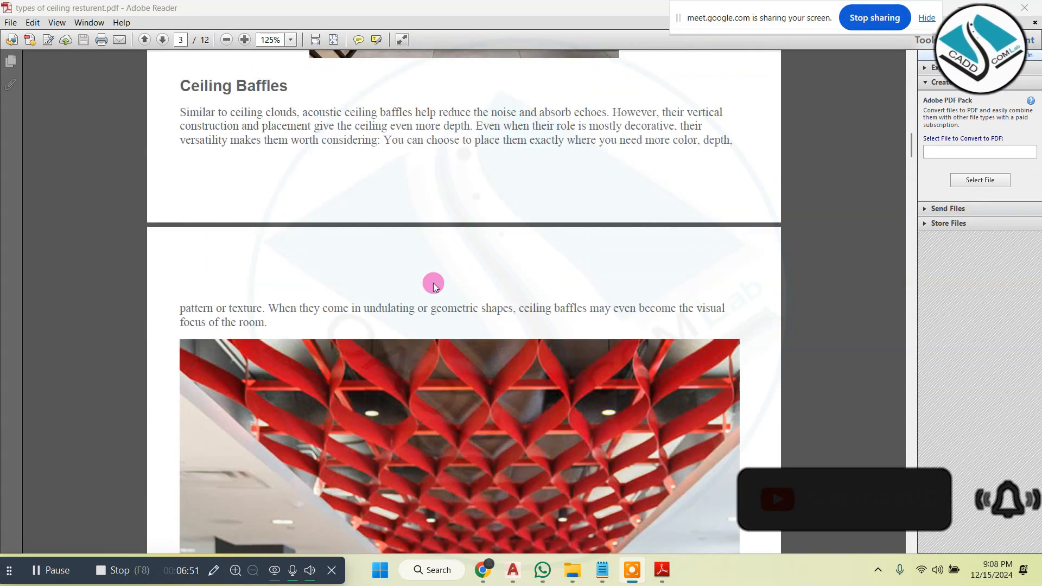
scroll(532, 294, down, 4)
scroll(494, 300, down, 20)
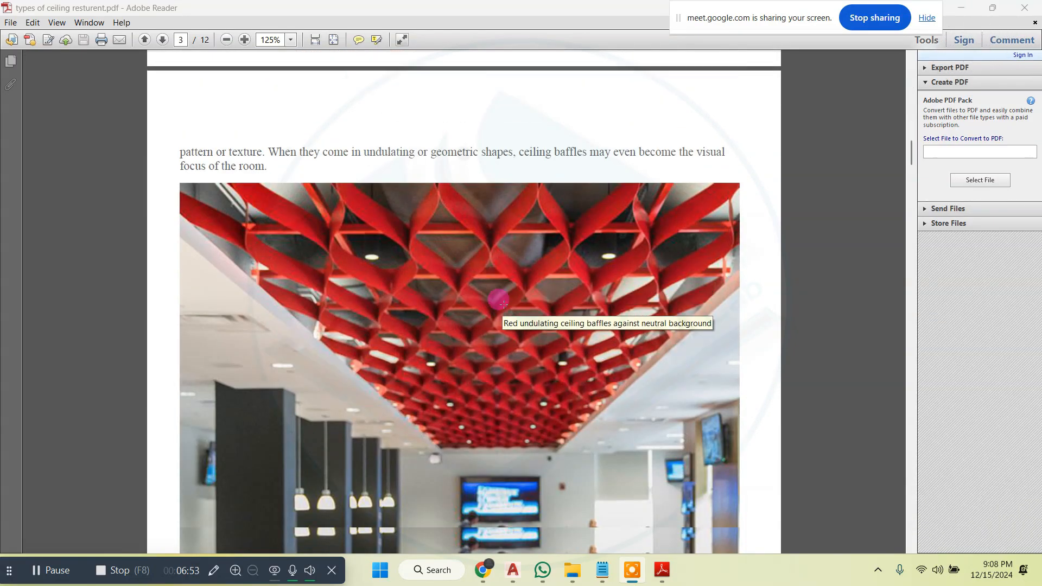
scroll(486, 296, down, 6)
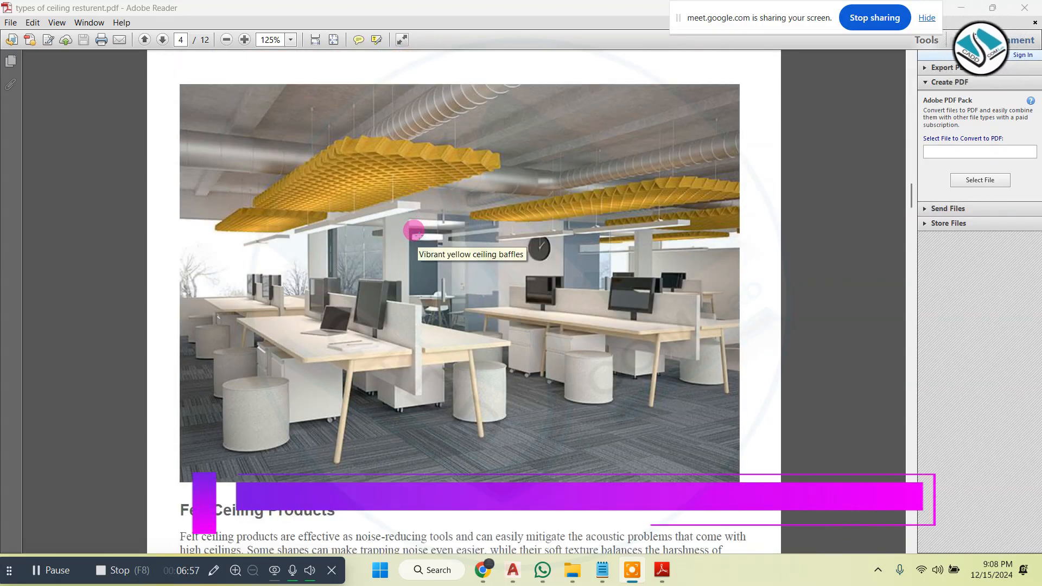
scroll(418, 236, down, 15)
scroll(417, 242, down, 7)
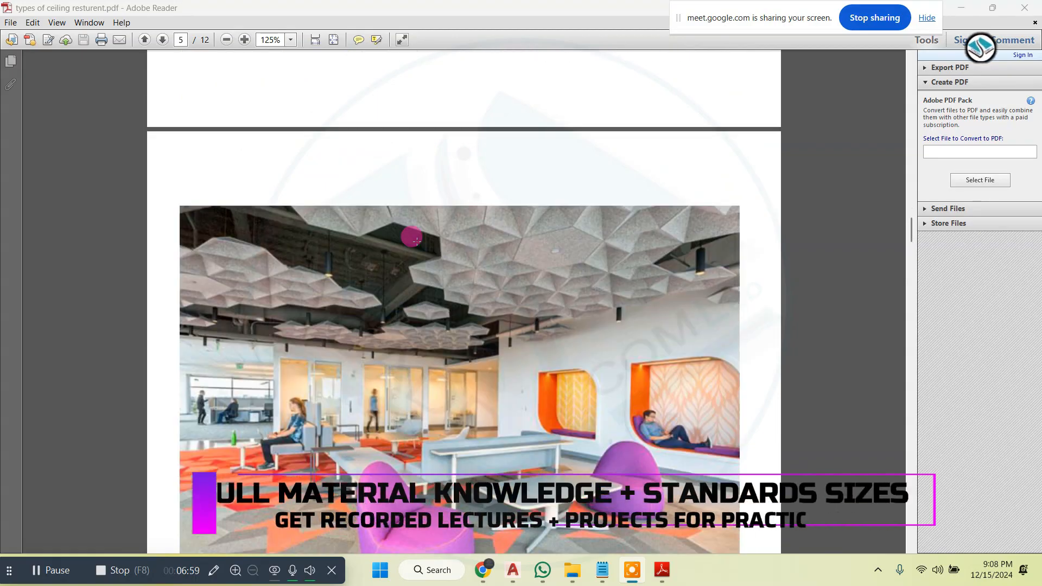
scroll(439, 245, down, 7)
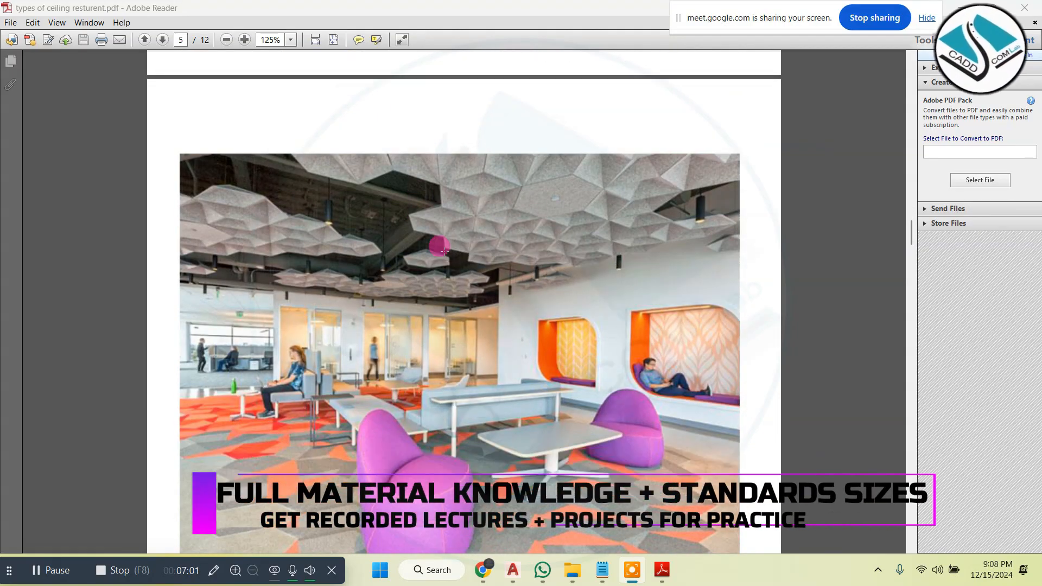
- Examine the restaurant ceiling PDF's examples of stretched metal, ripple metal panels and decorative cut-out panels
scroll(441, 250, down, 15)
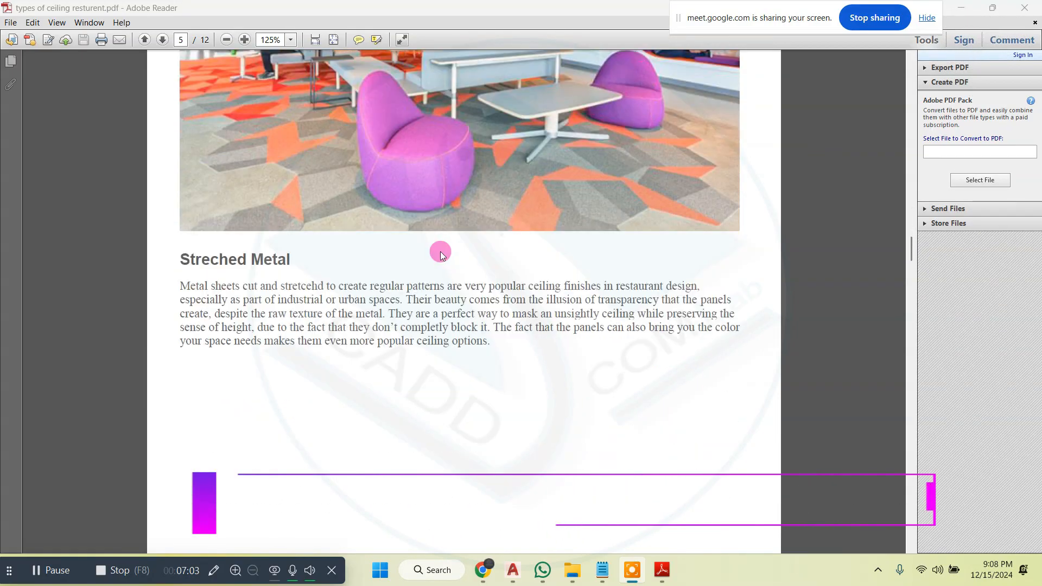
scroll(444, 251, down, 2)
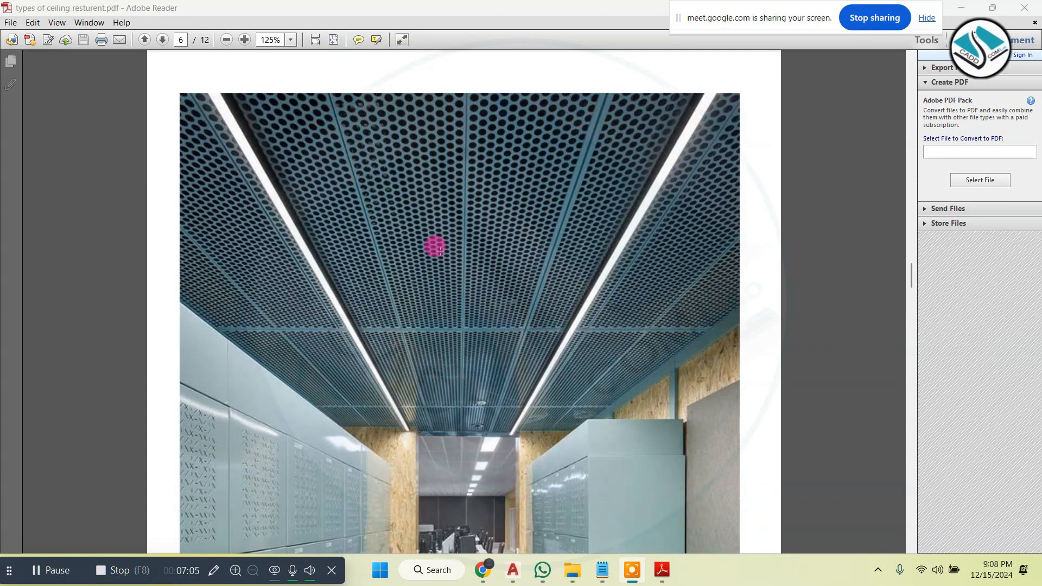
scroll(440, 248, down, 10)
scroll(435, 246, down, 14)
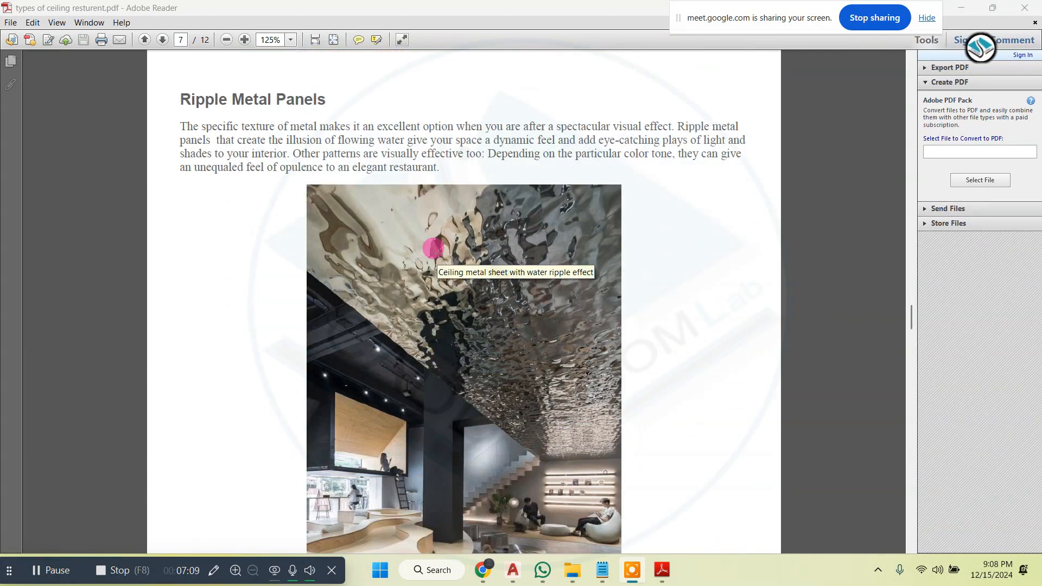
scroll(434, 250, down, 20)
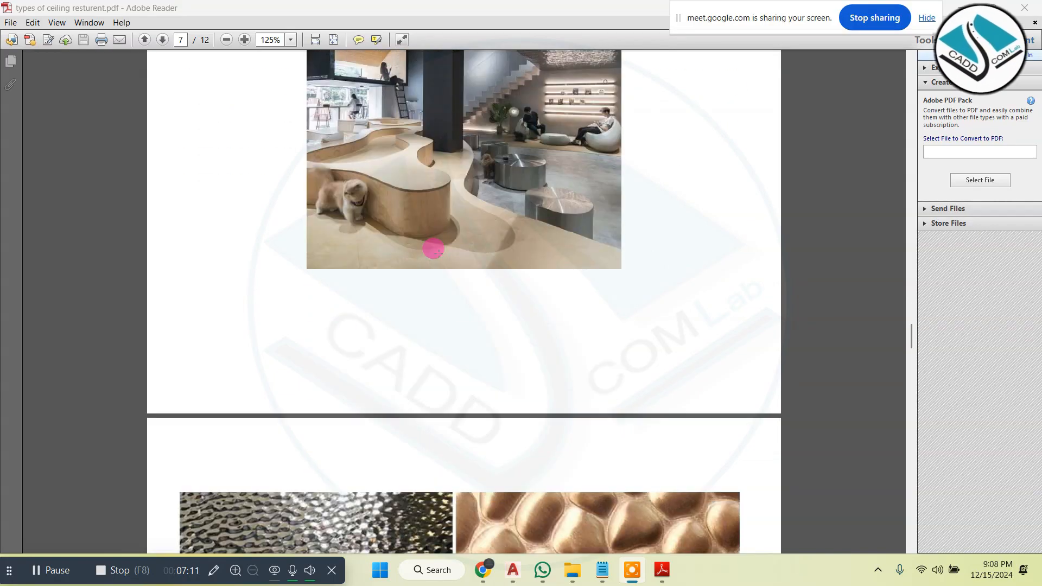
scroll(434, 249, down, 4)
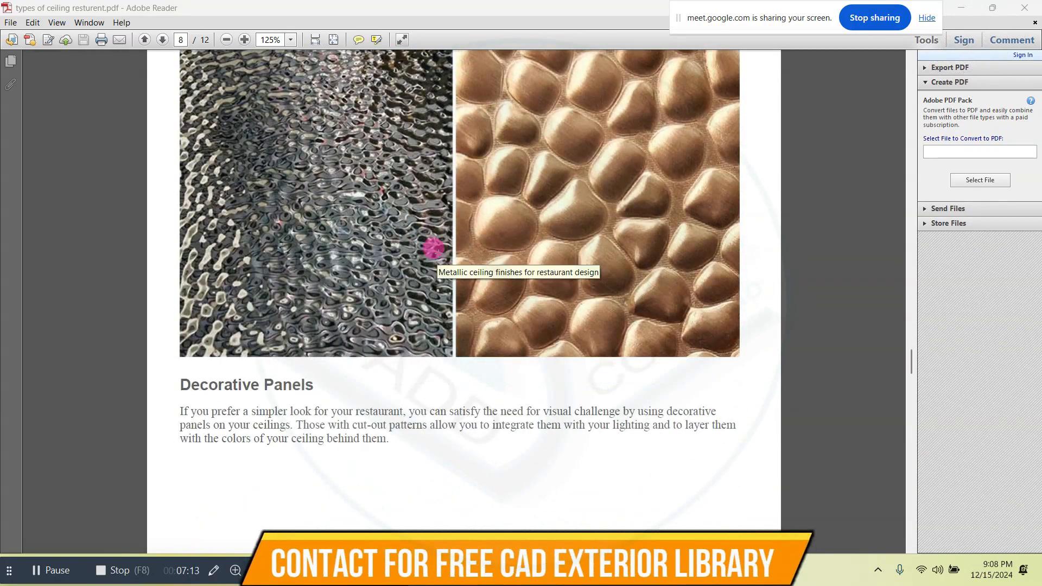
scroll(434, 249, down, 20)
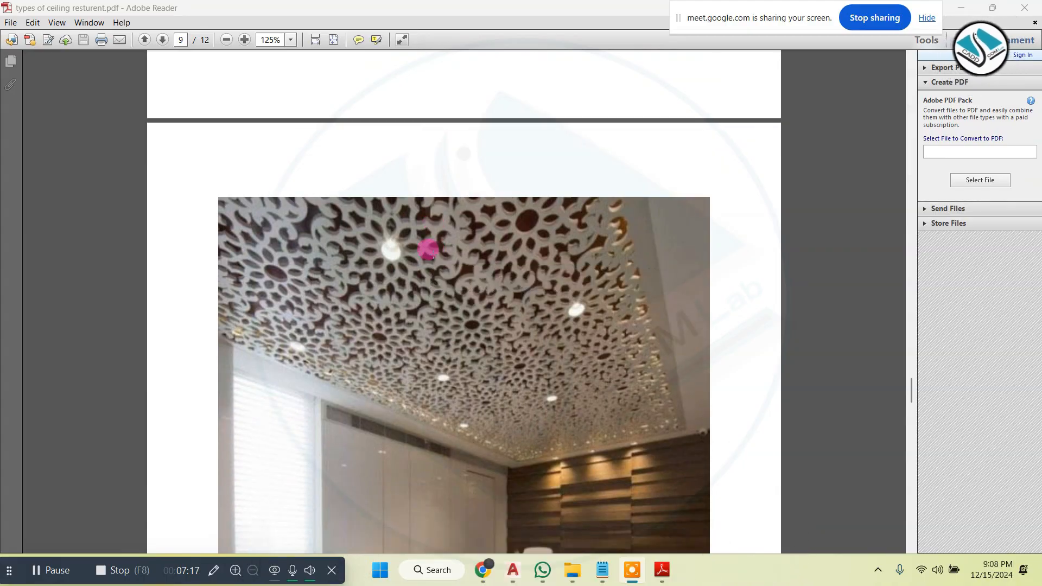
scroll(428, 260, down, 20)
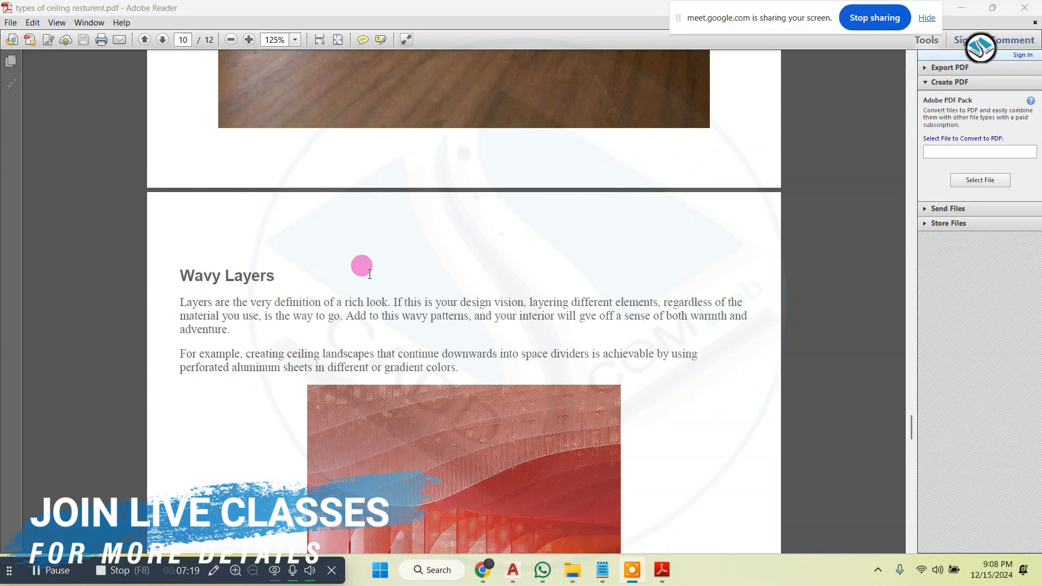
- Review the wavy layers and artistic or floral ceiling examples through the last page of the restaurant ceiling PDF
scroll(369, 275, down, 7)
scroll(360, 270, down, 1)
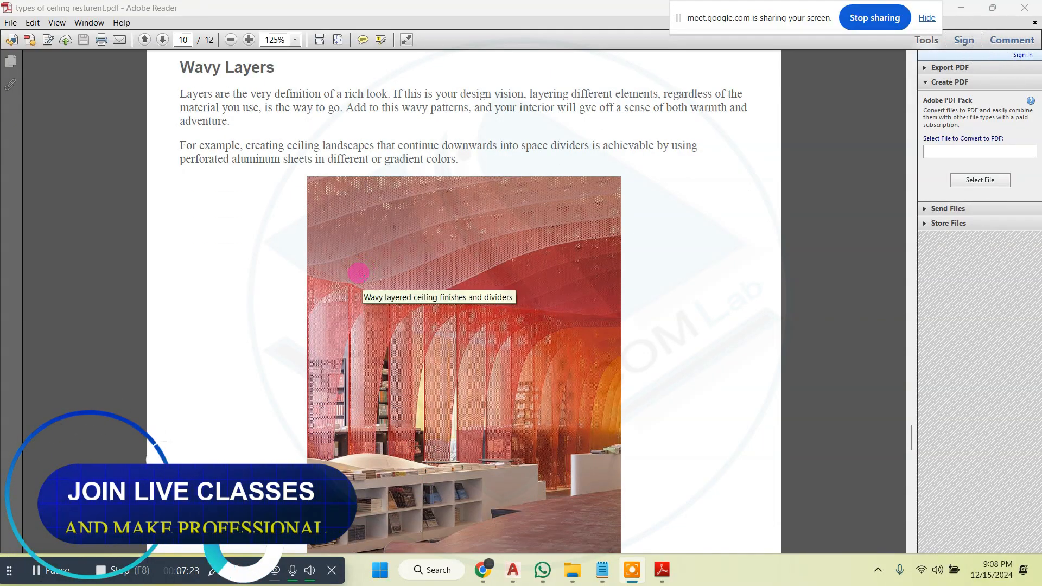
scroll(359, 275, down, 20)
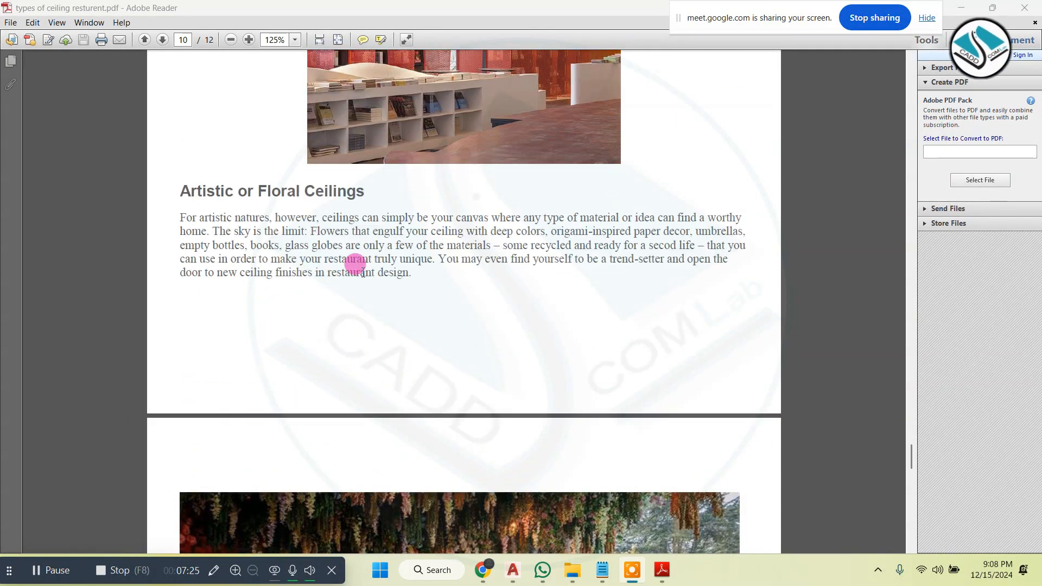
scroll(363, 273, down, 19)
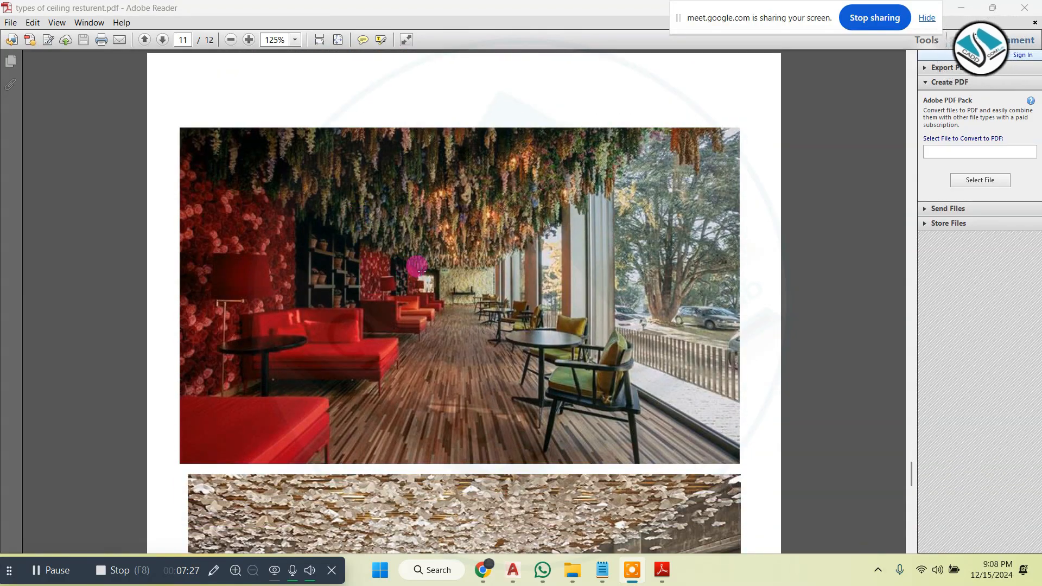
scroll(416, 266, down, 20)
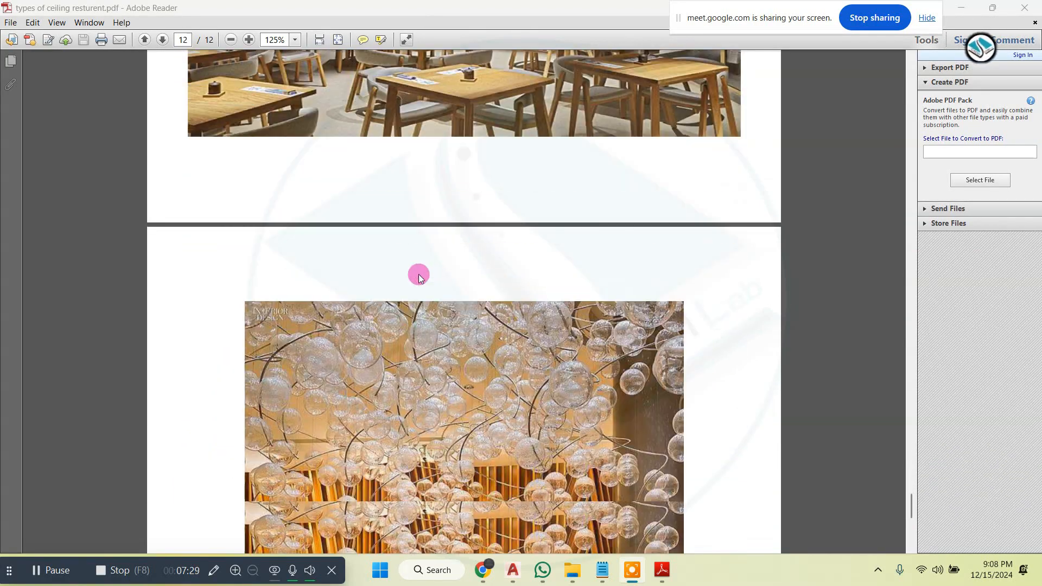
scroll(413, 268, down, 15)
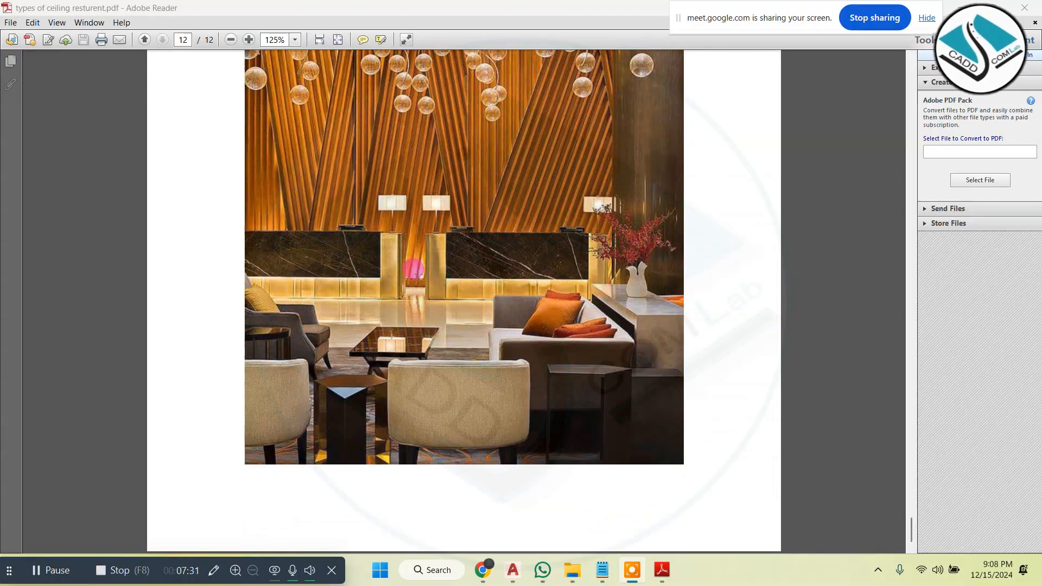
- Close the restaurant ceiling PDF, open the Ceiling Details Complete PDF and read the gypsum board thickness and sheet size notes
click(1026, 6)
click(368, 175)
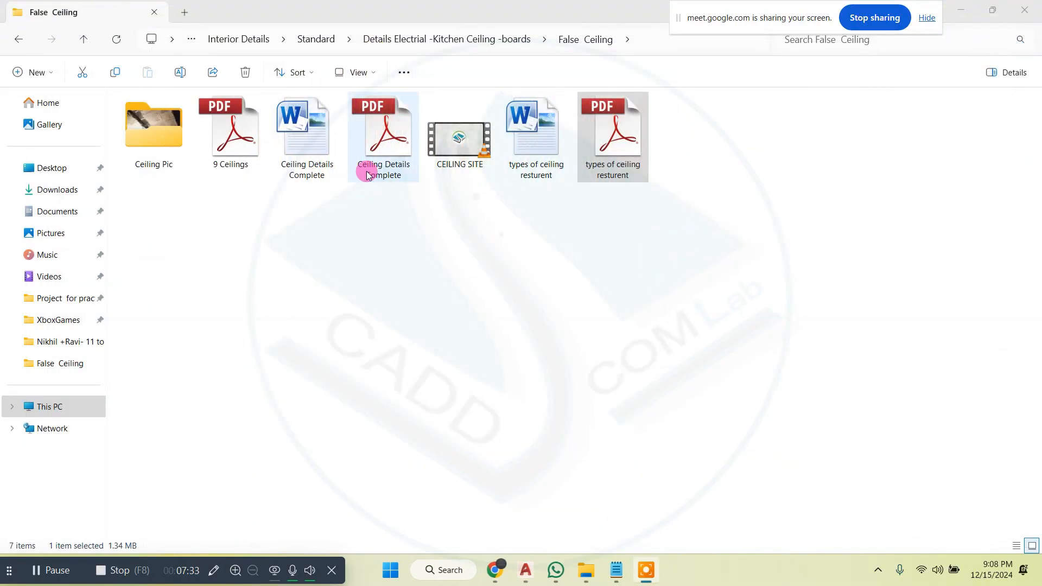
double_click(378, 150)
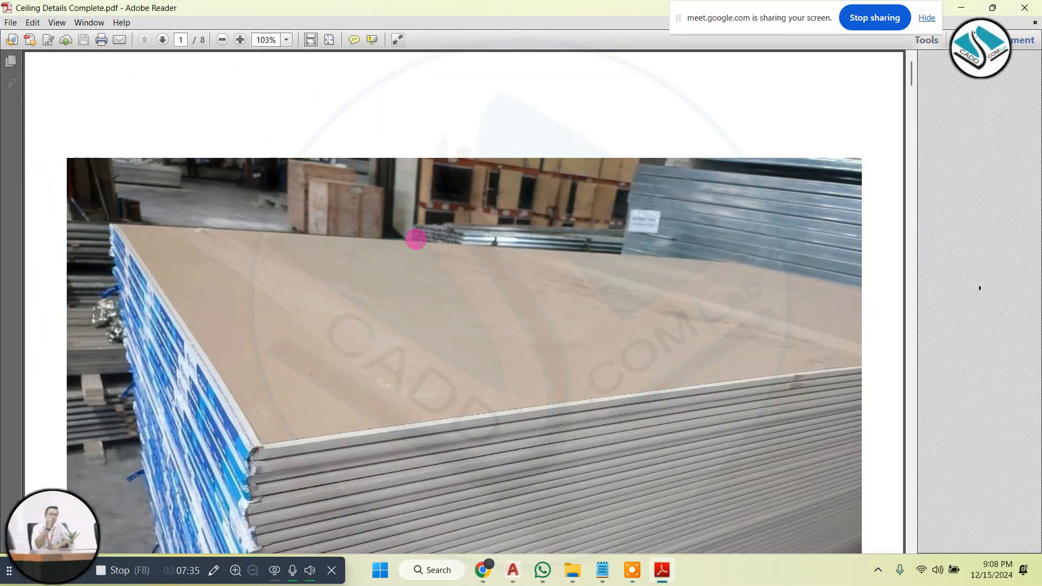
scroll(416, 239, down, 10)
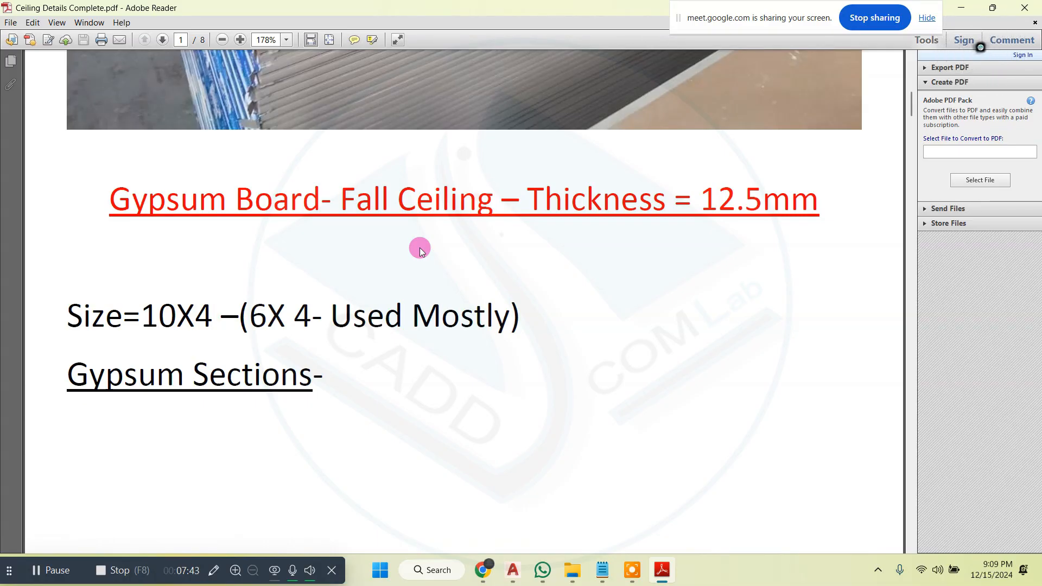
scroll(401, 245, down, 2)
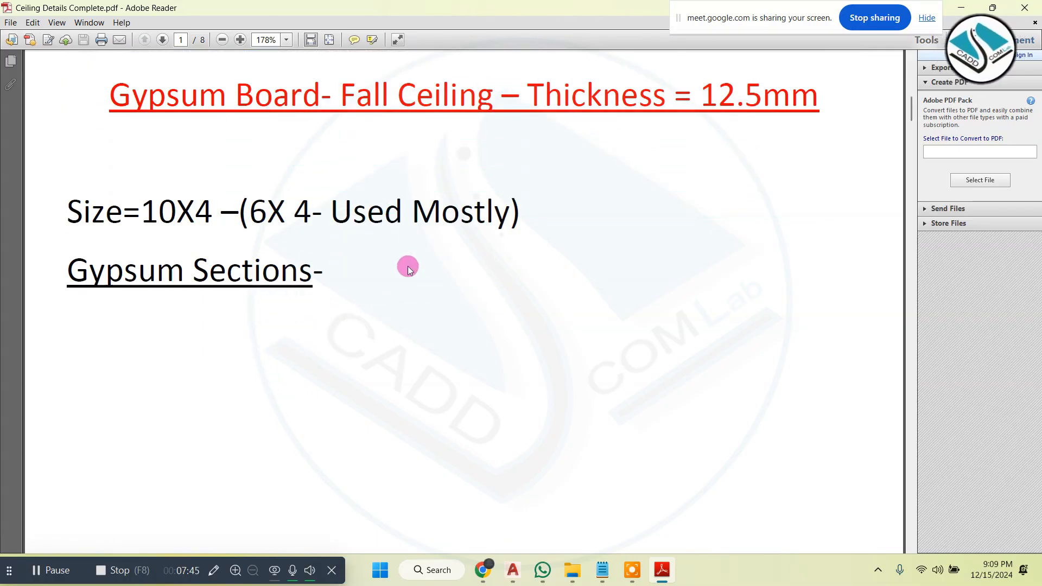
- Review the perimeter channel photo and read the size notes for the perimeter channel and hanger angle sections
scroll(408, 266, down, 12)
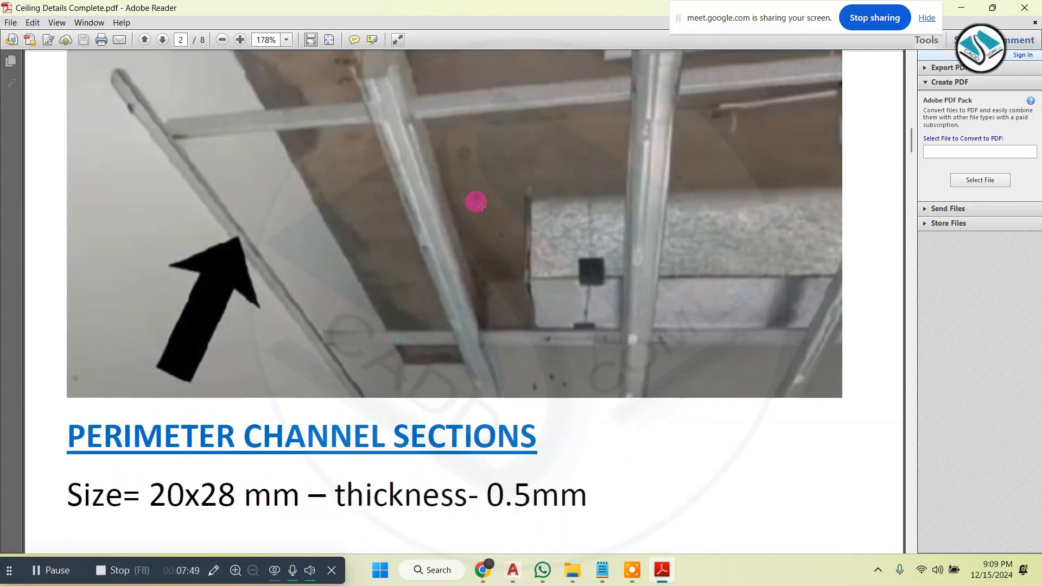
scroll(481, 205, up, 1)
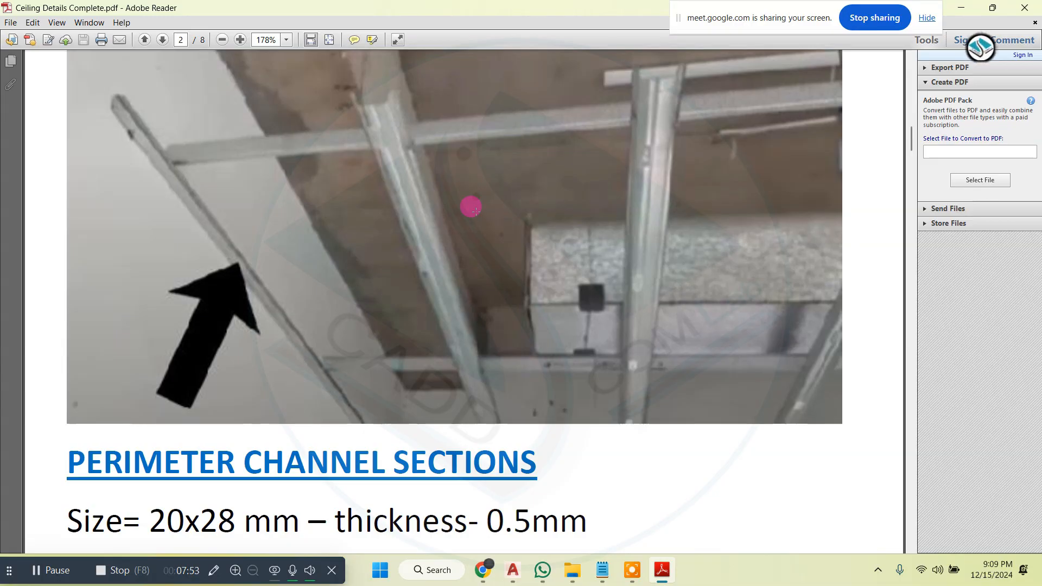
scroll(476, 211, down, 14)
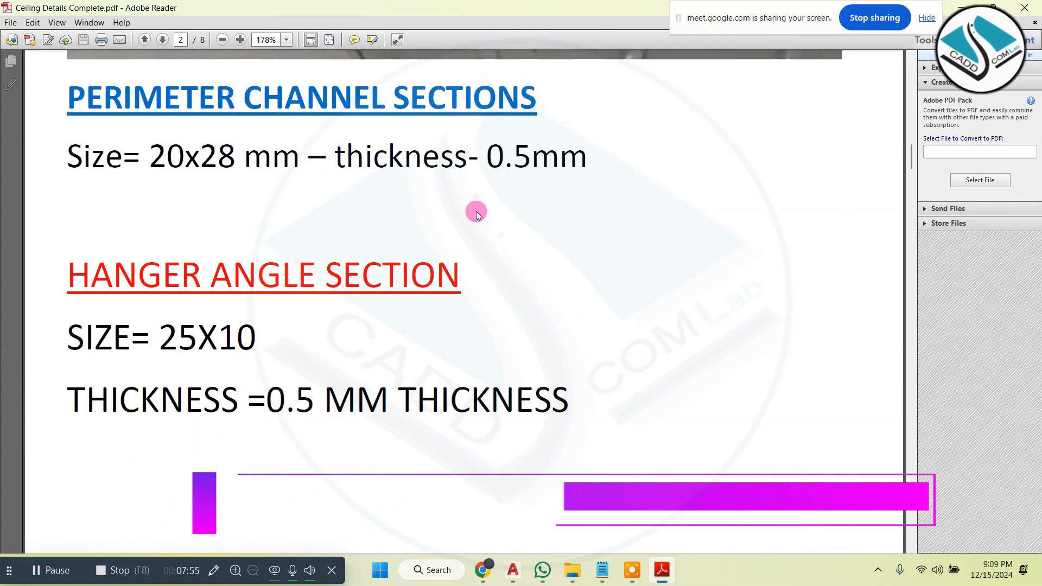
scroll(477, 214, down, 5)
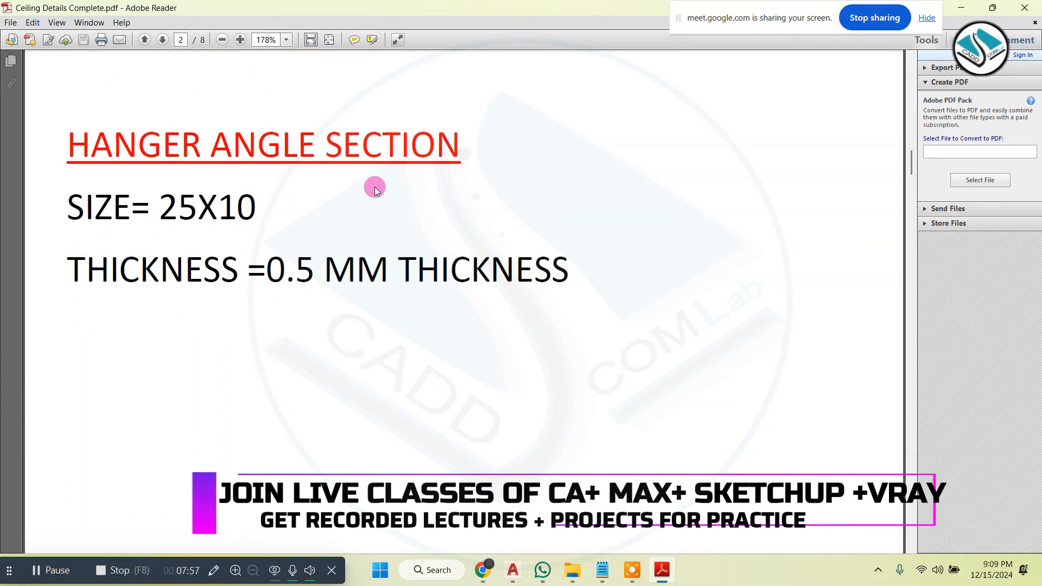
- Examine the intermediate section and ceiling section details, along with the photos of the four metal profiles
scroll(446, 219, down, 20)
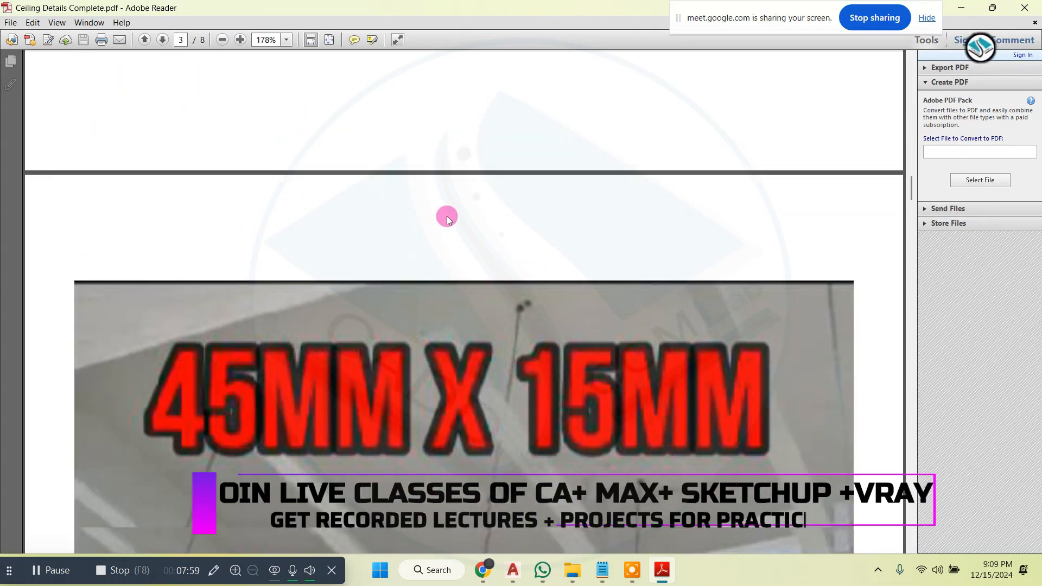
scroll(495, 193, down, 20)
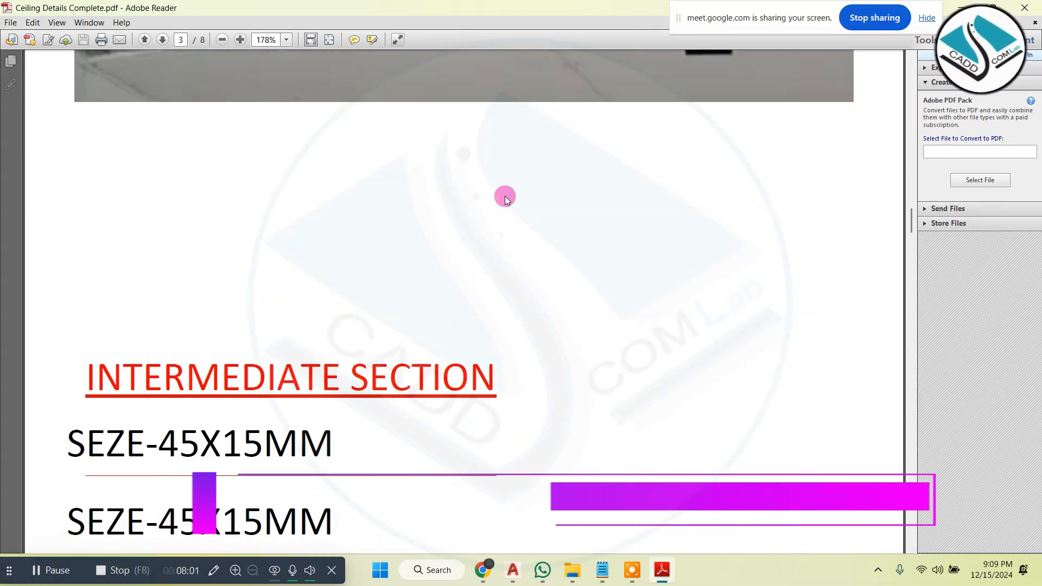
scroll(505, 197, down, 16)
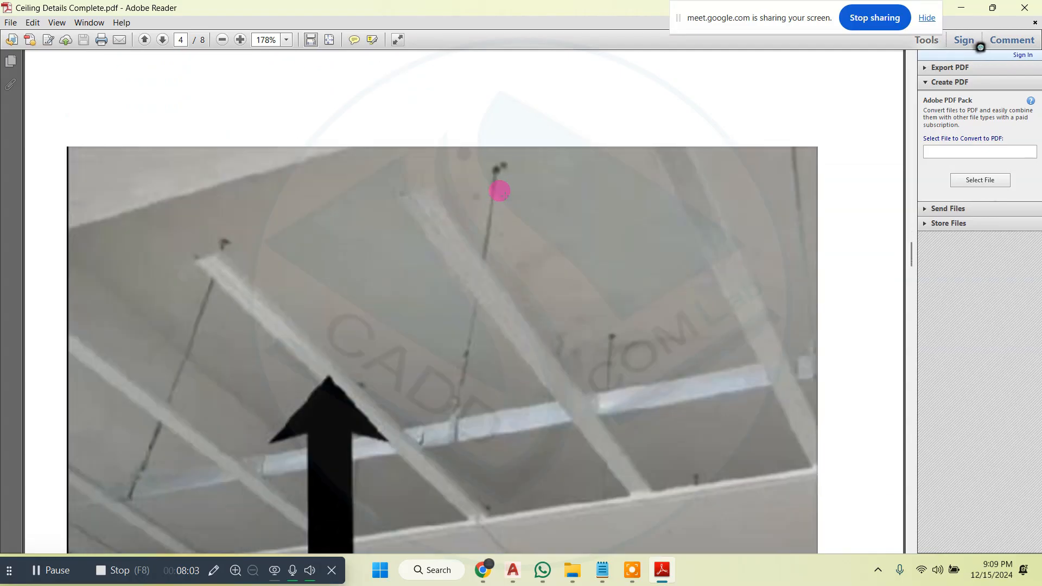
scroll(408, 240, down, 20)
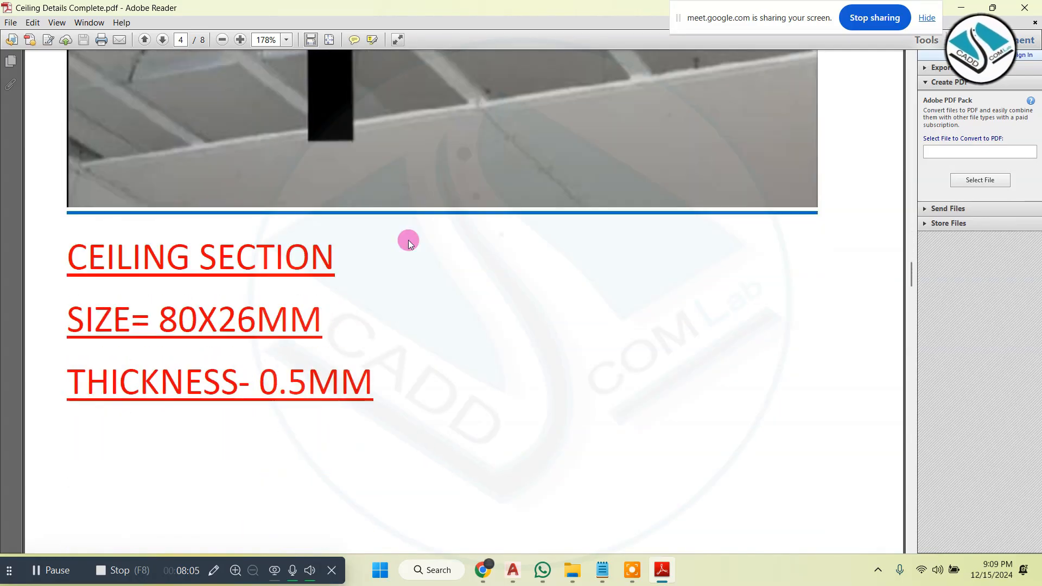
scroll(408, 239, down, 20)
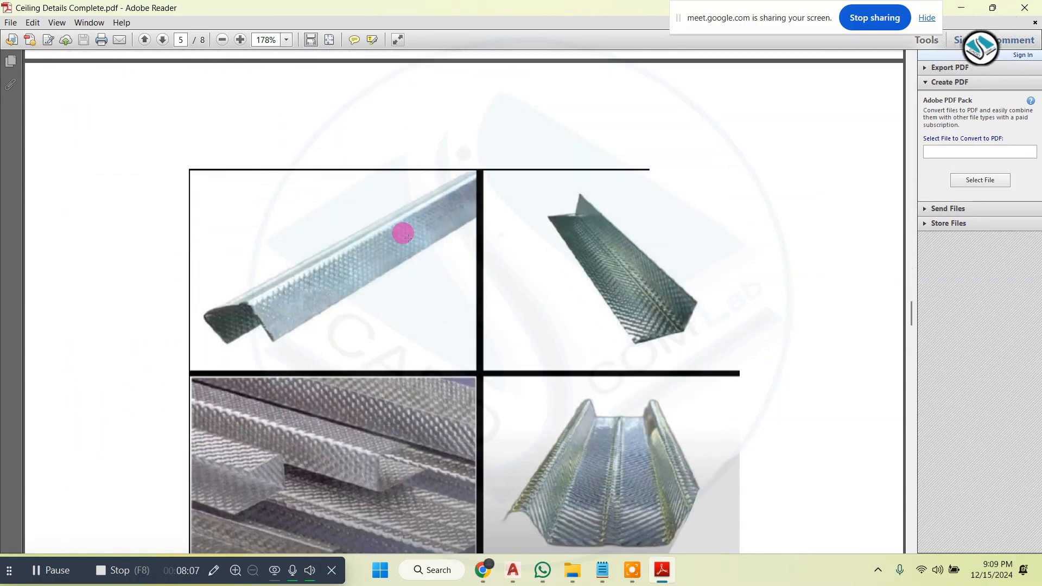
scroll(408, 234, up, 3)
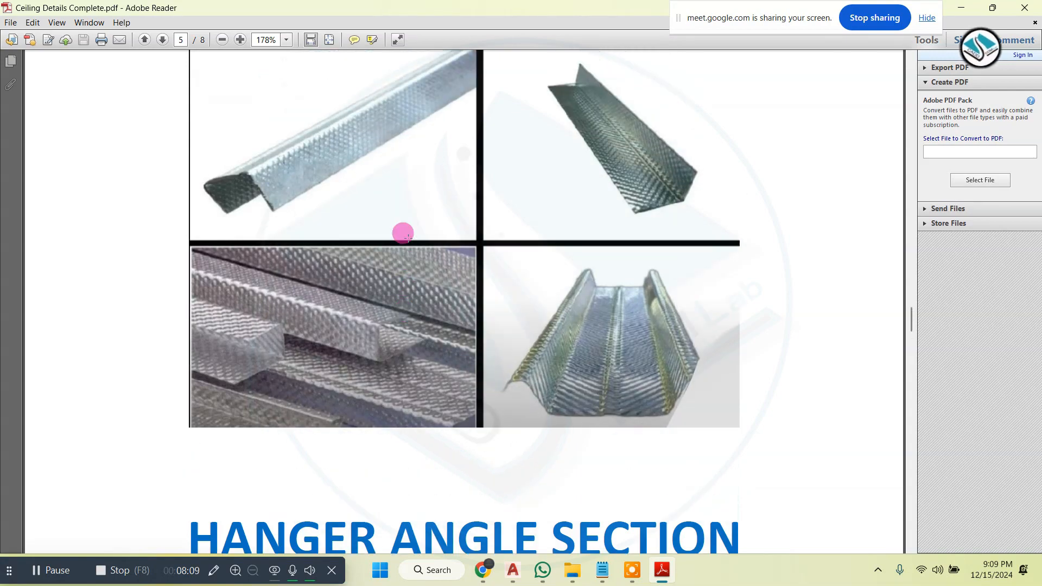
- Trace the hangers and grid channels on the suspended ceiling frame photo with blue freehand strokes and clear the markings
scroll(462, 228, down, 20)
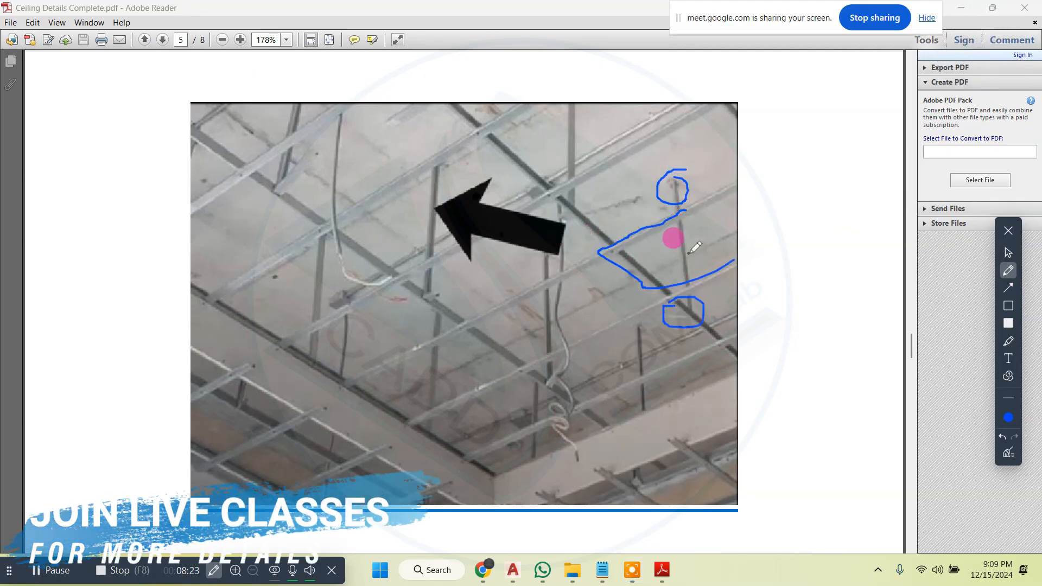
drag(481, 319, 624, 326)
drag(495, 307, 402, 423)
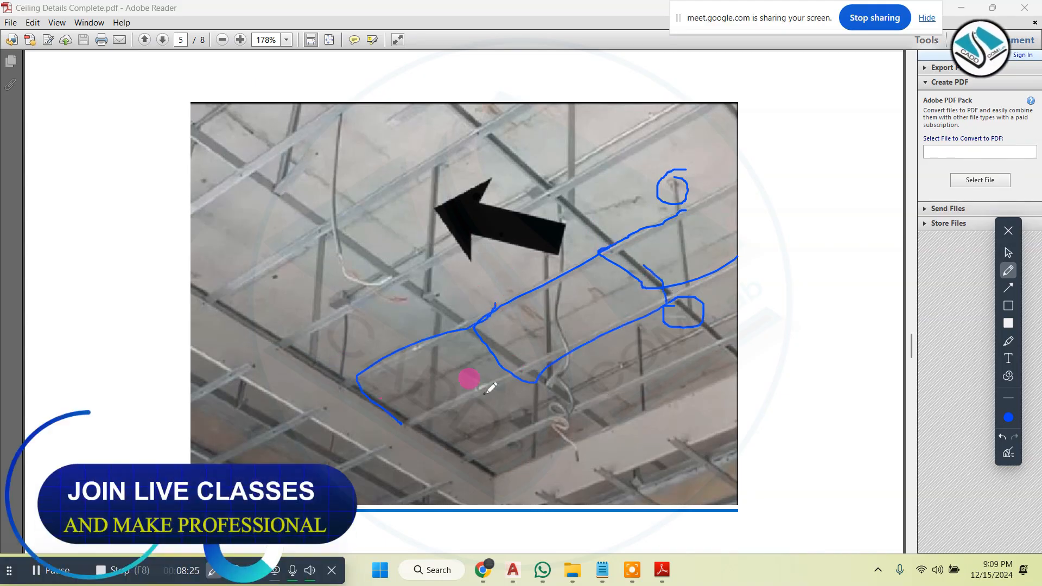
drag(507, 211, 562, 266)
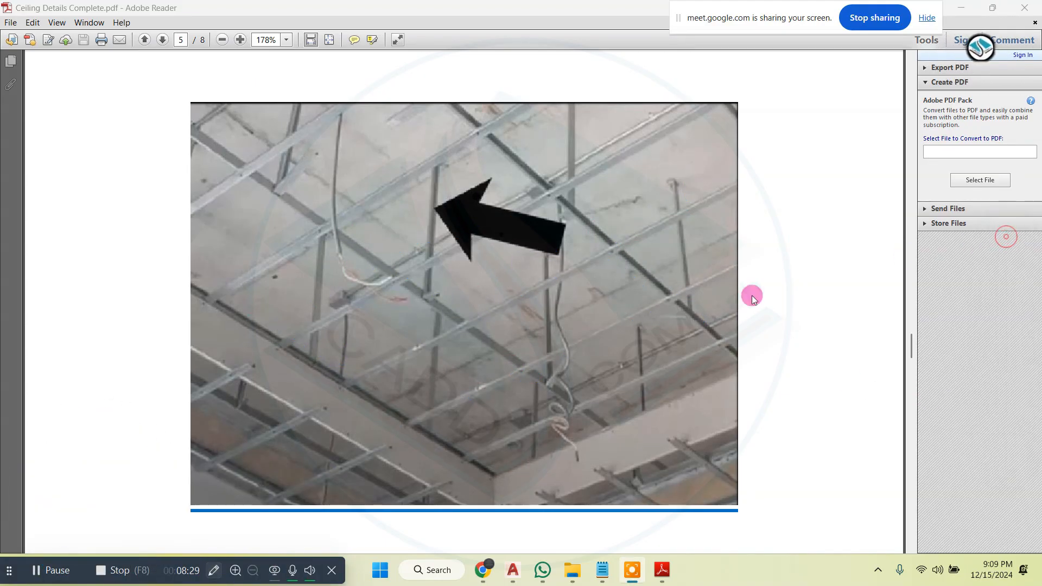
- Review the L-bracket fixing, the rawl plug fasteners and the photo of wire clips joining the ceiling channels
scroll(604, 309, down, 10)
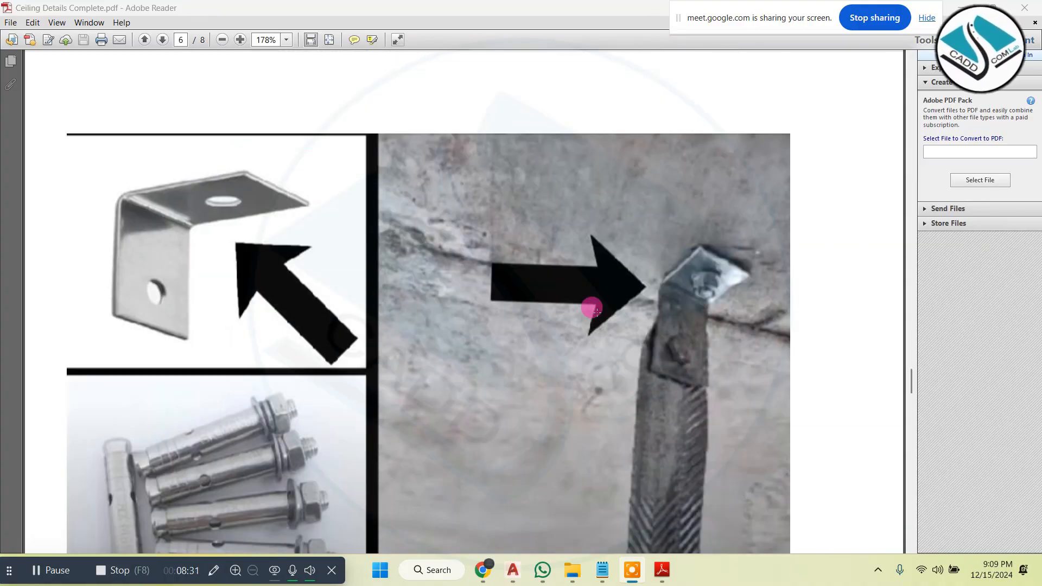
scroll(595, 310, down, 6)
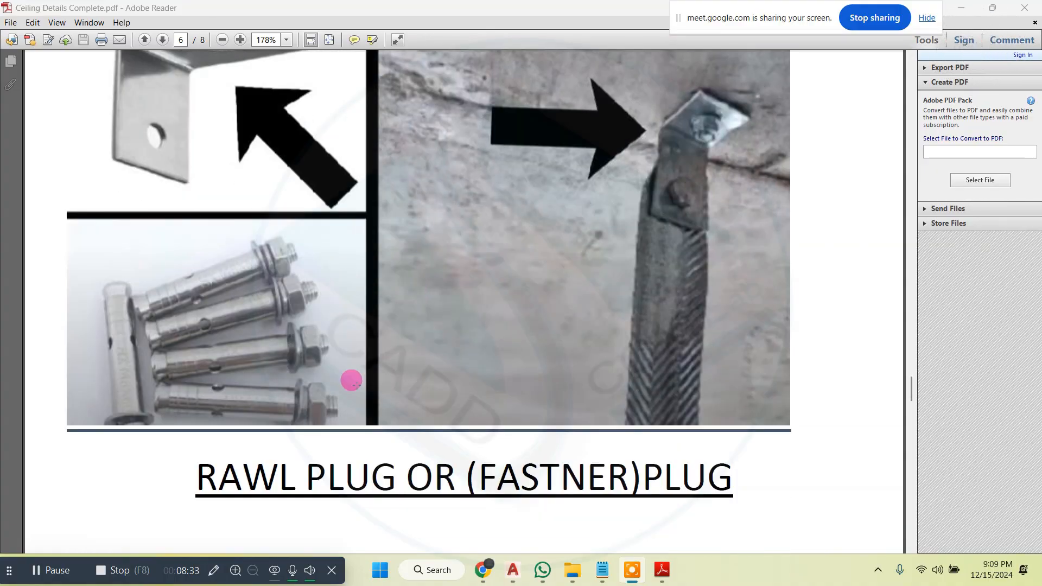
scroll(520, 353, up, 1)
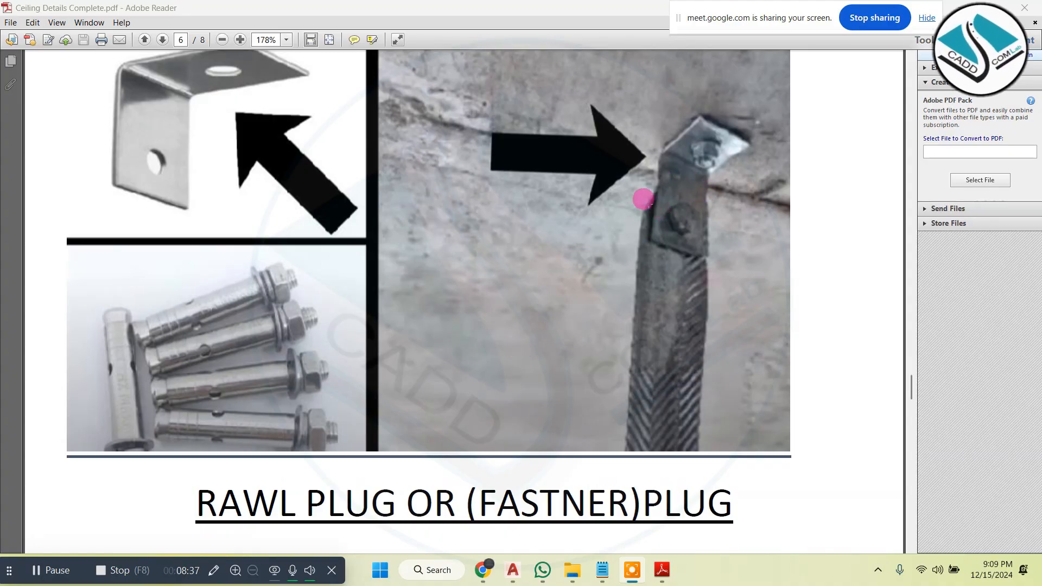
scroll(646, 202, down, 19)
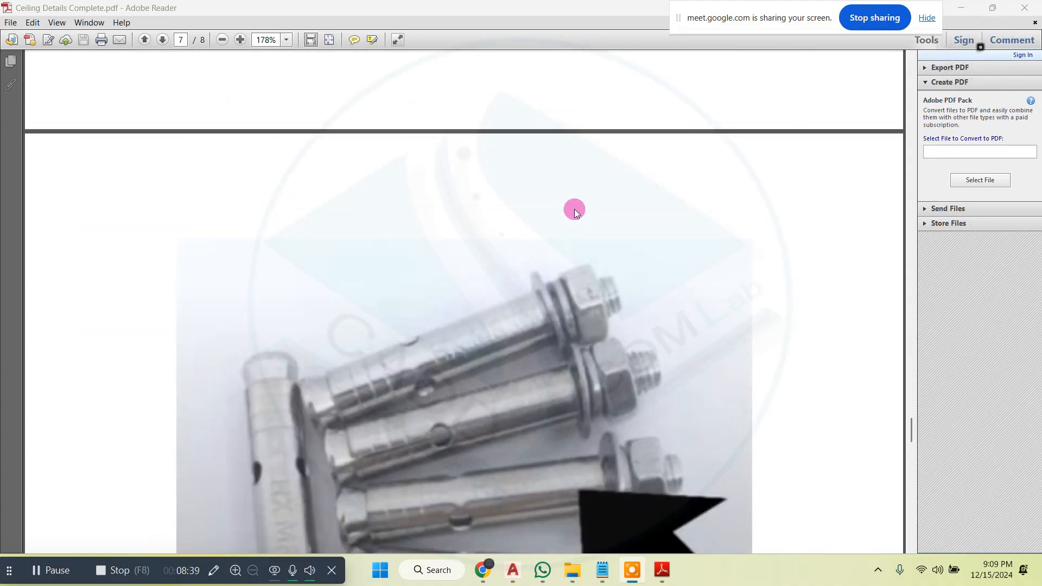
scroll(575, 210, down, 20)
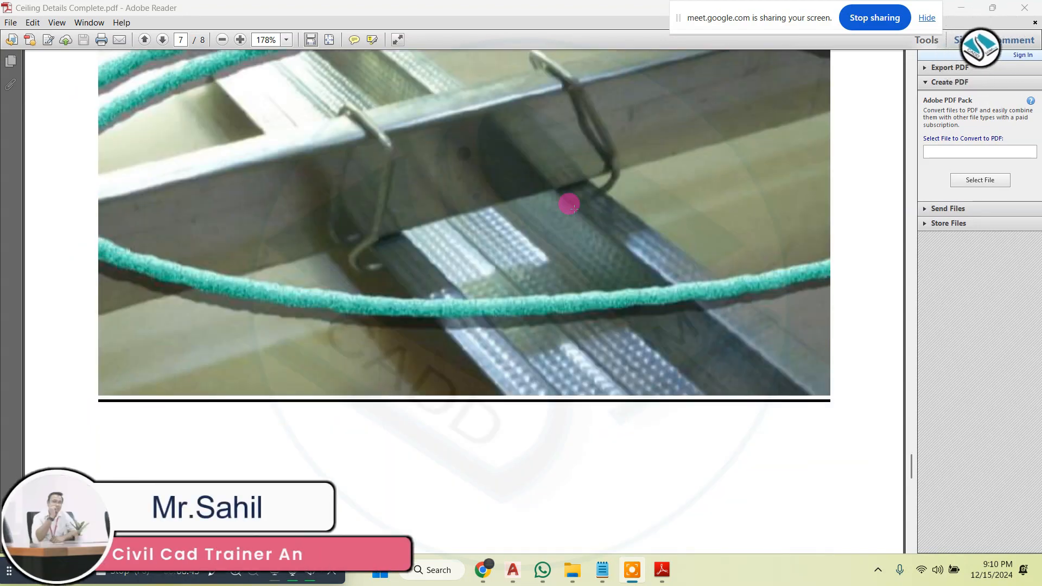
- Examine the P.O.P ceiling with murga jali hexagonal wire mesh on the last page and close the PDF
scroll(570, 204, down, 15)
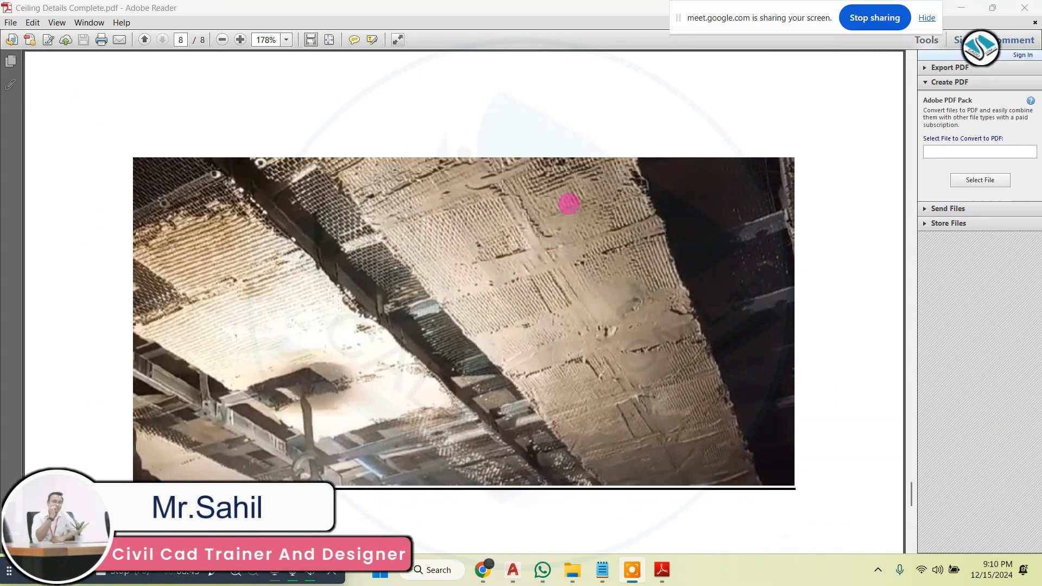
scroll(569, 204, down, 12)
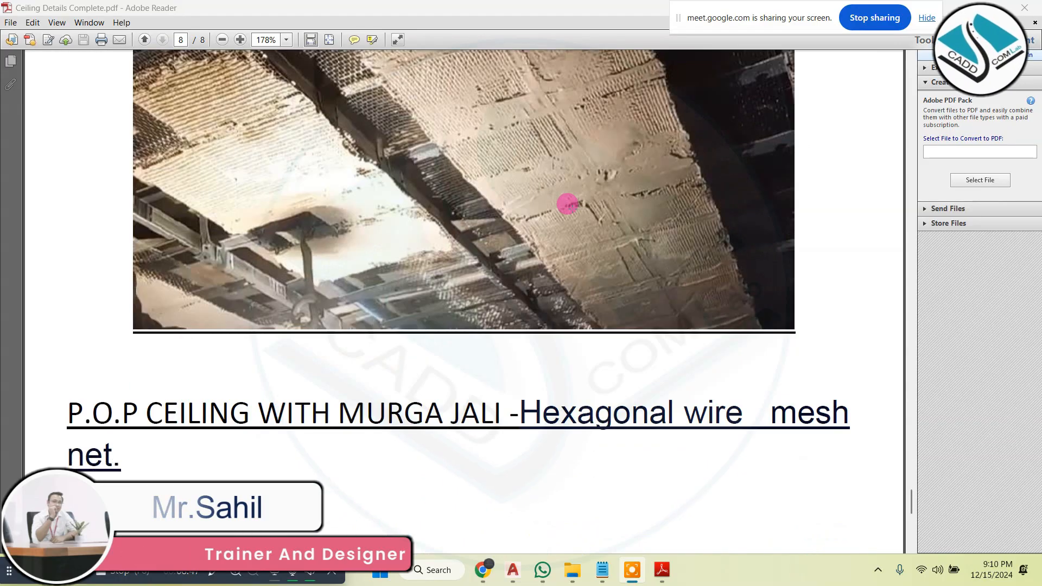
scroll(365, 294, up, 4)
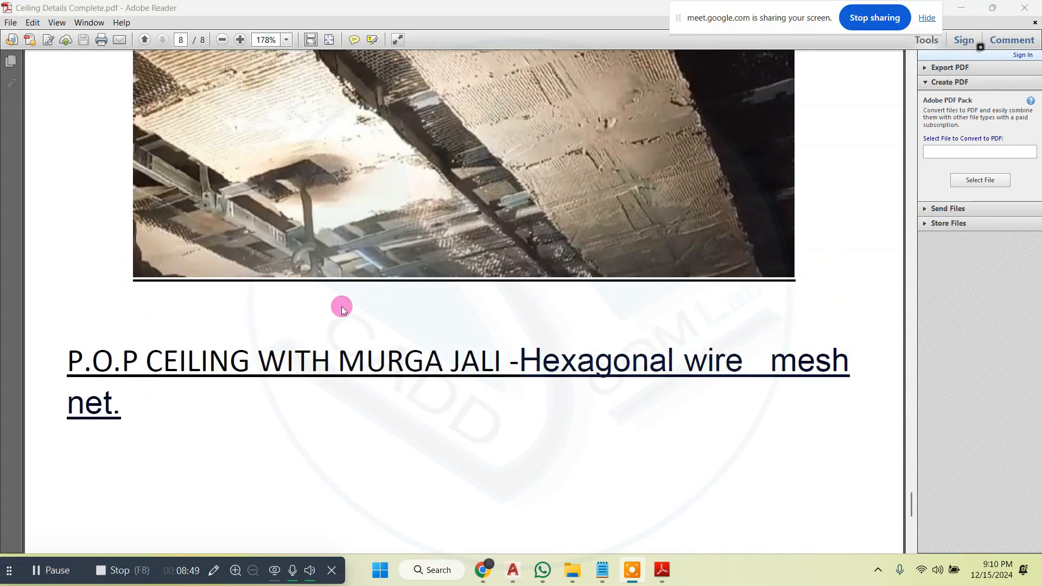
scroll(341, 302, up, 3)
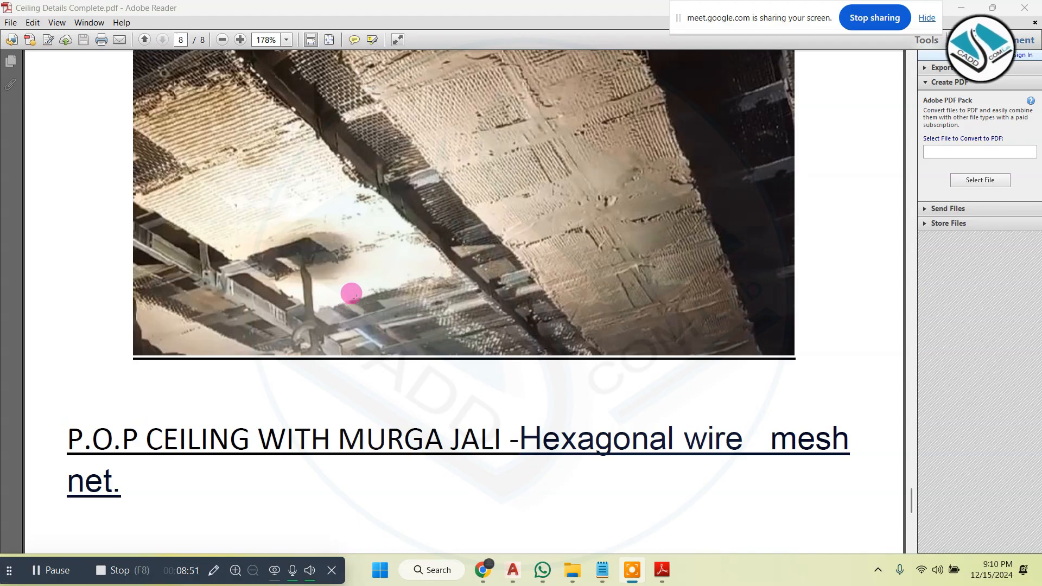
scroll(393, 289, up, 2)
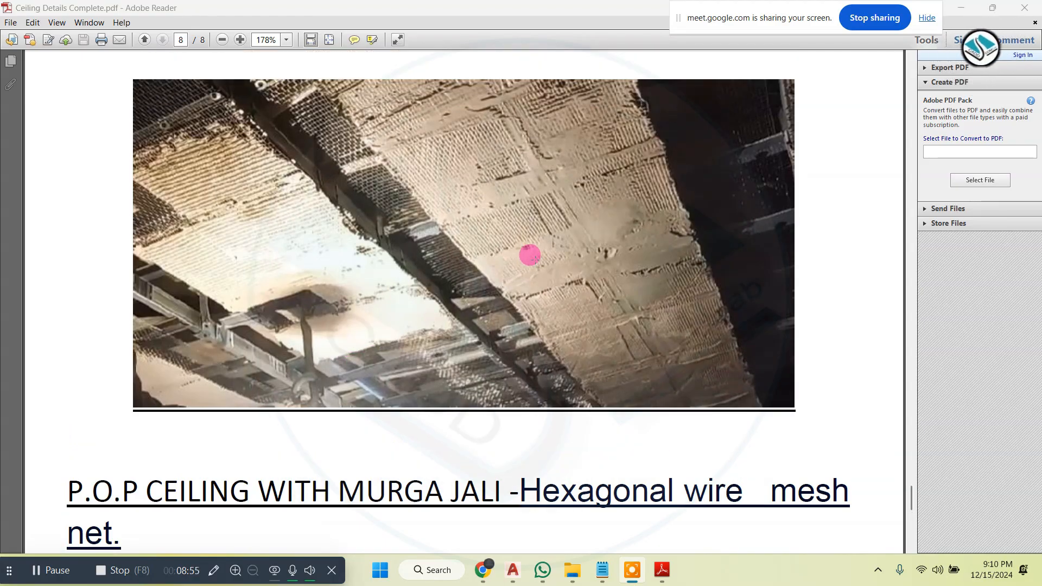
scroll(534, 259, down, 20)
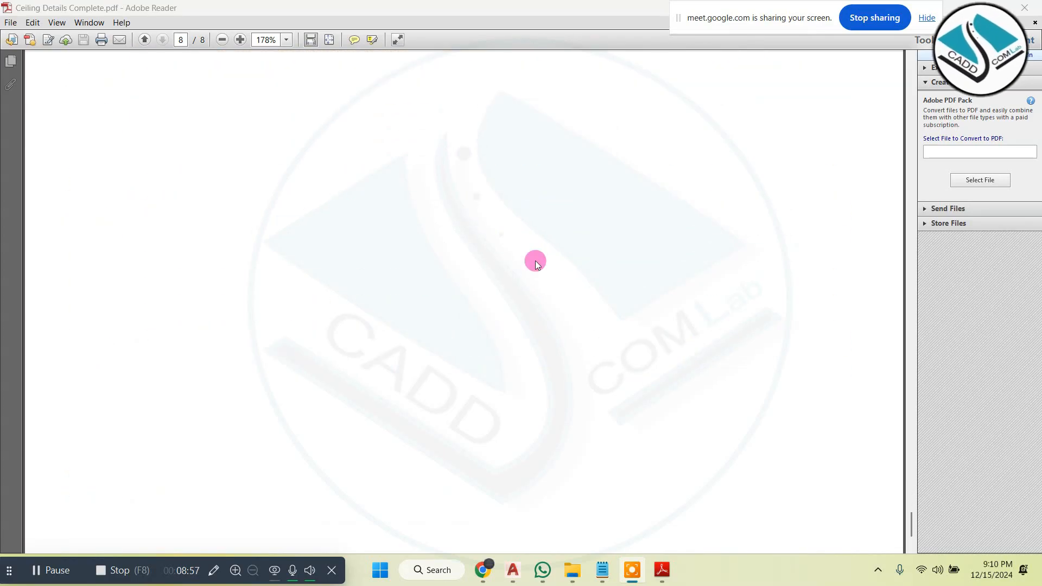
click(1026, 8)
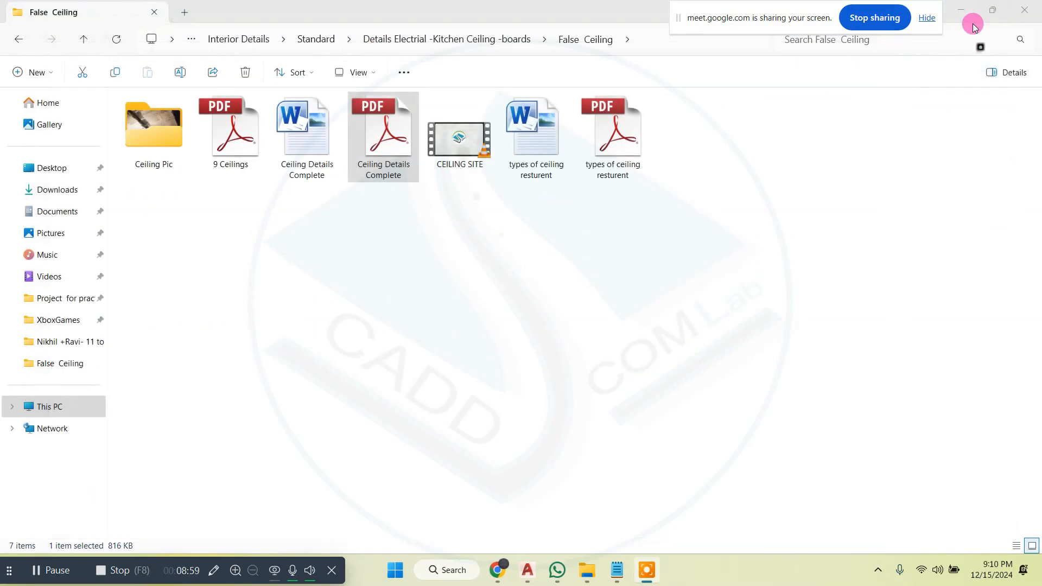
- Play the CEILING SITE video and skim the metal channels, screws, wall fixing and main section joint up to about 4:00
double_click(473, 133)
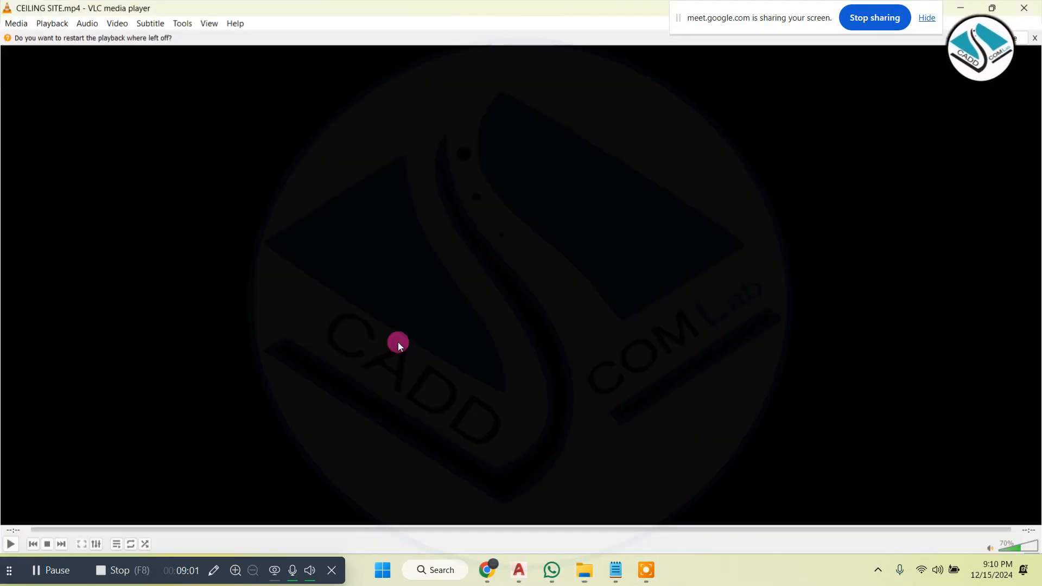
scroll(190, 456, down, 8)
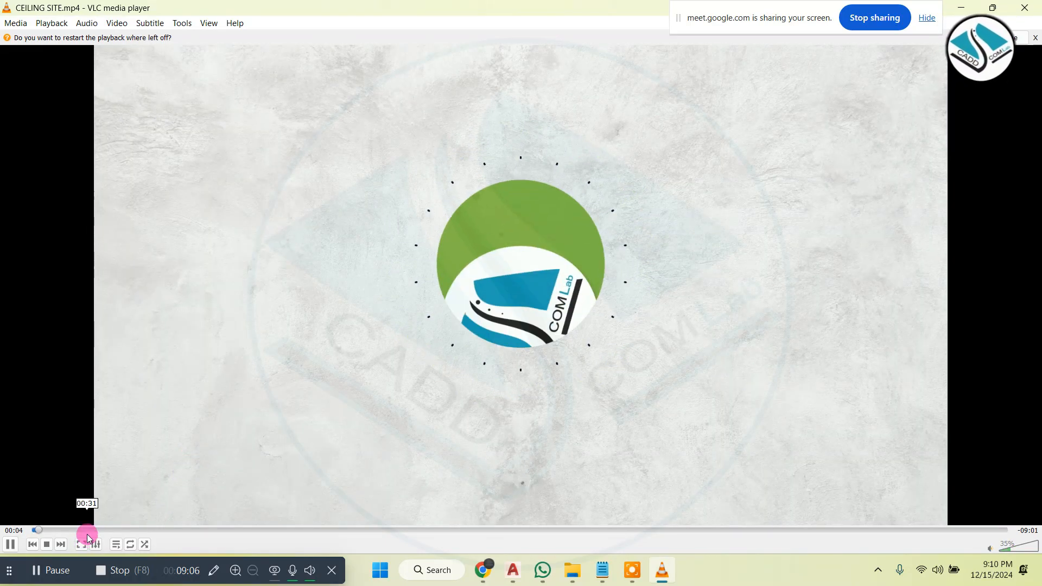
click(88, 531)
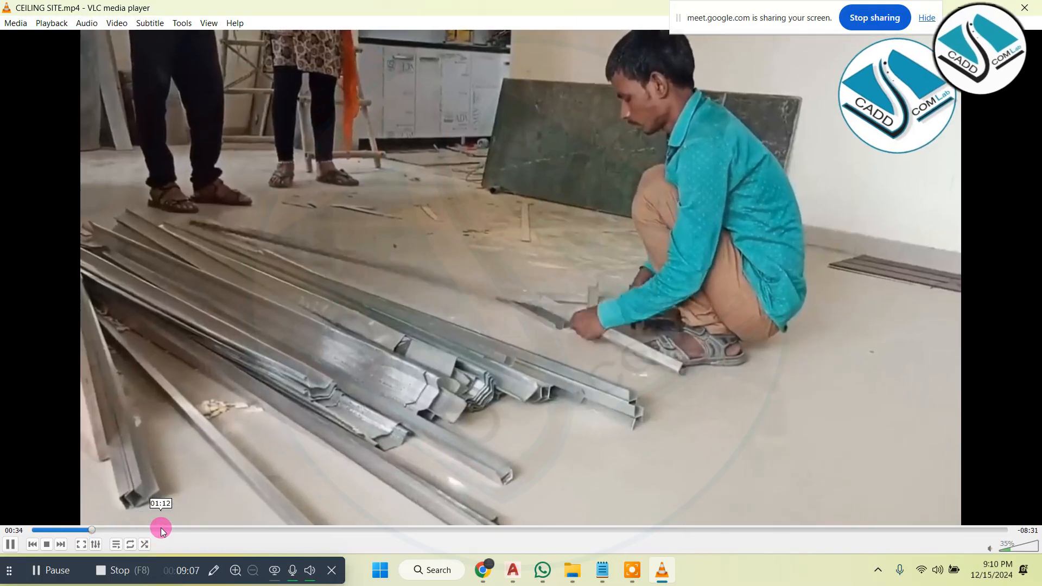
click(161, 530)
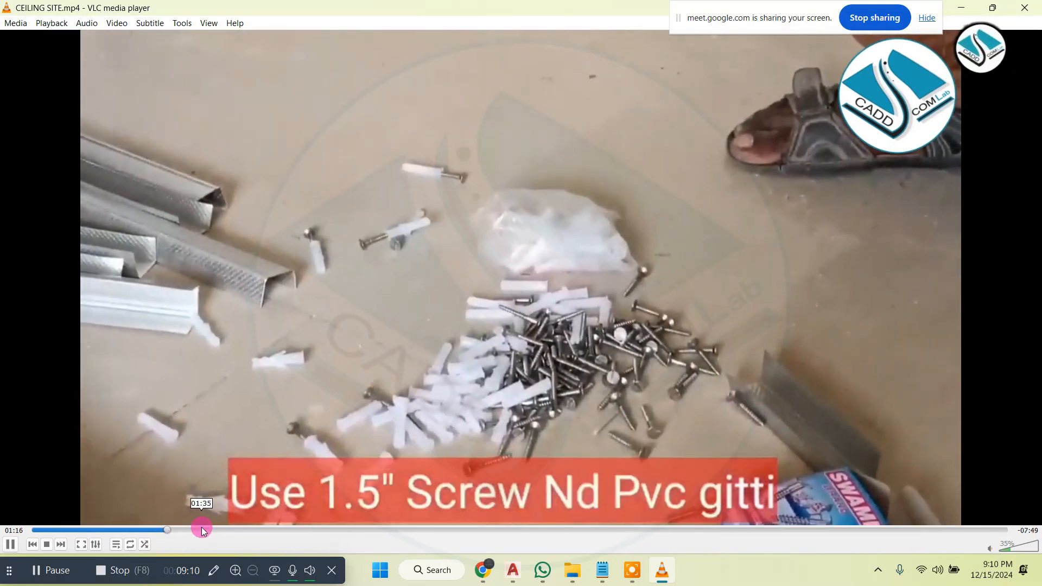
click(202, 529)
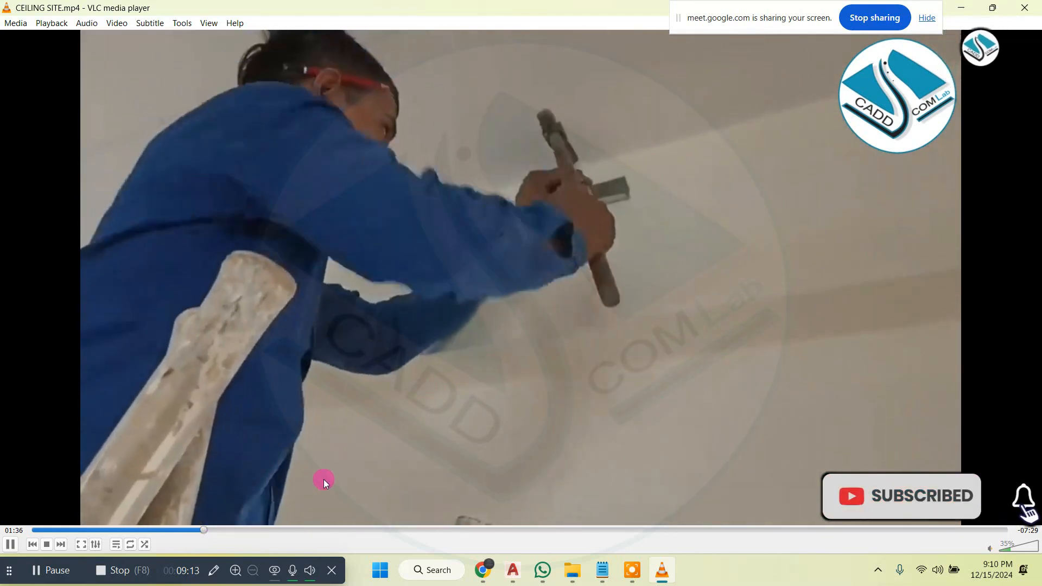
click(269, 532)
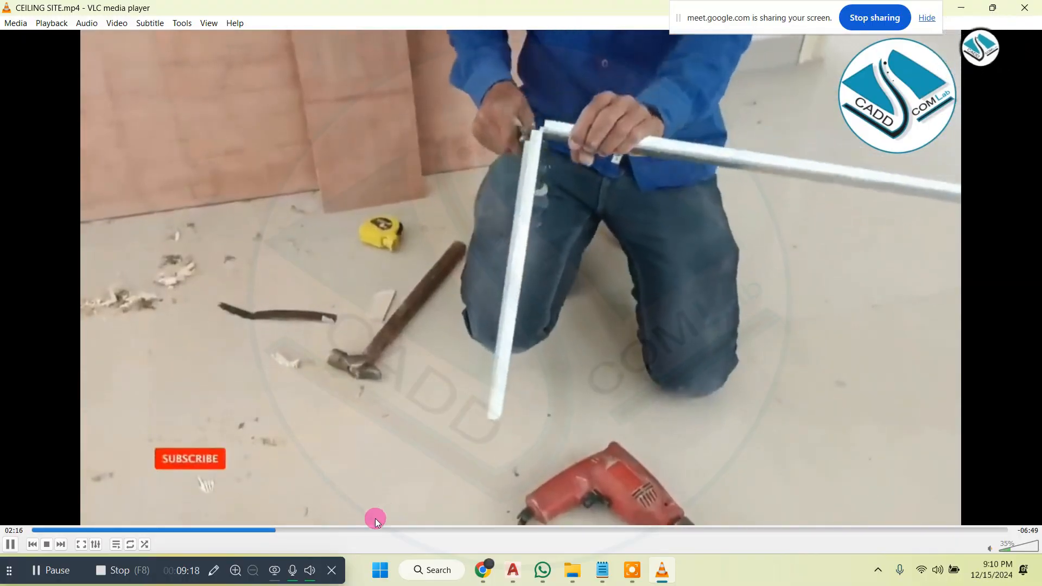
click(337, 531)
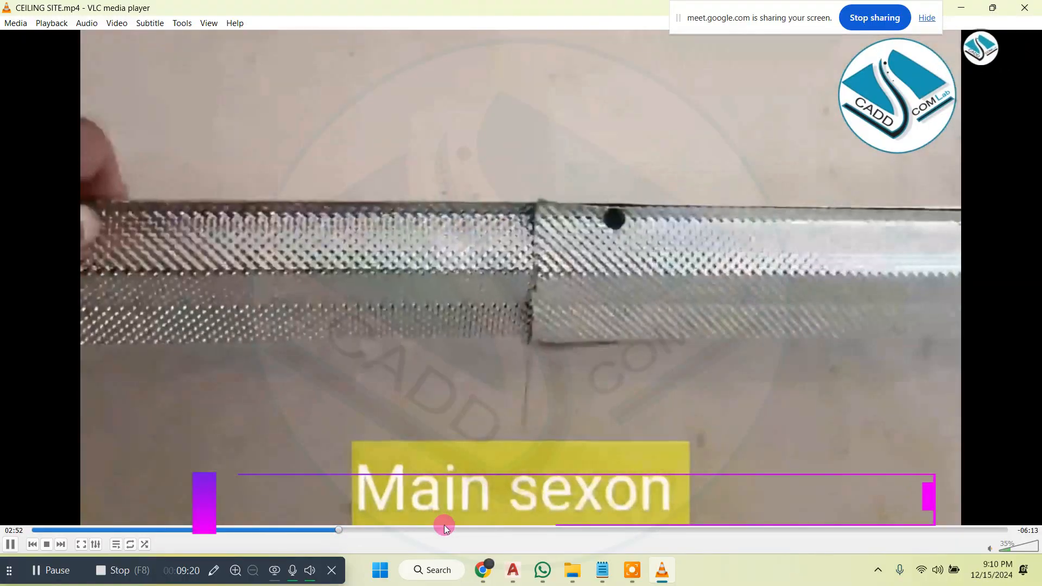
click(454, 531)
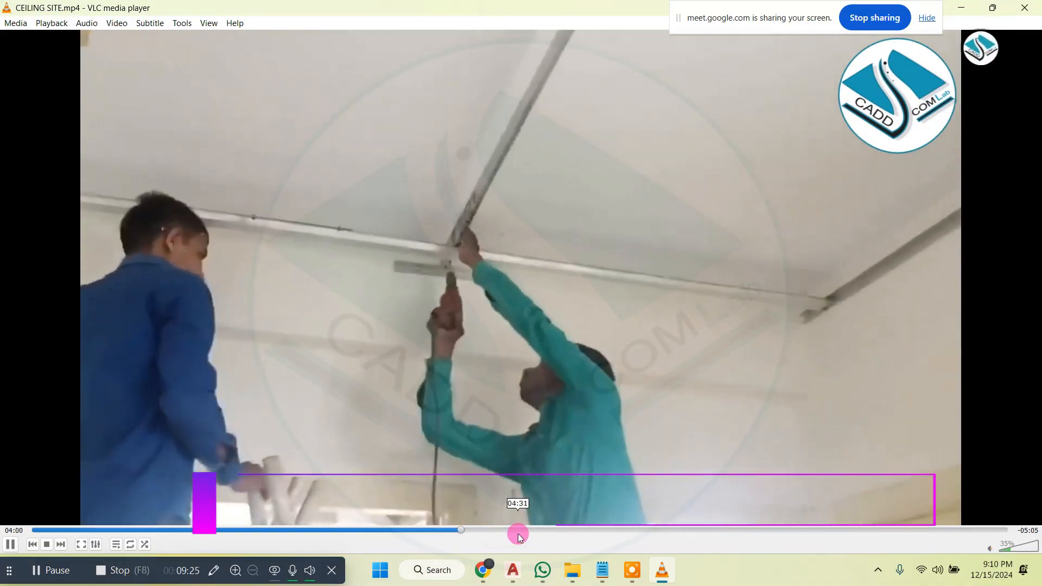
- Skim the rest of the video for the ceiling grid, panel fitting and edge trim, close it and return to AutoCAD
click(523, 530)
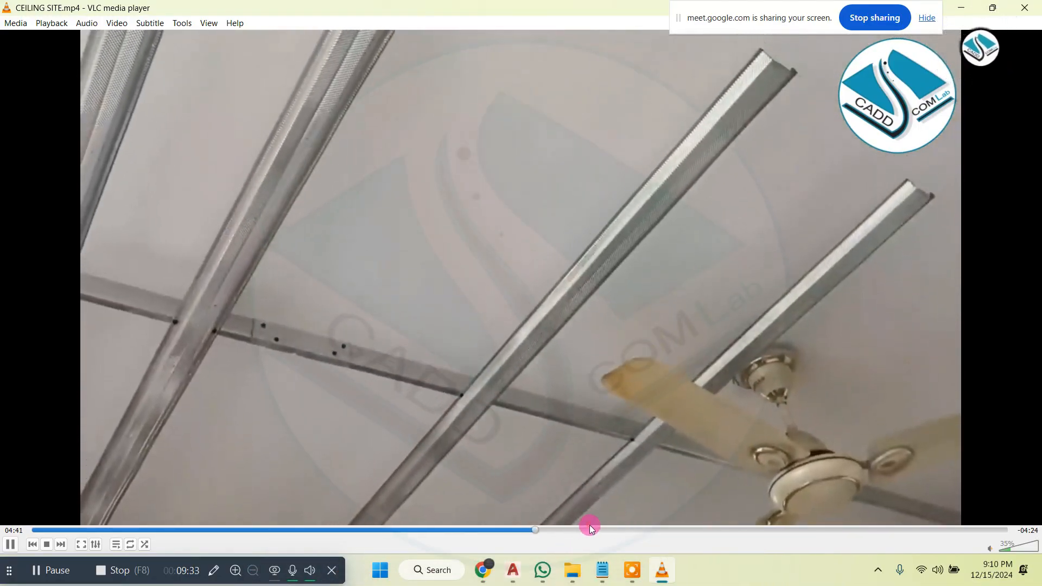
click(655, 531)
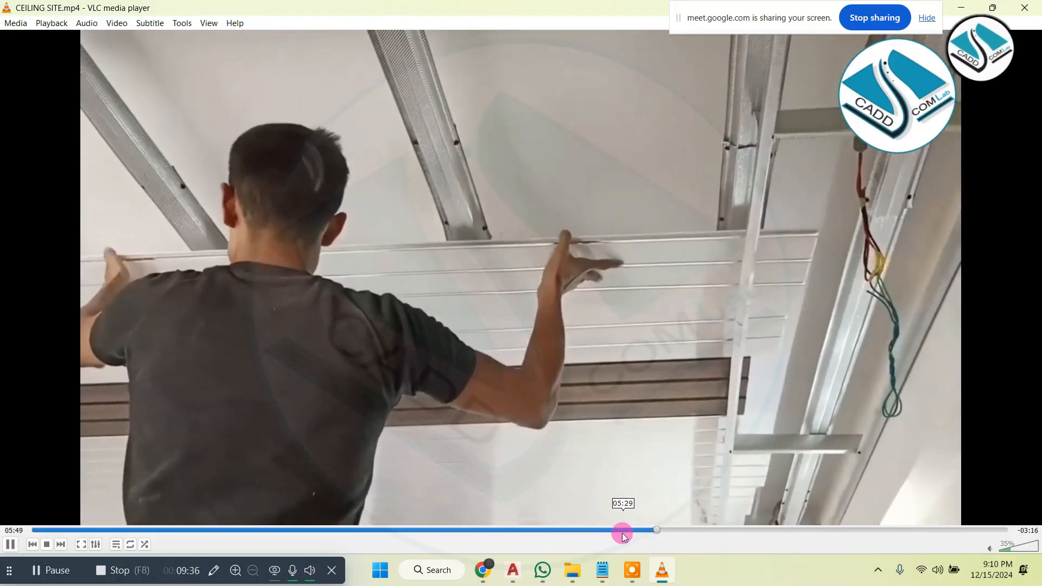
click(622, 533)
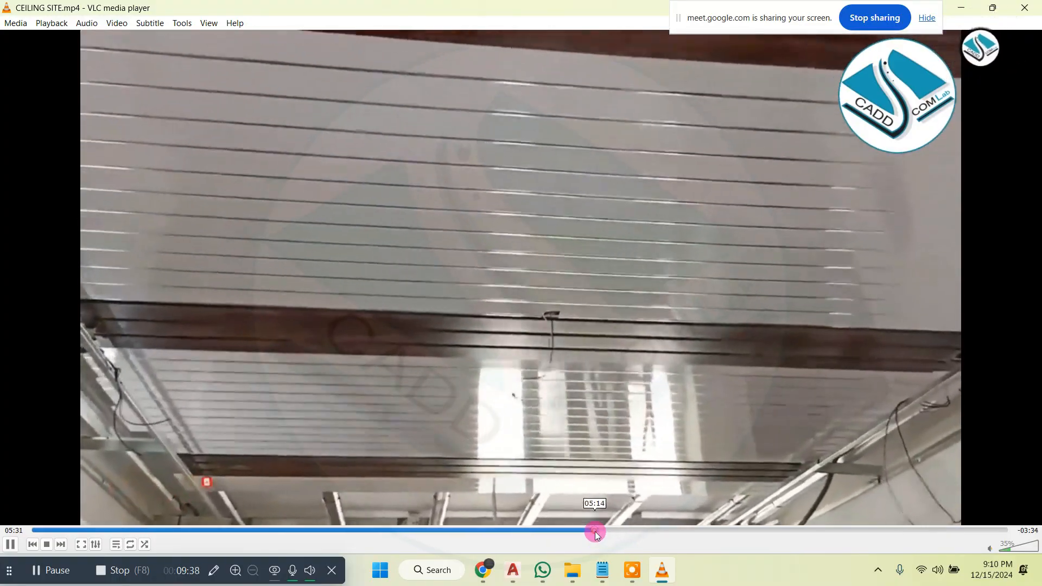
click(596, 533)
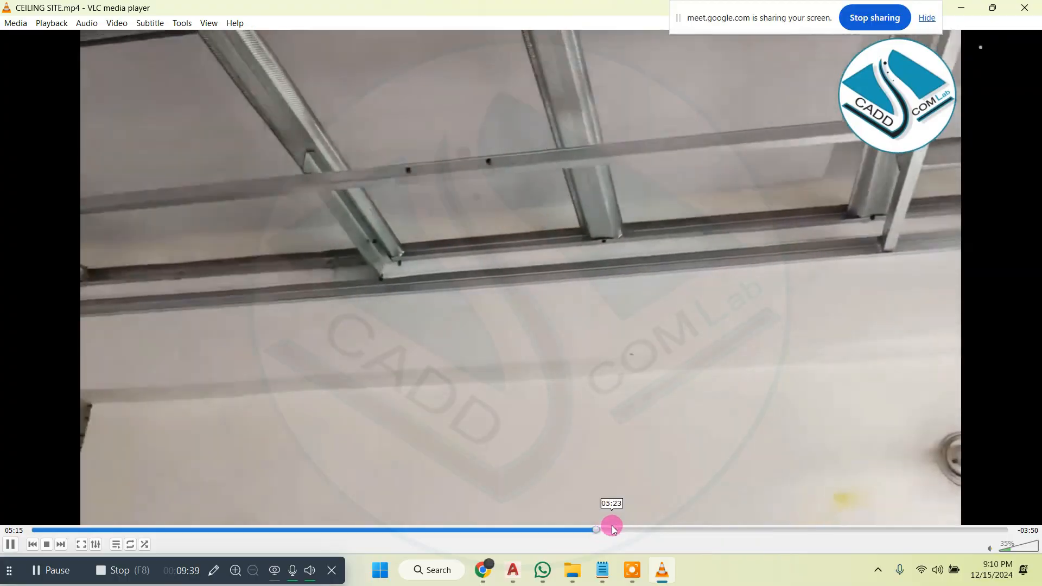
click(614, 531)
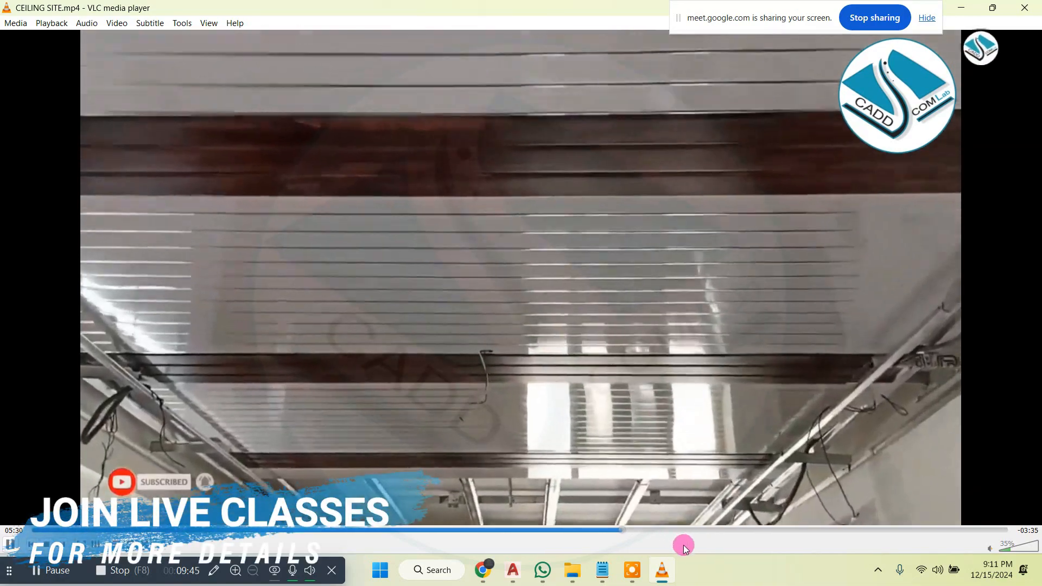
click(700, 531)
click(763, 531)
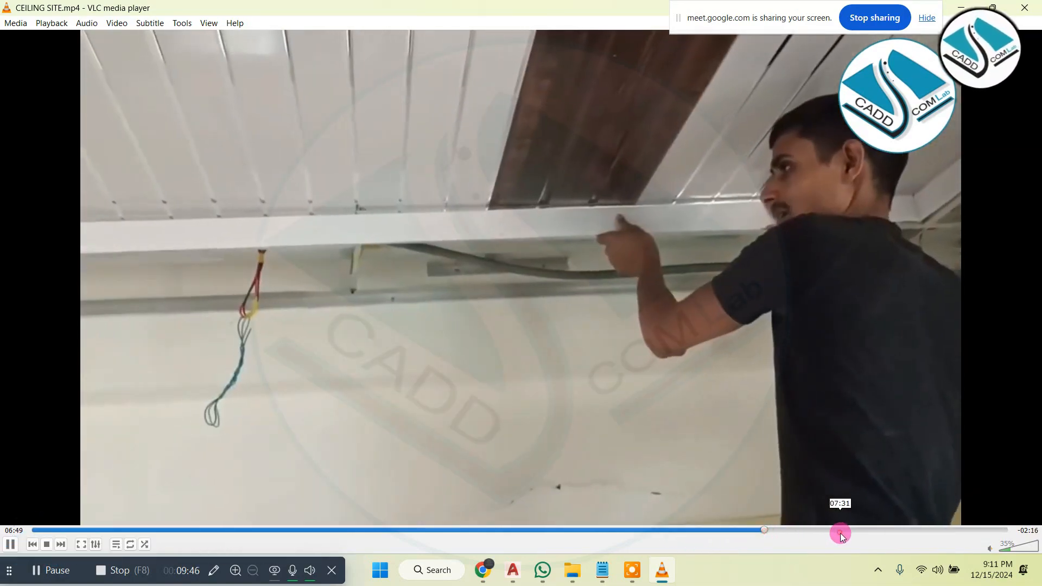
drag(841, 538, 963, 530)
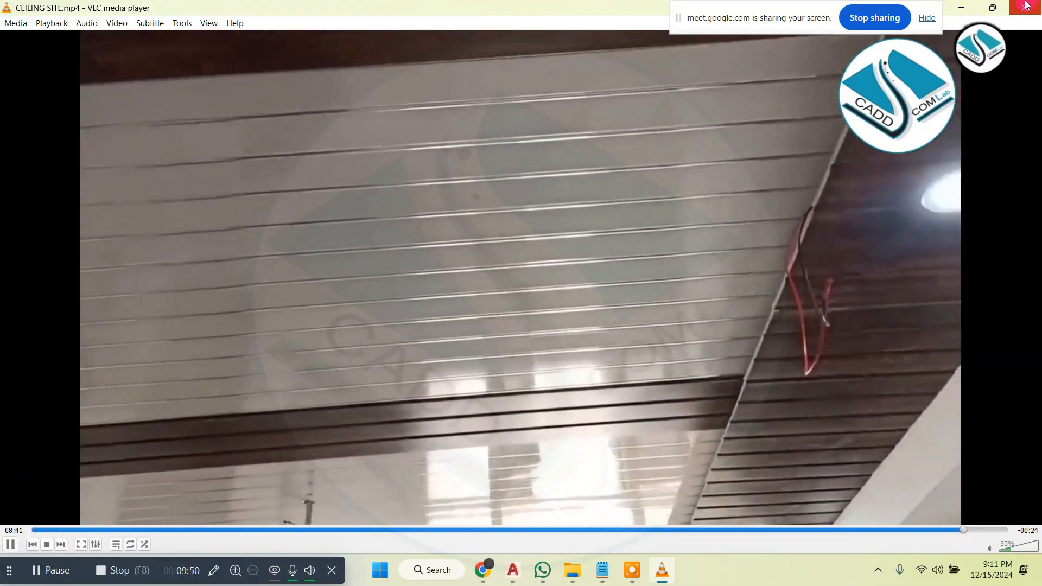
click(1027, 6)
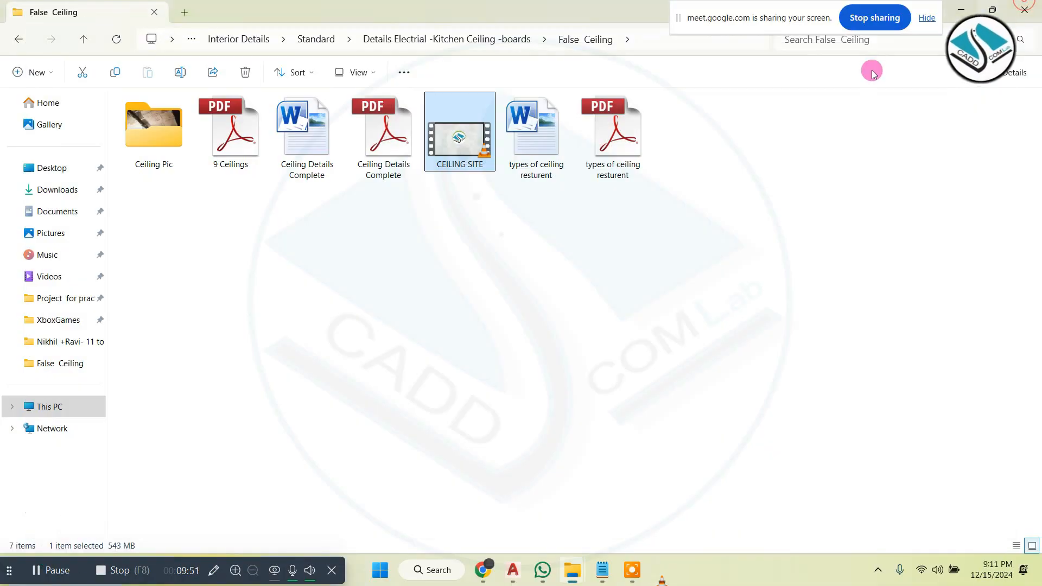
click(956, 10)
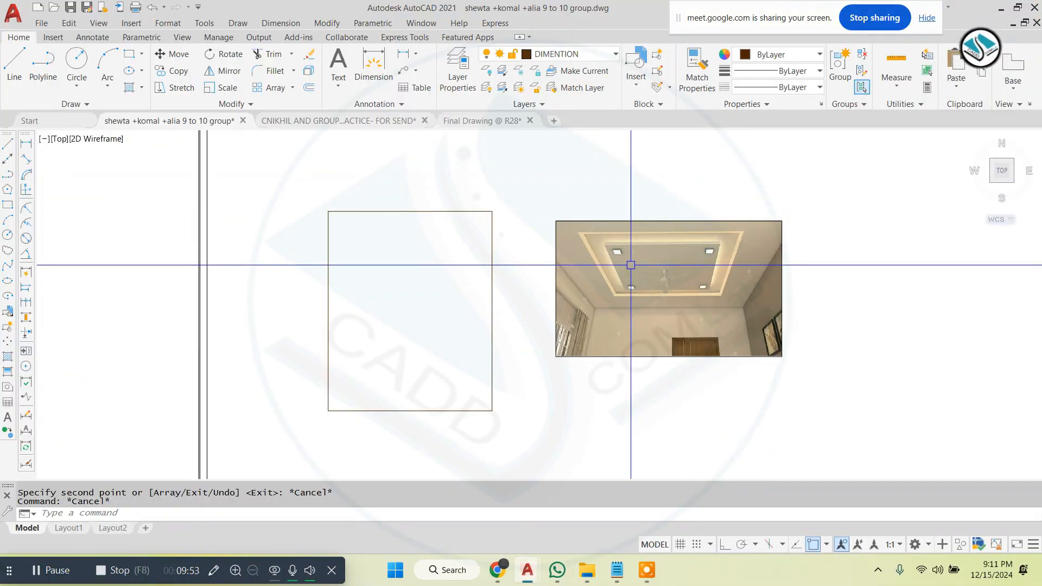
- Offset the rectangle beside the ceiling photo 16" inward
scroll(560, 247, down, 2)
scroll(538, 232, up, 2)
key(Escape)
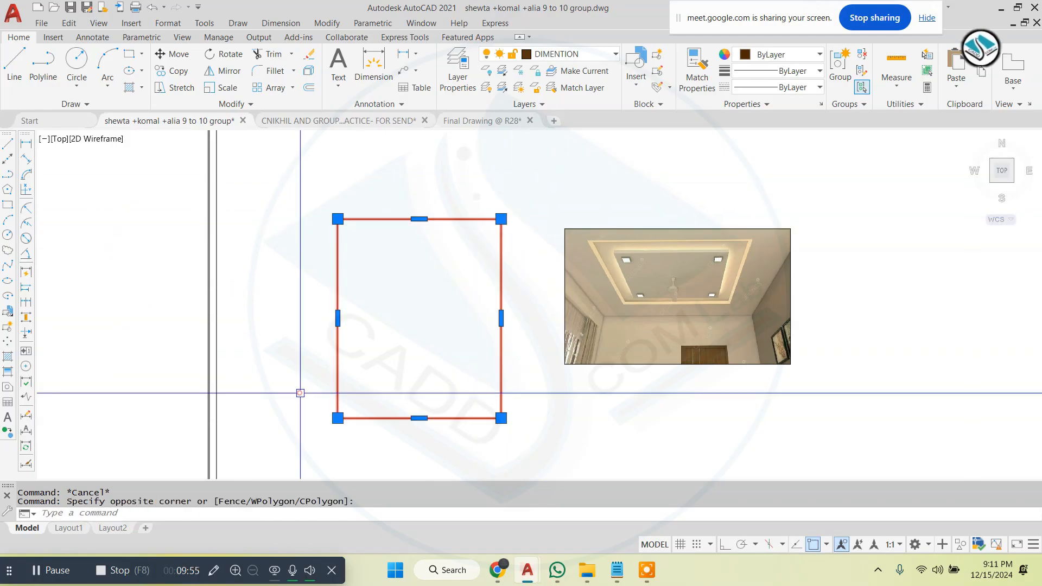
scroll(477, 240, down, 1)
scroll(435, 245, up, 1)
key(Escape)
scroll(670, 258, up, 5)
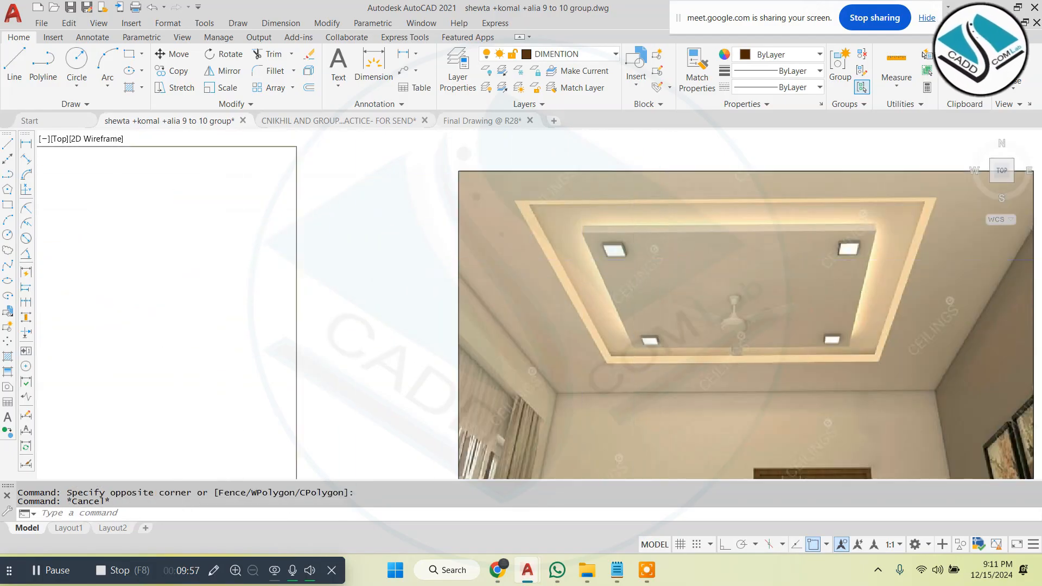
scroll(459, 305, down, 6)
scroll(473, 297, up, 2)
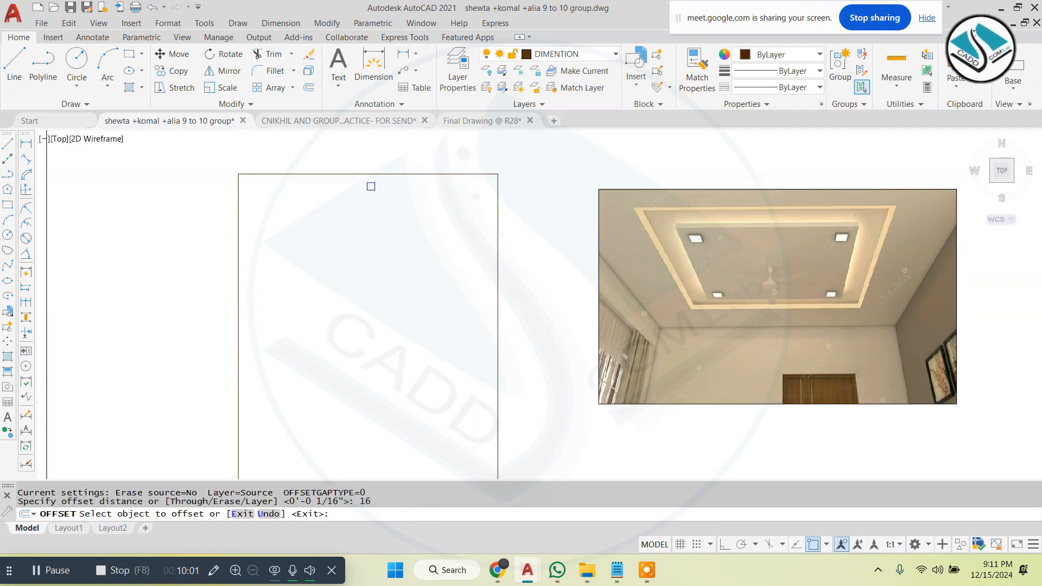
scroll(479, 254, down, 2)
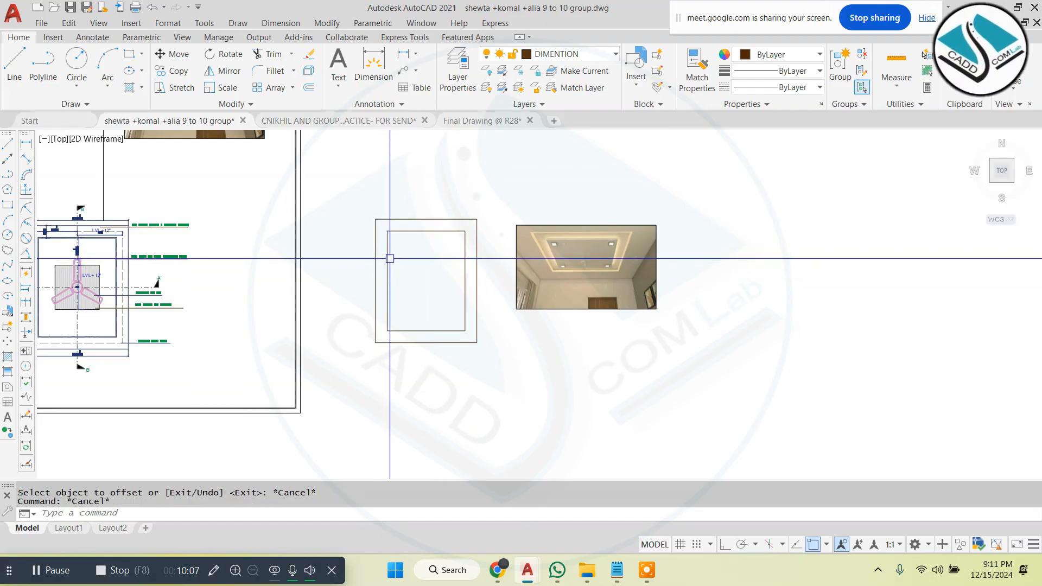
key(Escape)
scroll(391, 223, up, 2)
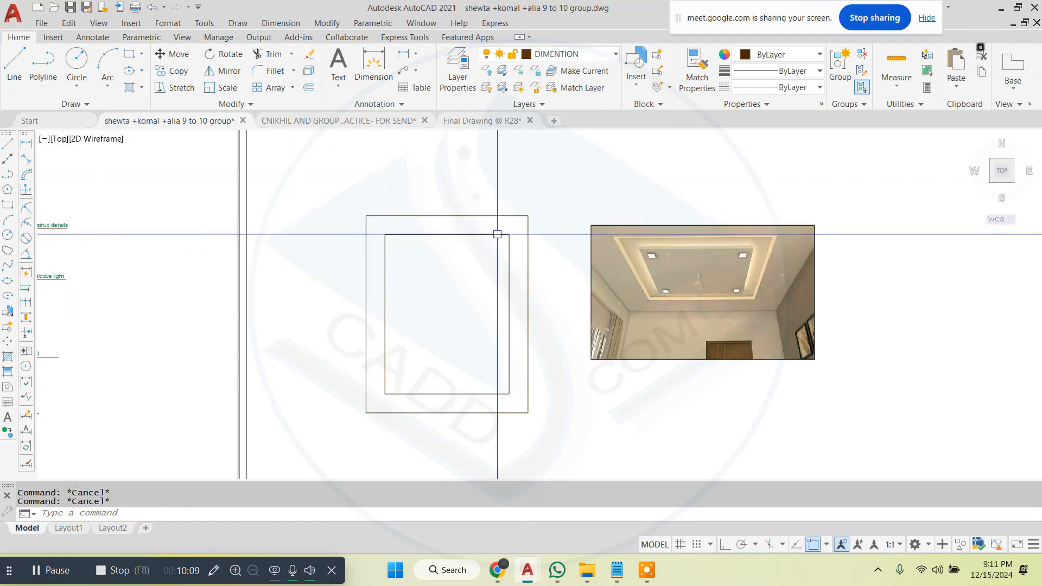
- Draw a vertical and a horizontal line through the centre of the inner rectangle, joining the midpoints of its opposite sides
scroll(497, 234, down, 2)
text(l)
key(Return)
scroll(543, 244, up, 5)
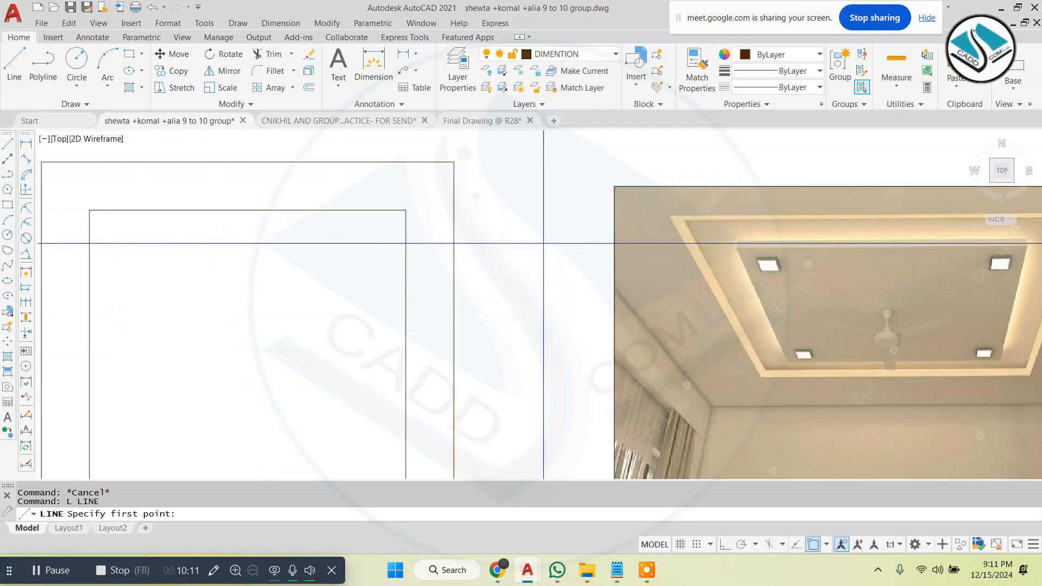
scroll(489, 208, down, 4)
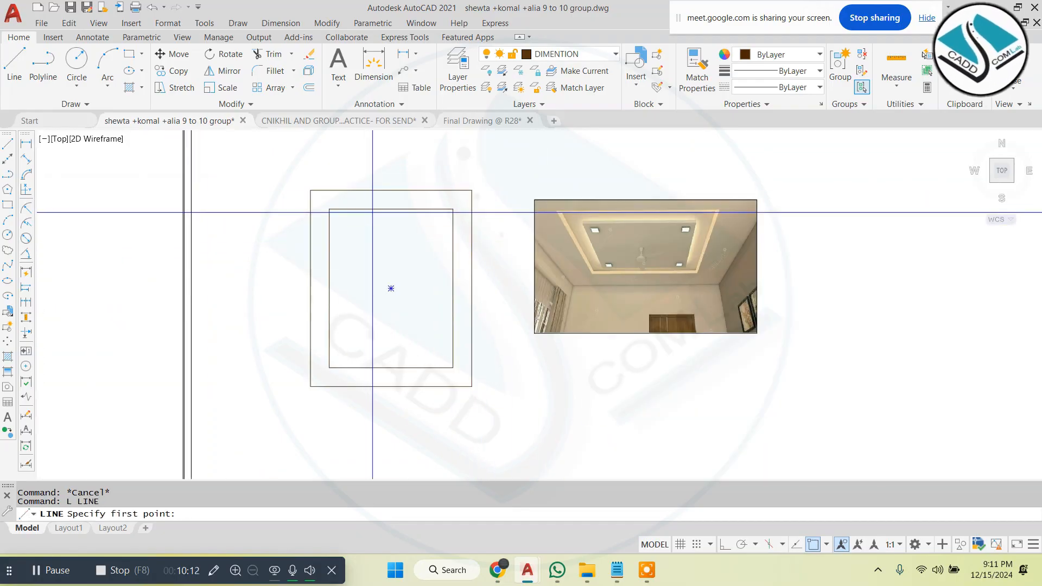
click(391, 368)
key(Escape)
key(Return)
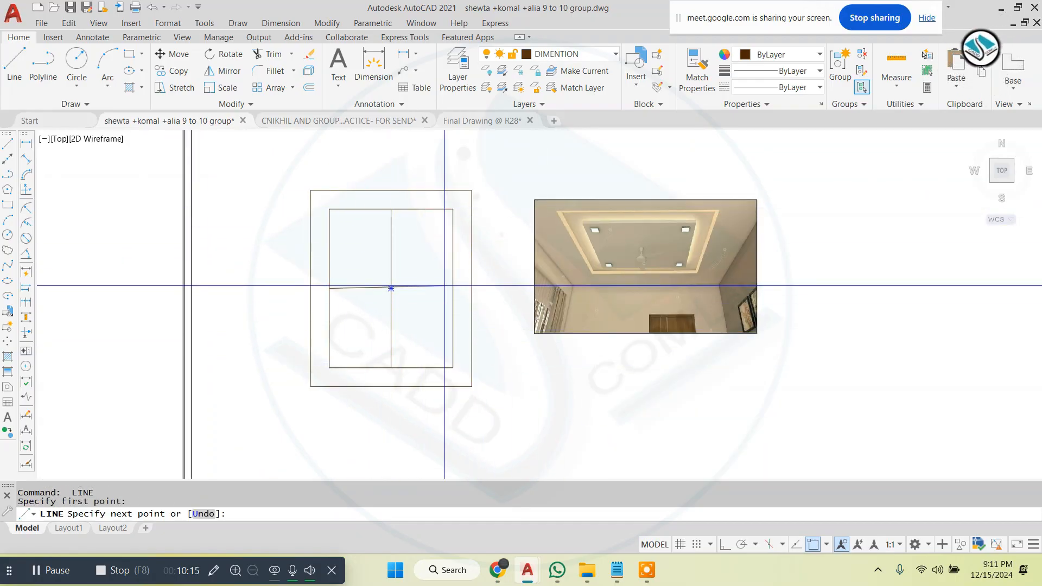
click(453, 289)
key(Escape)
scroll(369, 291, up, 2)
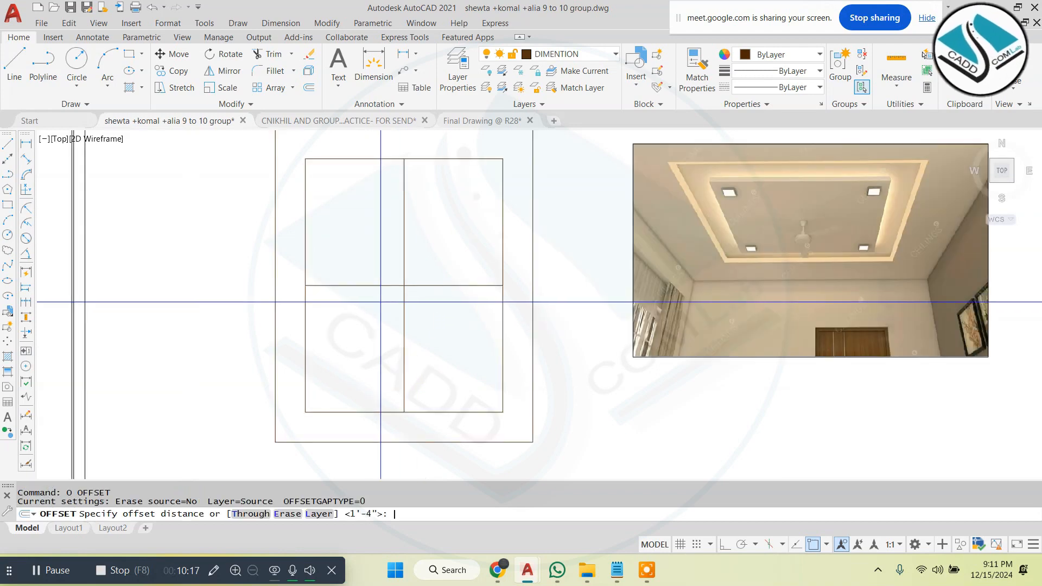
text(9)
key(Return)
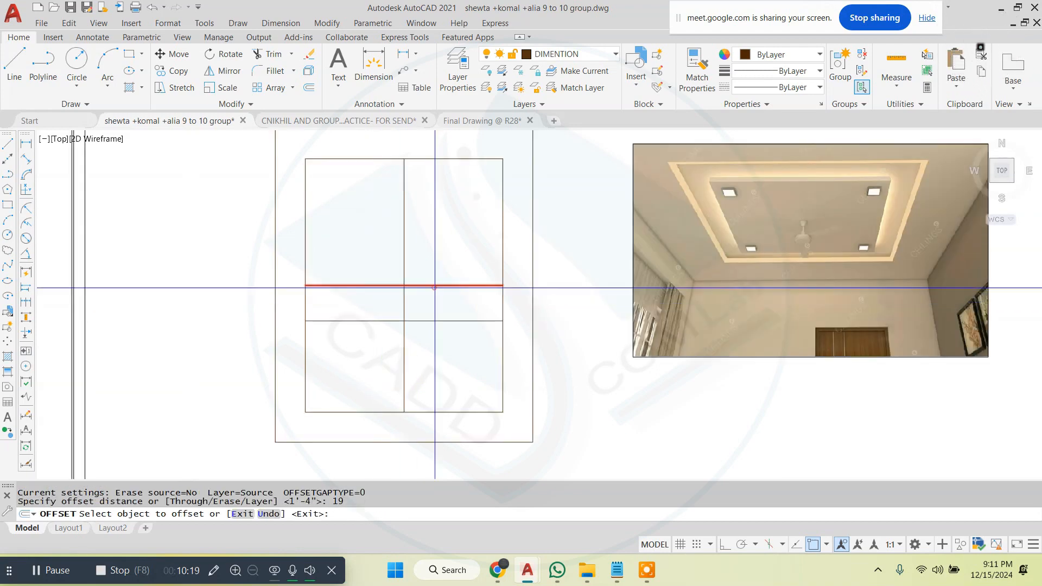
click(434, 287)
- Offset the horizontal and vertical centre lines 22" to both sides
text(2)
key(Return)
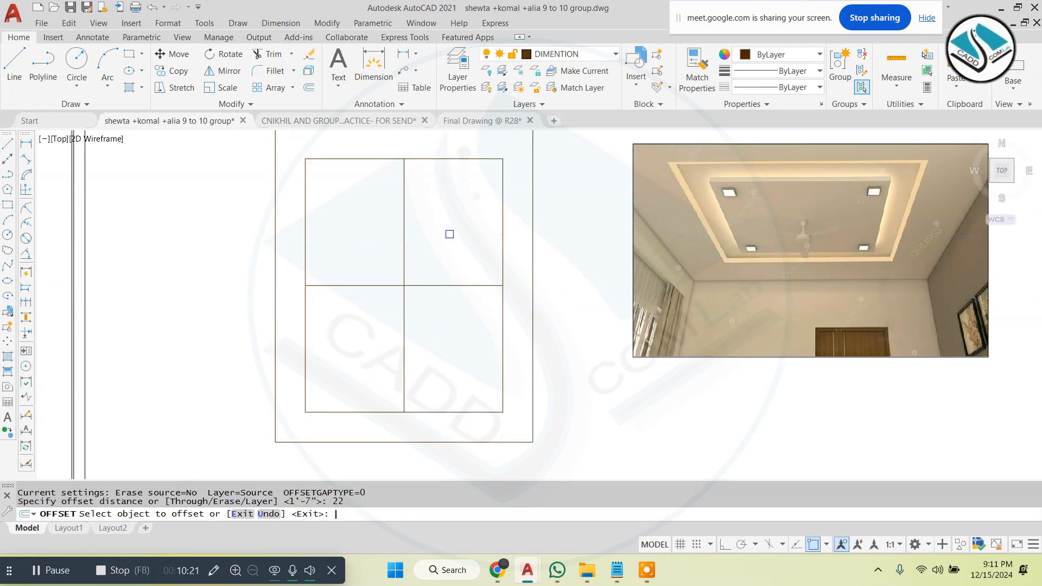
click(407, 286)
click(441, 241)
click(445, 286)
click(449, 307)
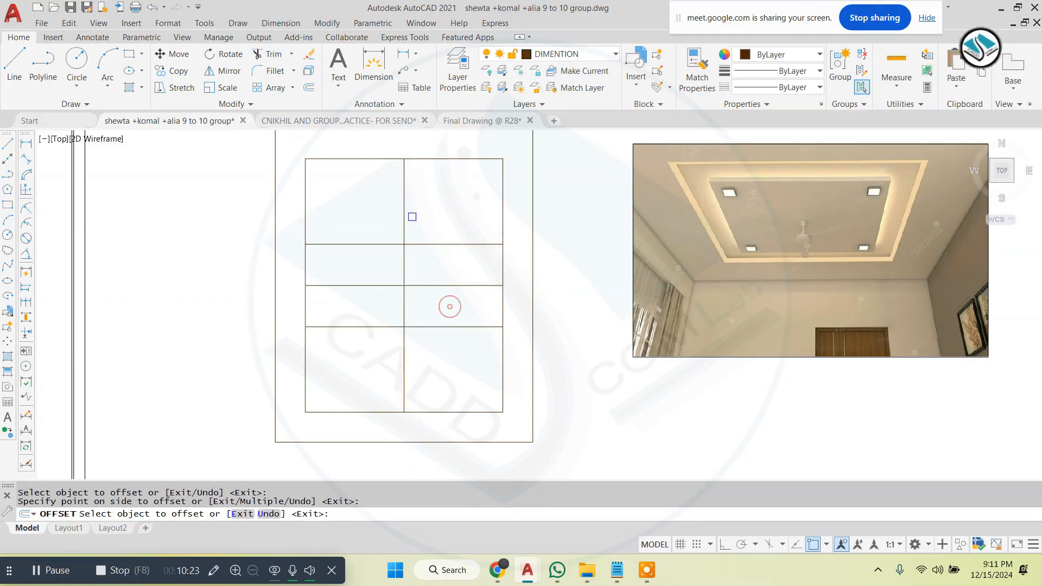
click(380, 228)
click(404, 233)
click(428, 234)
key(Escape)
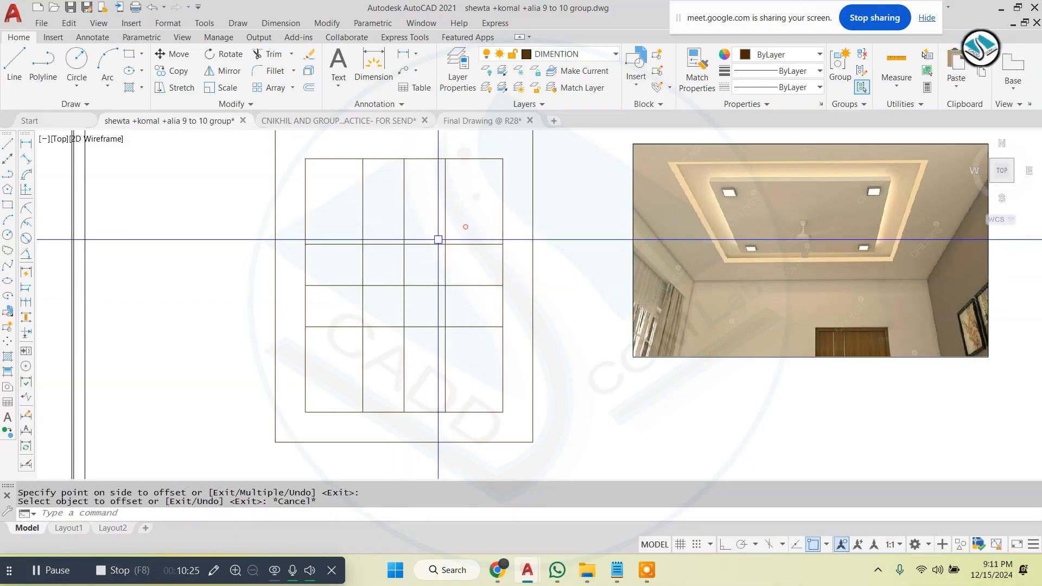
- Trim the line ends outside the central square formed by the offset lines
text(tr)
key(Return)
click(353, 228)
click(353, 207)
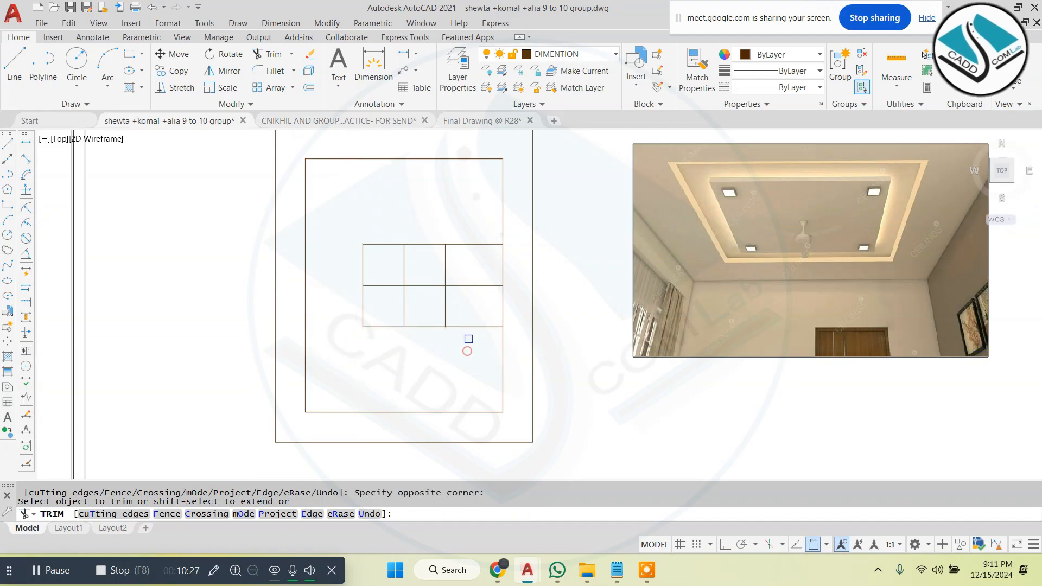
click(482, 222)
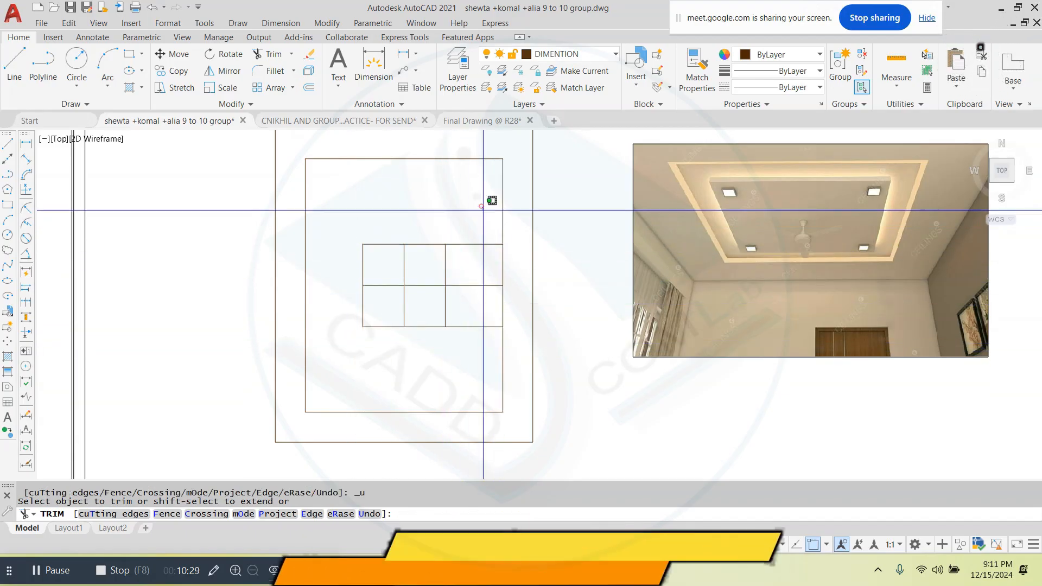
click(447, 272)
key(Escape)
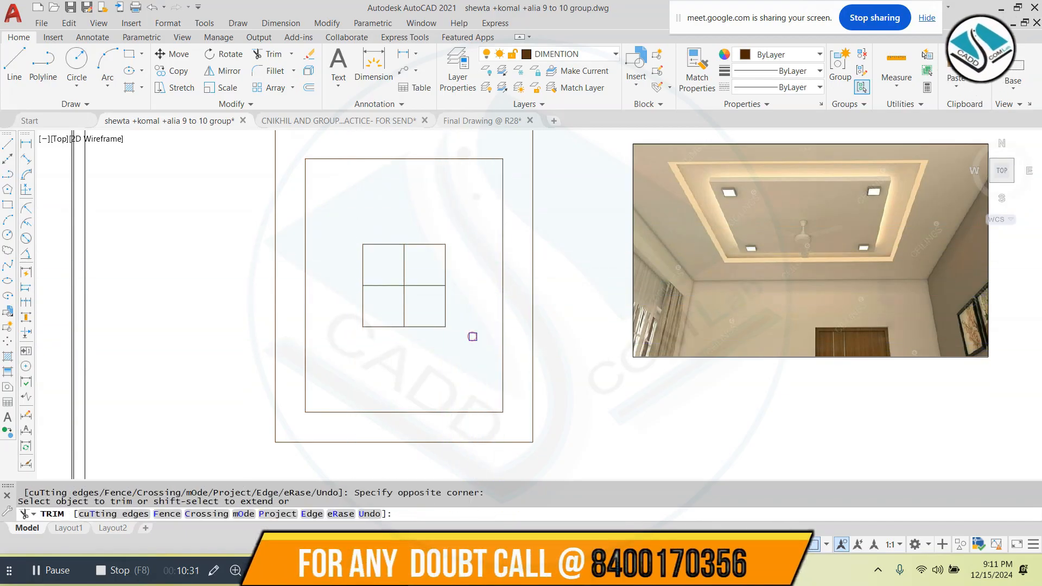
key(Escape)
- Delete the two crossing centre lines inside the central square
click(415, 263)
click(391, 298)
key(Delete)
key(Escape)
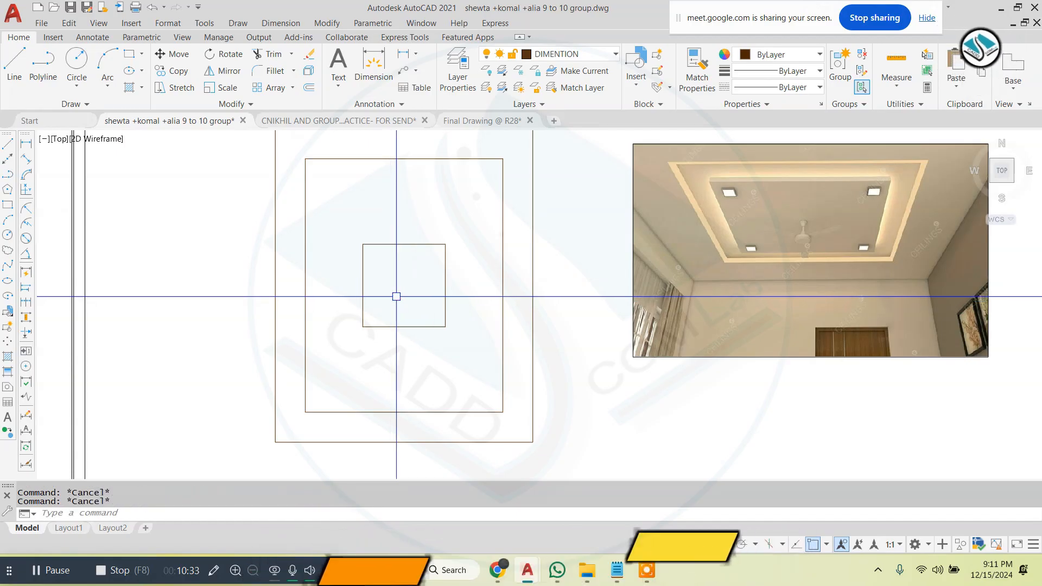
- Join the four sides of the central square into a single polyline
text(j)
key(Return)
click(472, 216)
click(344, 363)
key(Return)
scroll(446, 202, down, 4)
key(Escape)
key(Escape)
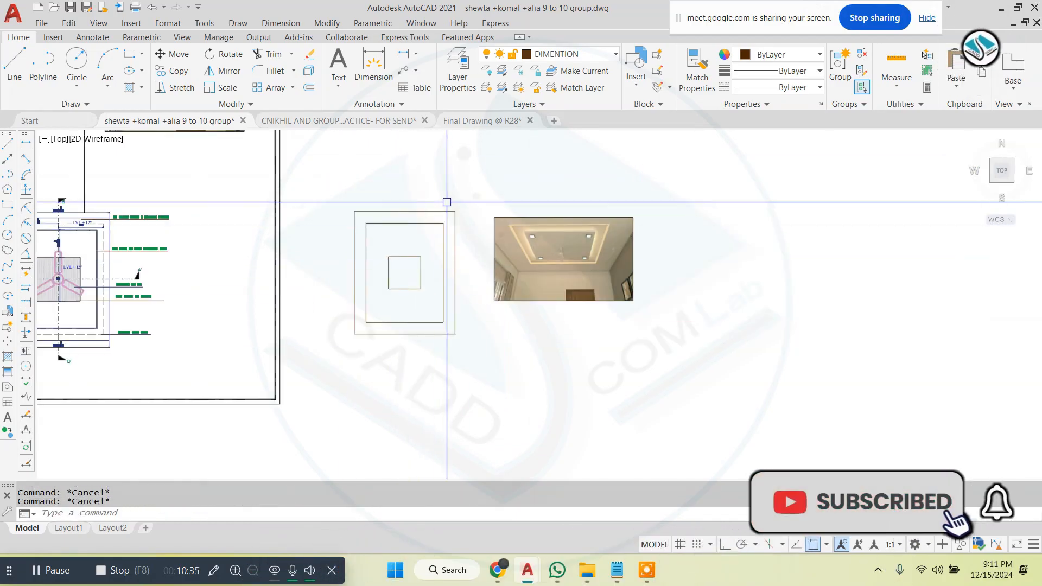
scroll(447, 202, up, 2)
key(Return)
click(496, 193)
click(291, 225)
key(Escape)
key(Return)
click(377, 236)
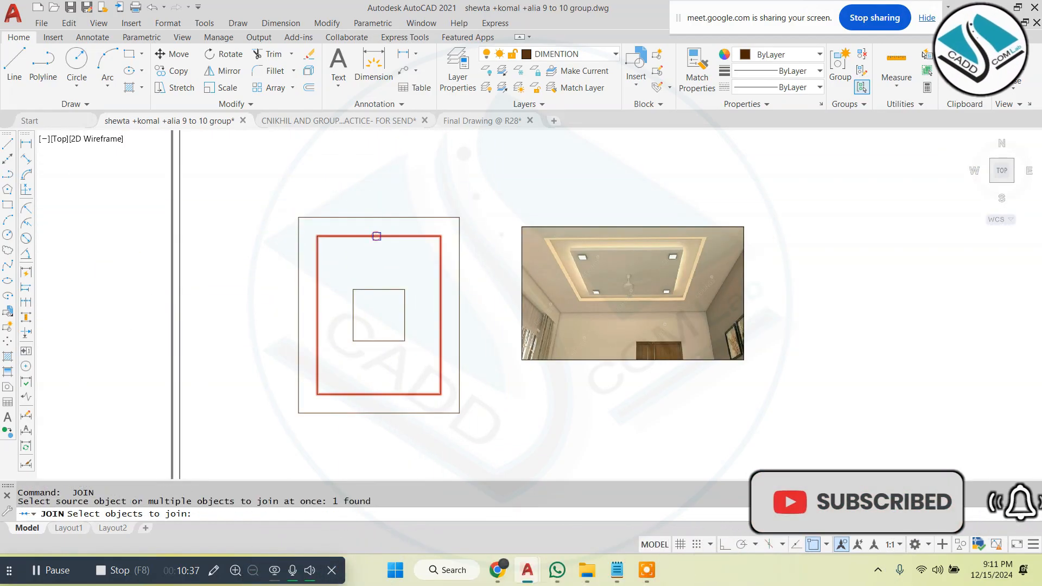
key(Escape)
key(Escape)
- Offset the central square outward by 0.5"
scroll(378, 299, up, 2)
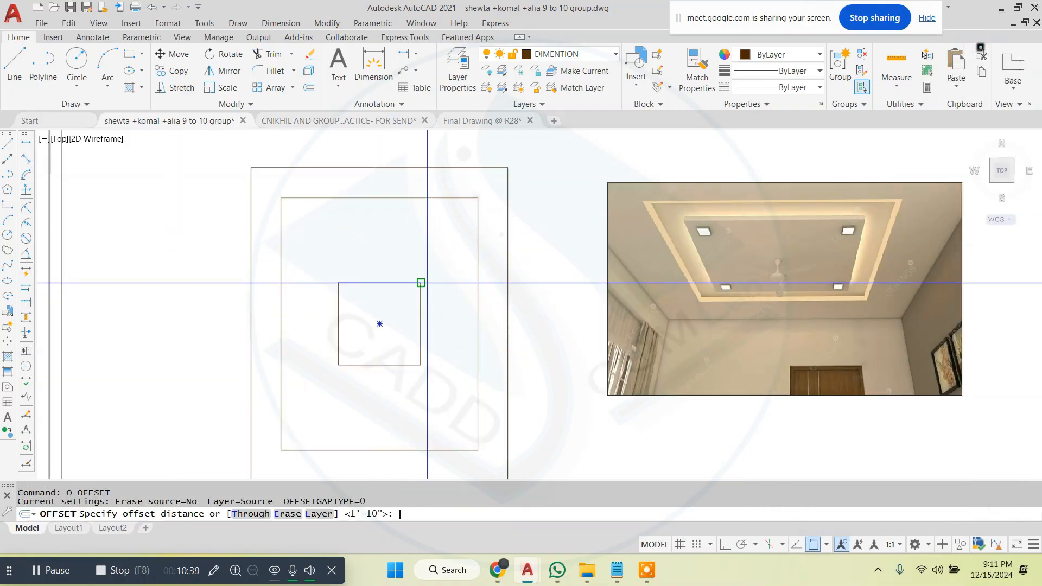
text(75)
key(Return)
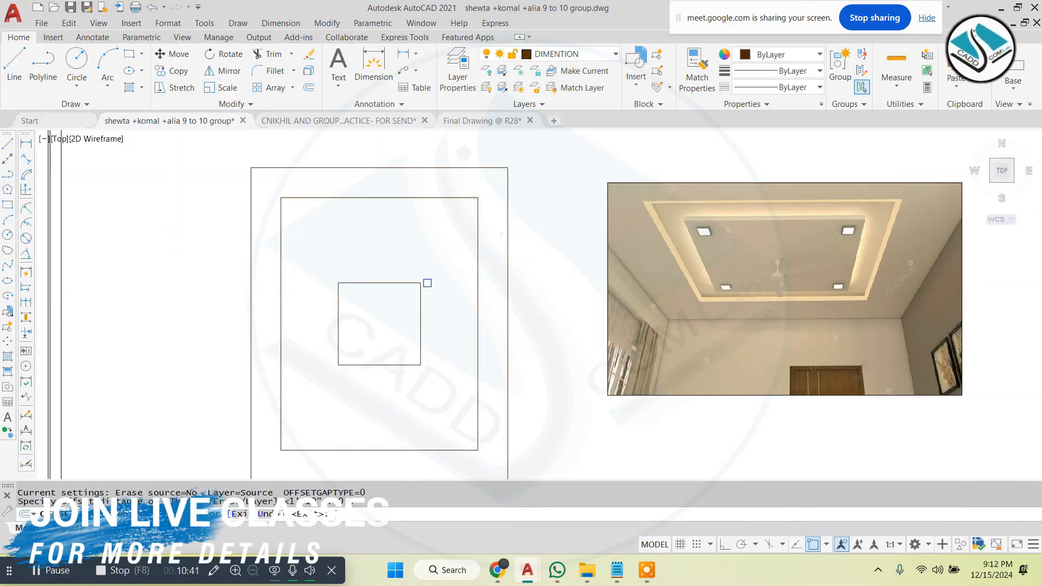
scroll(392, 262, up, 4)
click(374, 313)
click(384, 266)
scroll(439, 277, up, 2)
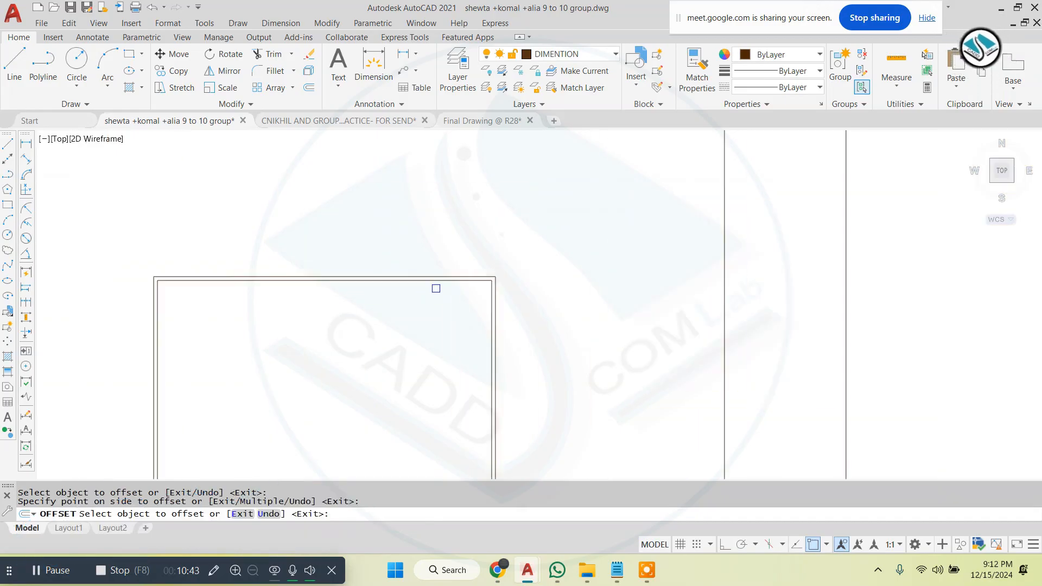
key(Escape)
key(Escape)
- Change the colour of the outer line of the doubled central square to yellow
click(476, 277)
click(808, 54)
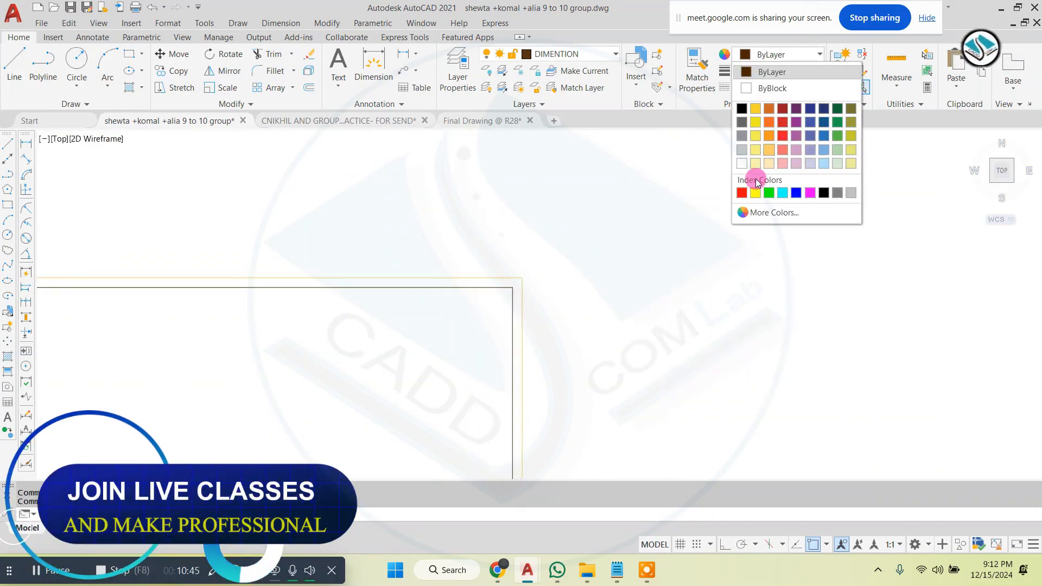
click(755, 193)
key(Escape)
- Offset the middle rectangle, between the room outline and the central square, by 0.5"
scroll(621, 281, down, 5)
scroll(835, 254, up, 5)
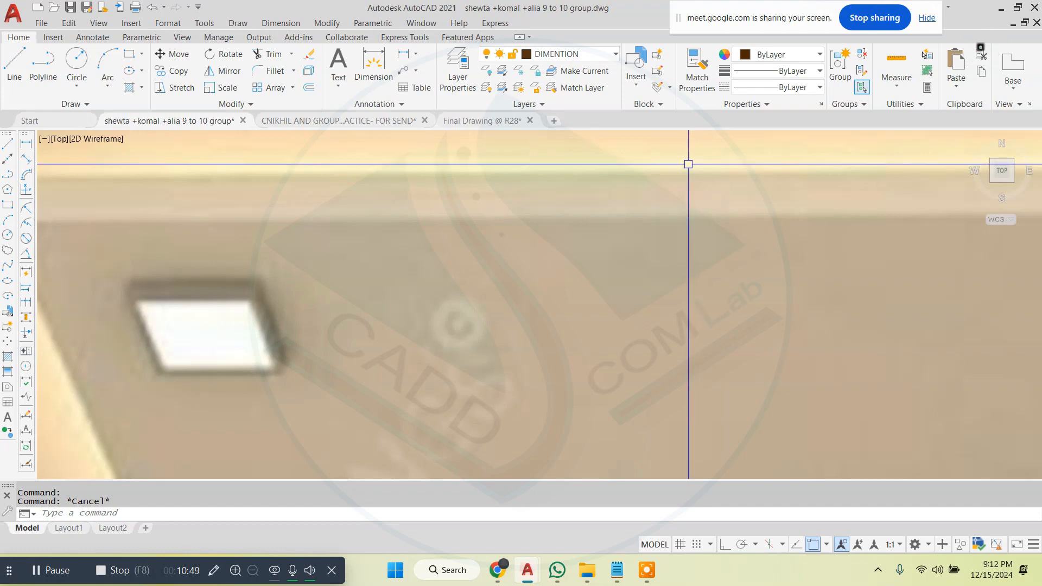
scroll(600, 241, down, 6)
scroll(407, 242, up, 3)
scroll(458, 270, down, 3)
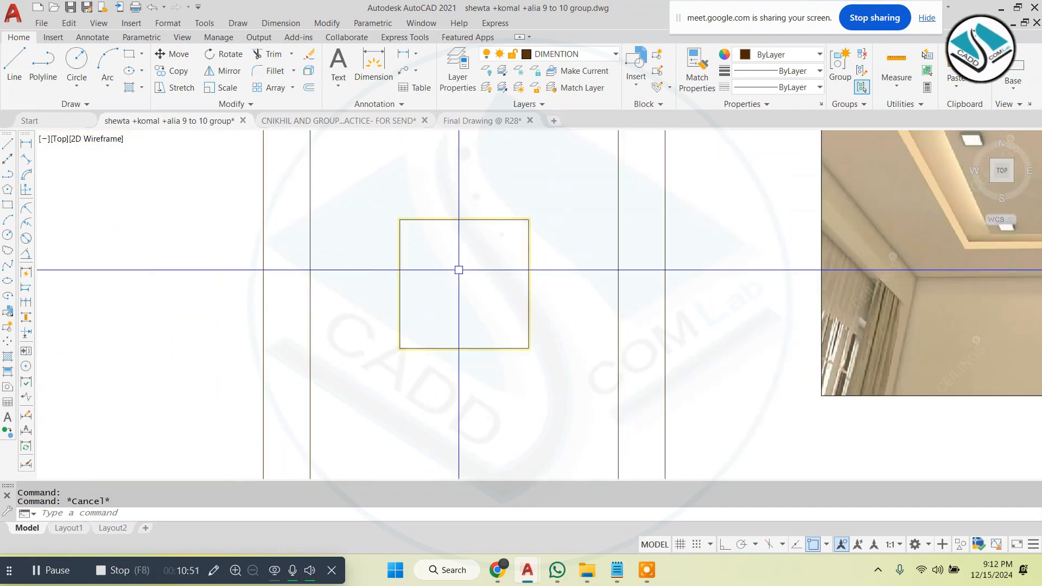
text(o)
key(Return)
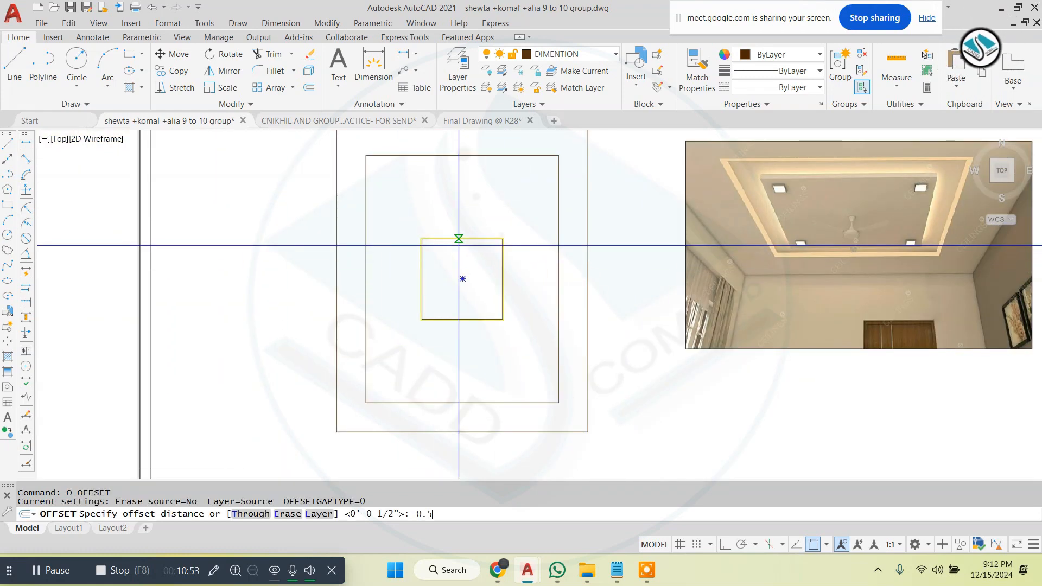
text(0.5)
key(Return)
scroll(456, 142, up, 5)
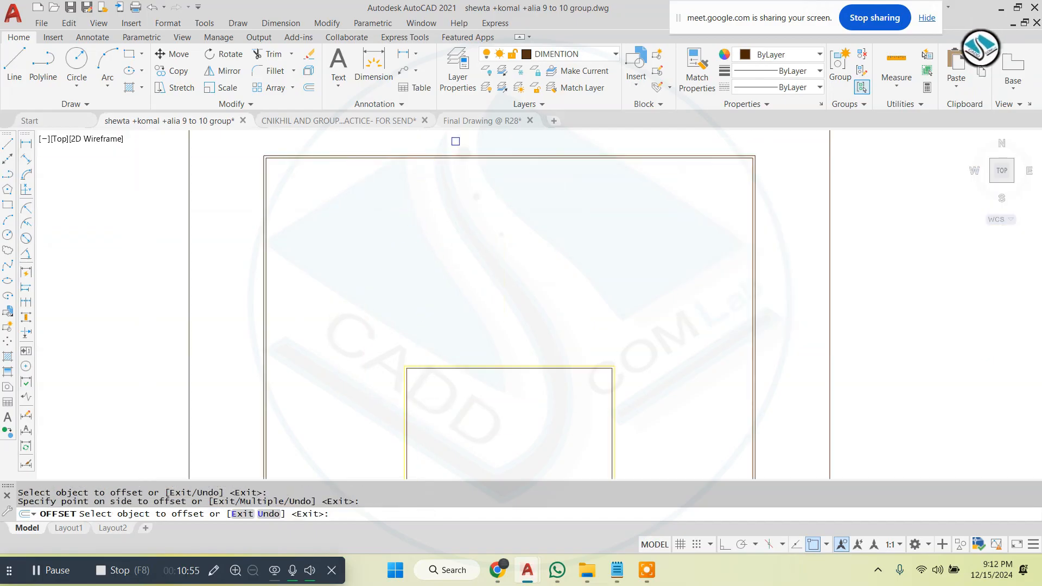
key(Escape)
- Match the yellow central square's properties onto the inner line of the doubled middle rectangle
text(ma)
key(Return)
scroll(491, 285, down, 5)
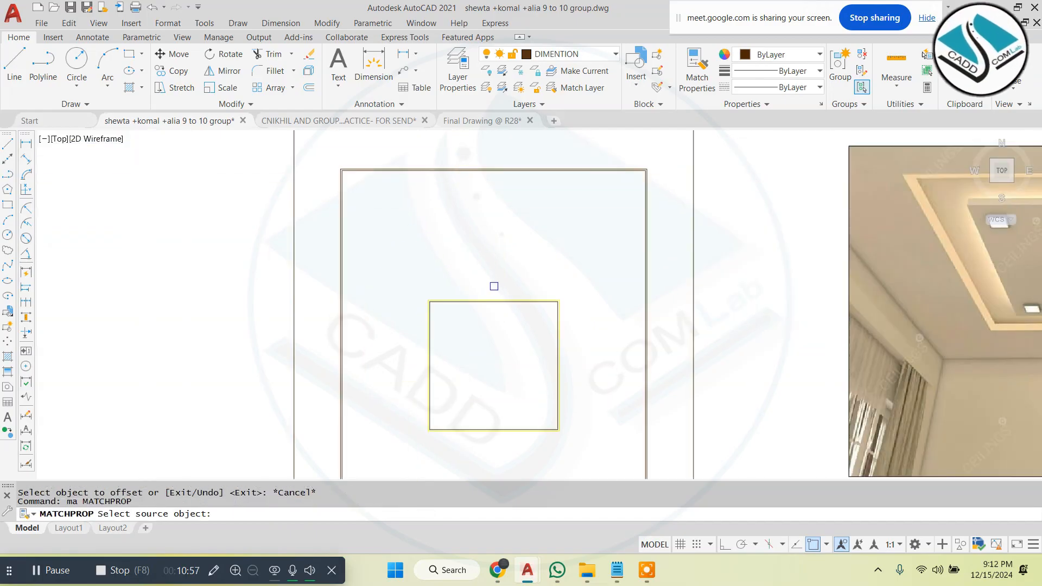
scroll(477, 323, up, 4)
click(477, 323)
scroll(484, 332, up, 2)
click(482, 251)
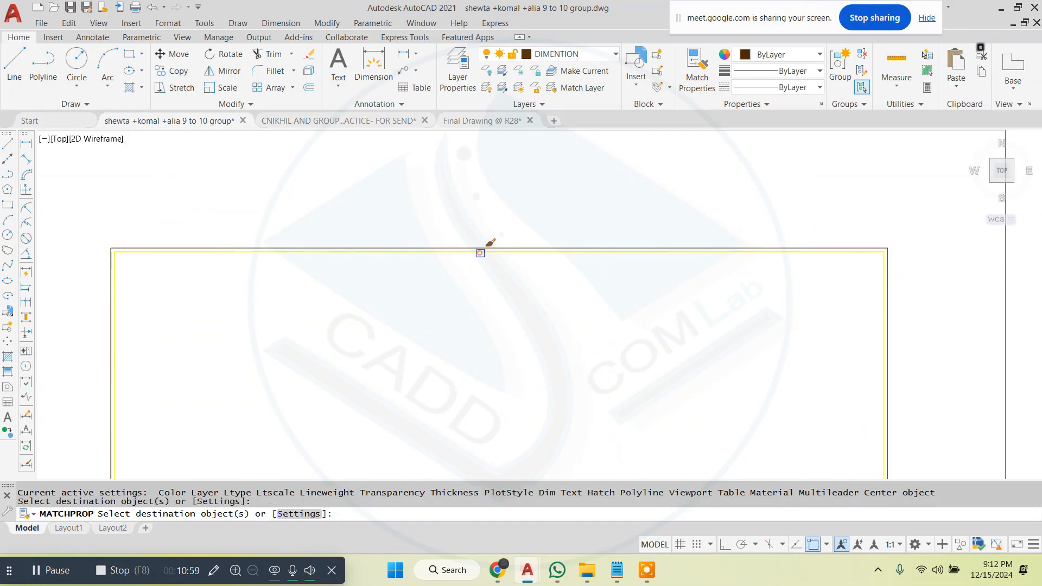
key(Escape)
- Explode all the nested rectangles of the new ceiling plan into separate lines
scroll(478, 262, down, 7)
scroll(526, 274, up, 2)
scroll(526, 275, down, 4)
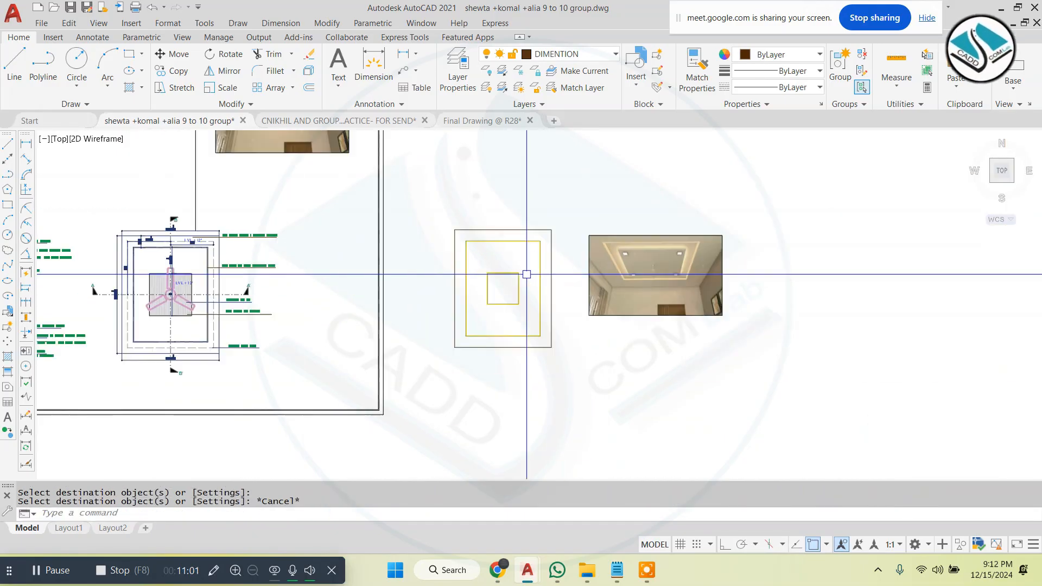
scroll(545, 250, up, 2)
click(586, 163)
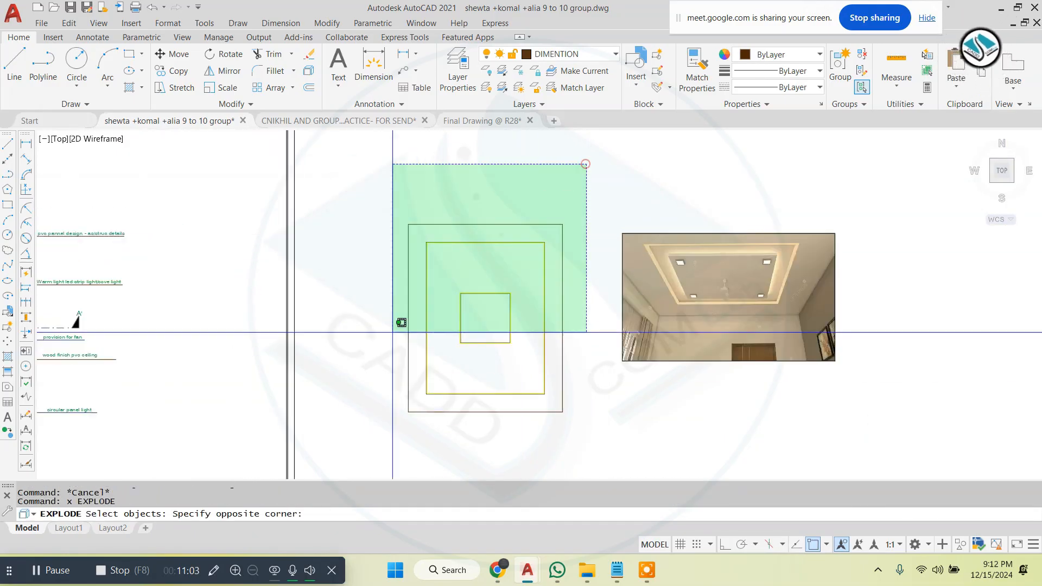
click(357, 438)
key(Return)
key(Escape)
- Examine the panel lights and the lit border of the ceiling in the reference photo
scroll(494, 229, up, 2)
scroll(500, 230, down, 4)
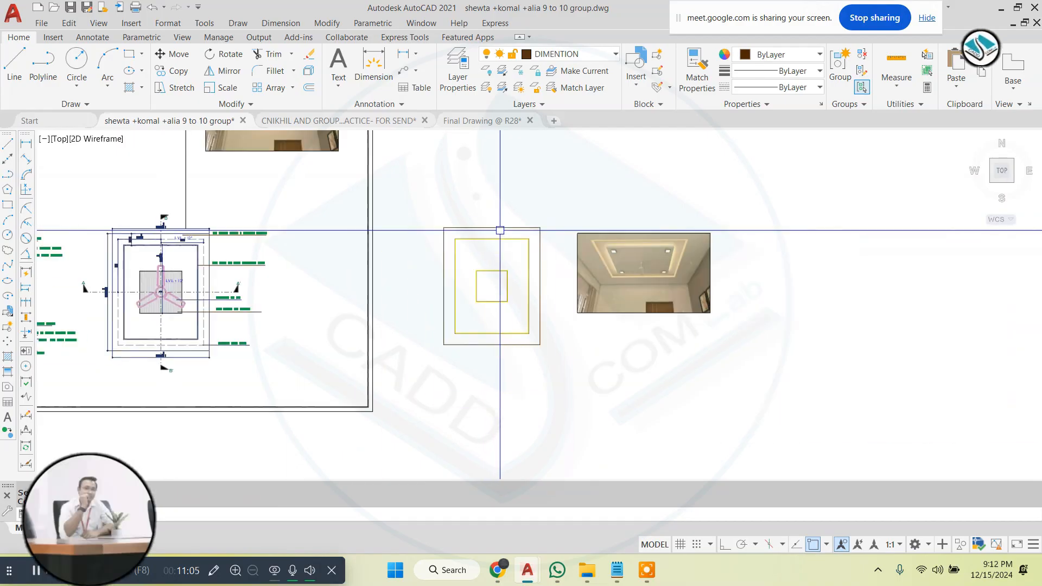
scroll(775, 319, up, 6)
scroll(706, 293, down, 2)
scroll(670, 281, up, 6)
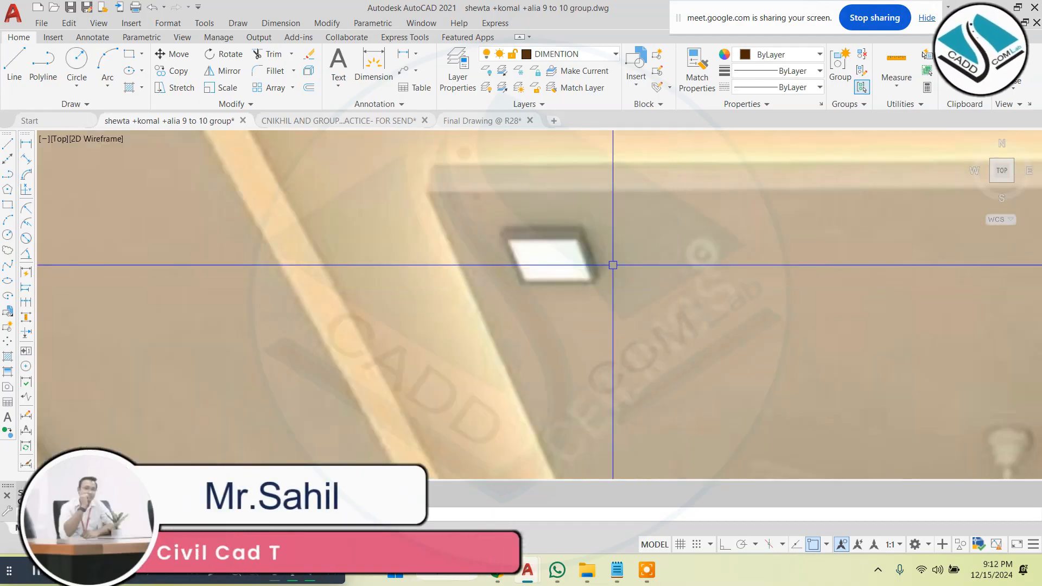
scroll(551, 241, down, 6)
scroll(453, 245, down, 4)
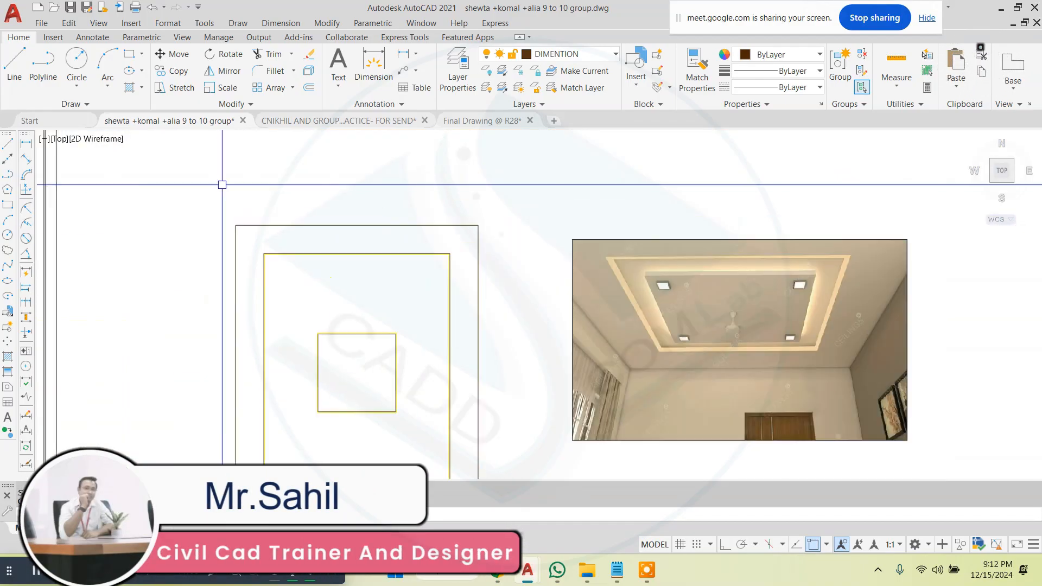
- Measure the gap between the top edges of the middle rectangle and the outer rectangle with a linear dimension
scroll(449, 225, up, 4)
click(408, 266)
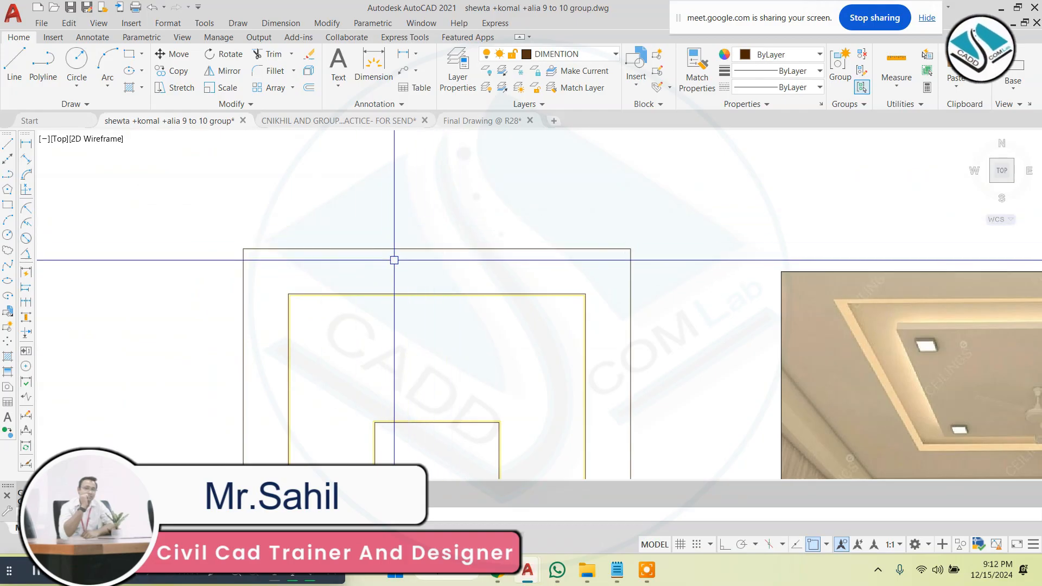
click(280, 23)
click(294, 75)
click(281, 23)
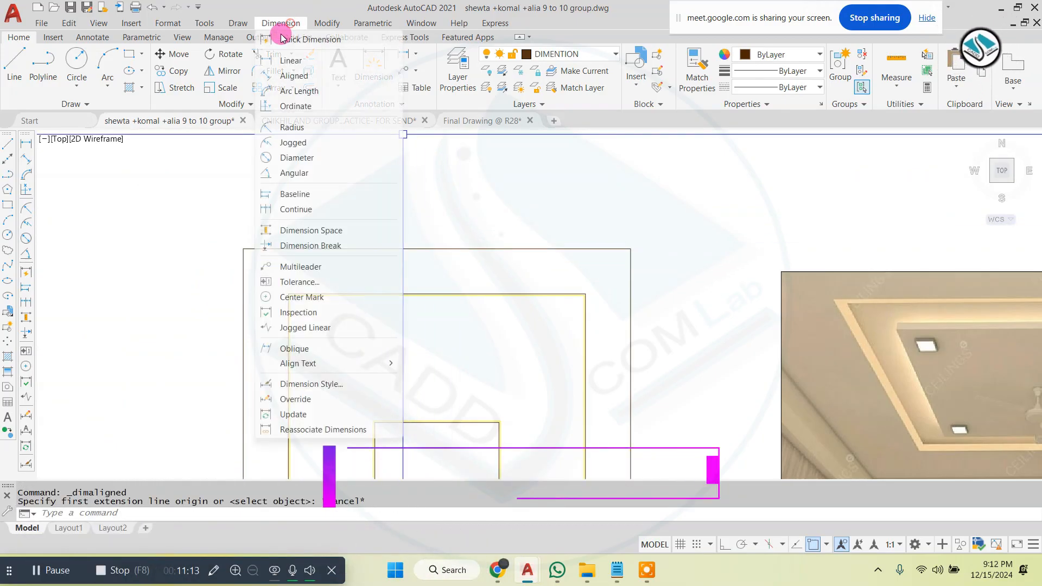
click(293, 60)
scroll(441, 279, up, 3)
click(451, 304)
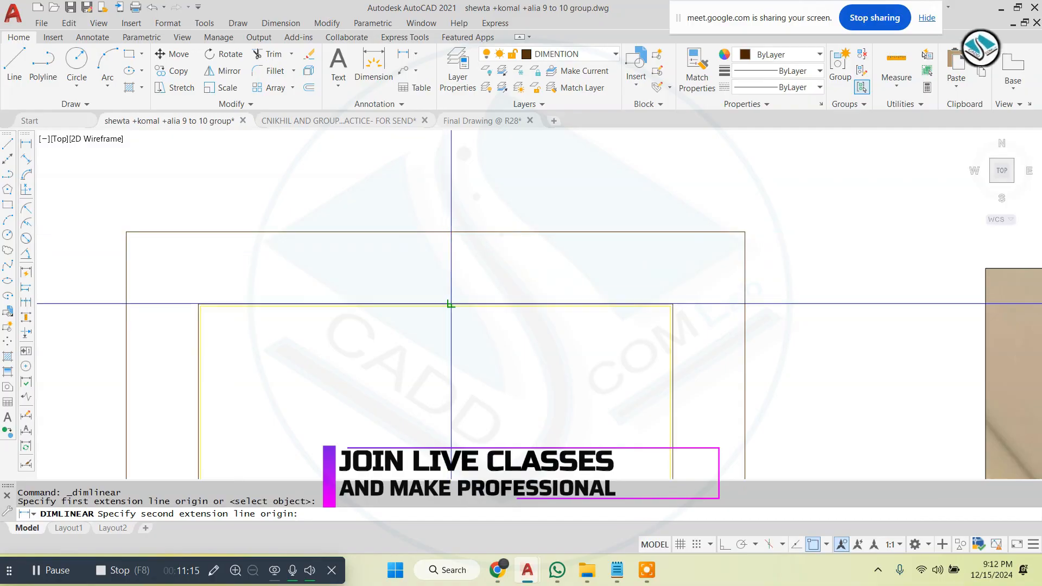
click(452, 232)
key(Escape)
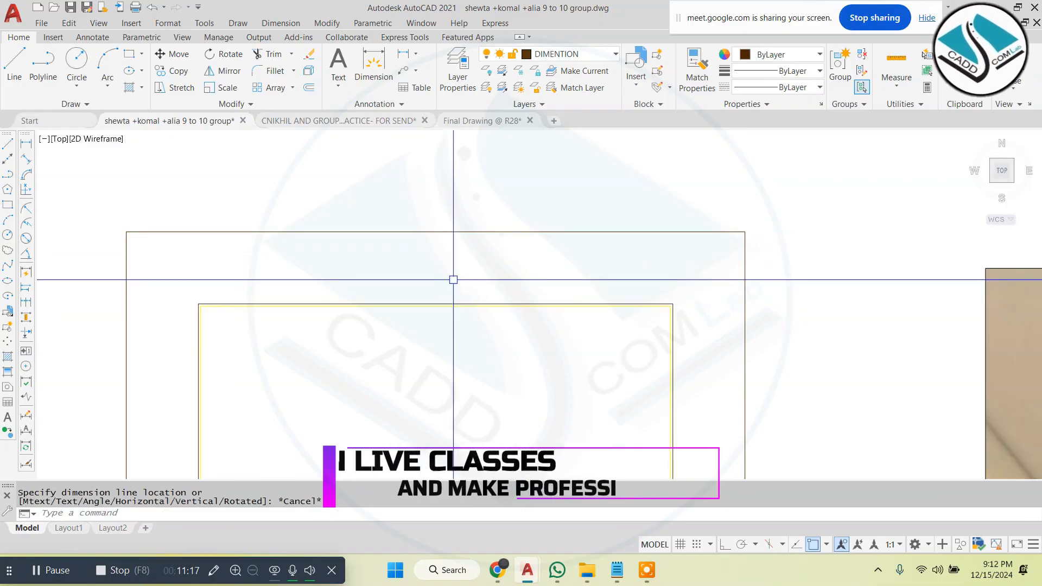
- Offset the top line of the outer rectangle 8" inward
text(o)
key(Return)
text(8)
key(Return)
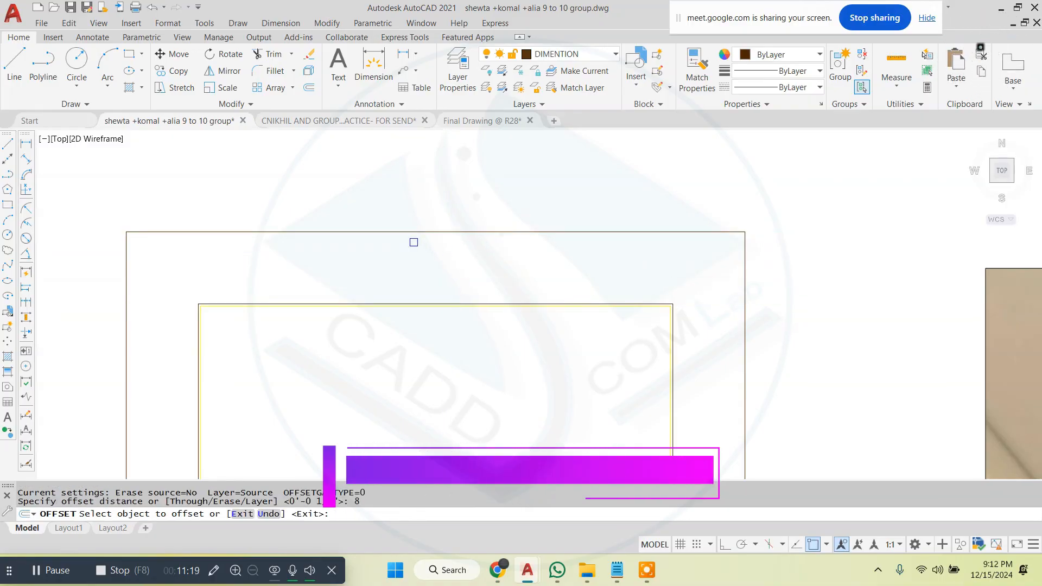
click(414, 233)
click(421, 278)
scroll(409, 231, down, 2)
key(Escape)
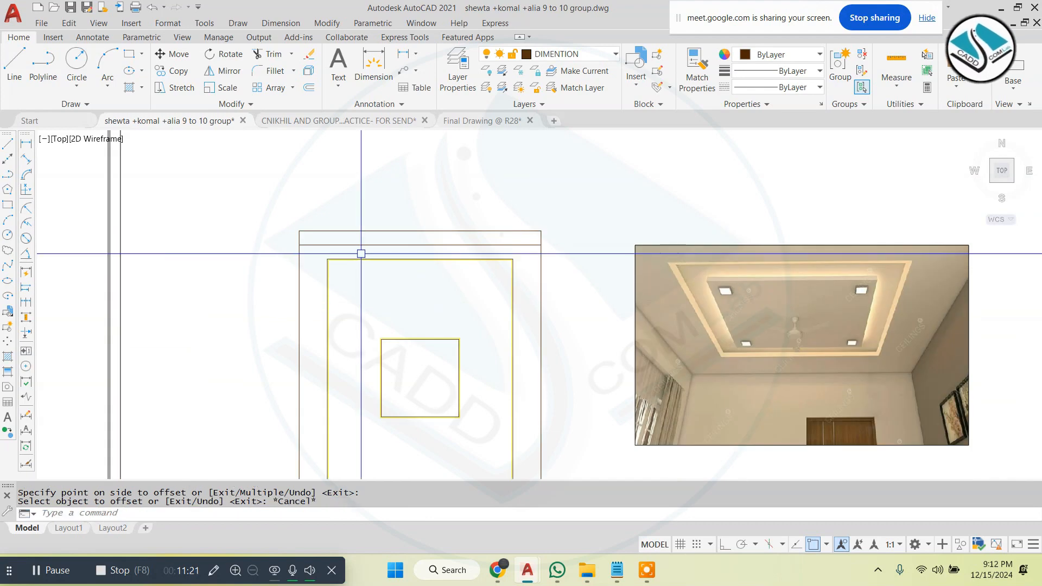
- Move the two ceiling section drawings from below the finished plan to its right side
click(519, 263)
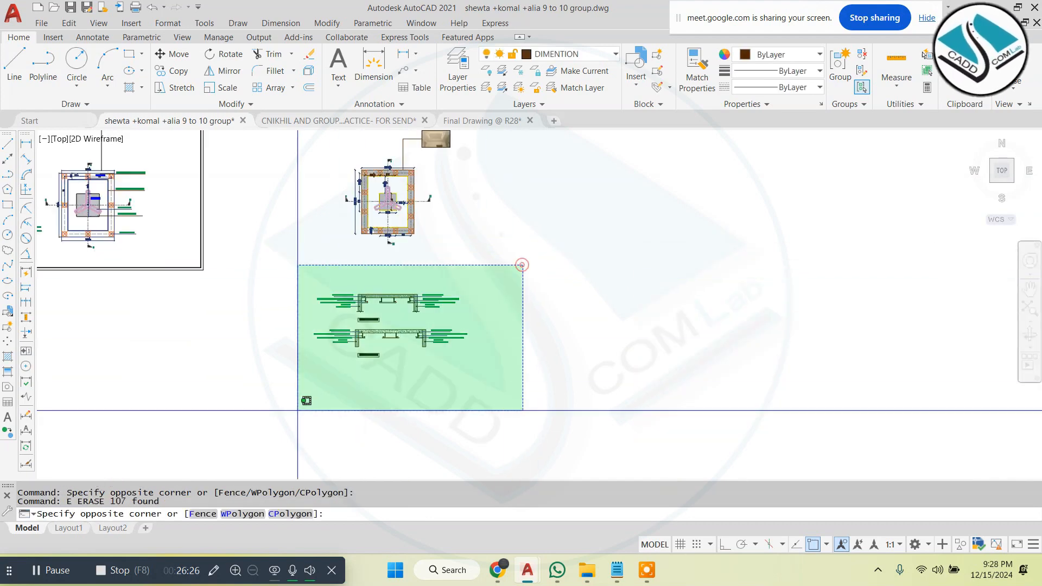
click(279, 407)
text(m)
key(Return)
click(458, 299)
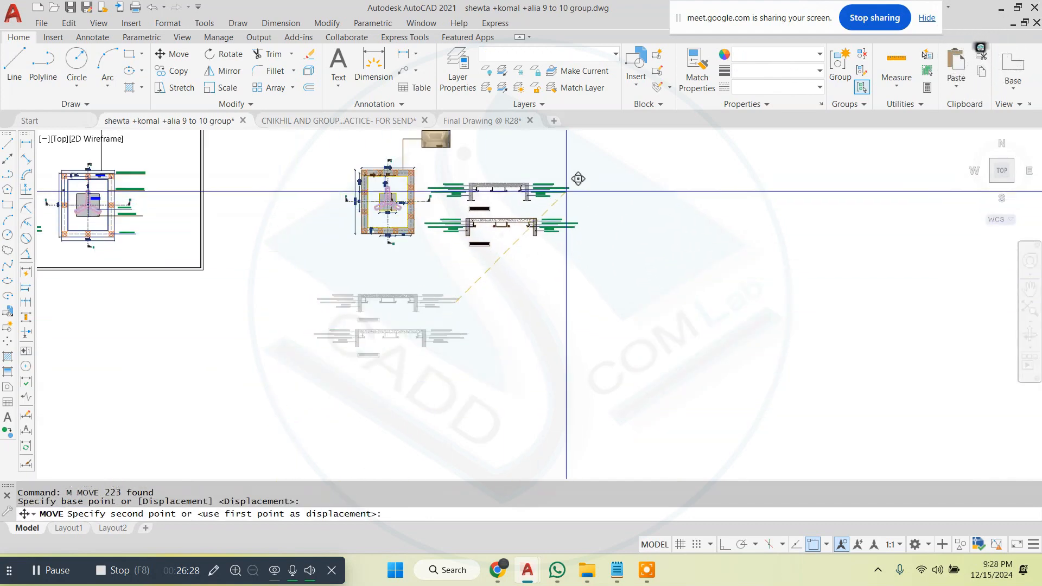
click(570, 184)
scroll(540, 225, down, 4)
key(Escape)
- Erase the old framed sheet with its ceiling plan, sections and photo, keeping the new drawings
scroll(500, 205, up, 6)
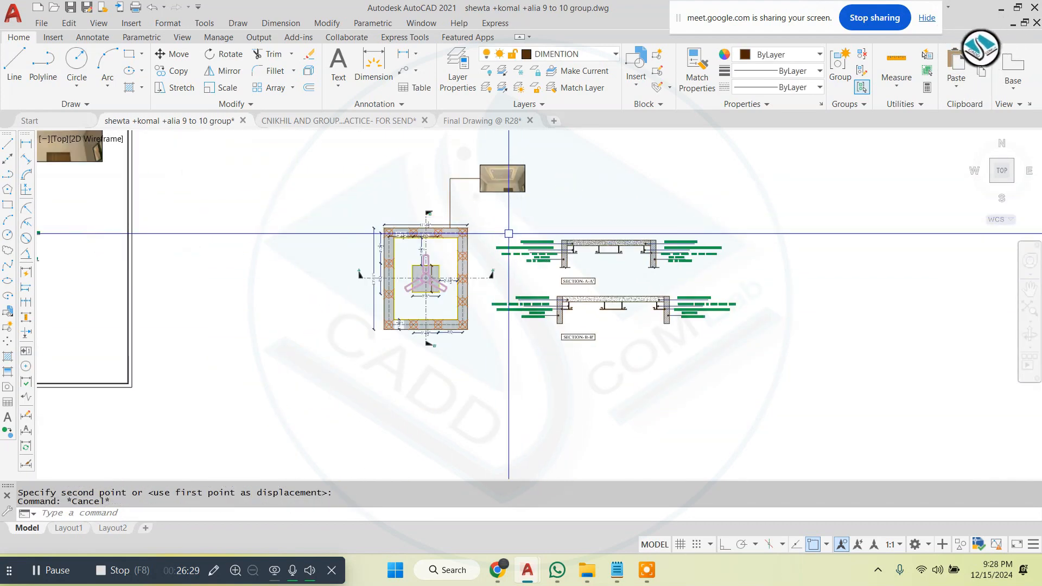
scroll(524, 244, down, 4)
scroll(499, 242, down, 2)
click(449, 165)
key(Escape)
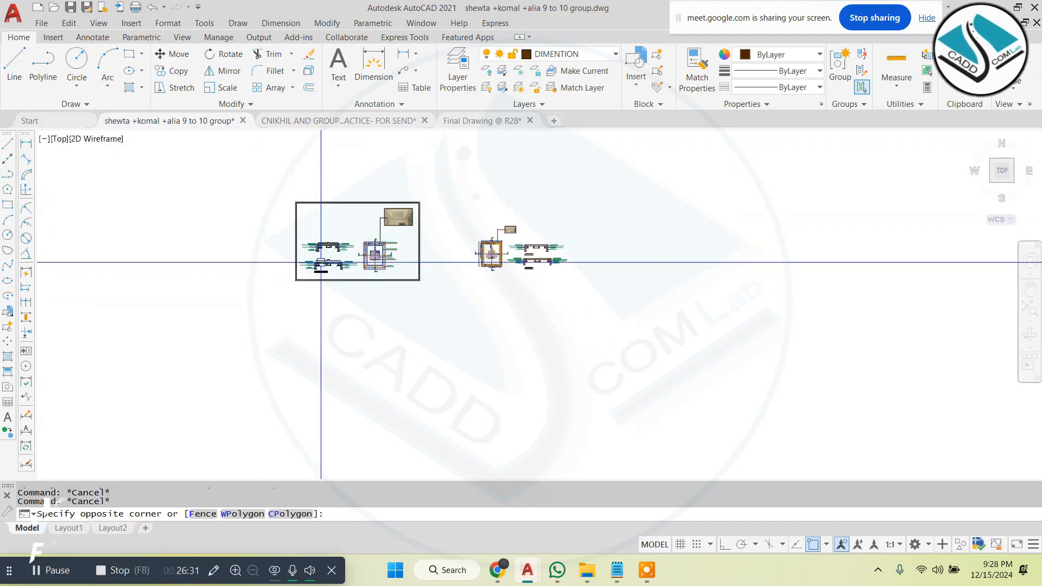
click(443, 184)
click(237, 347)
text(e)
- Move the new ceiling plan, photo and sections to the empty area below the bedroom plans
click(596, 207)
click(414, 327)
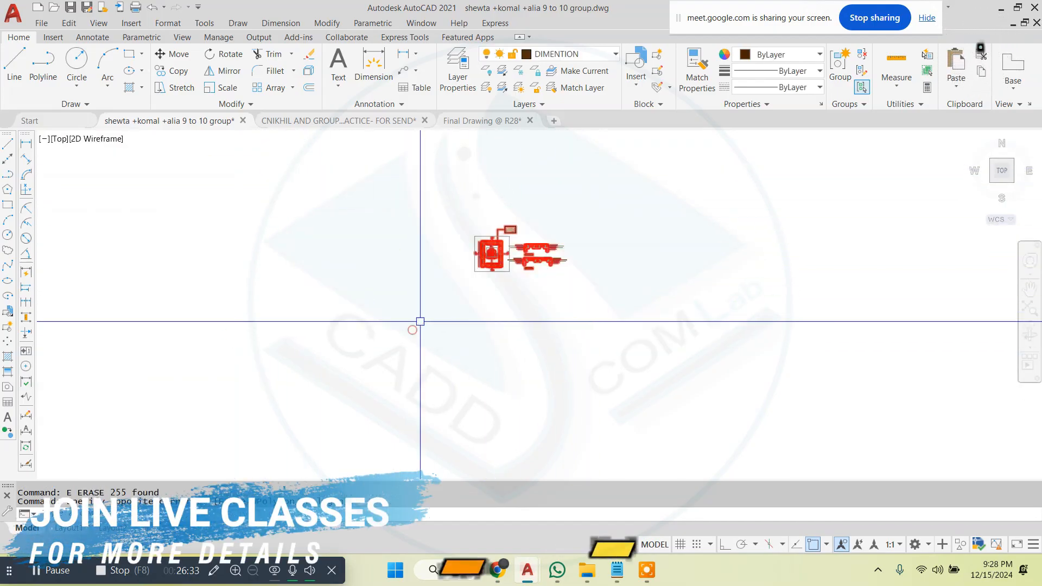
text(m)
click(538, 262)
scroll(534, 246, down, 5)
scroll(461, 282, up, 8)
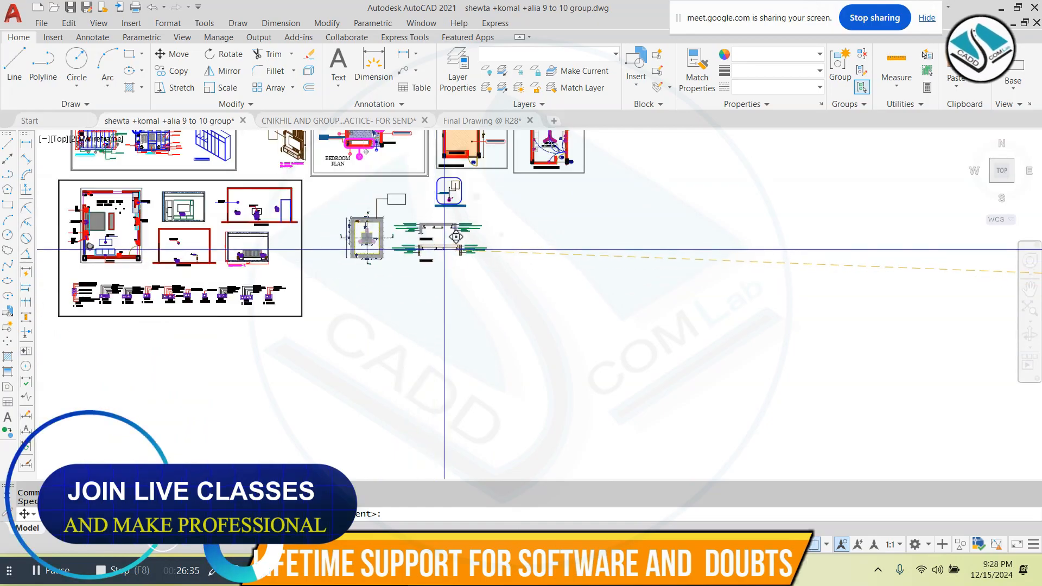
key(Escape)
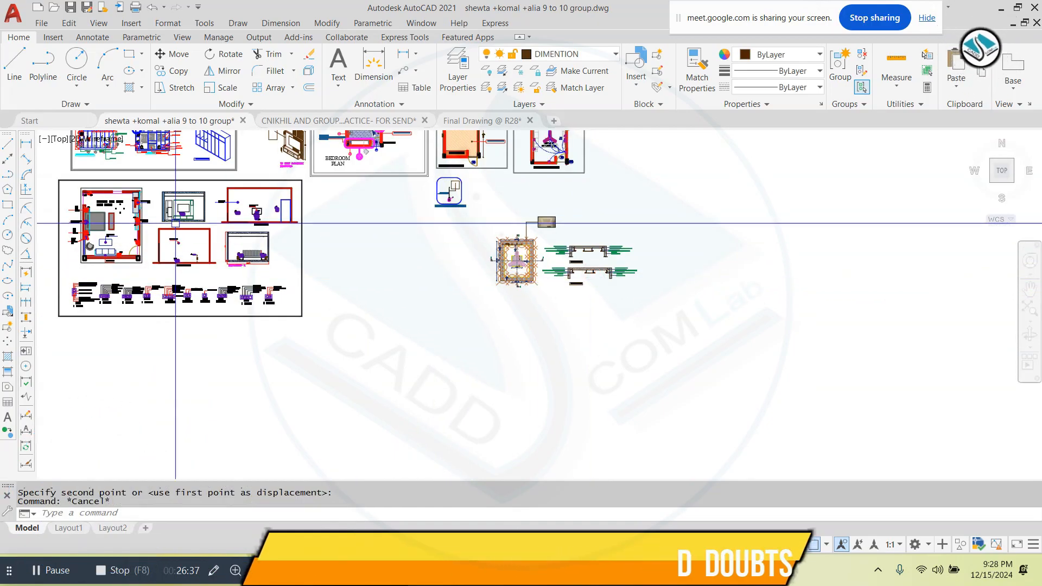
- Regenerate the model to refresh the display of the moved ceiling drawings
text(re)
key(Return)
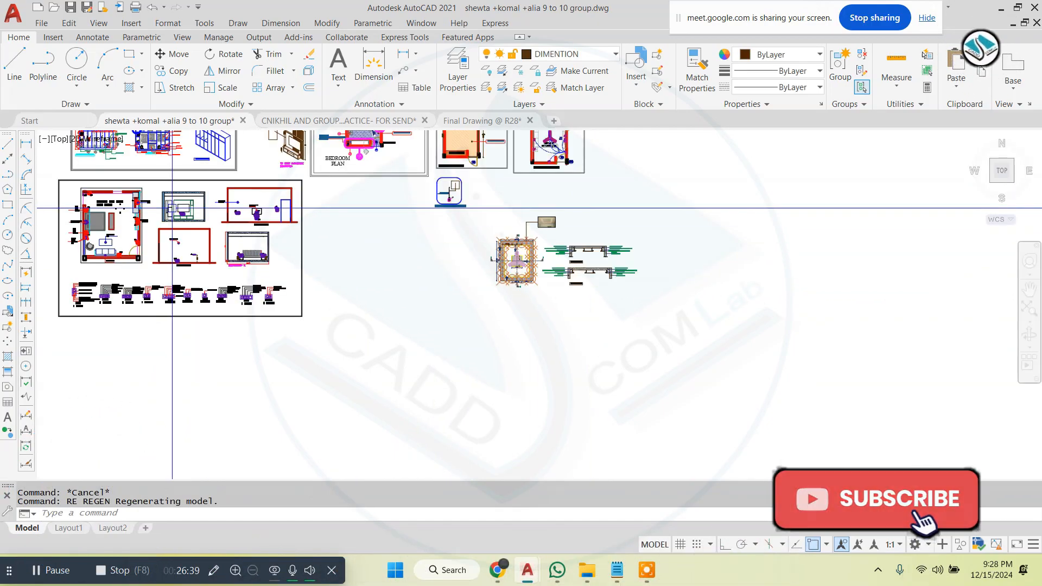
text(re)
key(Return)
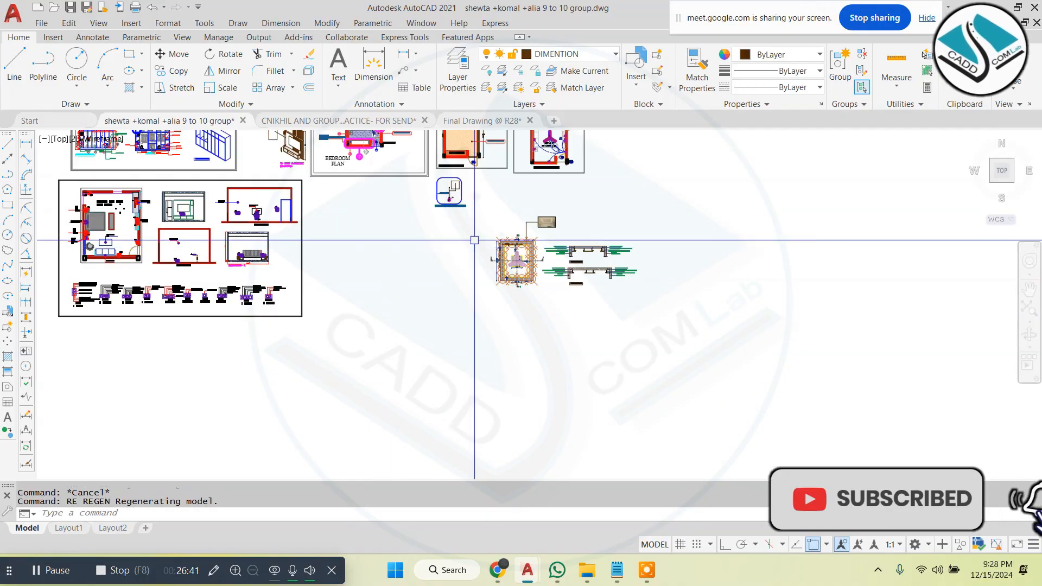
scroll(505, 236, up, 6)
key(Return)
scroll(523, 319, down, 6)
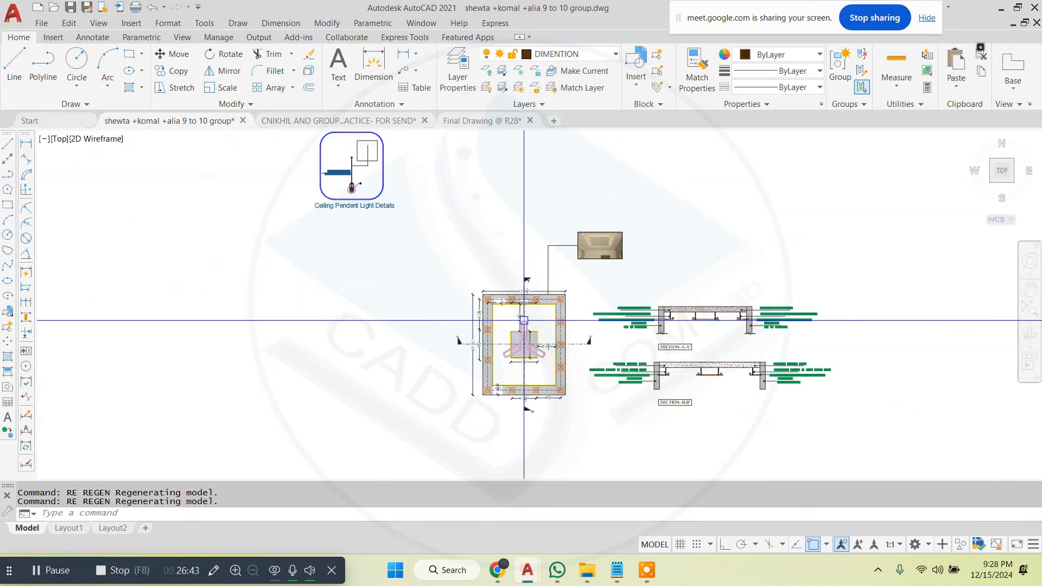
key(Escape)
- Draw a rectangular frame around the ceiling plan, reference photo and both sections
scroll(573, 197, up, 6)
scroll(538, 216, down, 6)
scroll(431, 344, up, 6)
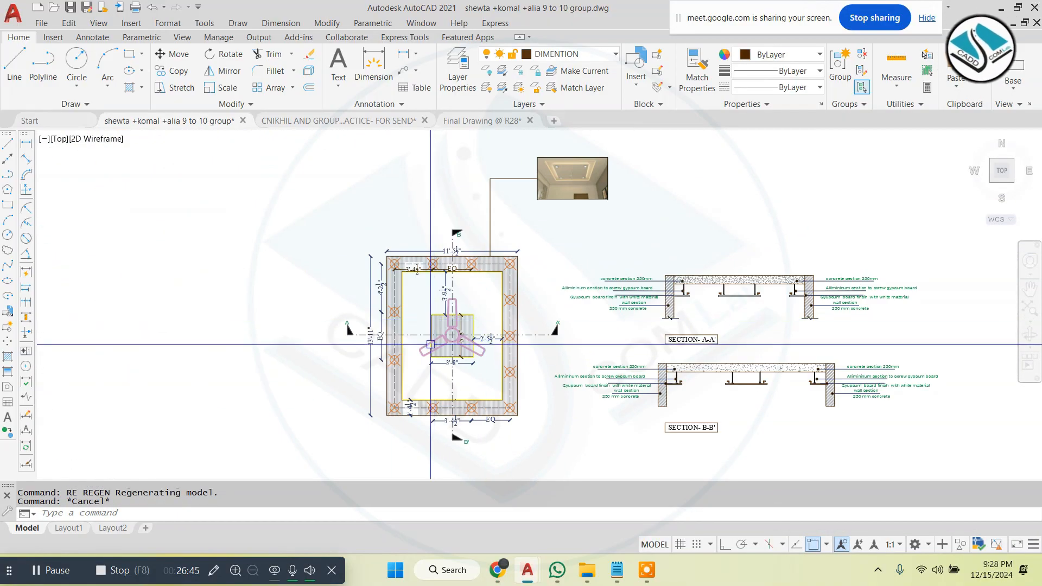
scroll(447, 343, down, 6)
text(R)
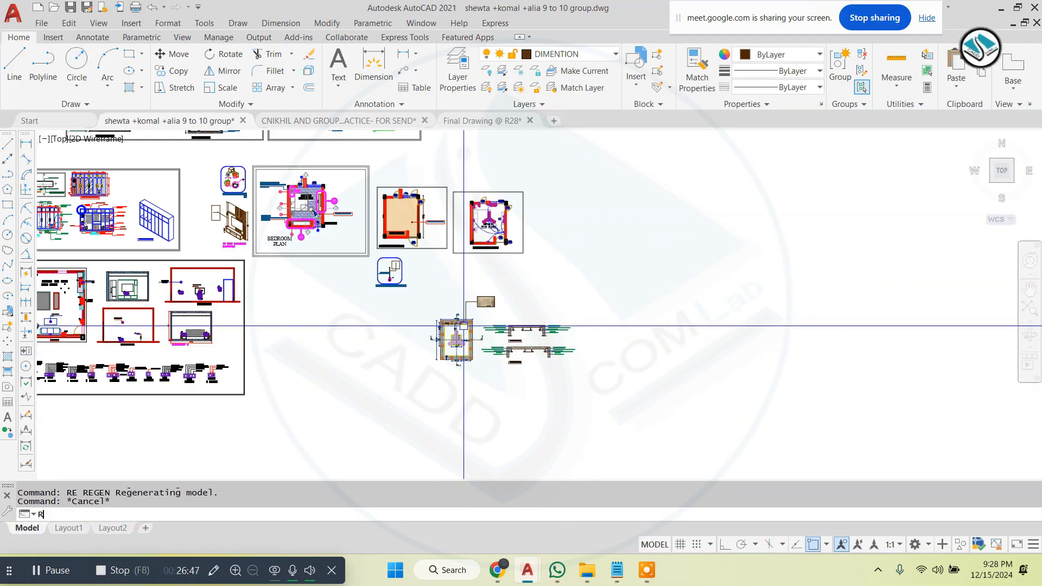
text(EC)
key(Return)
click(433, 291)
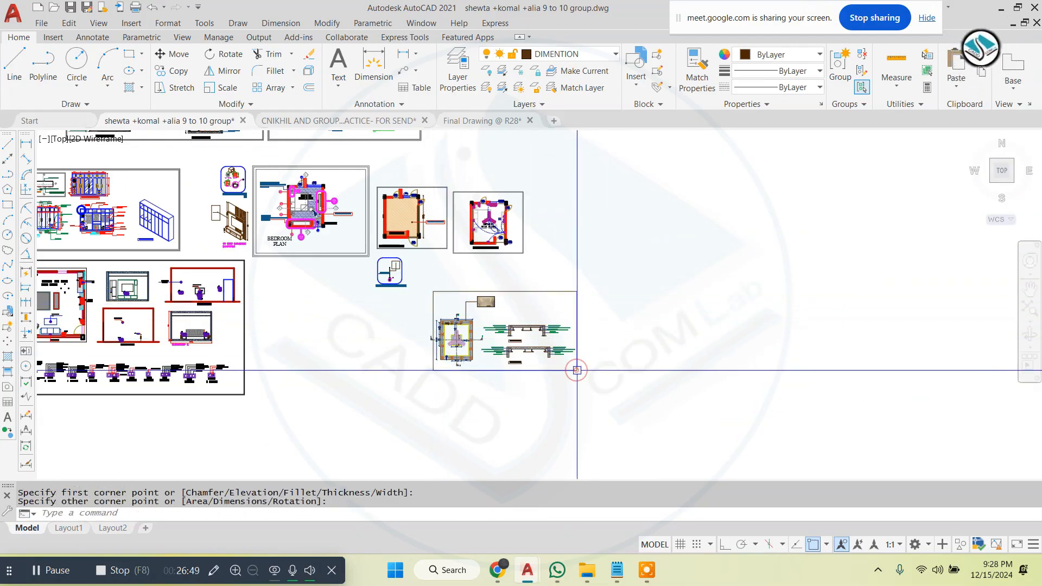
- Offset the ceiling sheet's rectangular frame outward repeatedly at a distance of 6 to form a multi-line border
key(Return)
scroll(565, 370, up, 5)
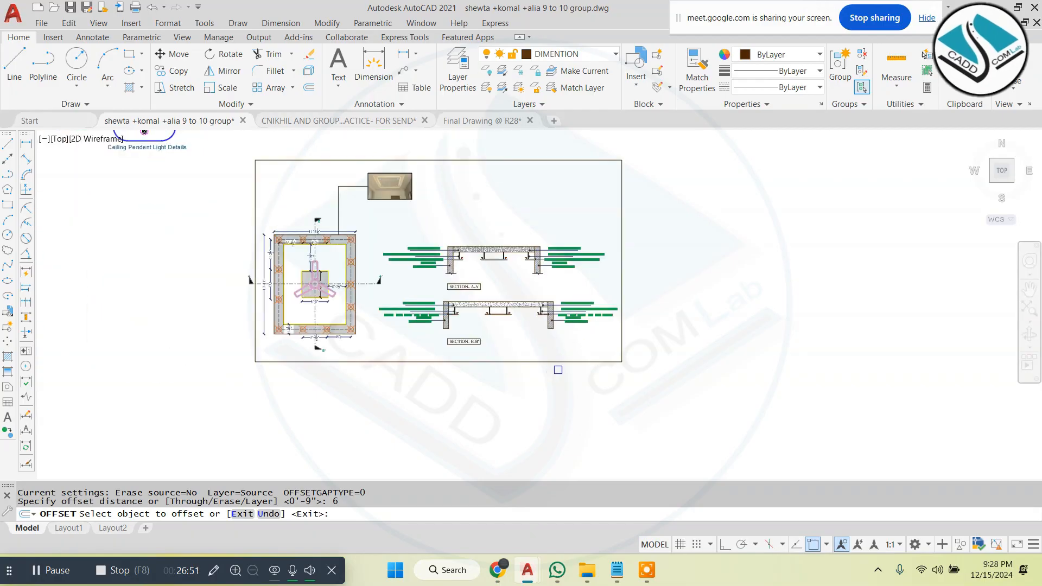
click(581, 361)
click(594, 372)
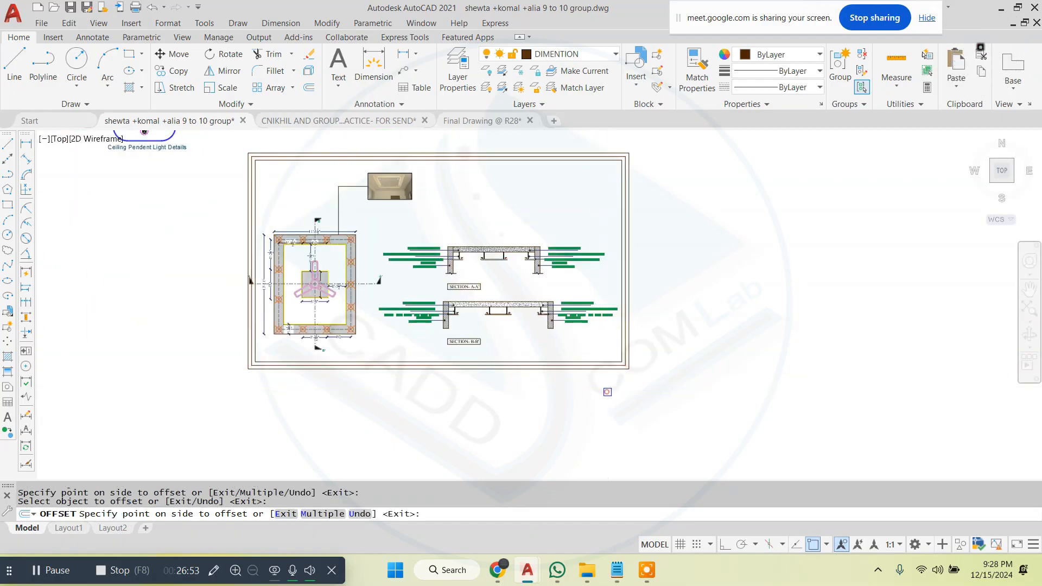
key(Escape)
- Move the whole framed ceiling sheet to just below the bedroom plan, beside the lower sheet of room elevations
scroll(595, 315, down, 5)
click(602, 255)
click(426, 356)
text(m)
key(Return)
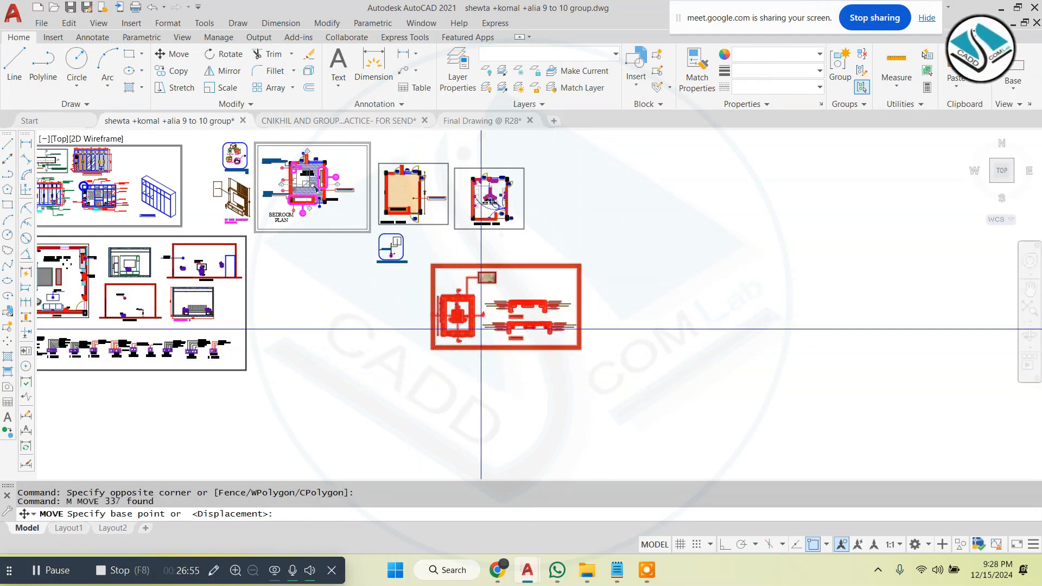
click(491, 316)
scroll(359, 327, down, 5)
key(Escape)
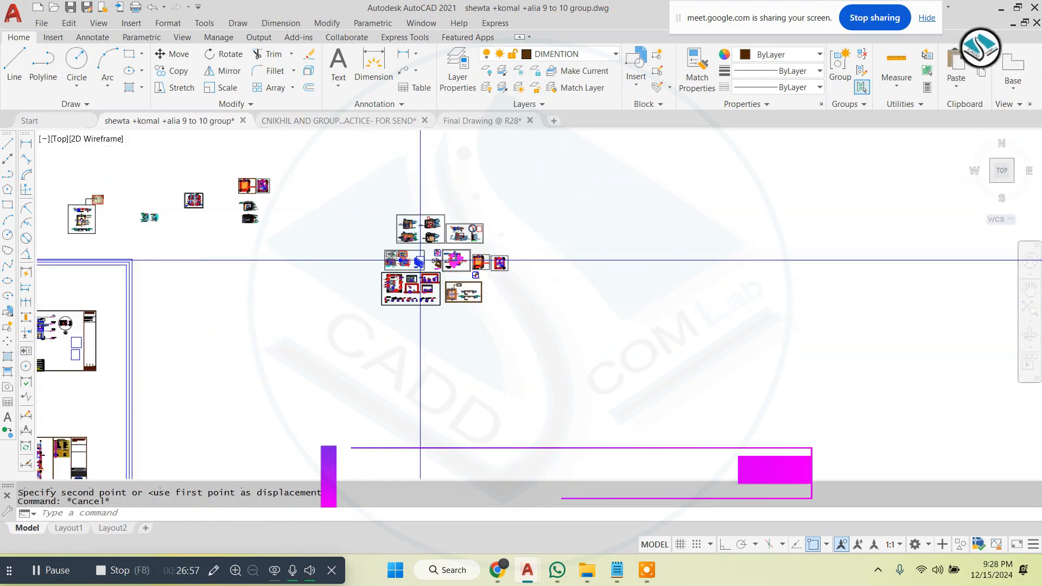
- Draw one large rectangle enclosing all the bedroom drawing sheets, including the framed ceiling sheet
scroll(372, 230, up, 4)
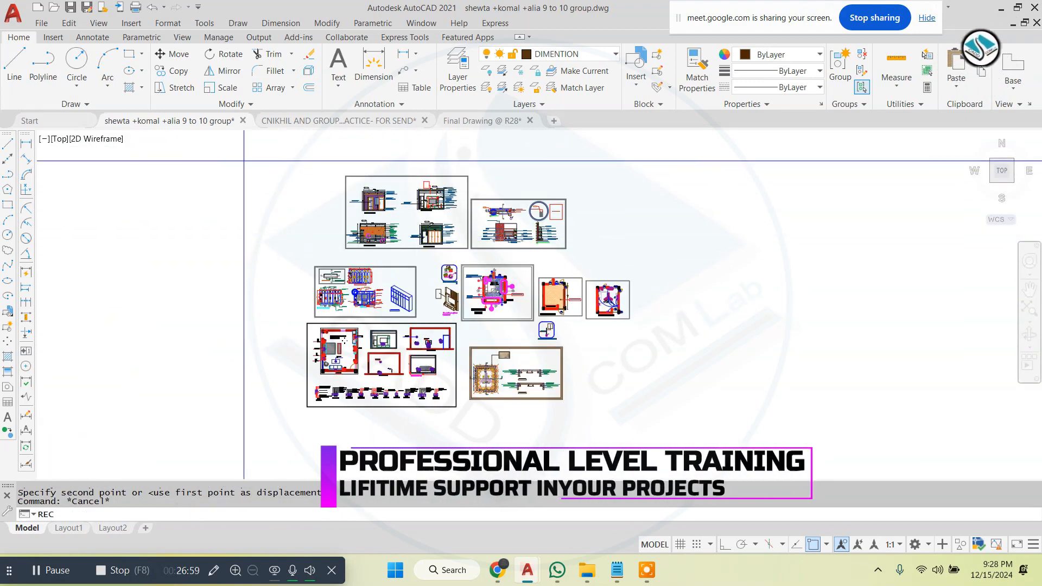
text(rec)
key(Return)
click(266, 161)
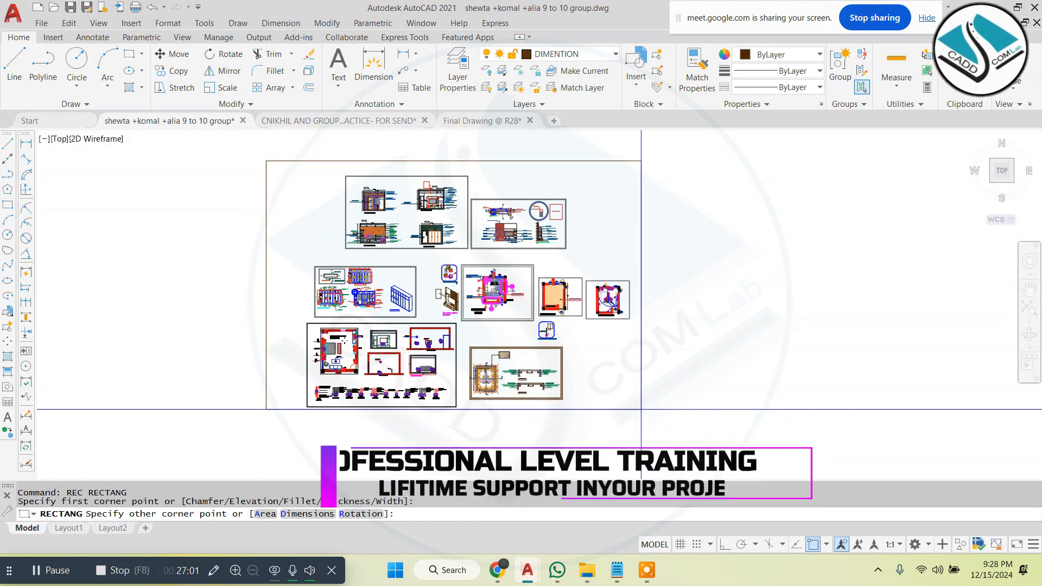
click(640, 412)
key(Escape)
- Offset the large enclosing rectangle outward repeatedly to give the complete drawing set a multi-line border
key(Return)
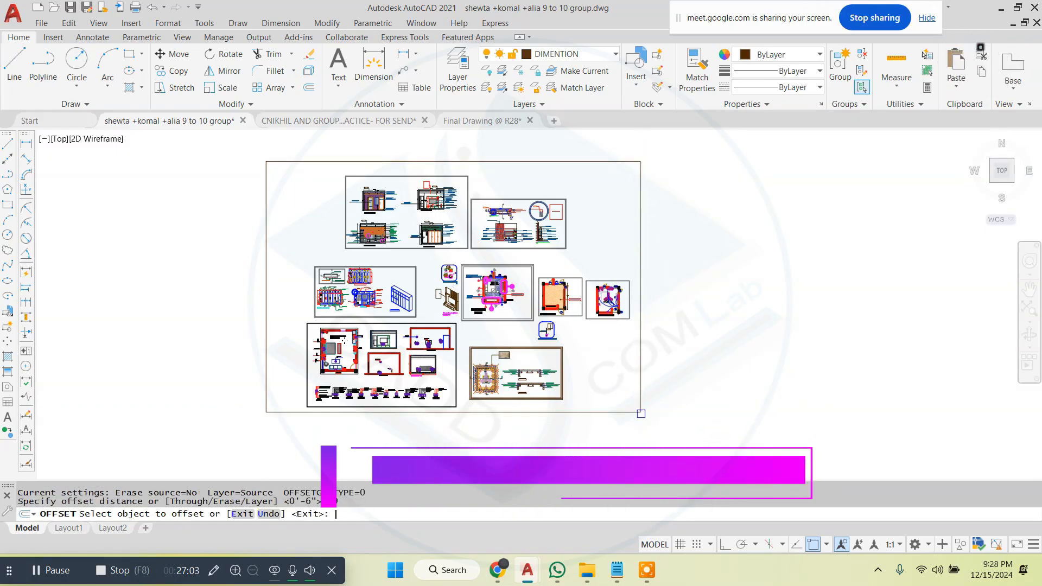
click(641, 414)
click(647, 426)
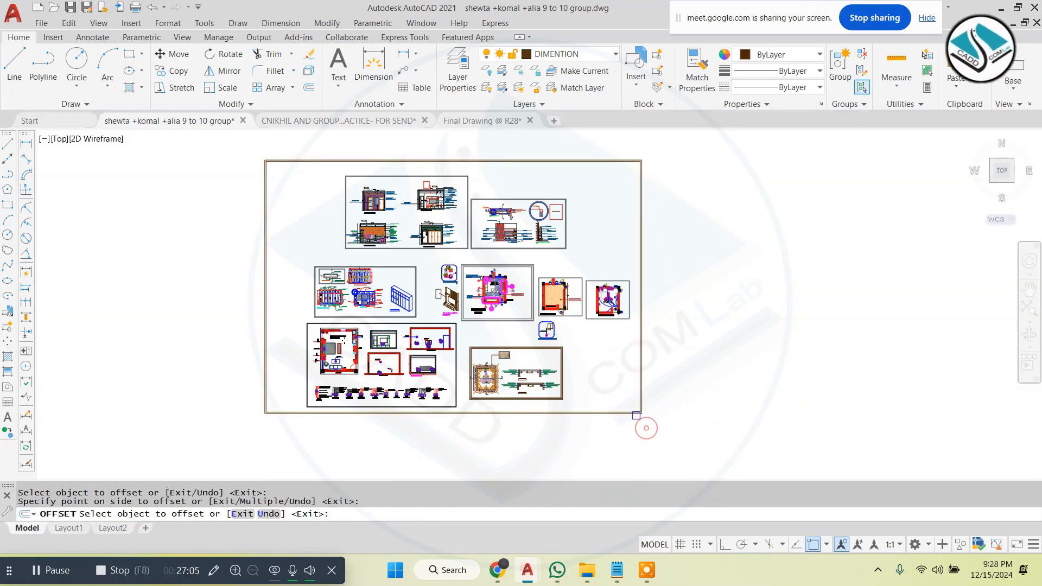
key(Escape)
click(670, 165)
key(Escape)
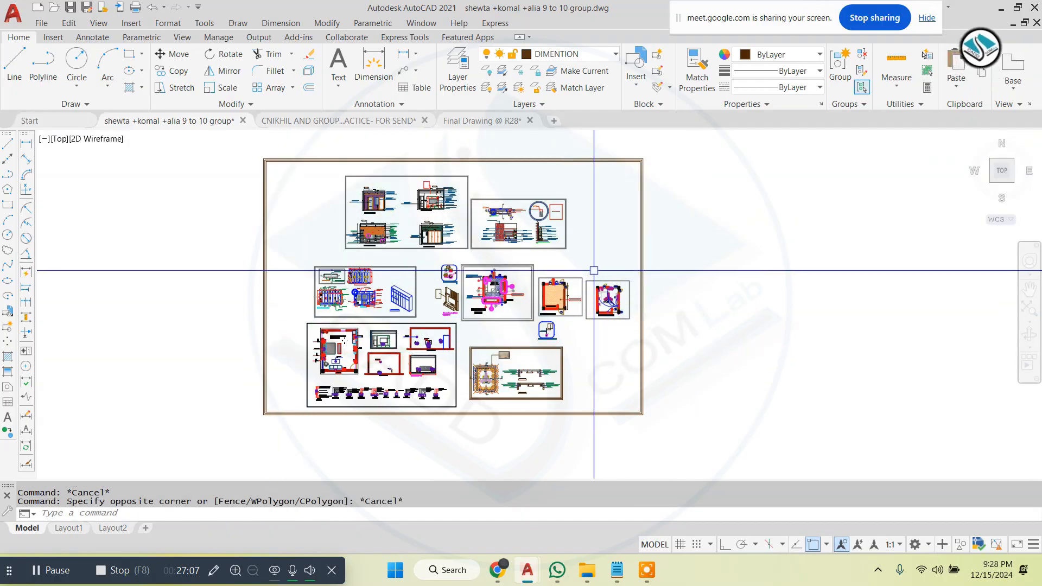
text(w)
key(Return)
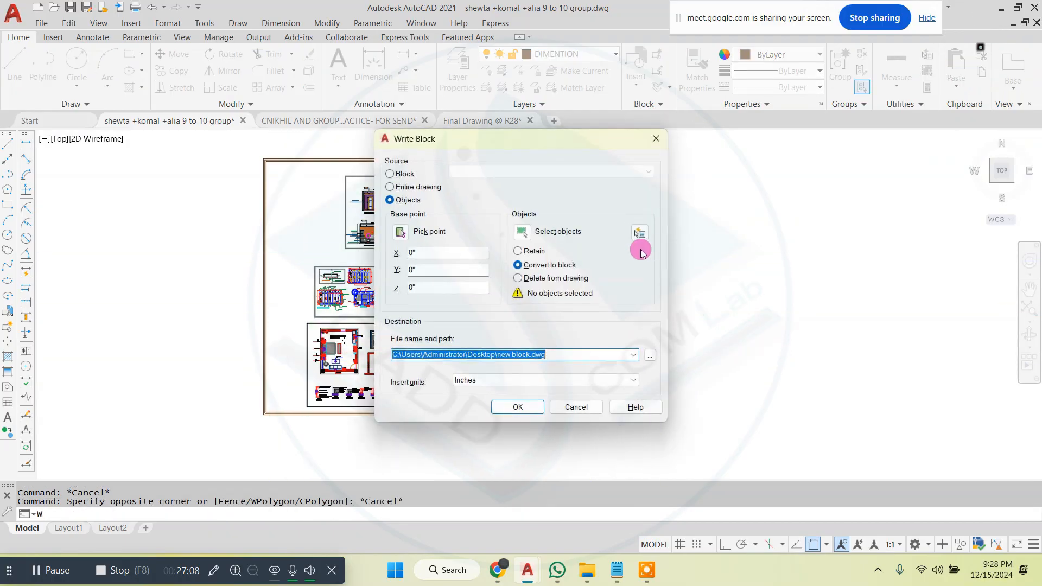
click(523, 233)
click(693, 139)
click(201, 447)
key(Return)
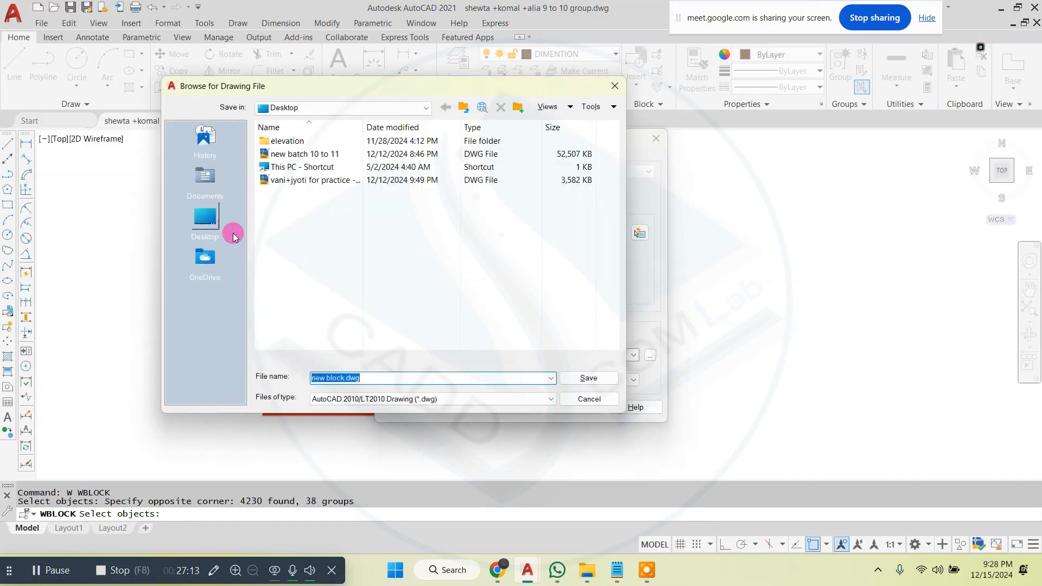
click(234, 237)
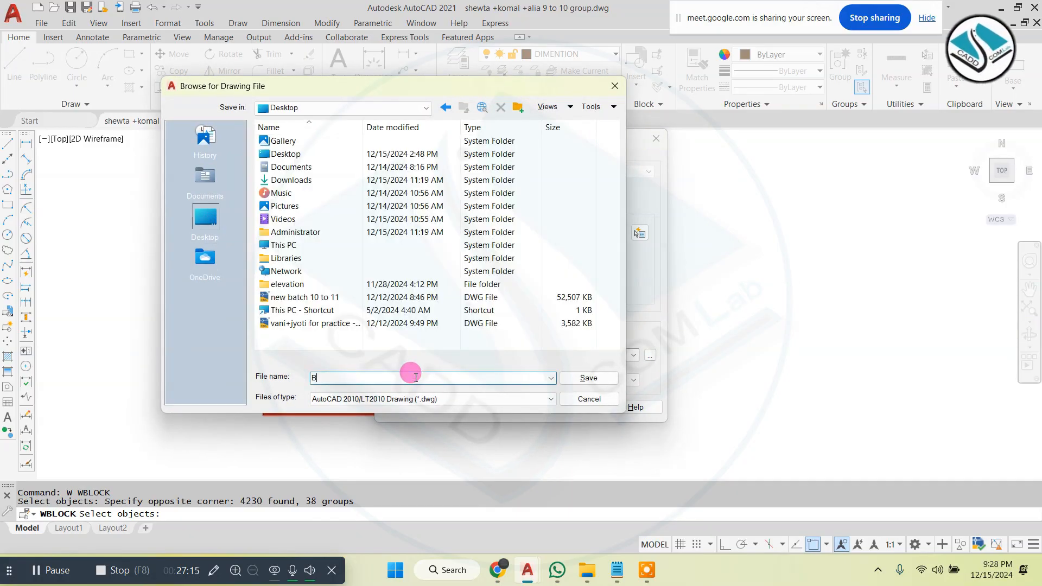
key(Escape)
key(Escape)
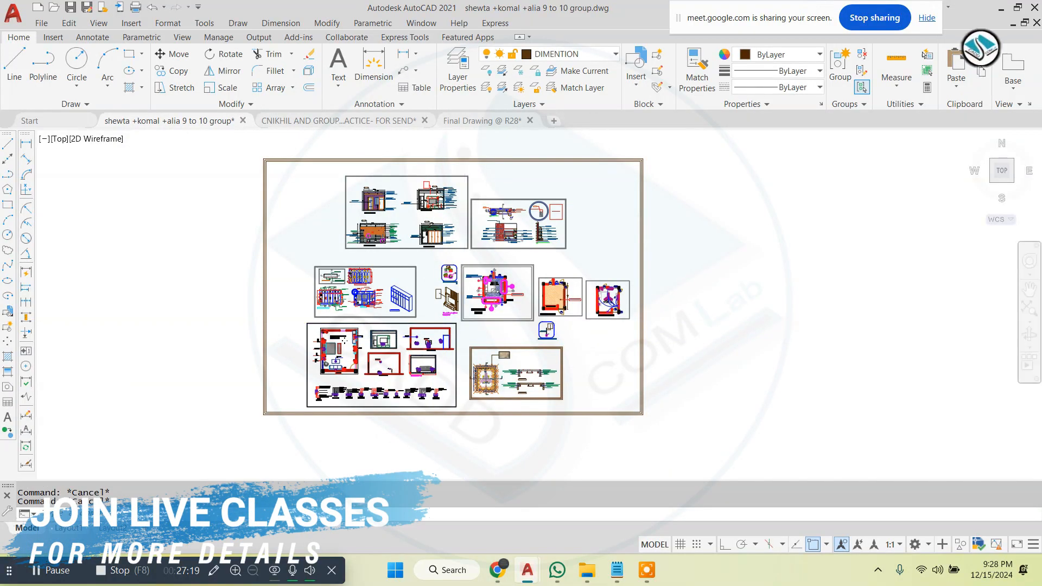
- Save a copy of the drawing to the Desktop under the file name BEDROOM - COMPLETE
click(36, 24)
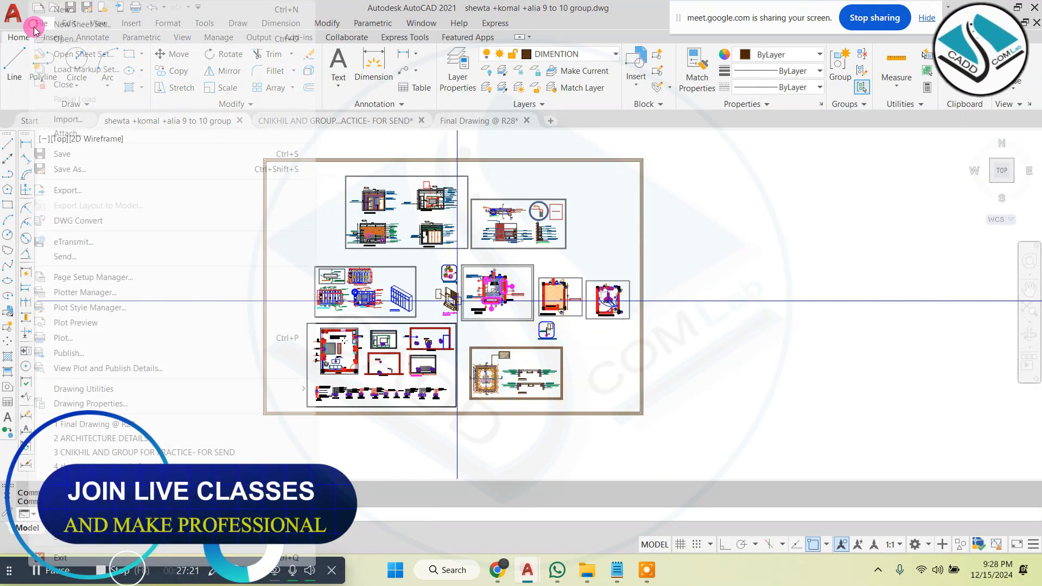
click(136, 171)
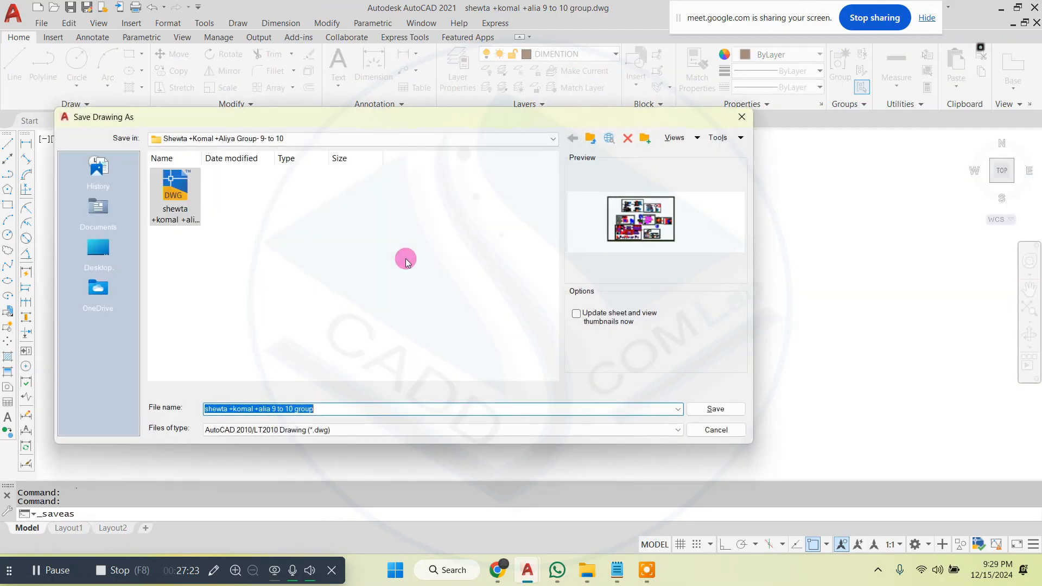
click(102, 254)
click(326, 411)
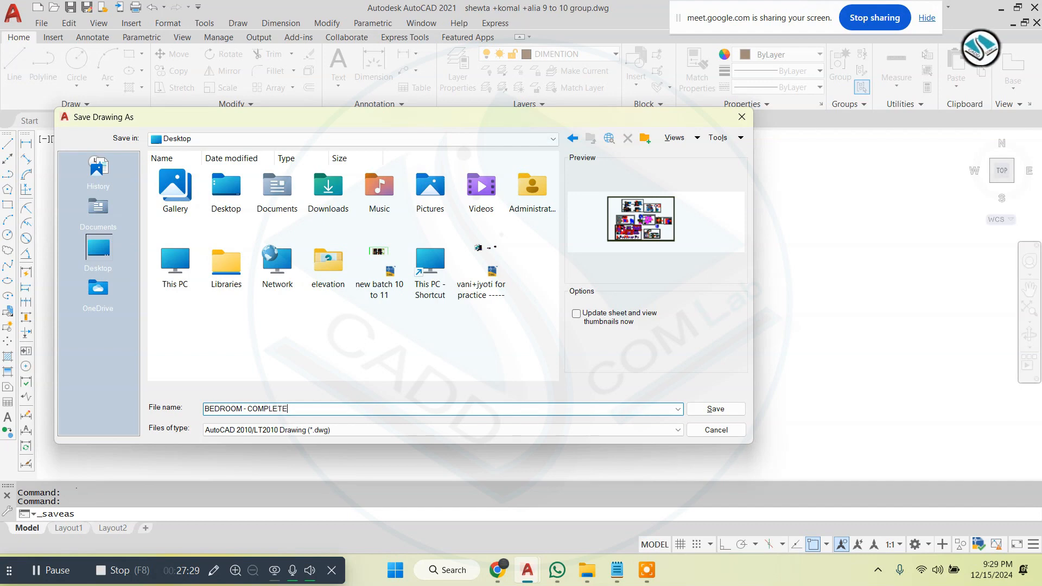
click(701, 410)
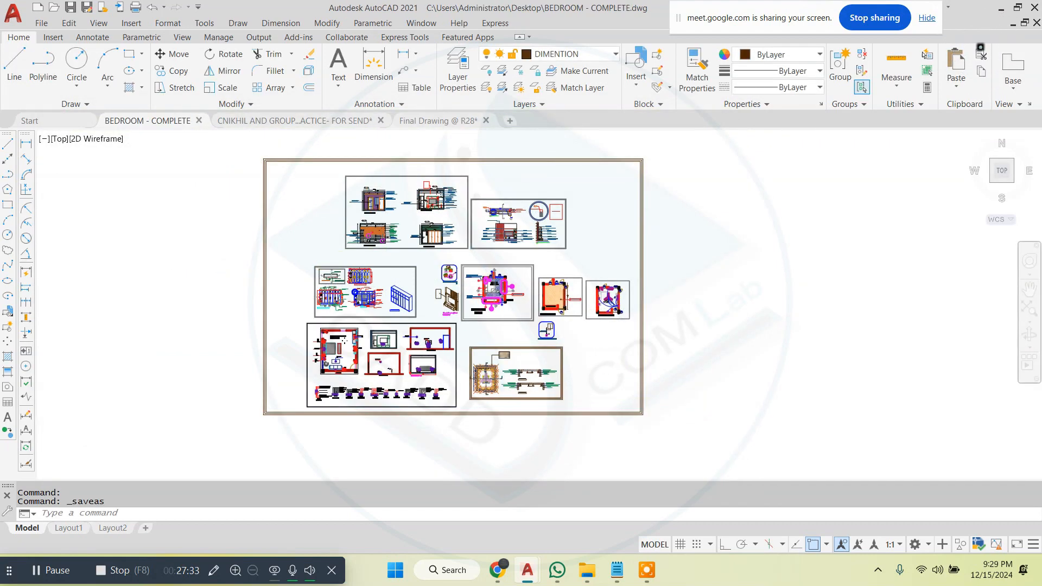
- Move the whole framed group of bedroom sheets to the empty space below the large framed set of house drawings
scroll(574, 300, down, 3)
scroll(600, 252, down, 3)
click(659, 202)
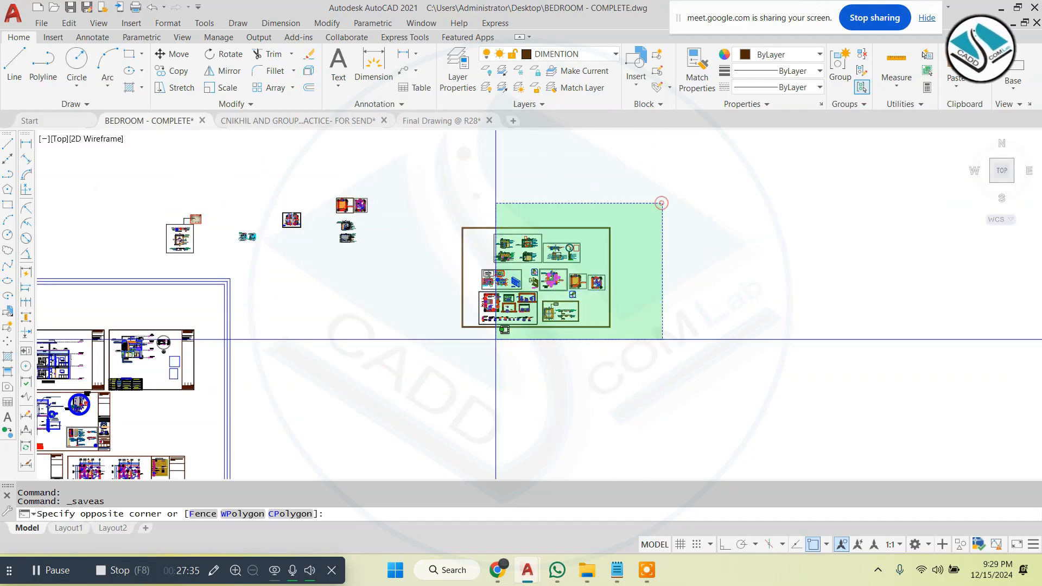
click(466, 358)
text(m)
key(Return)
click(556, 291)
scroll(676, 204, down, 4)
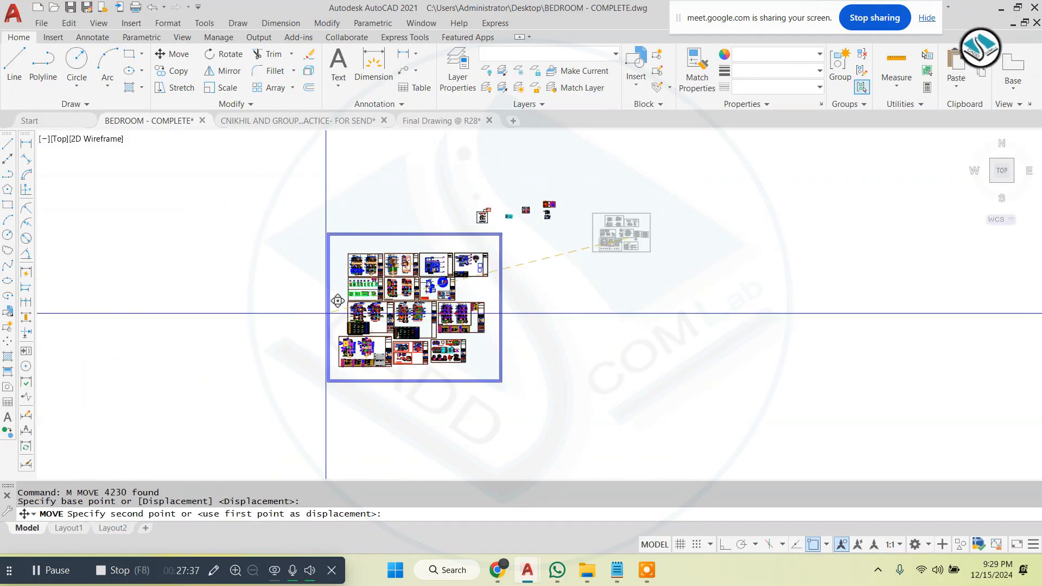
scroll(340, 283, up, 3)
scroll(342, 266, down, 3)
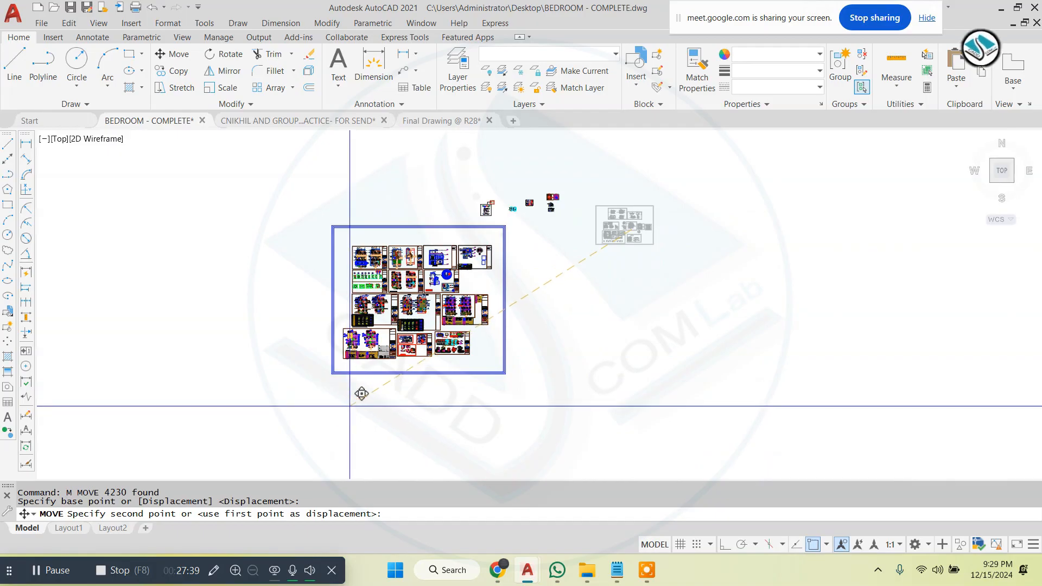
click(360, 411)
- Regenerate the model display around the moved bedroom sheets
scroll(380, 420, up, 5)
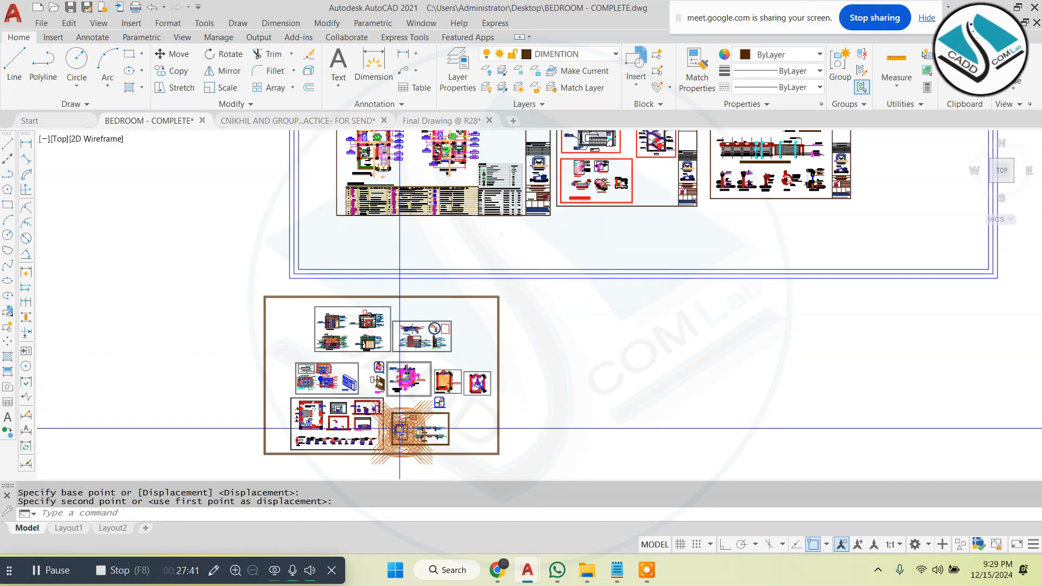
key(Return)
scroll(401, 423, up, 3)
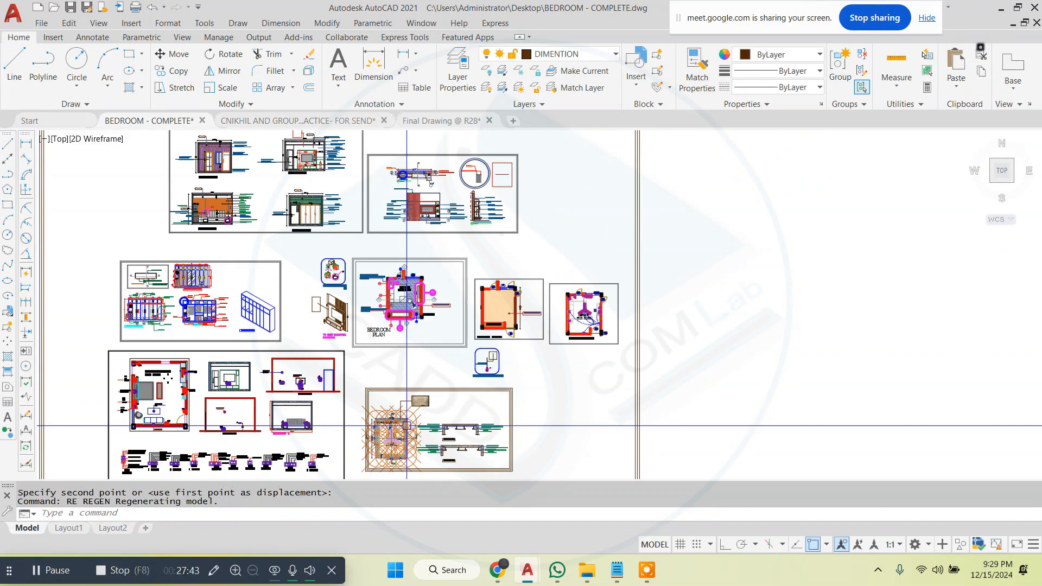
key(Escape)
text(RE)
key(Return)
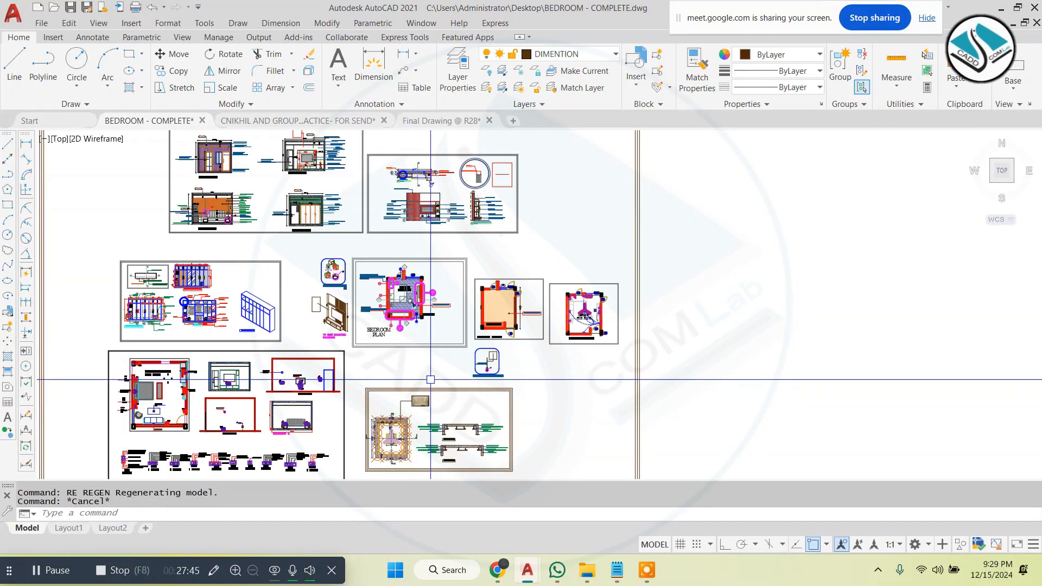
key(Escape)
- Copy the kitchen area of the first floor plan, with its walls and labels, into the empty space beside the existing kitchen plan sheet
scroll(434, 369, down, 7)
scroll(436, 328, down, 2)
scroll(463, 154, up, 4)
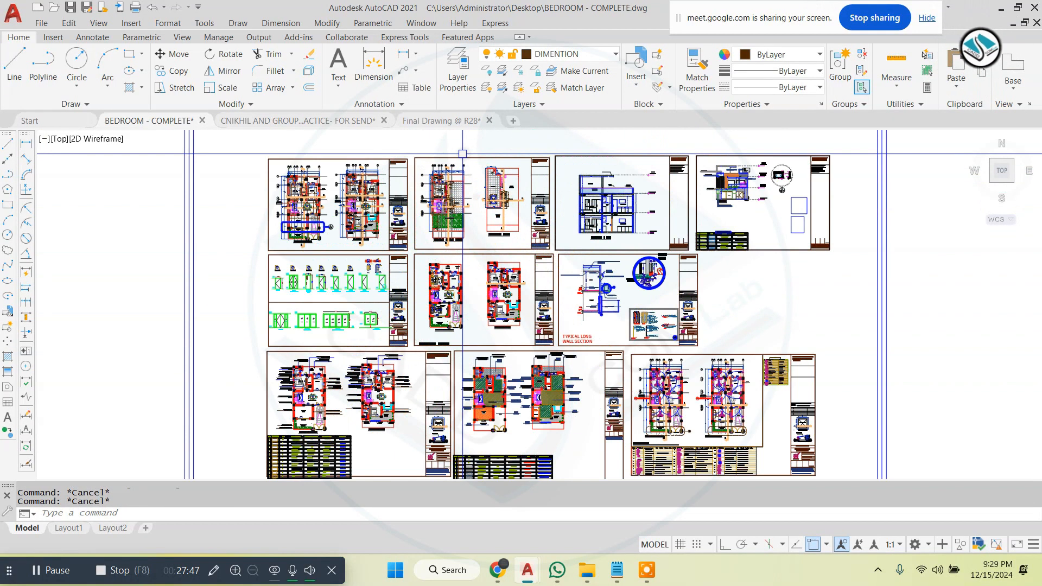
scroll(399, 174, up, 2)
middle_drag(416, 231, 433, 276)
scroll(433, 275, down, 4)
scroll(433, 275, up, 8)
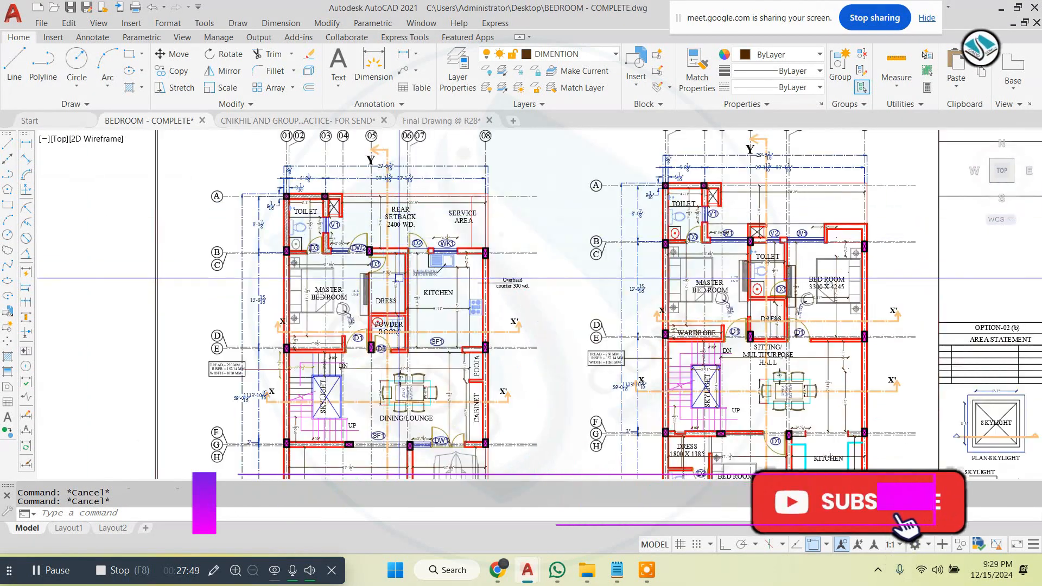
click(378, 206)
scroll(379, 208, down, 4)
click(535, 344)
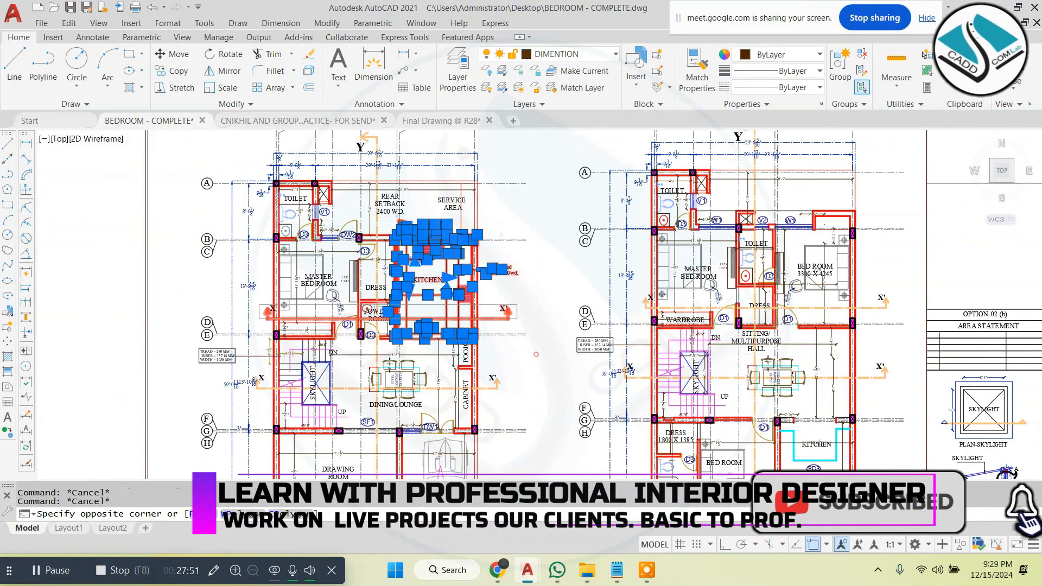
scroll(419, 302, up, 4)
click(601, 293)
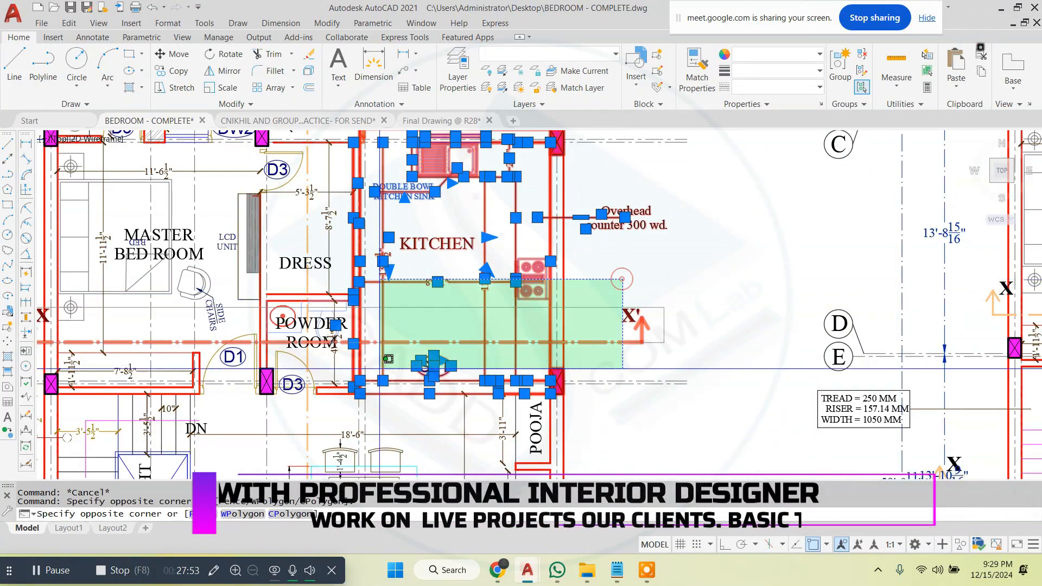
click(350, 395)
text(co)
key(Return)
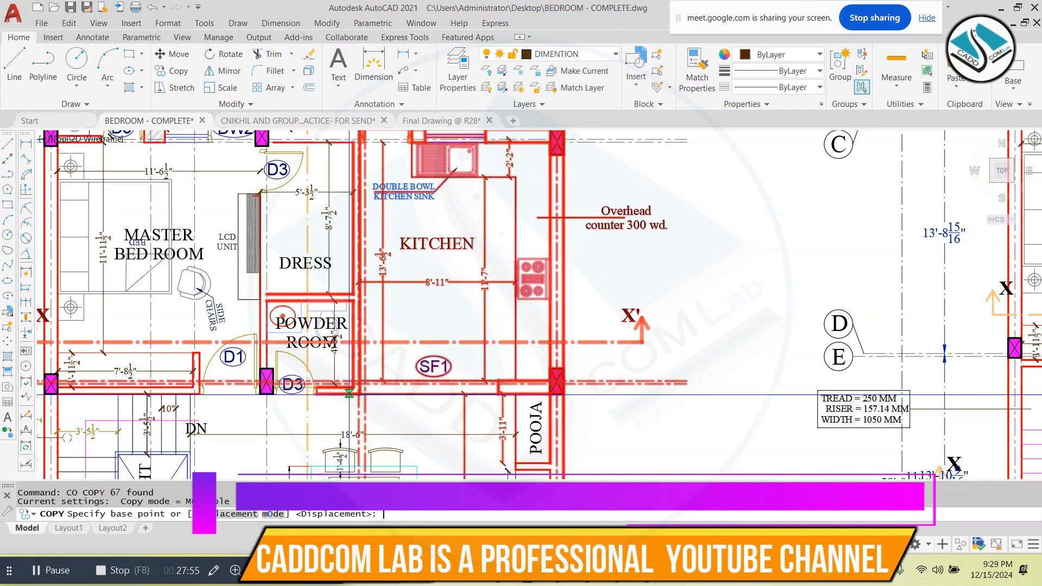
scroll(317, 347, down, 8)
click(317, 347)
scroll(317, 347, down, 3)
scroll(592, 279, up, 5)
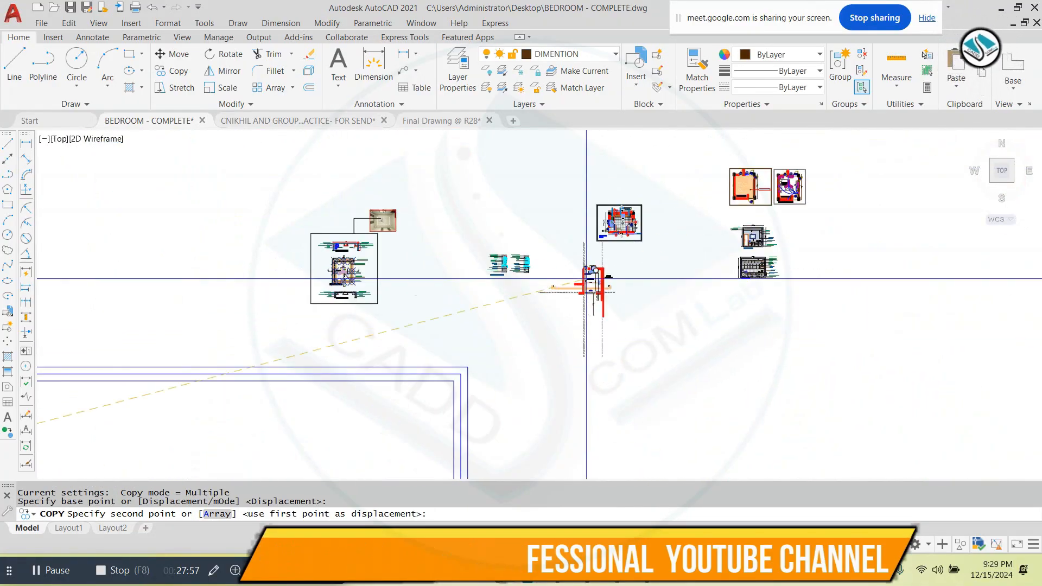
scroll(672, 212, up, 5)
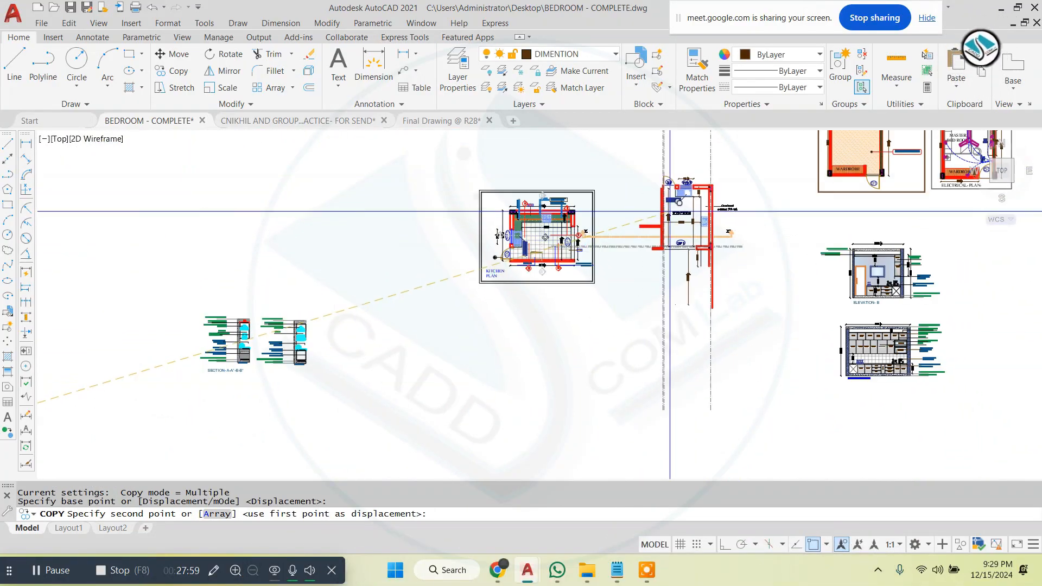
click(708, 205)
key(Escape)
- Erase the vertical dash-dot grid lines that run above the copied kitchen plan
scroll(785, 158, up, 6)
scroll(786, 154, down, 3)
scroll(785, 149, up, 3)
click(798, 142)
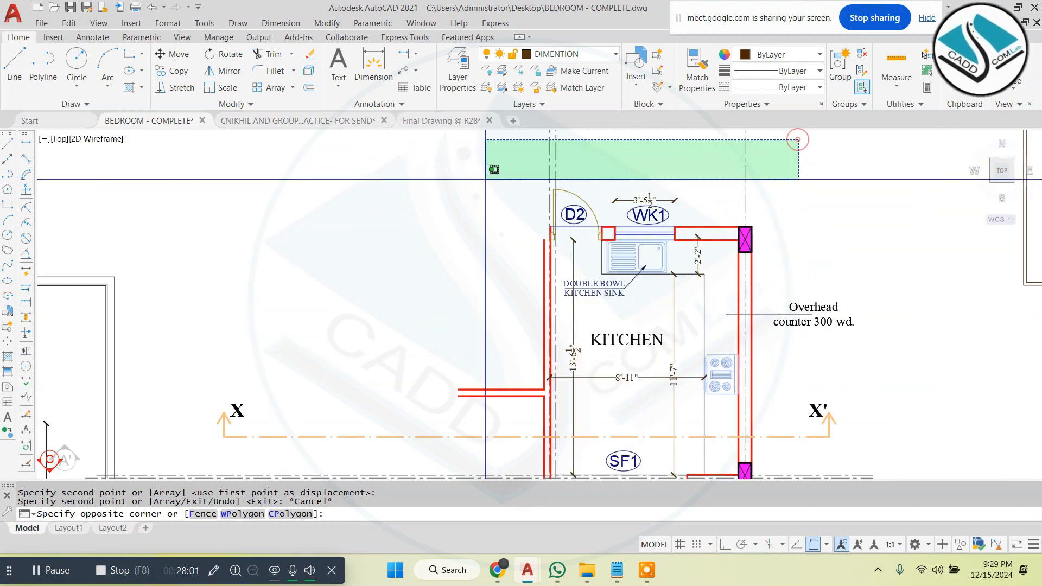
click(478, 179)
text(e)
key(Return)
- Erase the X-X' section line and the horizontal grid lines crossing the copied kitchen plan
scroll(521, 167, down, 2)
click(512, 258)
key(Escape)
click(400, 300)
click(295, 412)
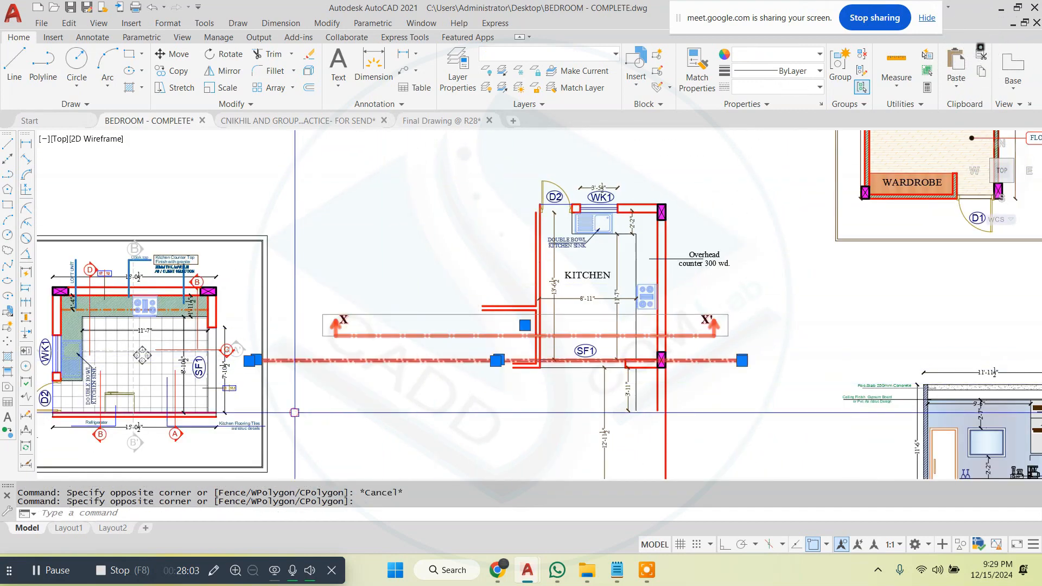
text(e)
key(Return)
- Extend the outer line of the kitchen's left wall across the gap at the adjoining partition
click(750, 217)
key(Escape)
scroll(538, 312, up, 5)
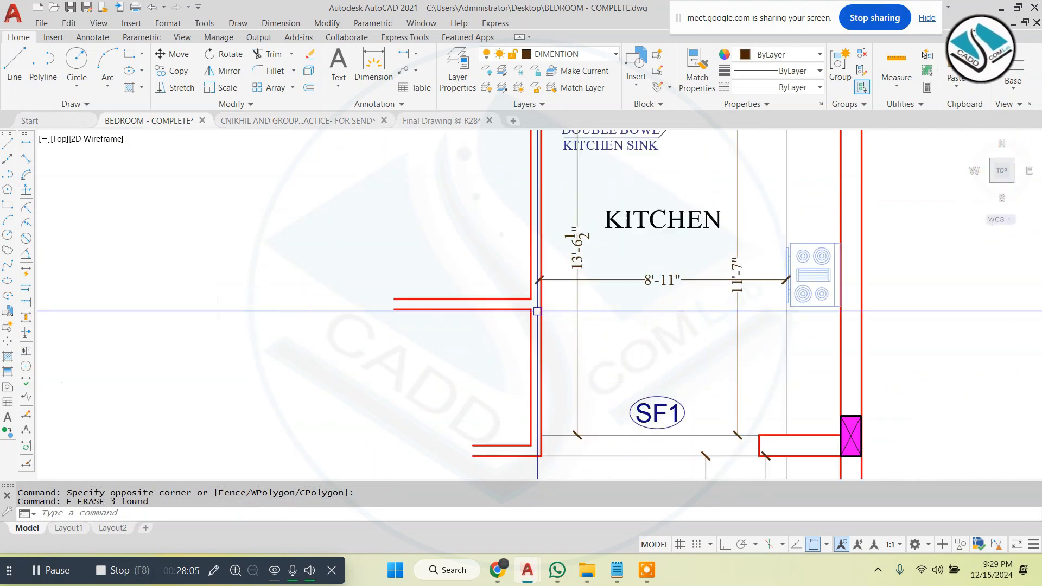
text(ex)
key(Return)
key(Escape)
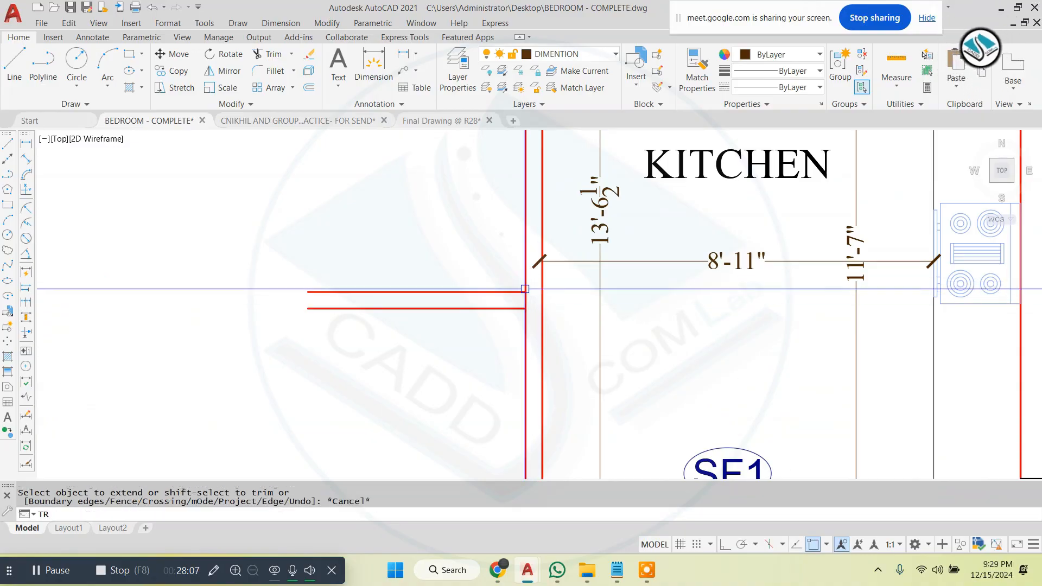
- Erase the leftover partition wall lines adjoining the middle of the kitchen's left wall
key(Return)
click(492, 269)
key(Escape)
click(310, 383)
text(e)
key(Return)
- Extend the left wall's outer line down to its lower corner and erase the two leftover wall lines projecting there
scroll(459, 247, down, 5)
scroll(462, 318, up, 5)
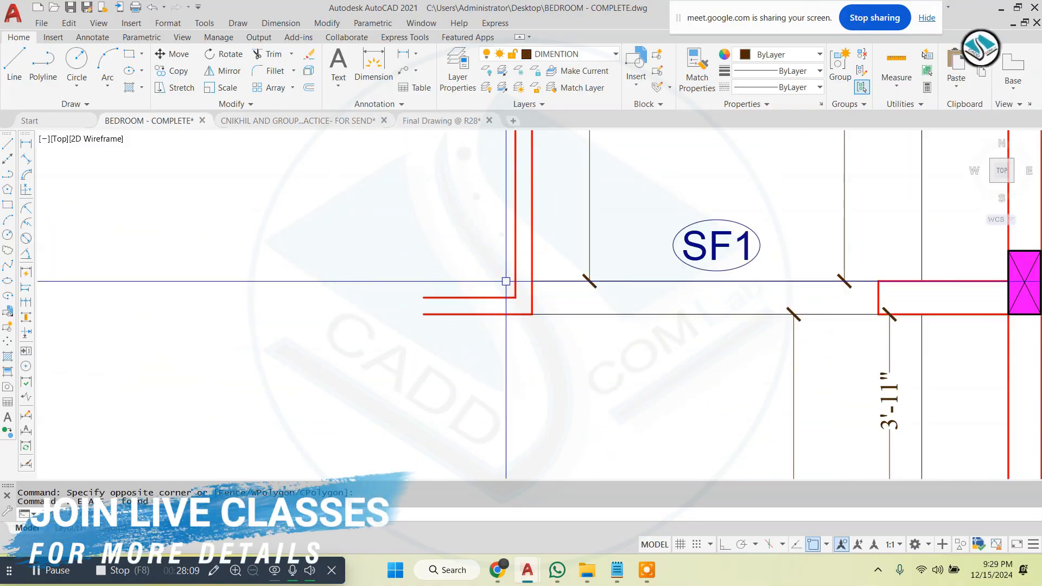
scroll(506, 281, up, 2)
key(Escape)
click(459, 267)
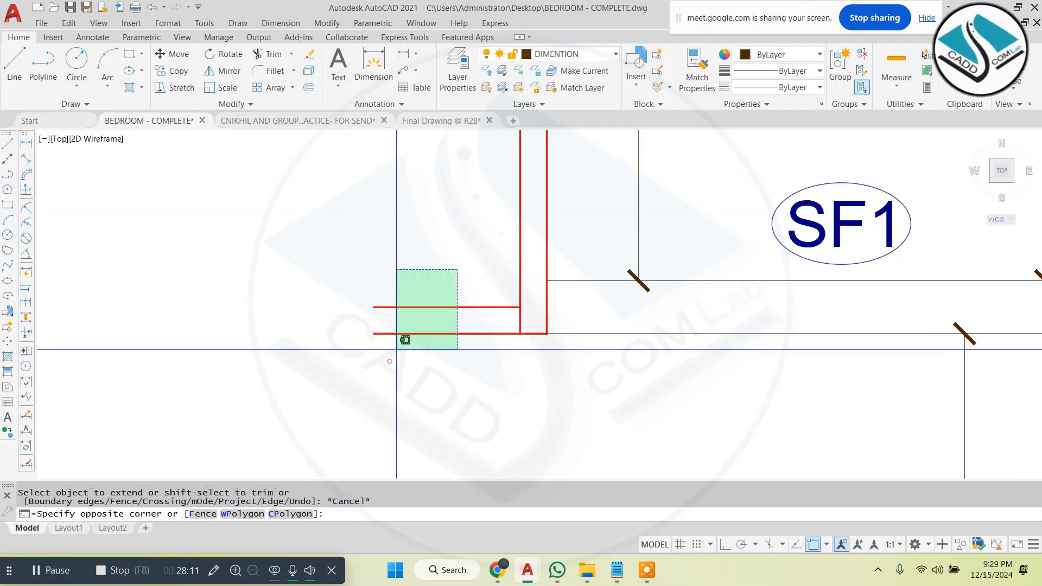
click(399, 352)
text(e)
key(Return)
- Draw a short line closing the lower end of the kitchen's left wall
scroll(442, 356, up, 2)
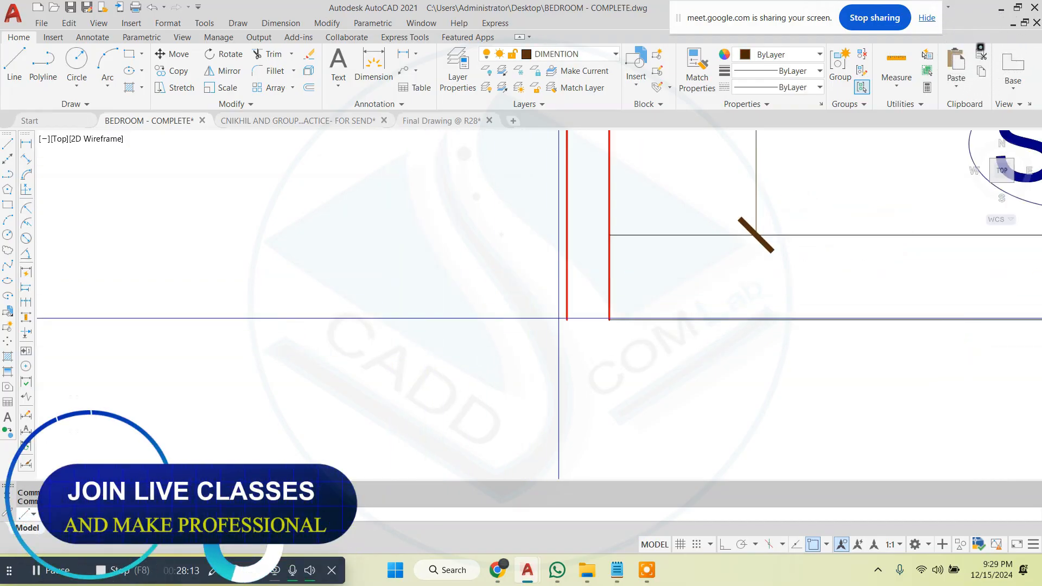
text(l)
key(Return)
click(567, 319)
key(Escape)
key(Escape)
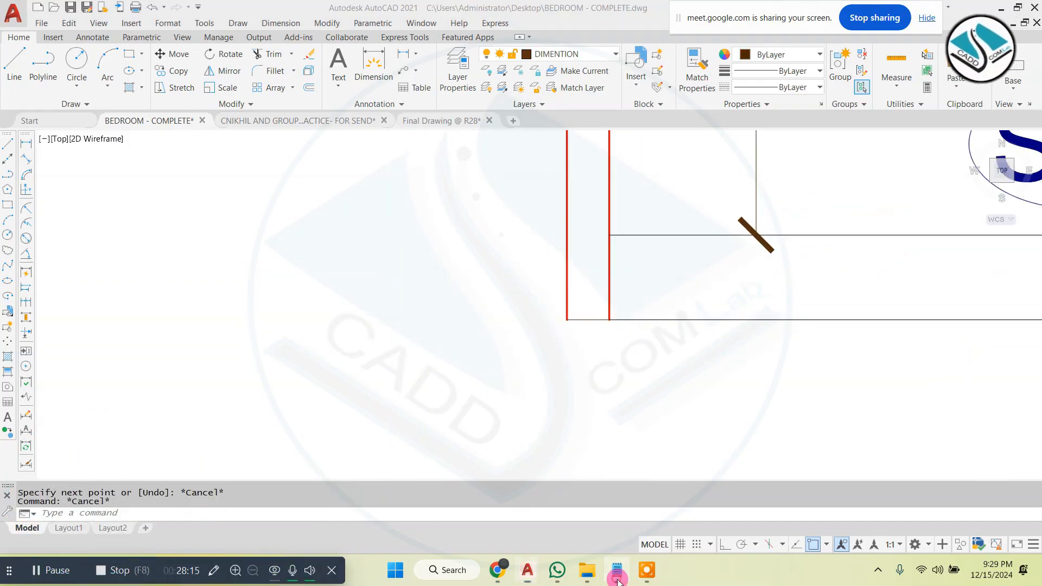
- Switch to Notepad and replace the note with the list 1-PLAN DETAILS, 2-ELEVATIONS, 3-SECTIONS-
click(617, 570)
key(ctrl+a)
key(Delete)
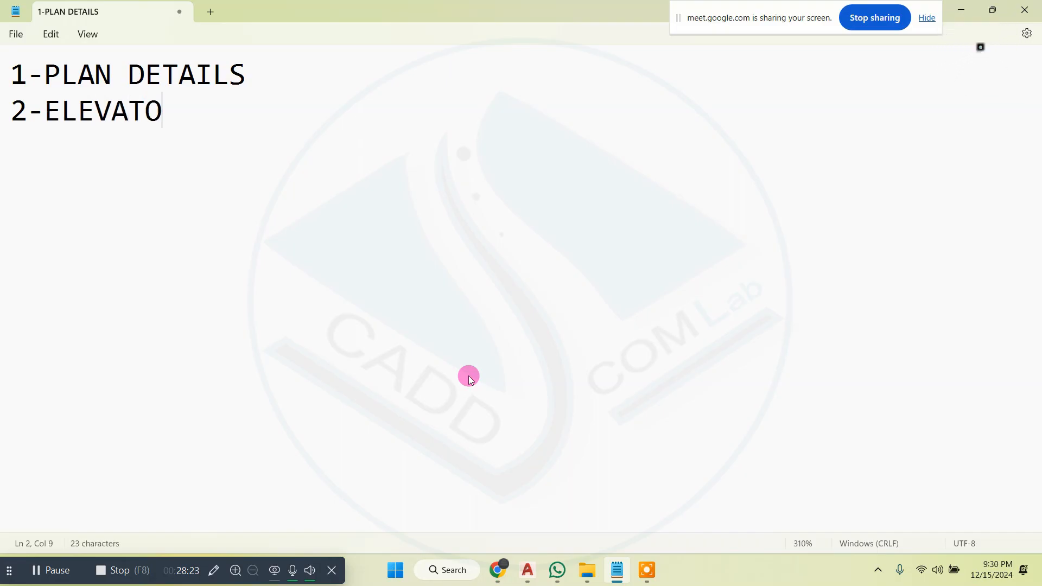
key(Return)
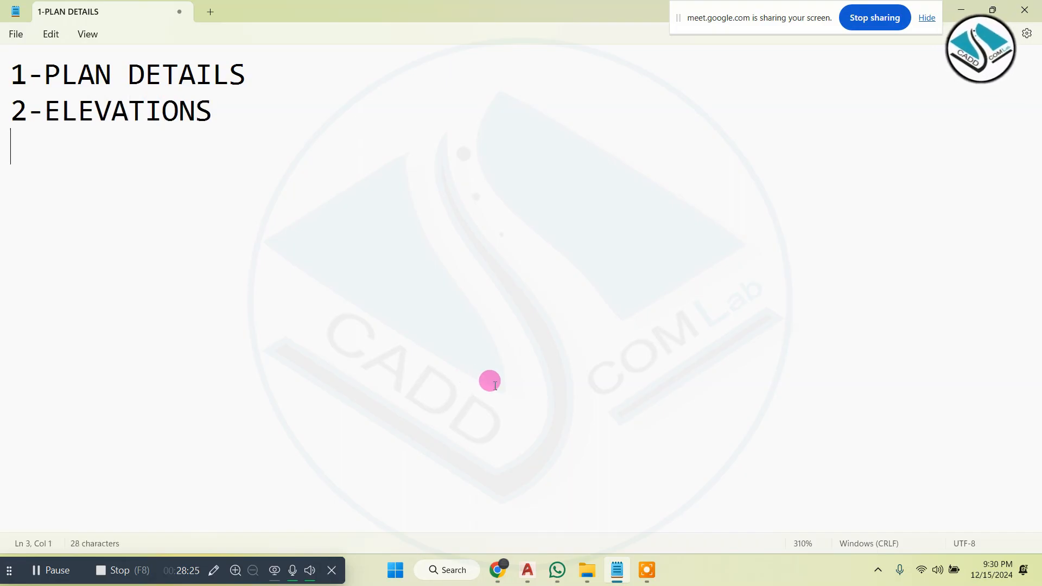
text(3-SECT)
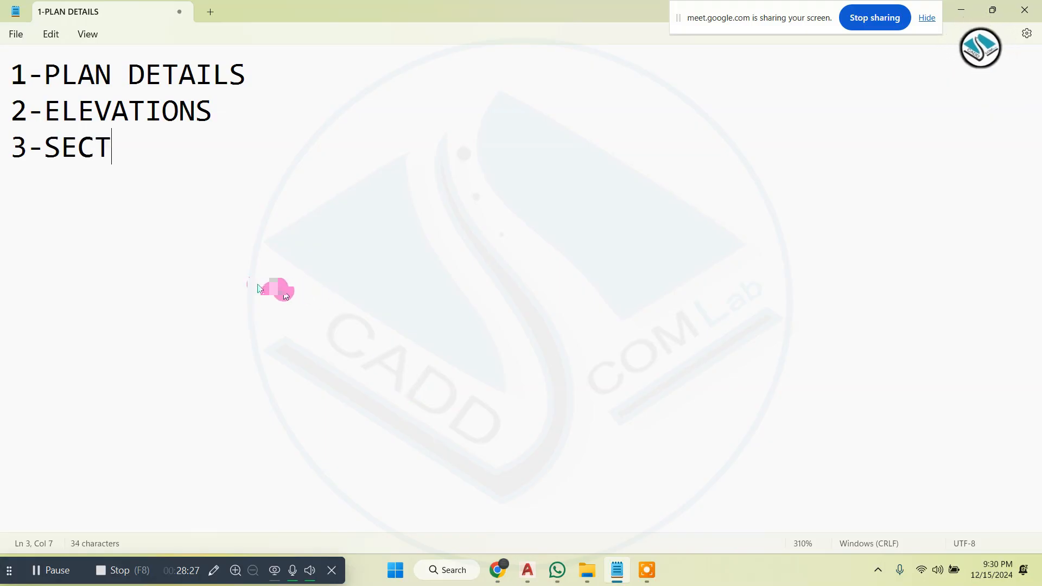
text(IONS-)
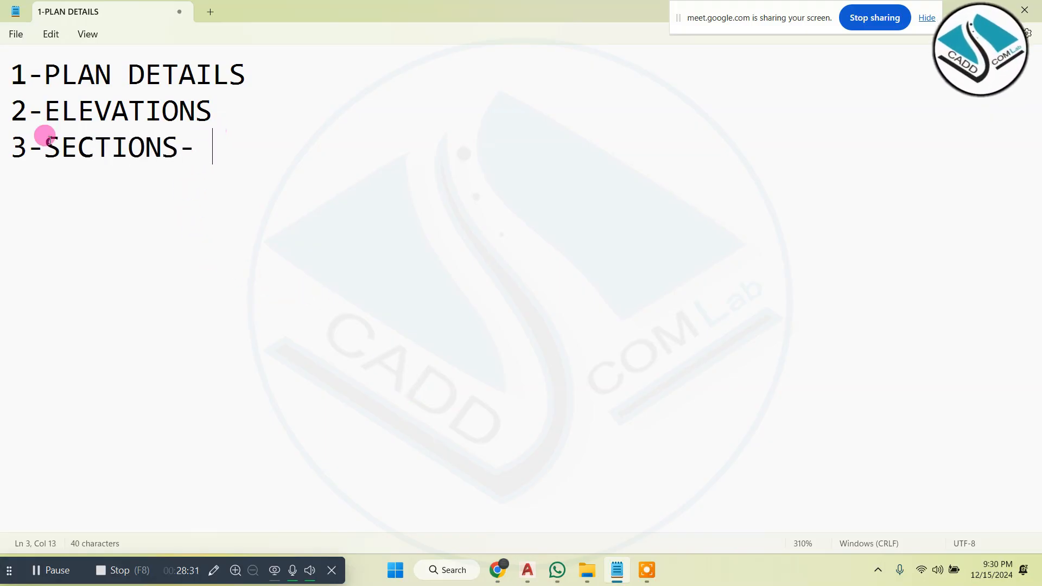
- Switch from Notepad back to the kitchen plan in AutoCAD
click(961, 9)
key(Escape)
scroll(535, 355, down, 10)
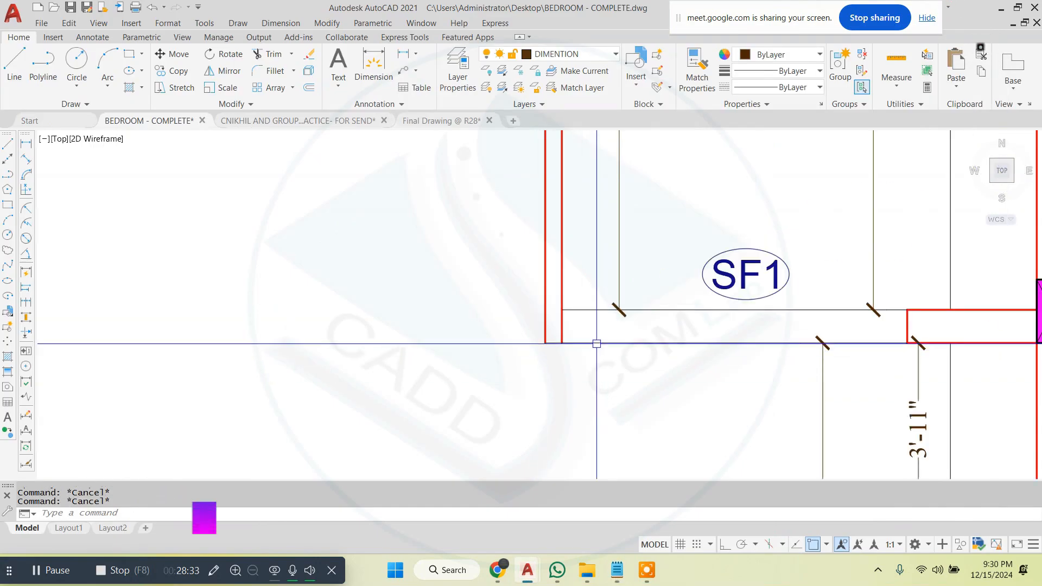
scroll(733, 263, up, 5)
text(tr)
key(Return)
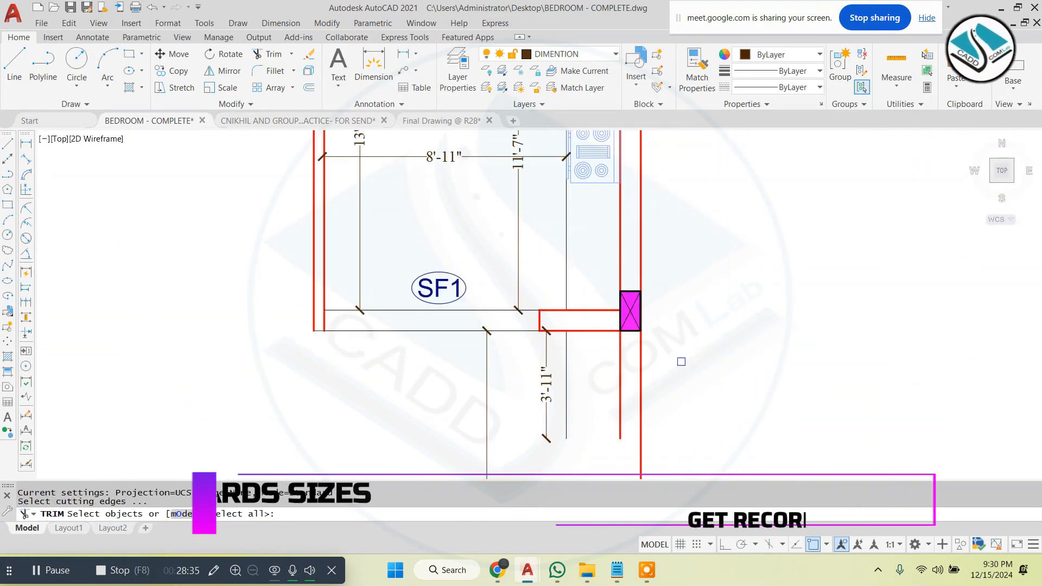
key(Escape)
- Erase the leftover wall lines and the dimensions projecting below the kitchen's lower wall
click(596, 402)
key(e)
key(Return)
click(591, 402)
click(457, 428)
key(e)
key(Return)
scroll(551, 382, down, 5)
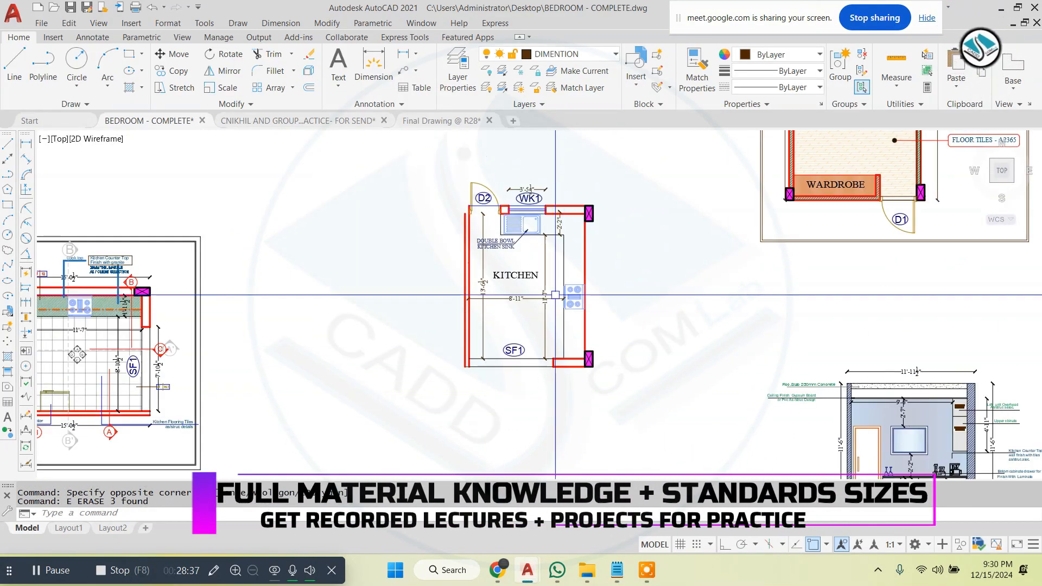
- Erase the one horizontal and two vertical dimensions inside the kitchen
scroll(532, 293, up, 5)
click(502, 324)
click(561, 307)
click(403, 307)
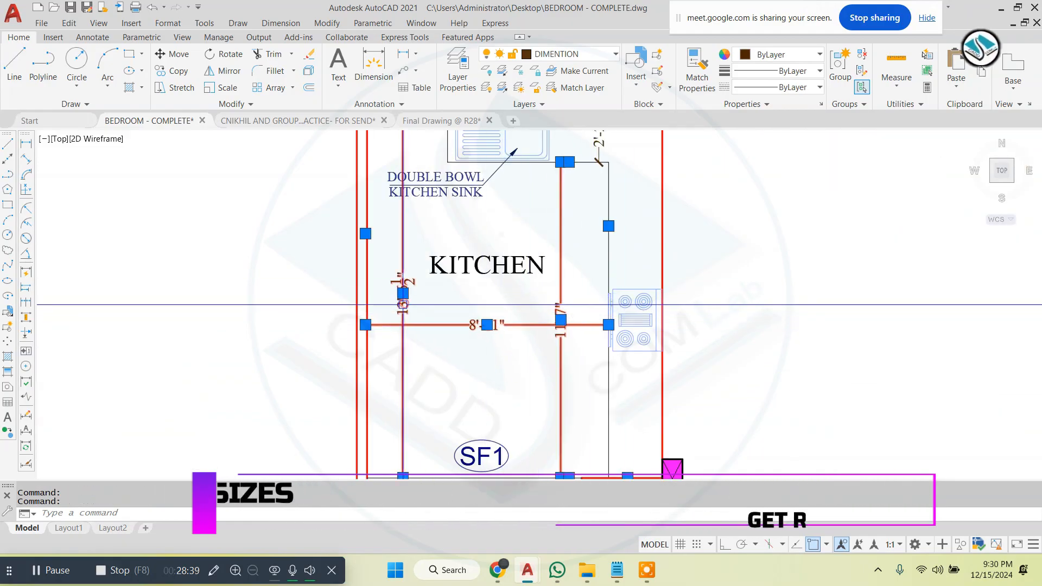
text(e)
key(Return)
- Erase the dimension above window WK1 and the counter depth dimension beside the sink
scroll(470, 320, down, 5)
click(489, 213)
text(e)
key(Return)
scroll(486, 222, up, 2)
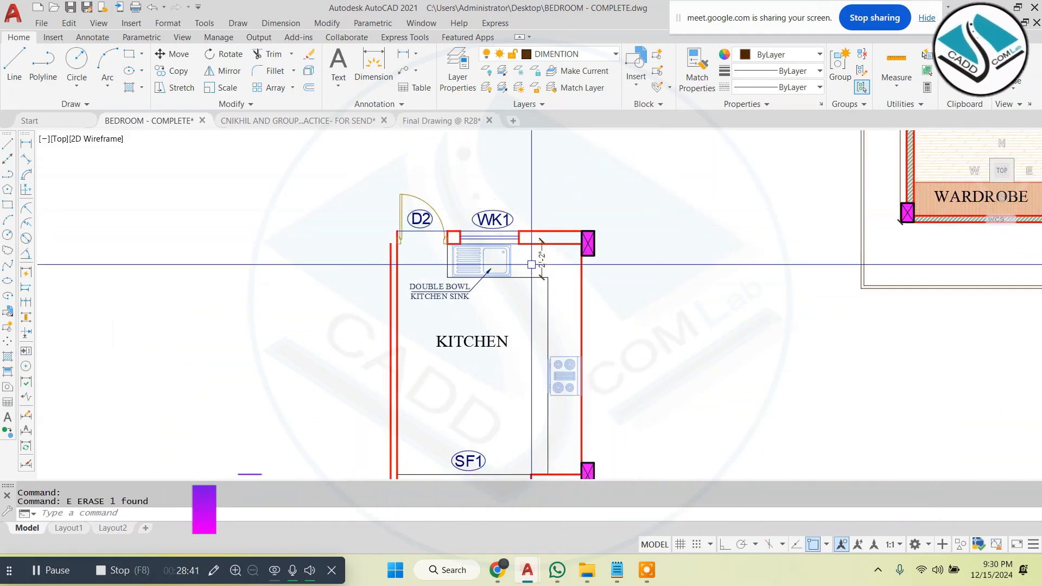
scroll(534, 262, up, 2)
click(562, 253)
click(547, 256)
text(e)
key(Return)
scroll(525, 242, down, 2)
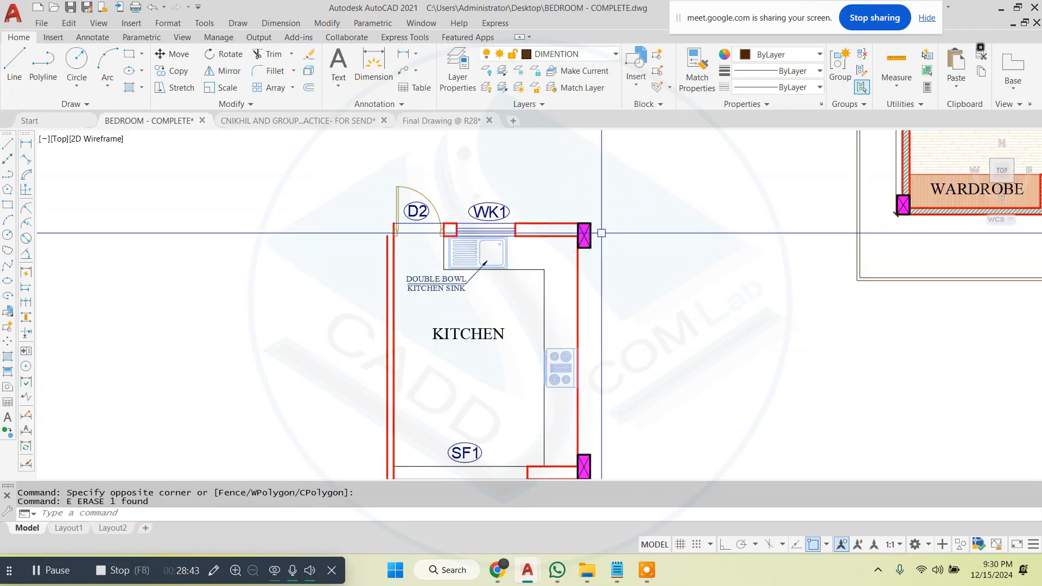
- Rotate the entire kitchen plan 90 degrees counterclockwise with Ortho on, so the stove wall runs along the top
key(Escape)
scroll(540, 217, down, 2)
click(609, 162)
click(366, 405)
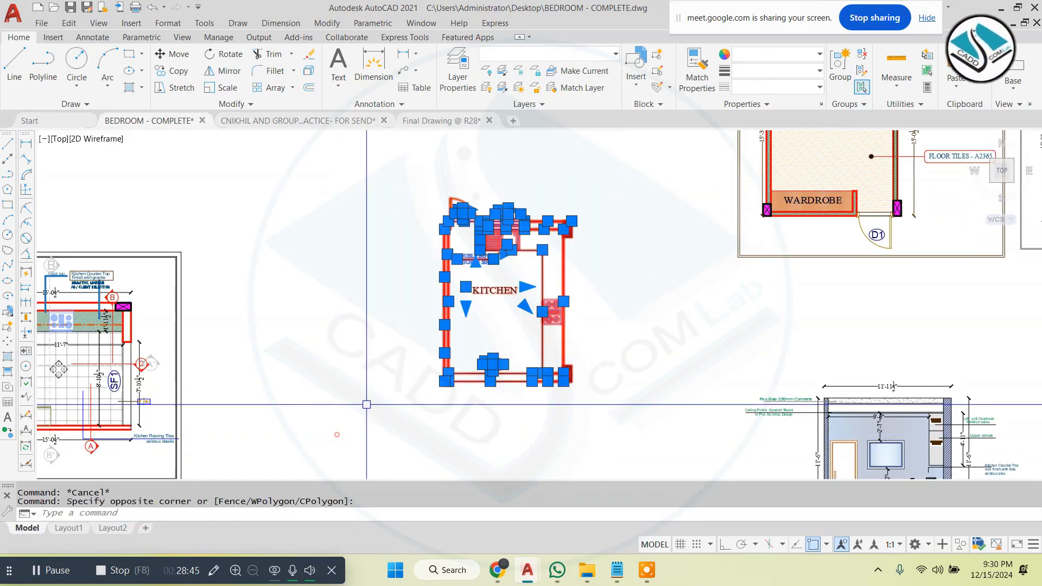
text(RO)
key(Return)
click(561, 315)
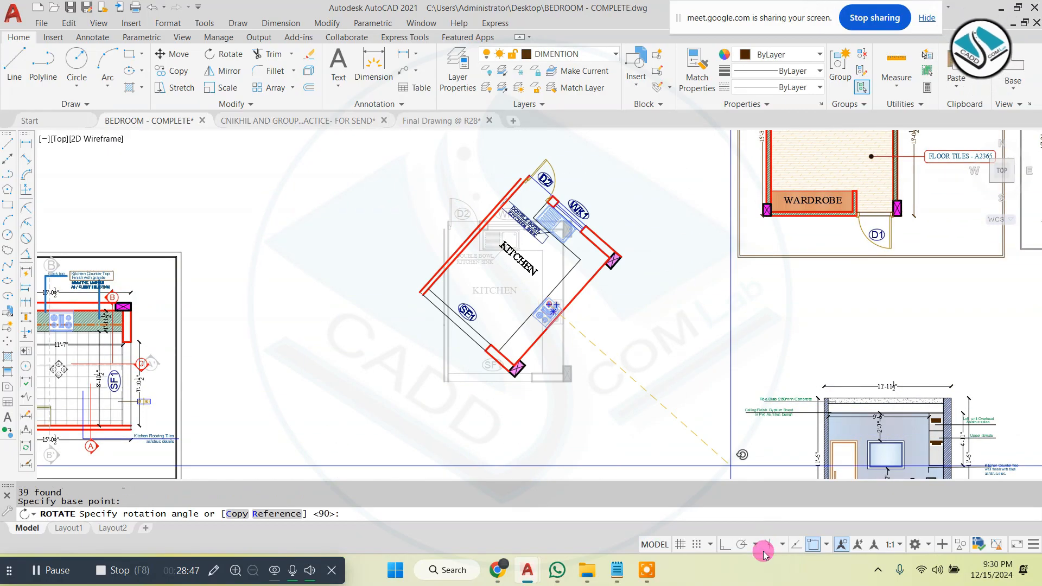
click(725, 545)
click(550, 204)
key(Escape)
key(Escape)
scroll(556, 311, up, 3)
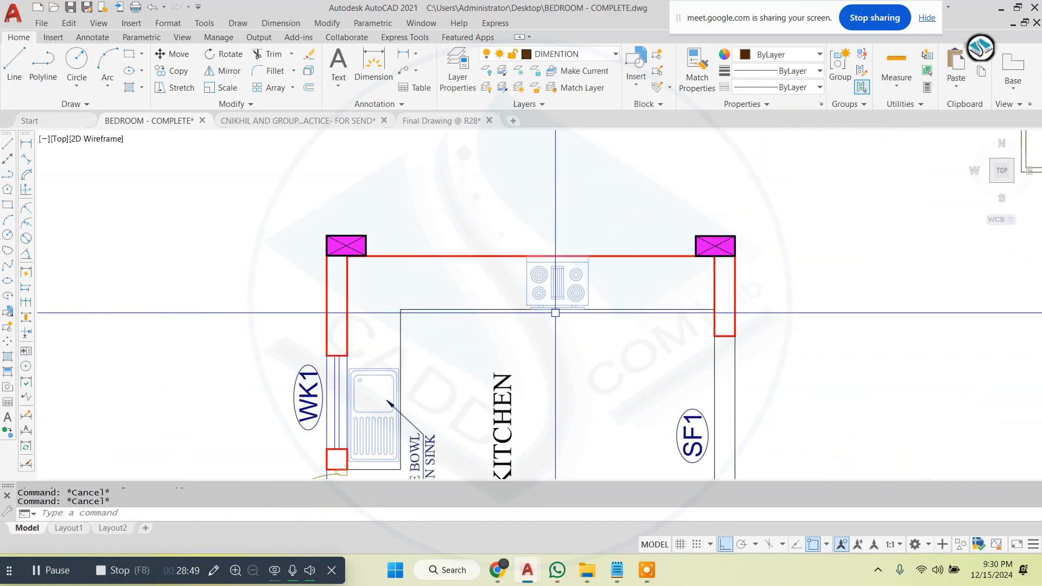
- Draw a horizontal line between the two columns' upper corners as the top wall's outer edge
text(L)
key(Return)
scroll(402, 261, up, 3)
scroll(630, 215, down, 3)
click(630, 213)
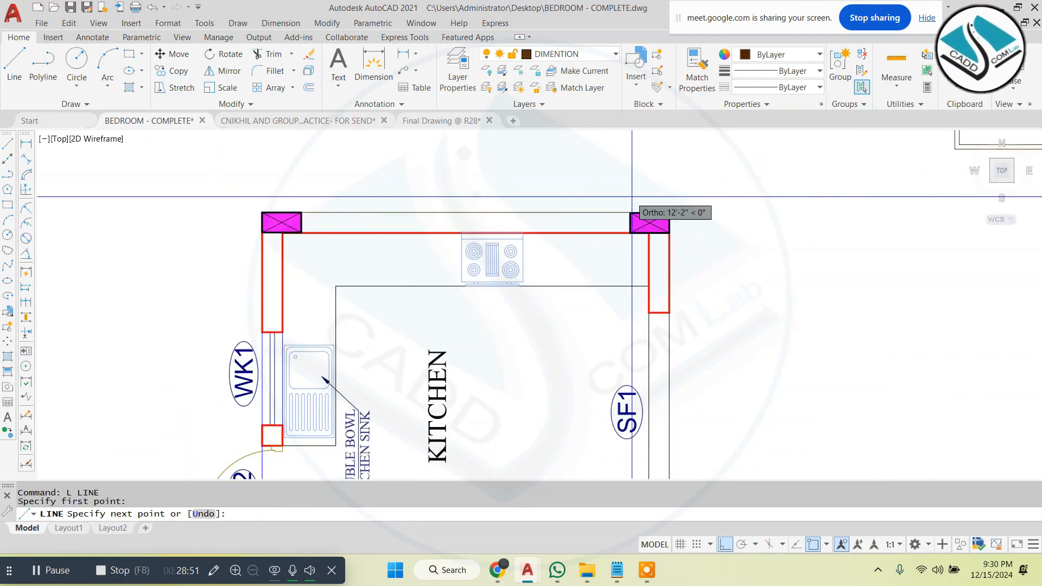
scroll(451, 195, down, 2)
key(Escape)
key(Escape)
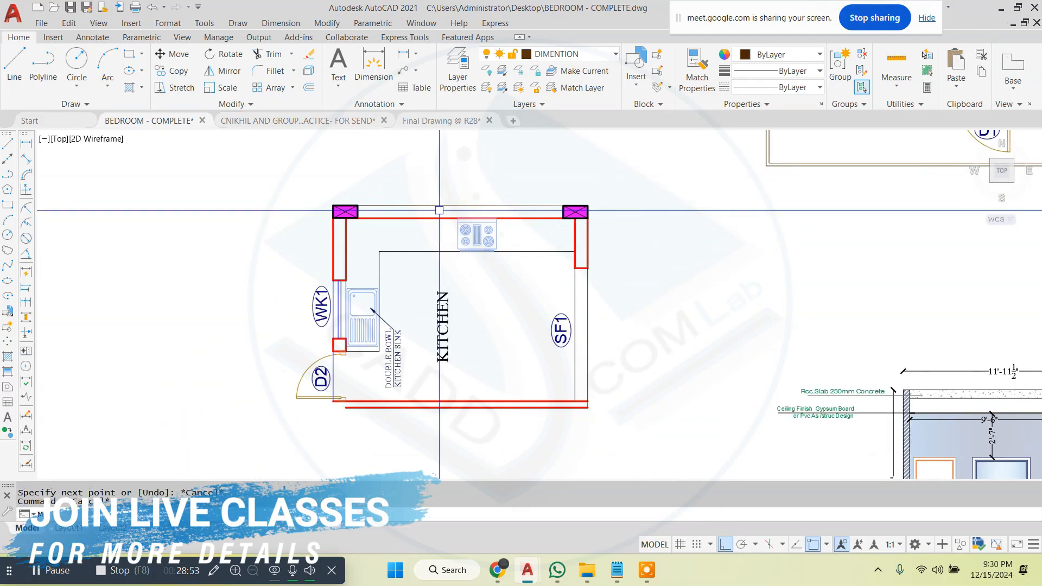
- Match the new top wall line to the properties of the red wall lines
click(453, 222)
scroll(425, 195, up, 4)
click(496, 180)
click(397, 253)
scroll(446, 207, down, 4)
key(Escape)
key(Escape)
key(Escape)
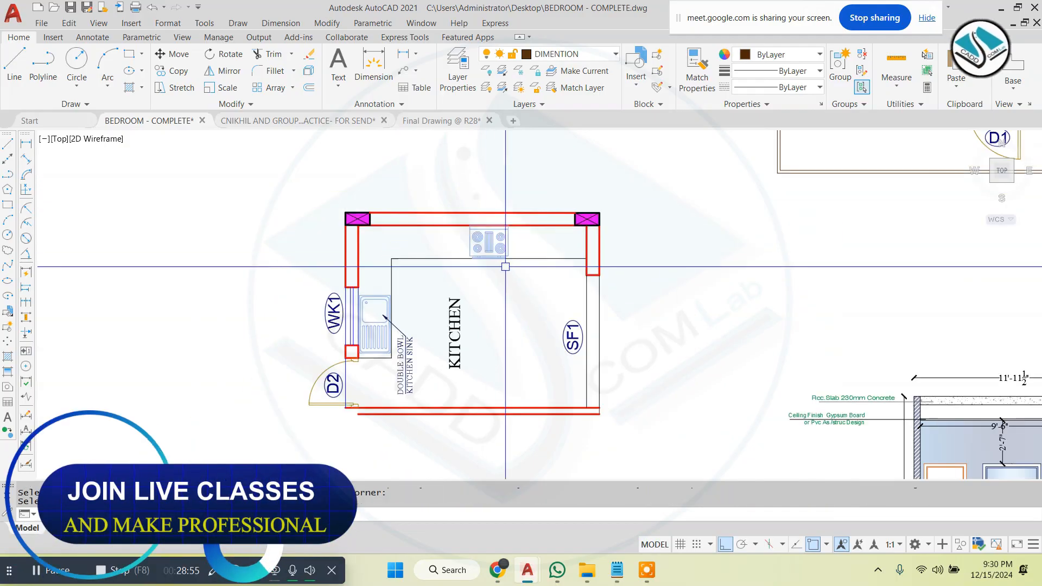
- Draw two lines closing the bottom wall's left end below door D2 and trim their overhangs at the corner
scroll(359, 415, up, 6)
text(l)
key(Return)
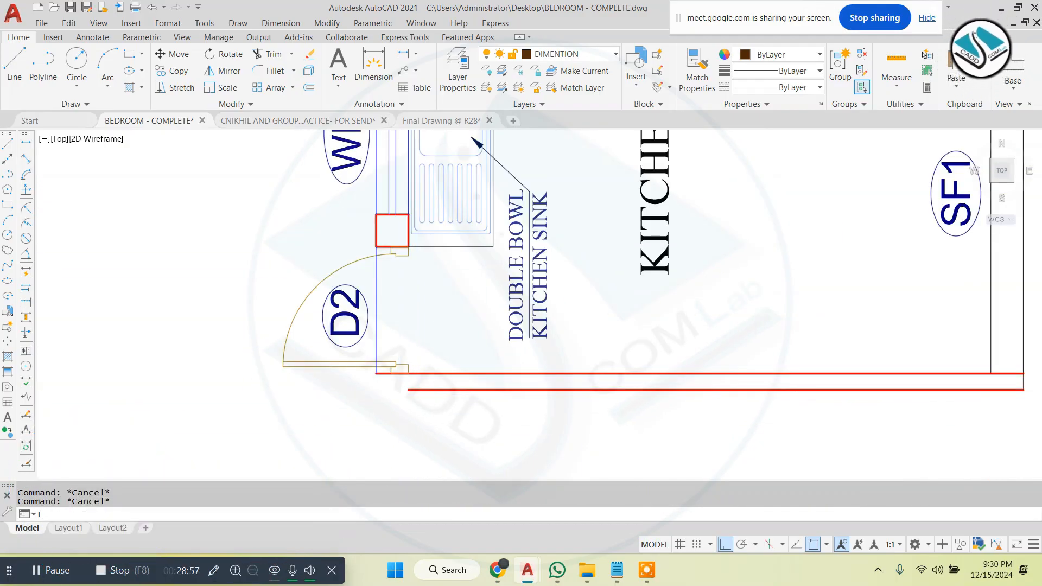
click(427, 384)
click(204, 394)
key(Escape)
key(Return)
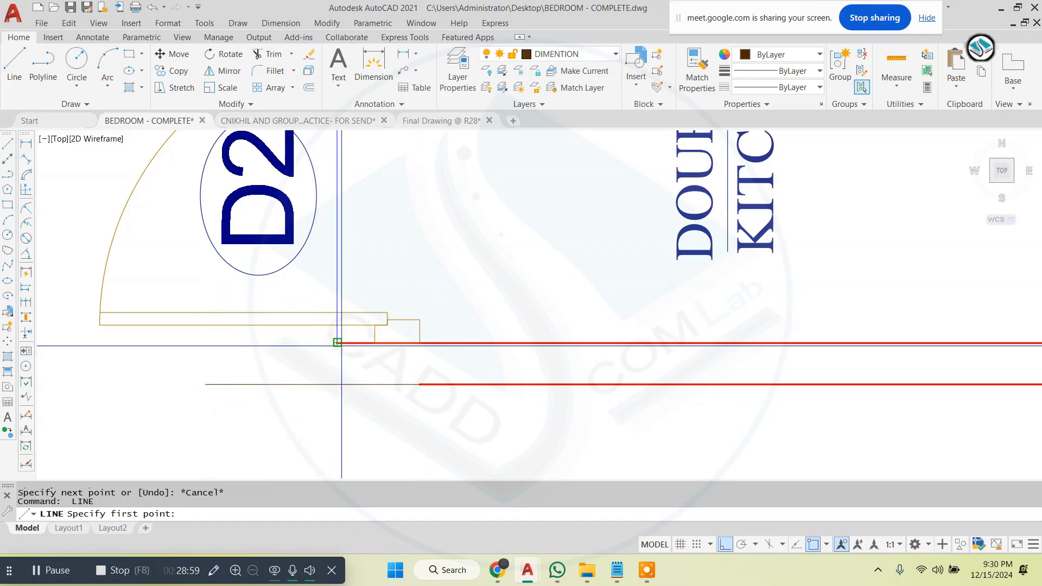
click(341, 346)
click(341, 426)
key(Escape)
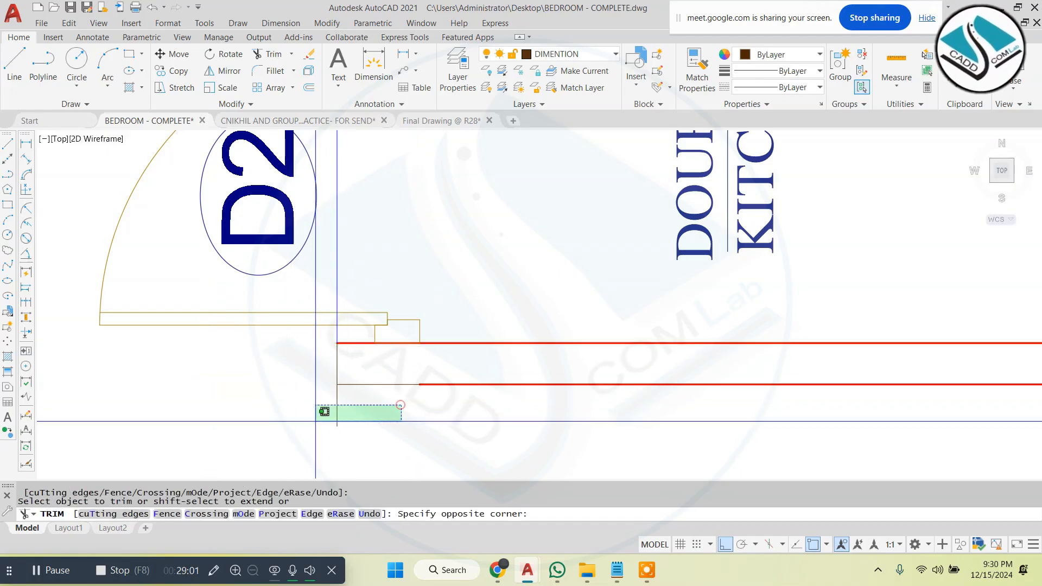
click(400, 404)
key(Escape)
- Match the two new closing lines at the bottom wall's left end to the red wall line's properties
text(ma)
key(Return)
click(471, 384)
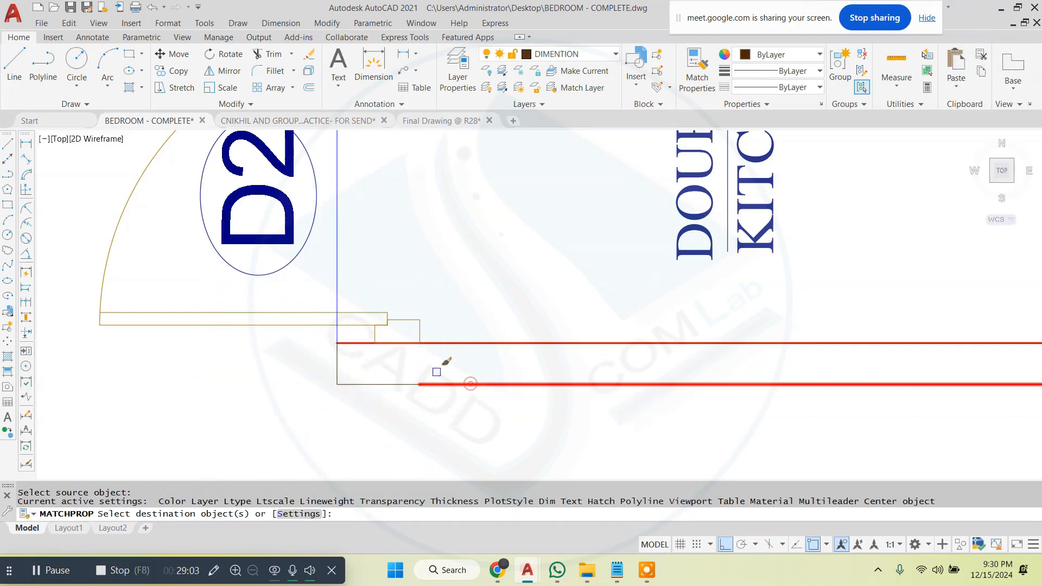
scroll(405, 374, down, 5)
key(Escape)
key(Escape)
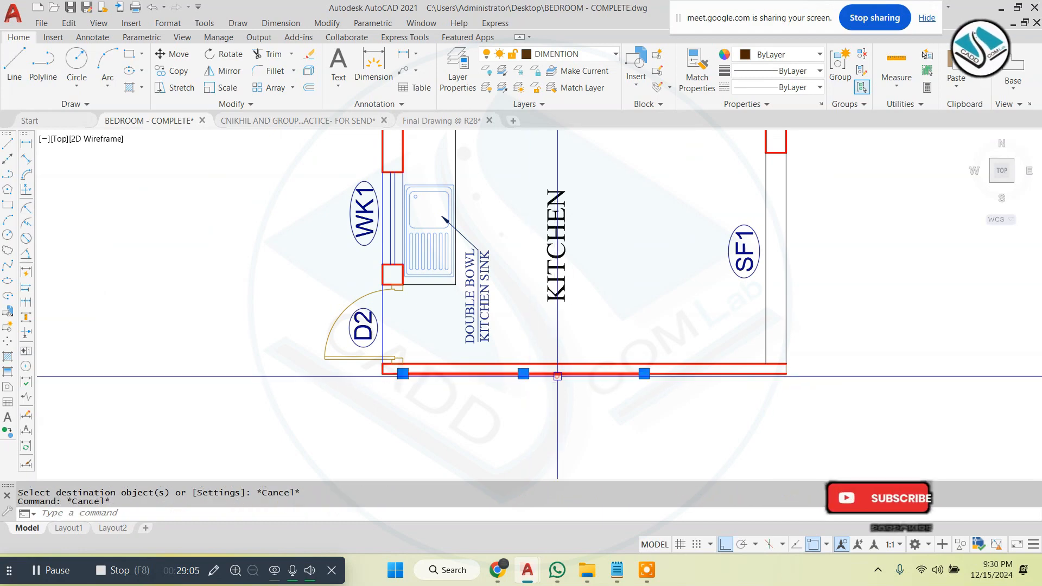
- Extend the bottom wall's outer line to the ends of the wall
text(ex)
key(Return)
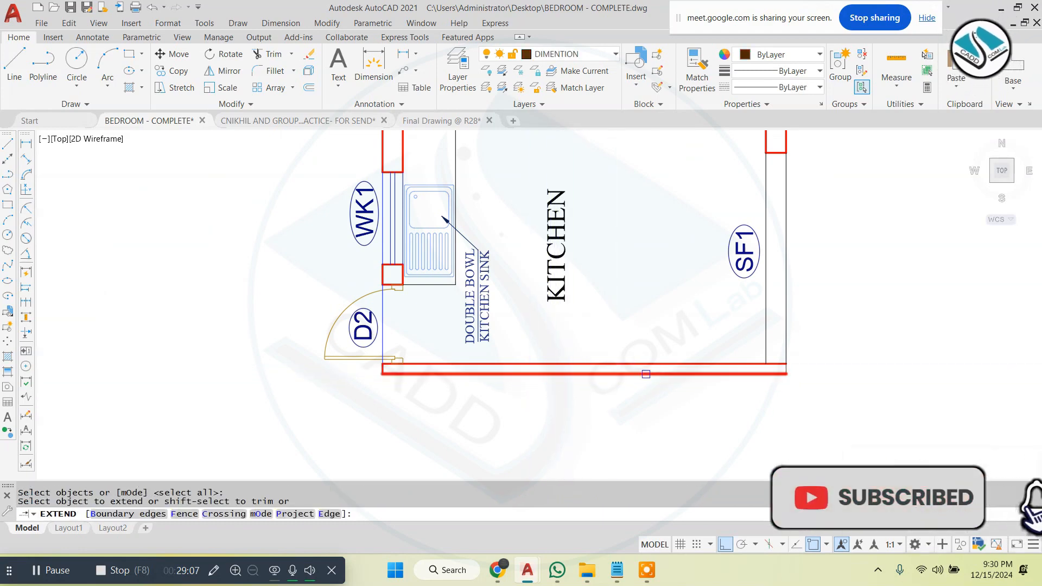
key(Escape)
scroll(613, 380, down, 3)
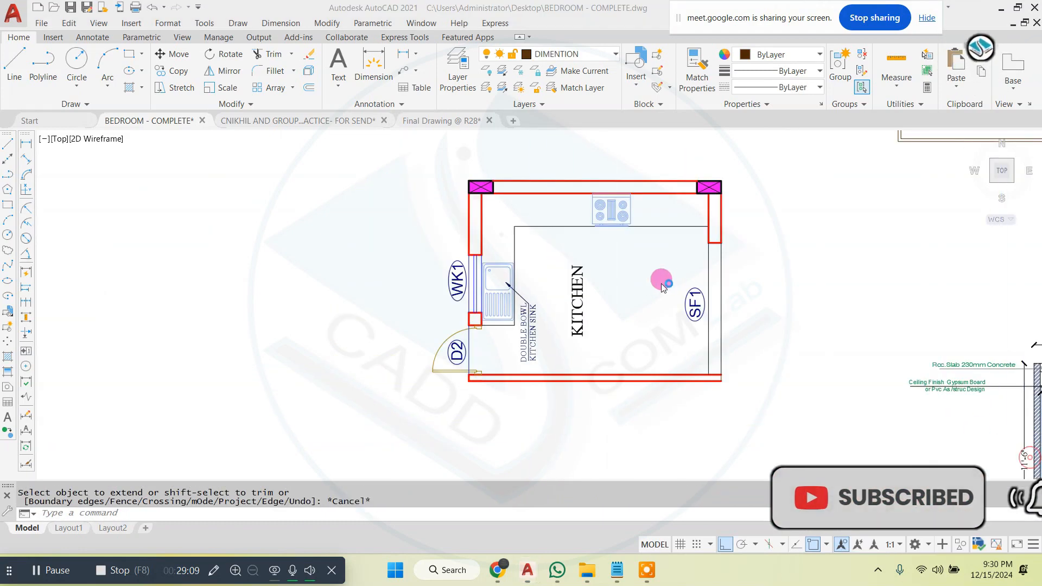
- Hatch the top wall and the left wall's upper segment with the ANSI32 pattern
scroll(575, 293, down, 4)
key(Escape)
scroll(578, 287, up, 2)
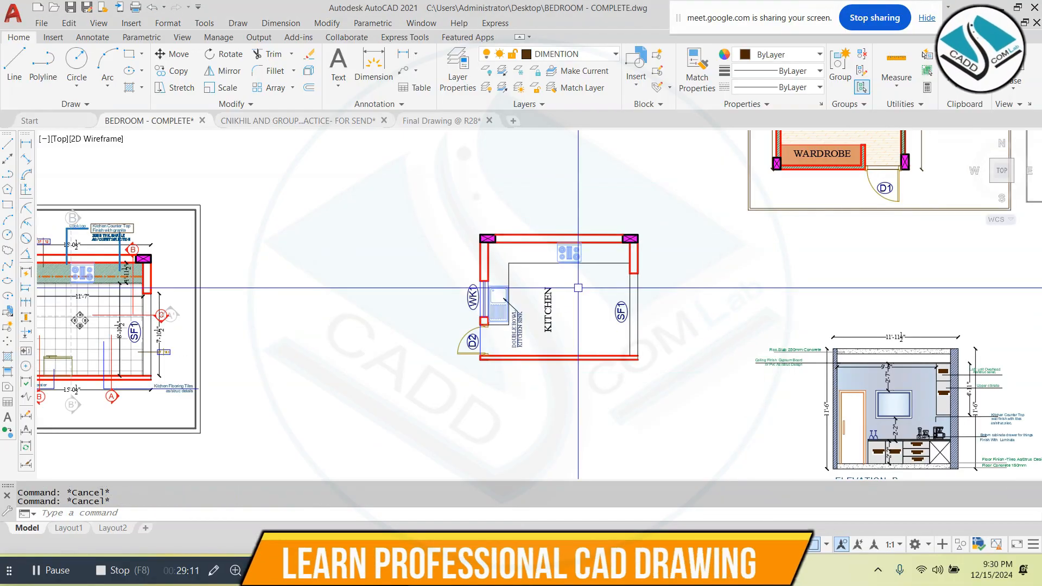
text(H)
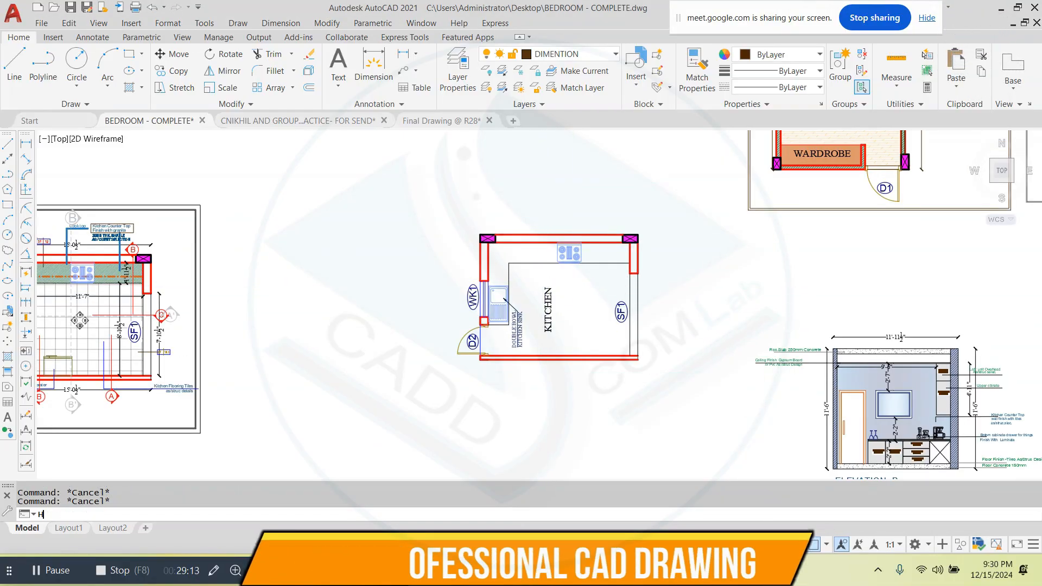
key(Return)
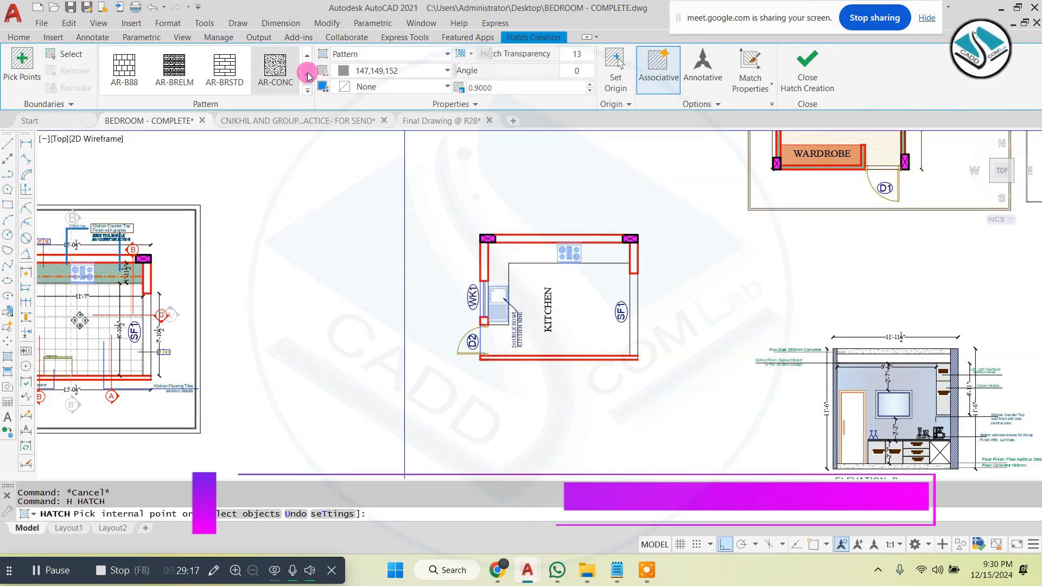
click(306, 94)
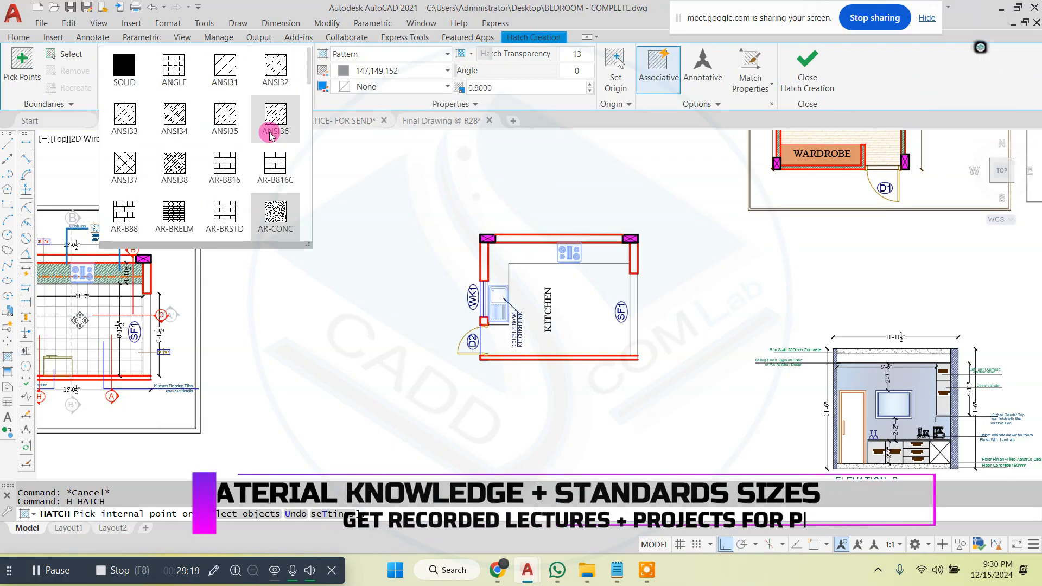
click(283, 66)
scroll(553, 208, up, 4)
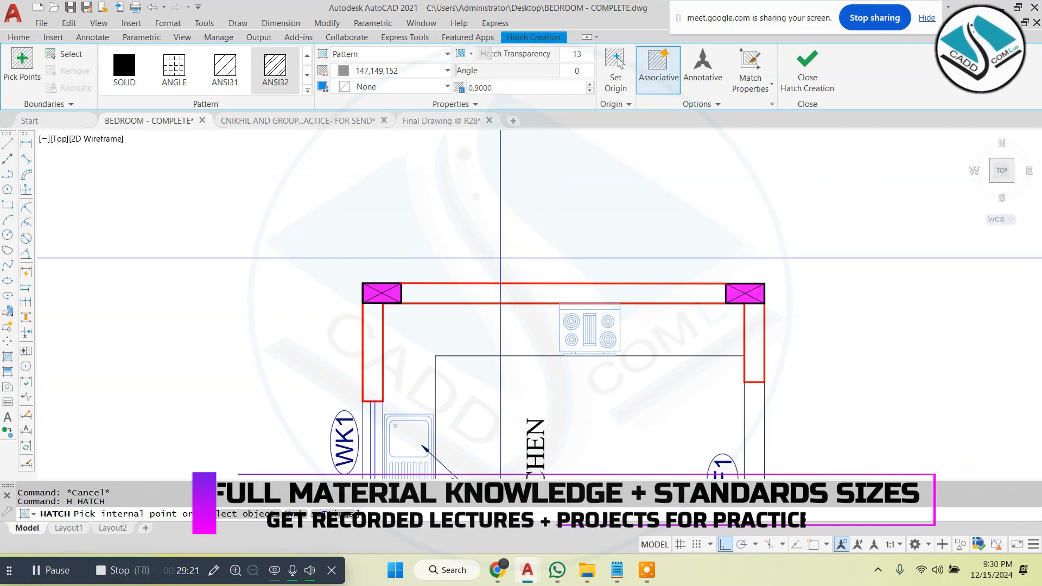
click(488, 290)
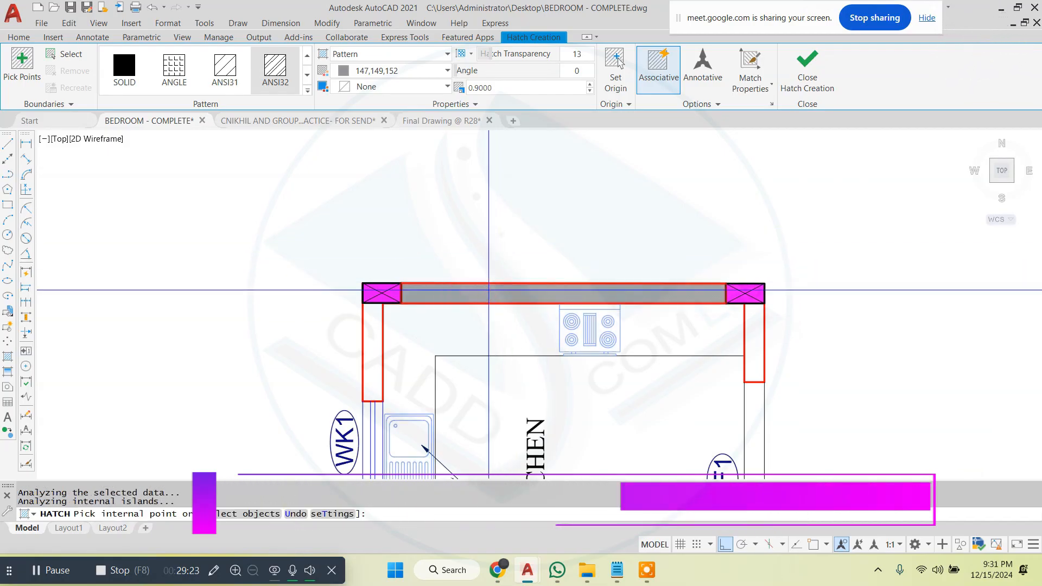
click(372, 327)
- Coarsen the hatch scale to 3 and finally 5 while adding the short right wall and the bottom wall
click(516, 86)
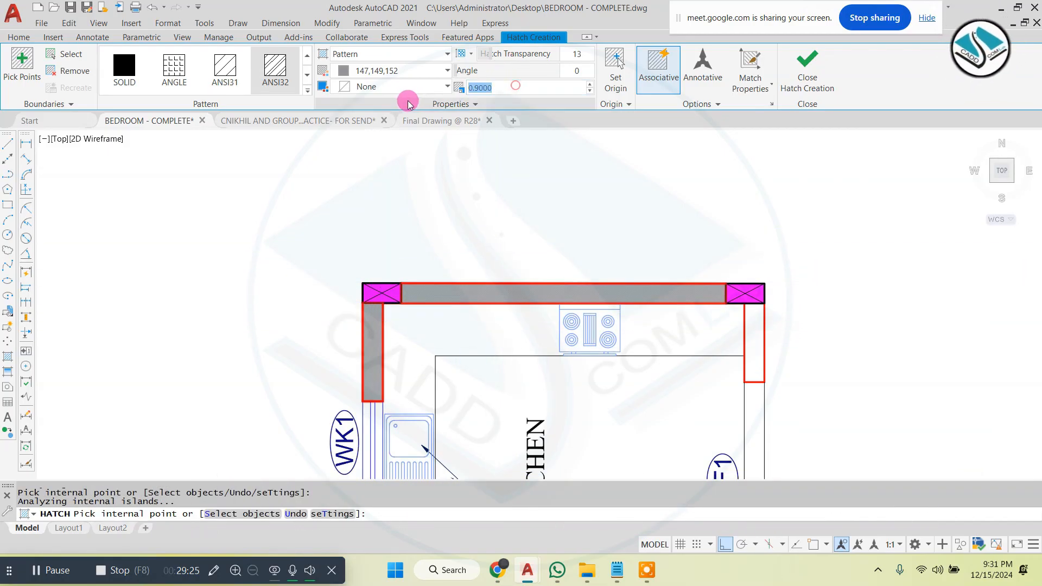
key(Return)
scroll(706, 261, down, 3)
scroll(707, 260, up, 3)
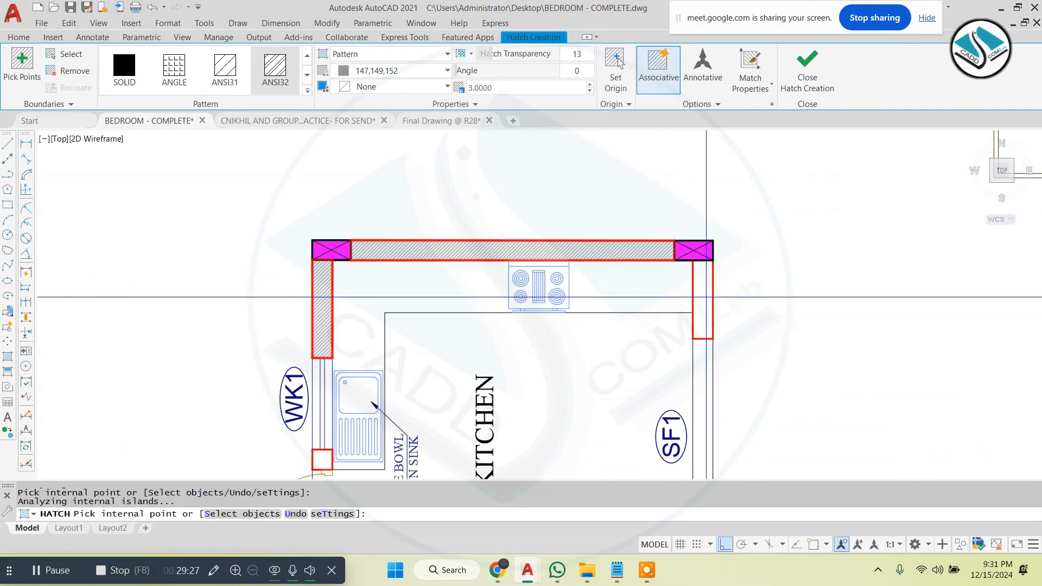
scroll(588, 253, down, 3)
scroll(529, 407, up, 5)
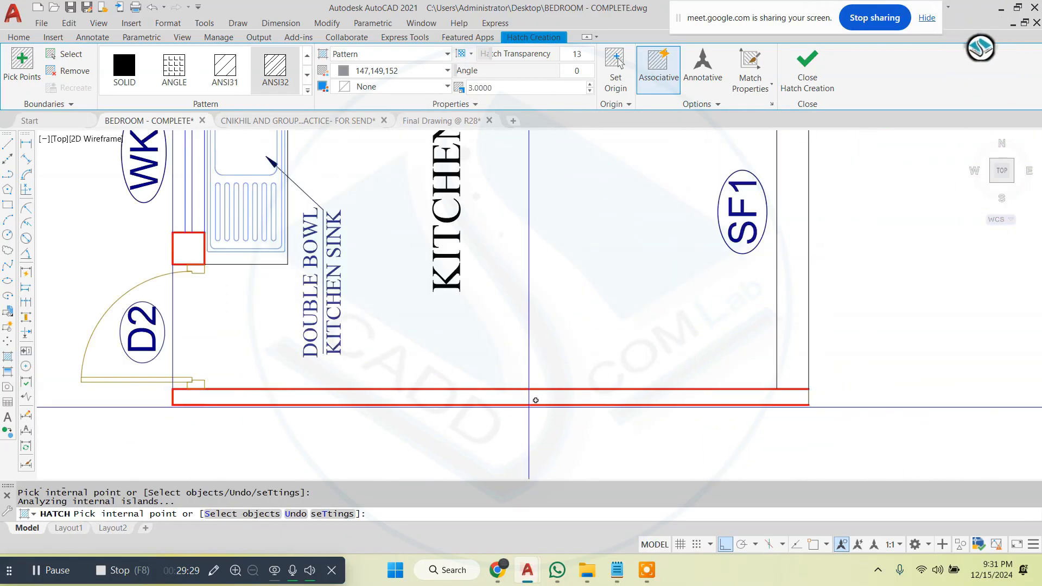
click(538, 398)
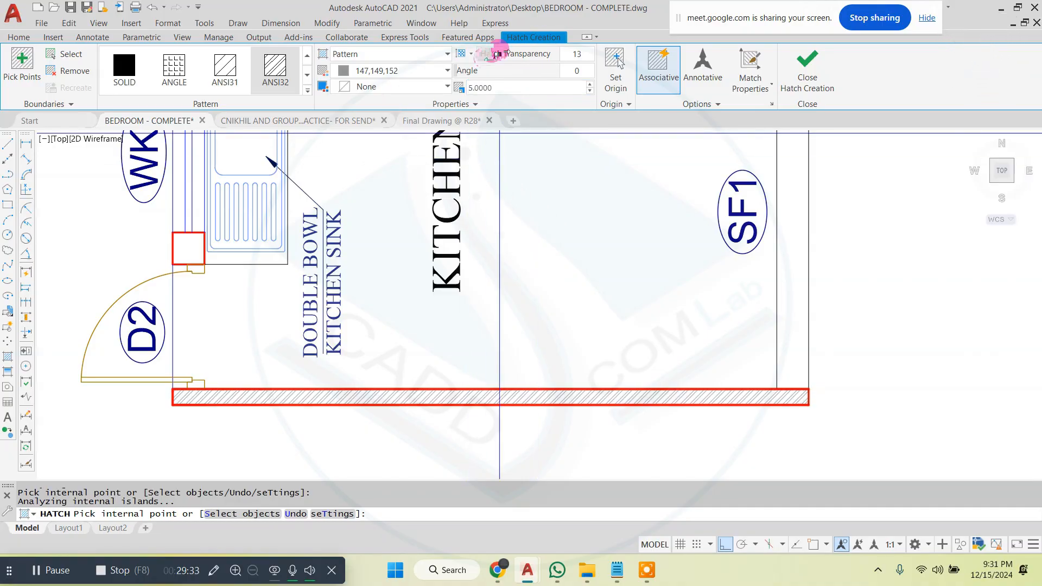
- Set the wall hatch's transparency to 41 and its colour to blue 16,86,137, and finish the hatch
drag(529, 59, 542, 70)
click(400, 70)
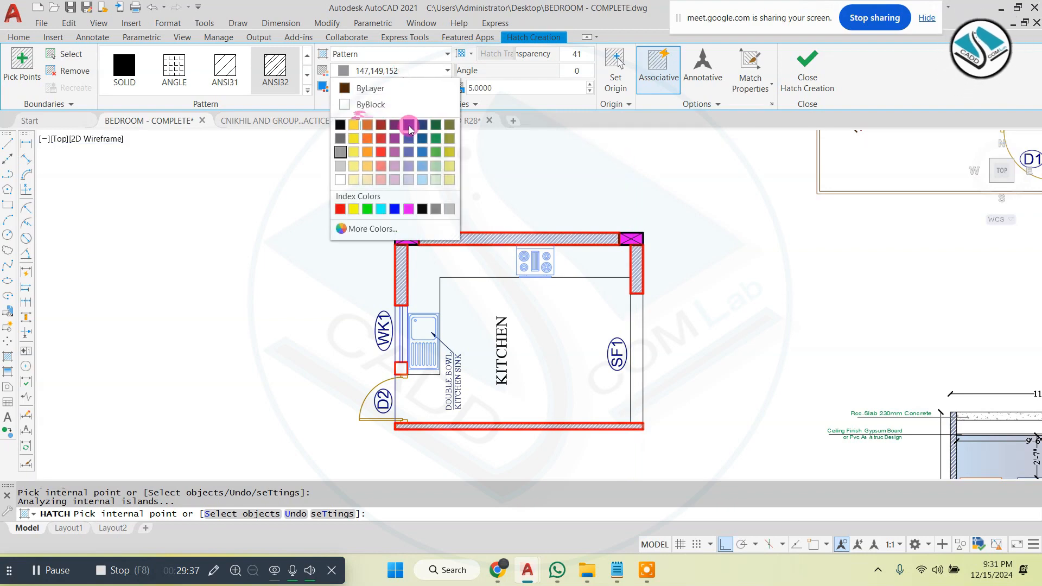
click(421, 142)
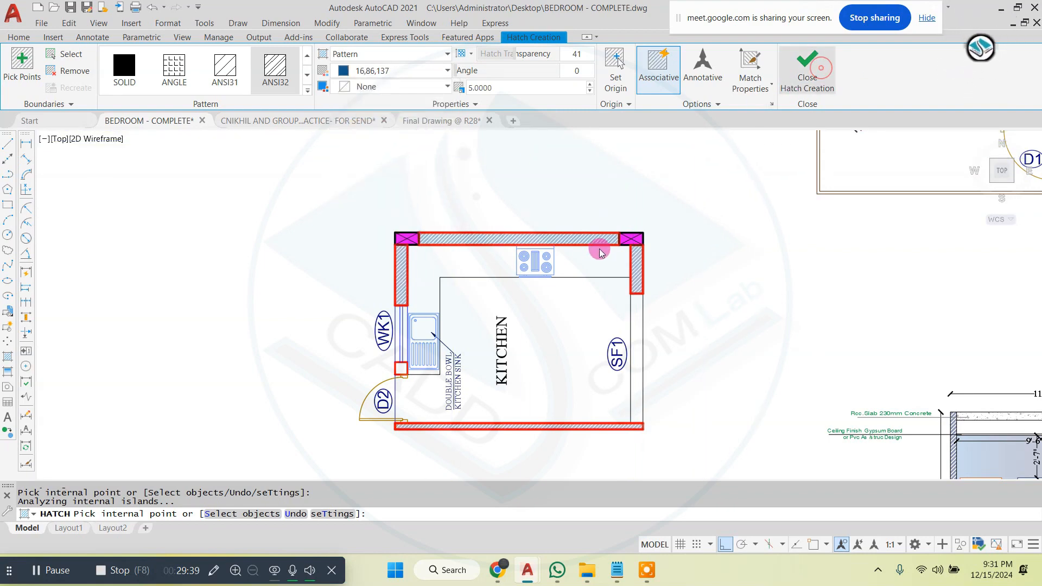
key(Escape)
scroll(597, 249, down, 5)
scroll(594, 257, up, 5)
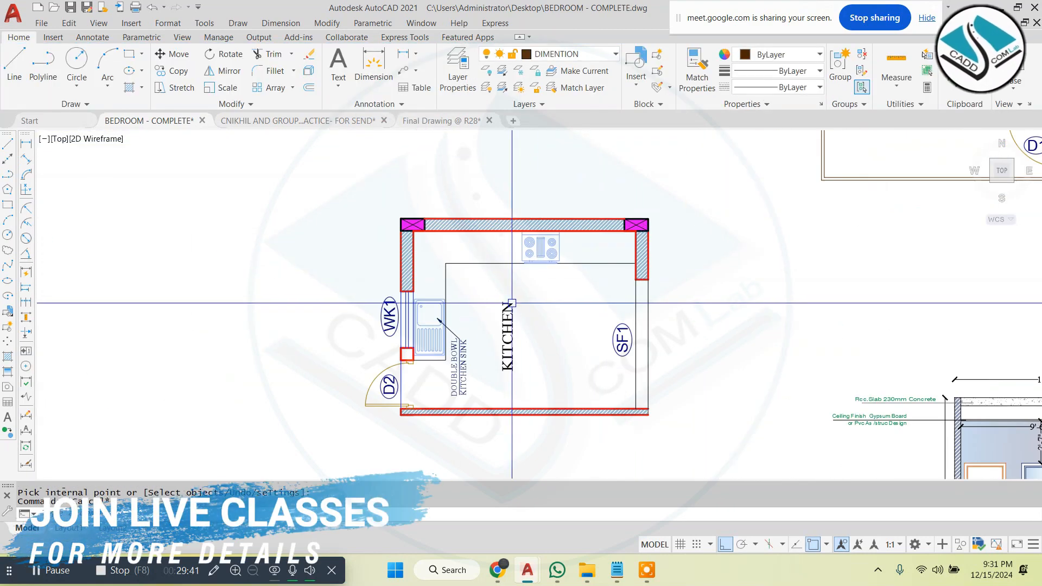
- Move the KITCHEN label from inside the room to below the bottom wall
click(510, 306)
text(m)
key(space)
click(518, 344)
scroll(533, 290, down, 4)
scroll(527, 370, up, 4)
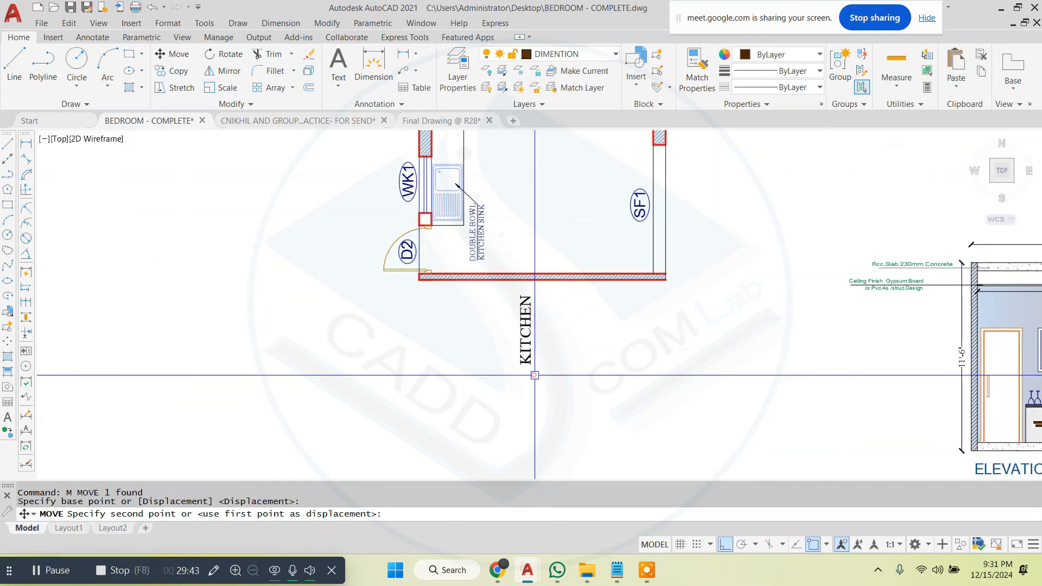
click(534, 374)
- Rotate the KITCHEN label 90 degrees clockwise so it reads horizontally
text(ro)
key(space)
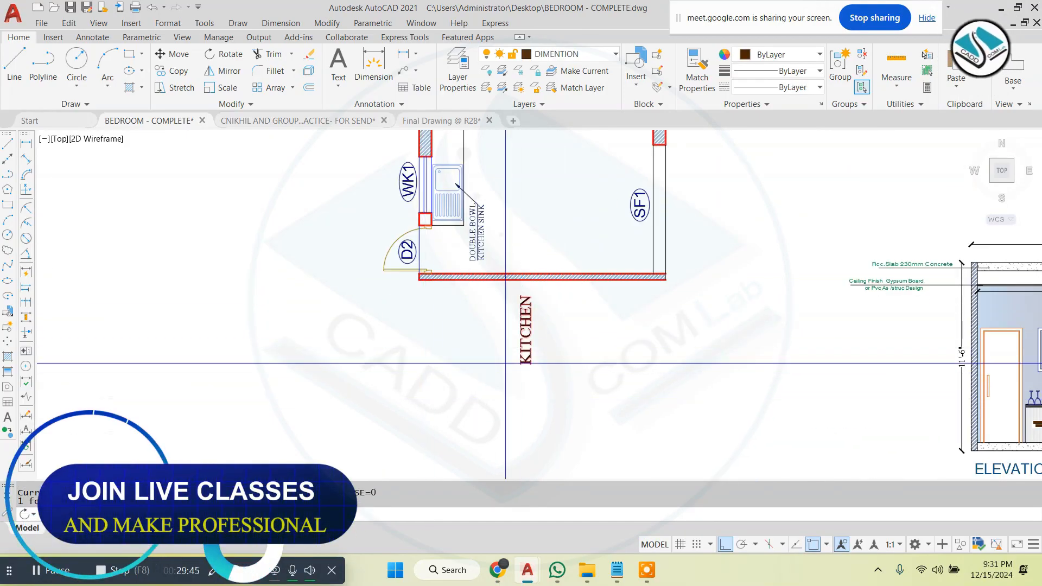
click(520, 283)
click(527, 433)
scroll(470, 295, up, 6)
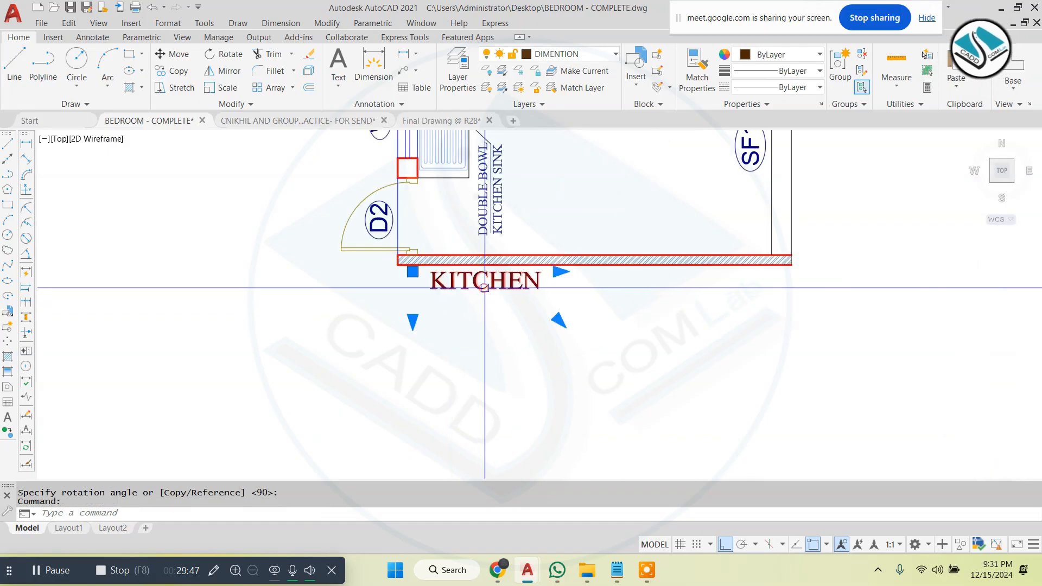
- Move the KITCHEN label further down and to the left, beneath the plan's bottom wall
text(m)
key(space)
click(551, 284)
scroll(409, 353, down, 6)
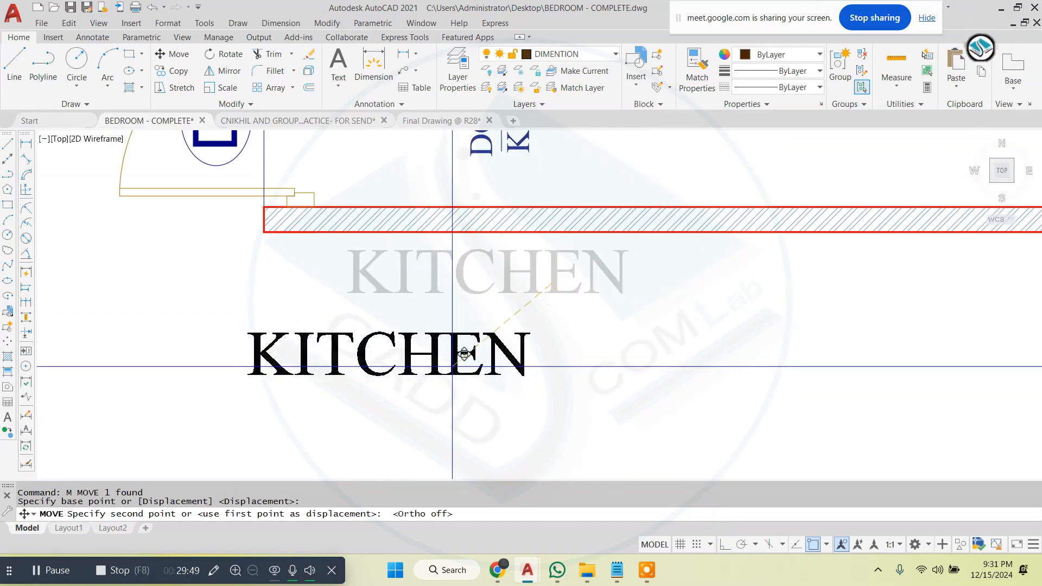
key(Escape)
key(Escape)
scroll(596, 358, up, 2)
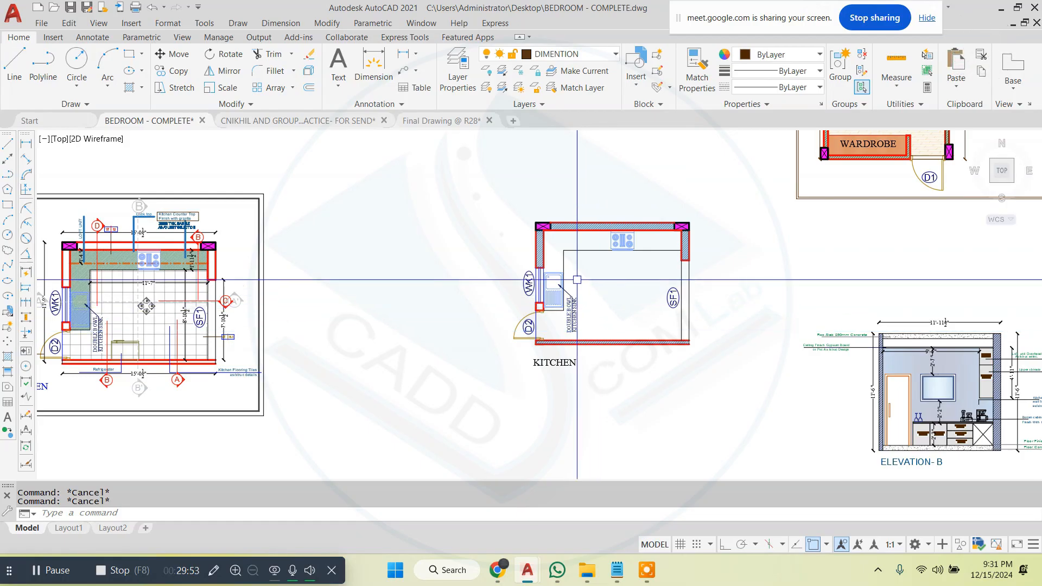
- Switch to the Kitchen folder in File Explorer, open the Word document KITCHEN ACCESSORIES & BASKETS & SHUTTERS and dismiss the activation notice
mouse_move(588, 578)
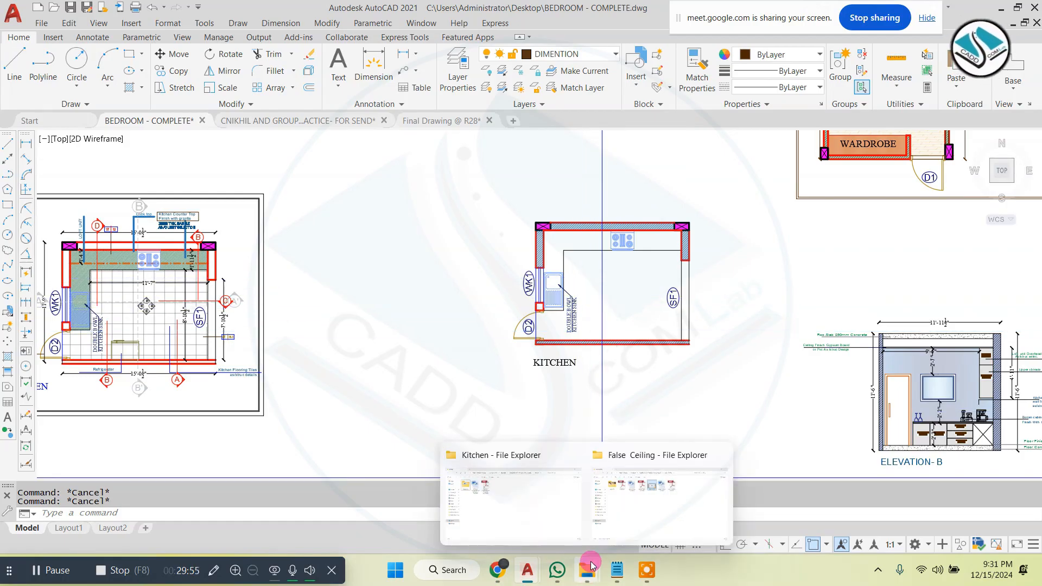
click(521, 509)
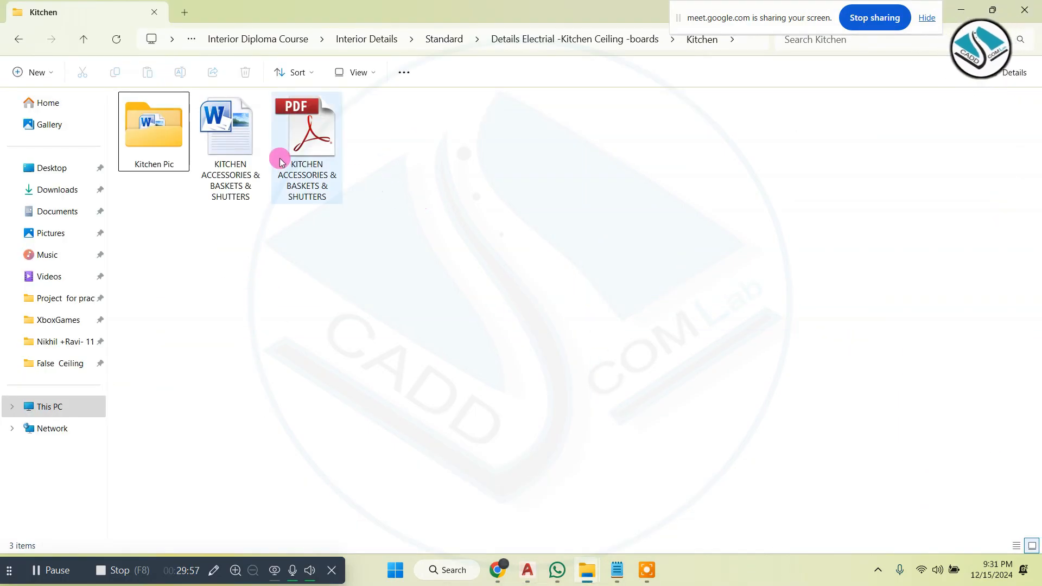
click(248, 148)
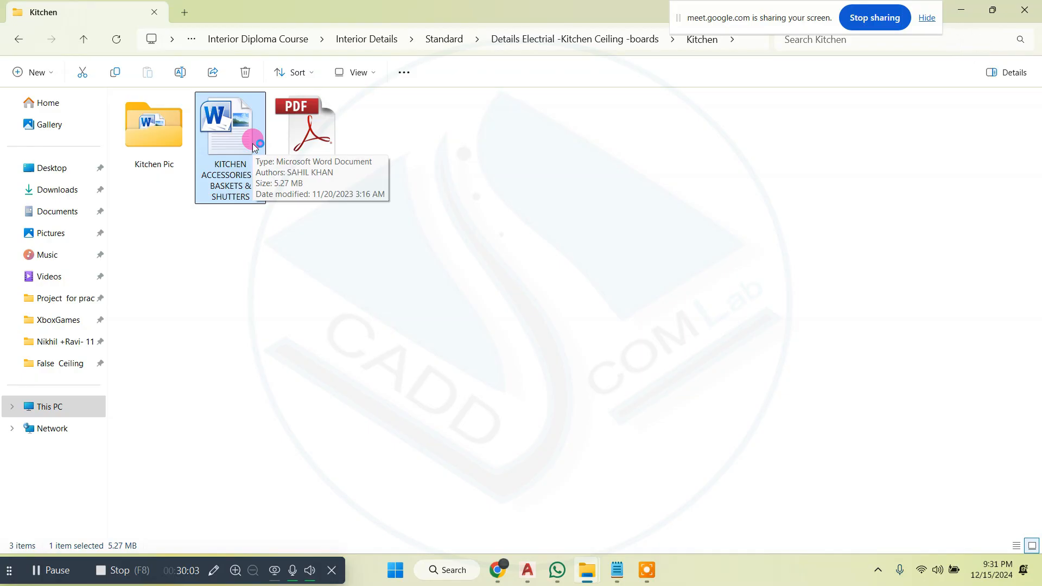
double_click(253, 148)
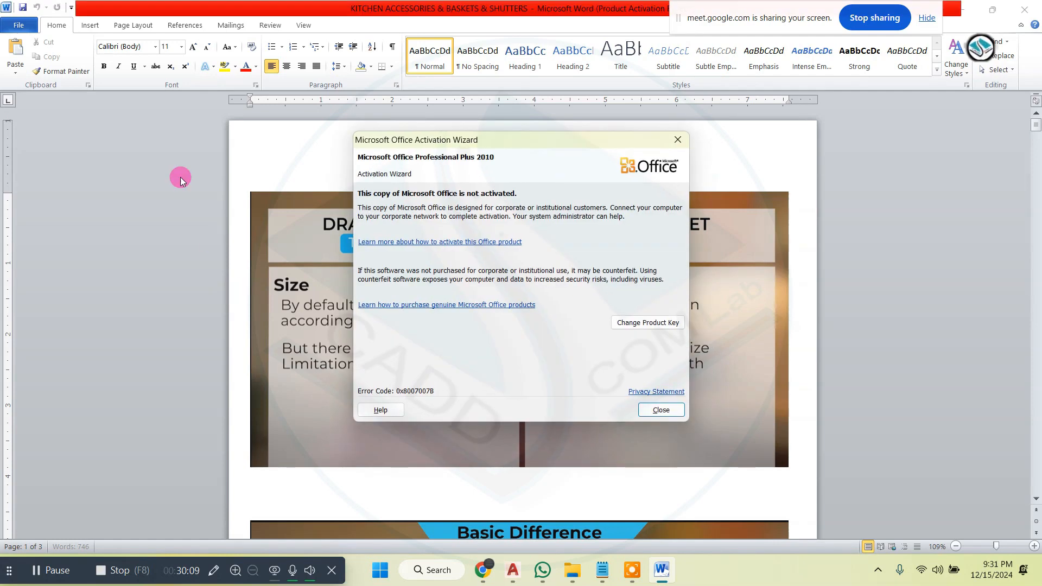
click(683, 141)
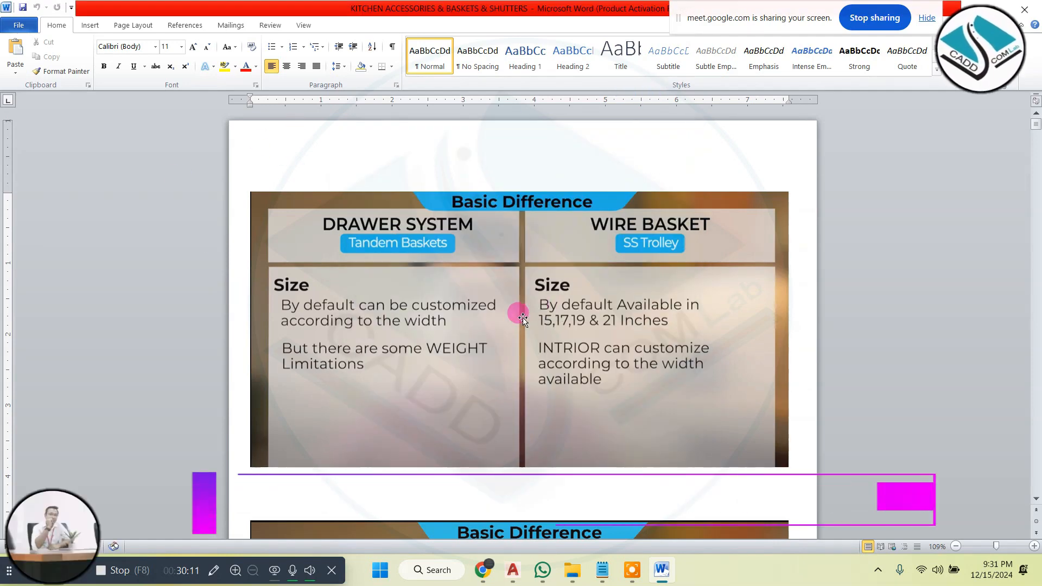
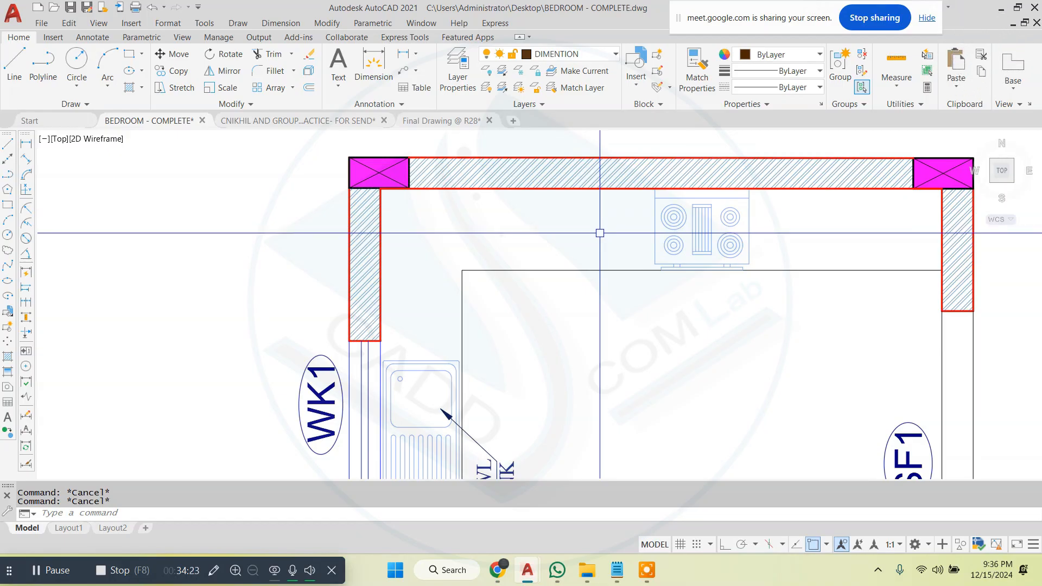
- Offset the inner face line of the copied kitchen plan's top wall by 16 into the room
scroll(604, 235, down, 8)
scroll(482, 235, up, 6)
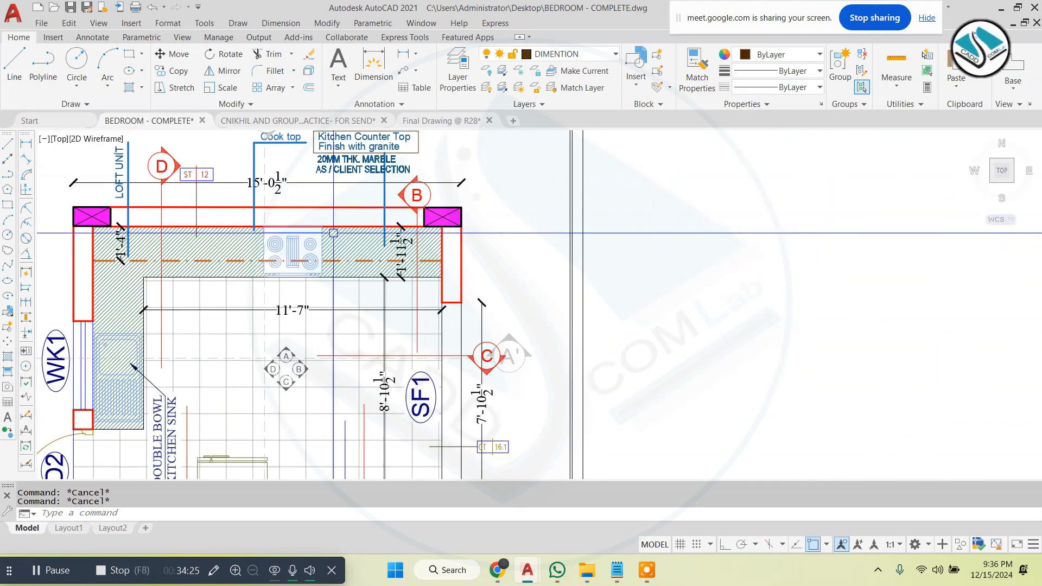
scroll(180, 212, down, 1)
scroll(304, 226, up, 2)
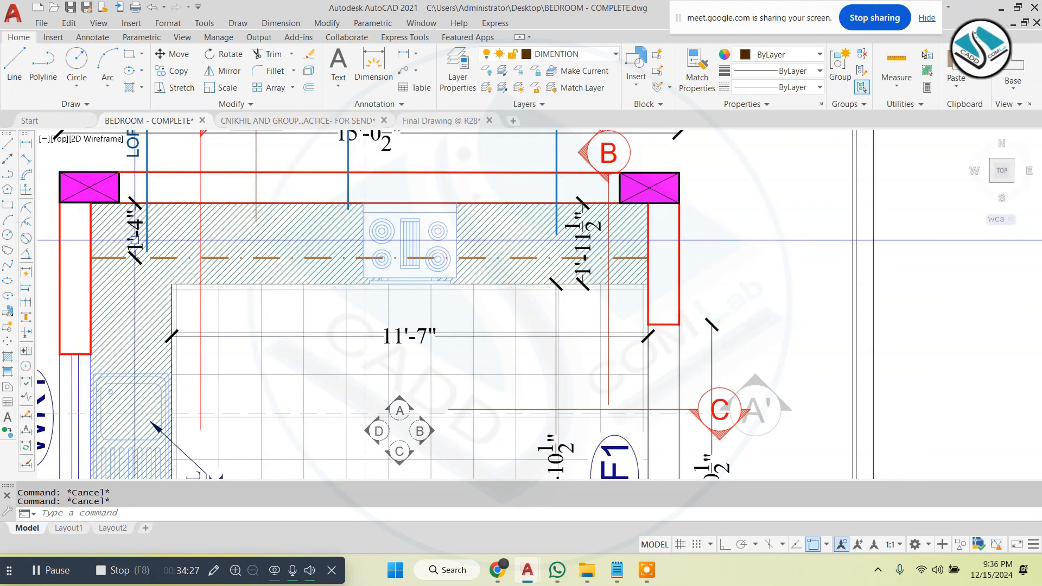
scroll(378, 249, down, 6)
scroll(379, 249, up, 7)
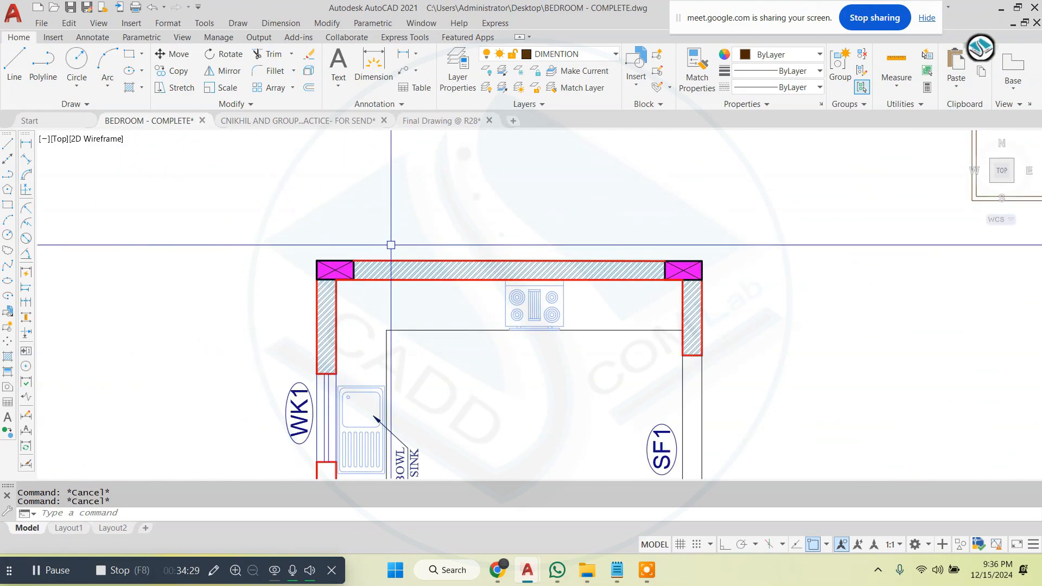
key(Return)
scroll(420, 270, up, 2)
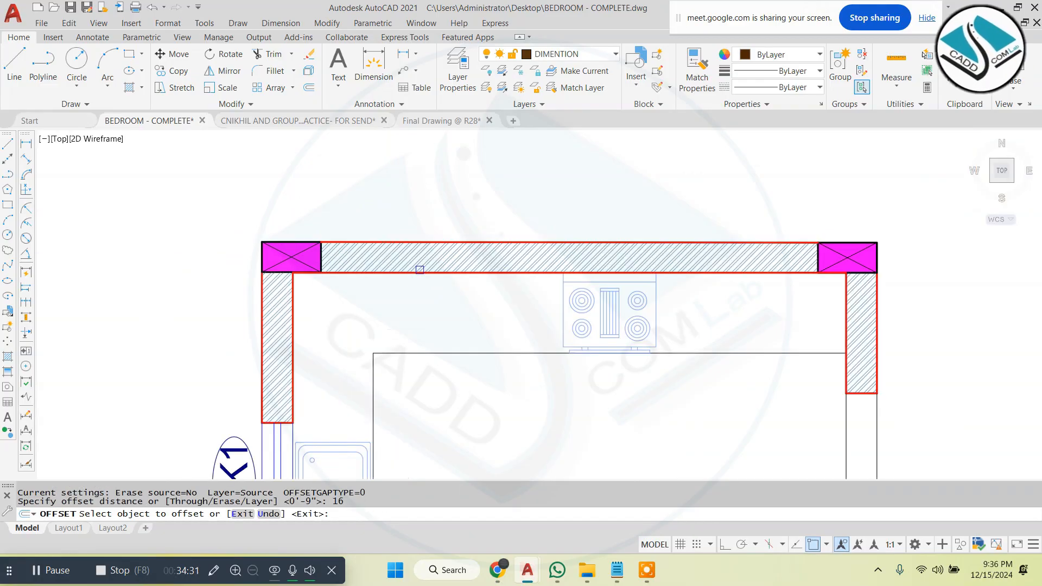
click(441, 273)
click(456, 314)
key(Escape)
key(Escape)
key(Escape)
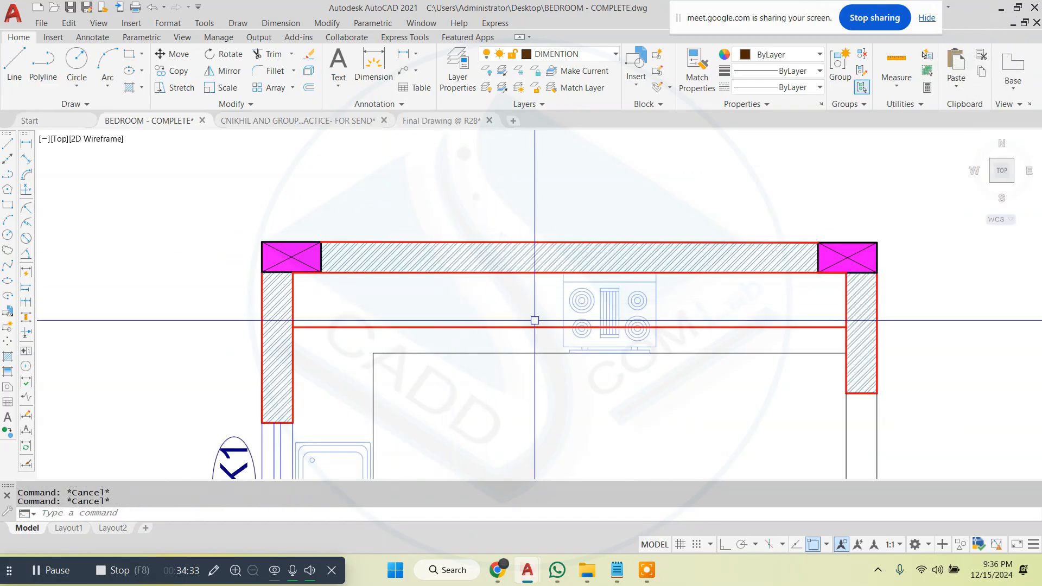
- Set the offset line's colour to purple 147,39,143 and its linetype to DASHDOT2
click(569, 326)
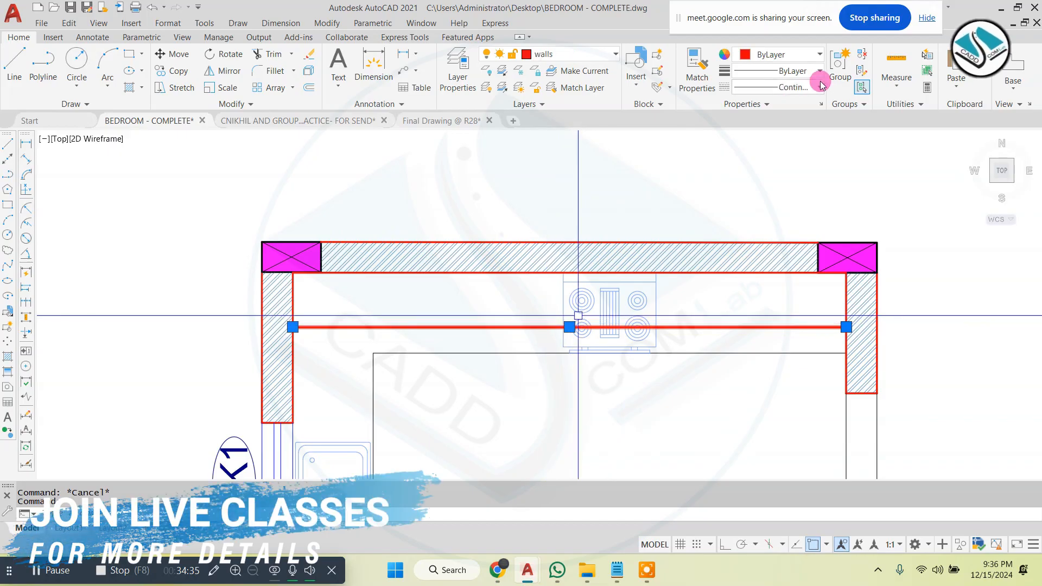
click(796, 53)
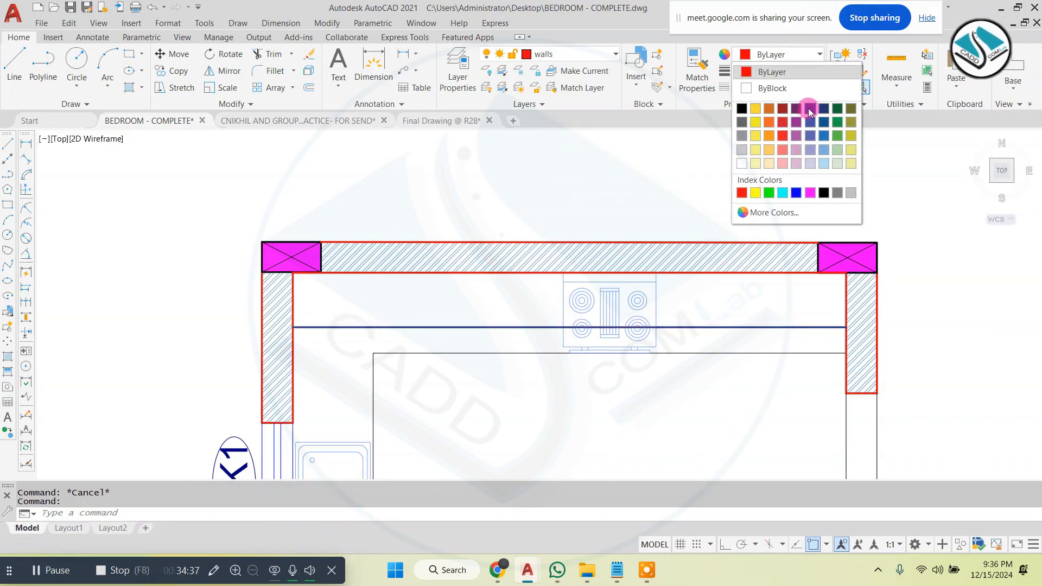
click(797, 123)
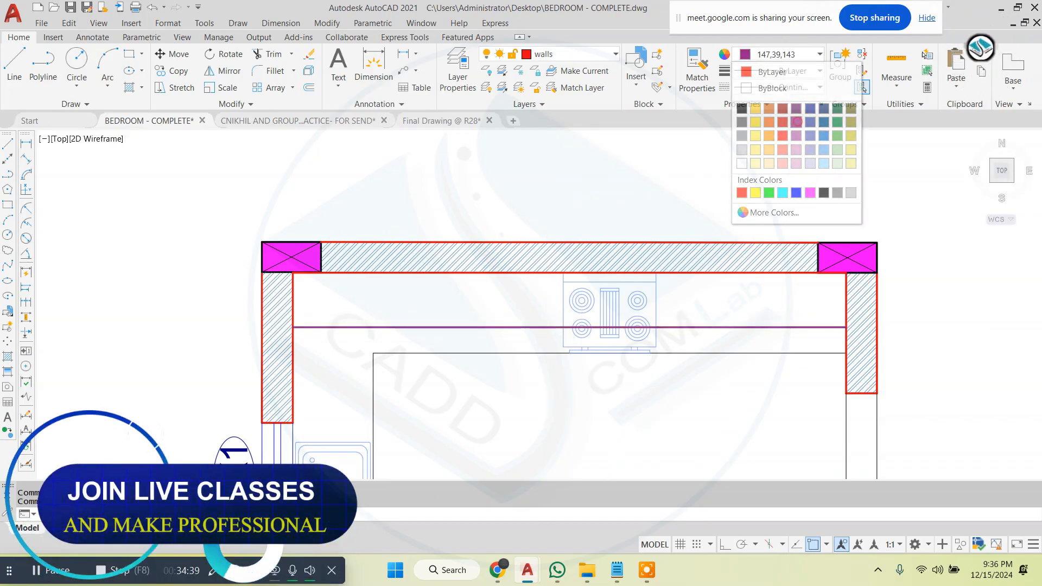
scroll(786, 155, down, 2)
click(806, 87)
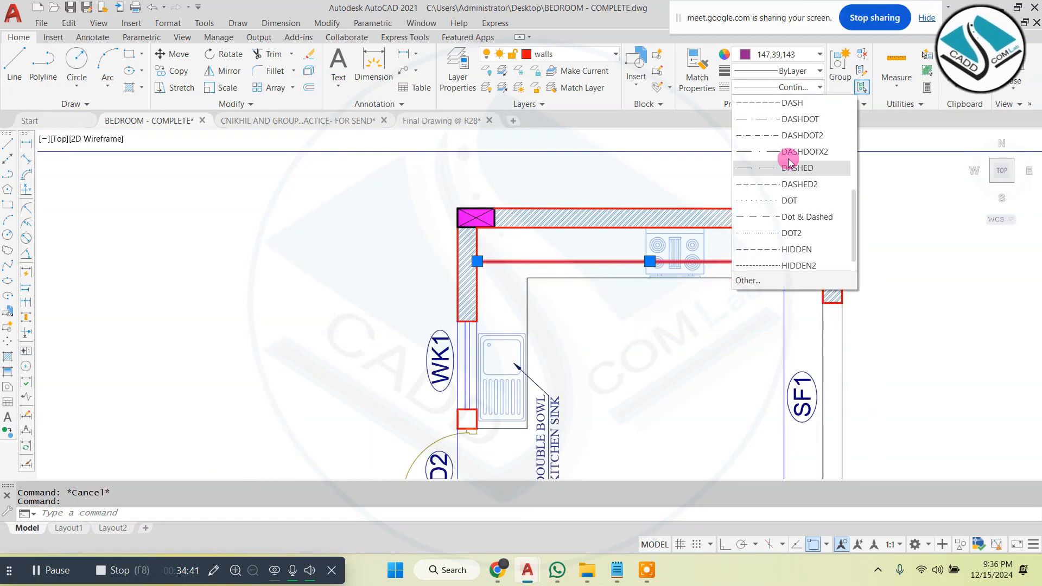
click(802, 135)
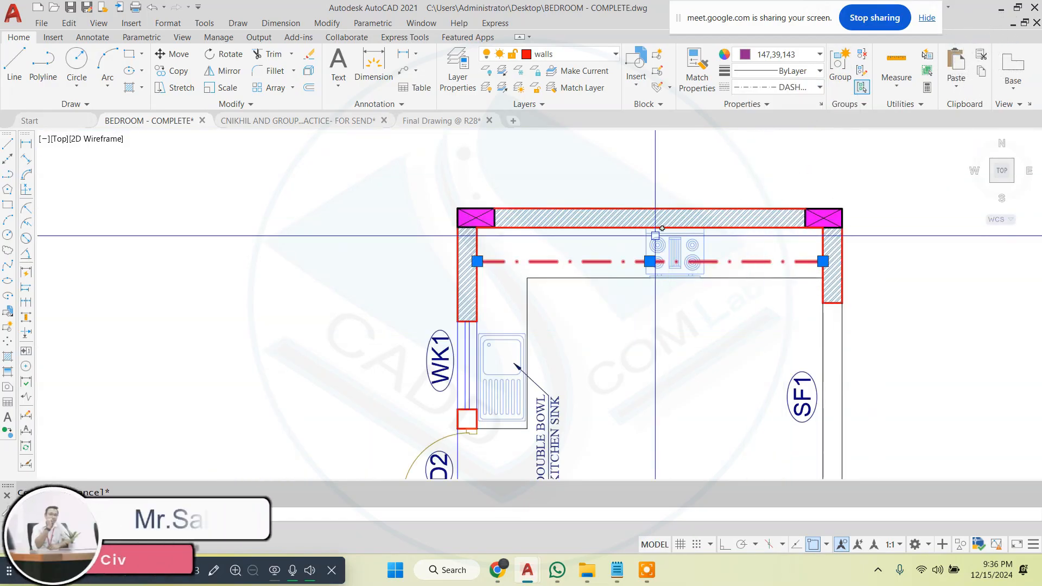
- Check the dash-dot line's linetype scale in its properties and recolour the line a lighter purple
key(ctrl+1)
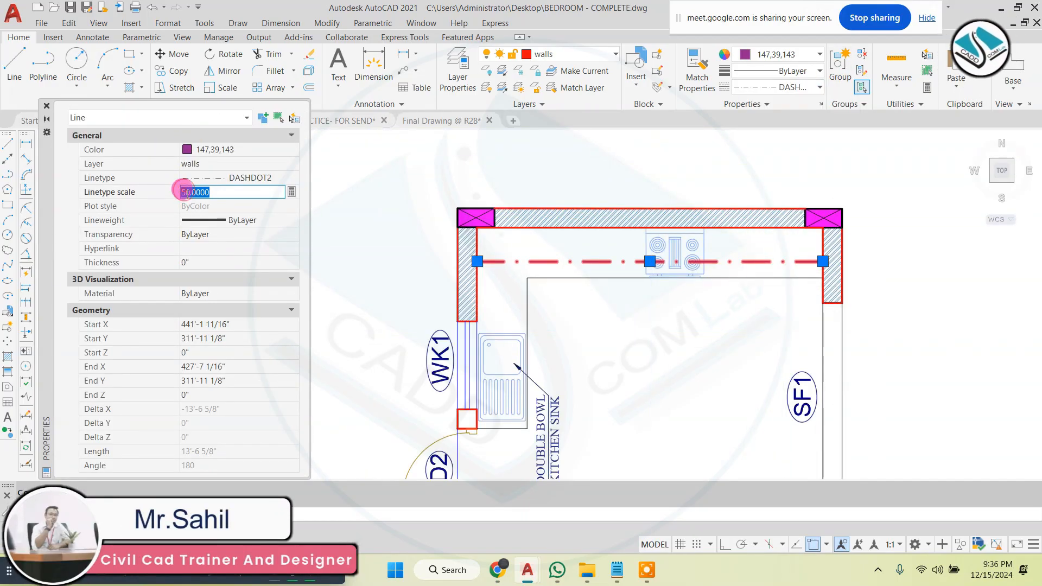
click(46, 106)
click(806, 54)
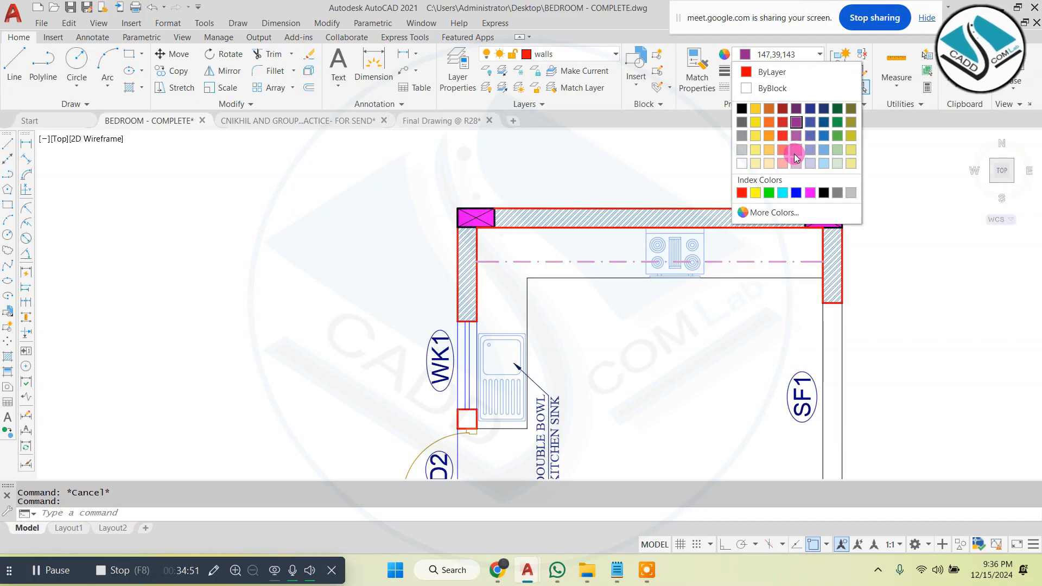
click(798, 142)
key(Escape)
scroll(587, 252, down, 2)
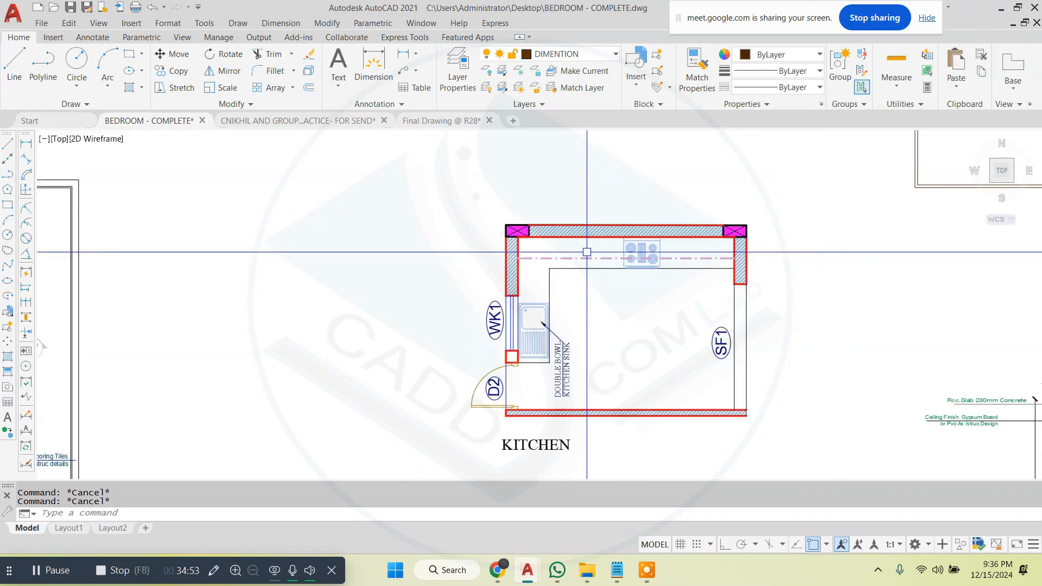
scroll(587, 252, down, 1)
scroll(128, 235, up, 8)
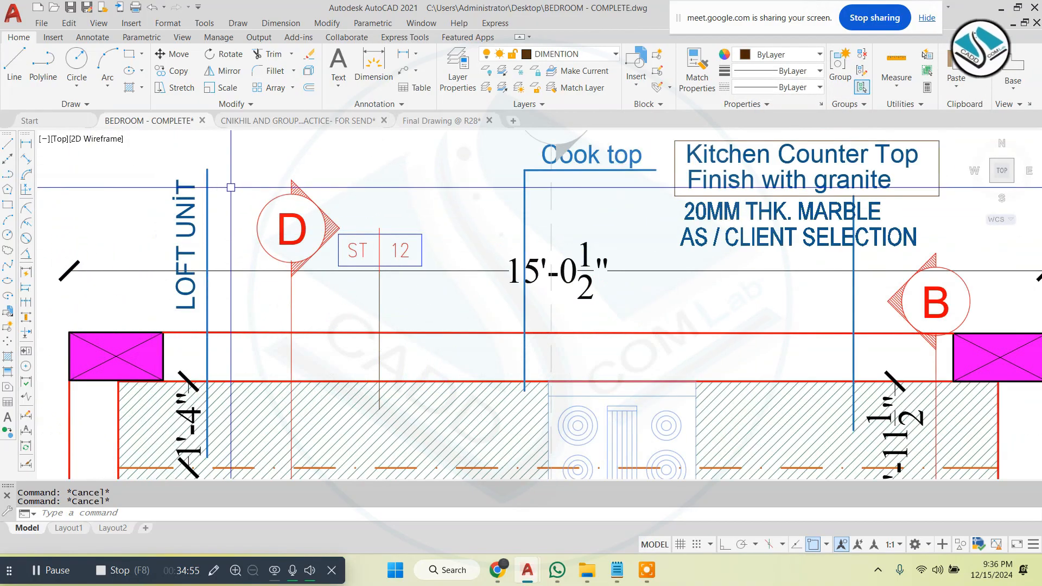
click(185, 208)
scroll(345, 255, up, 4)
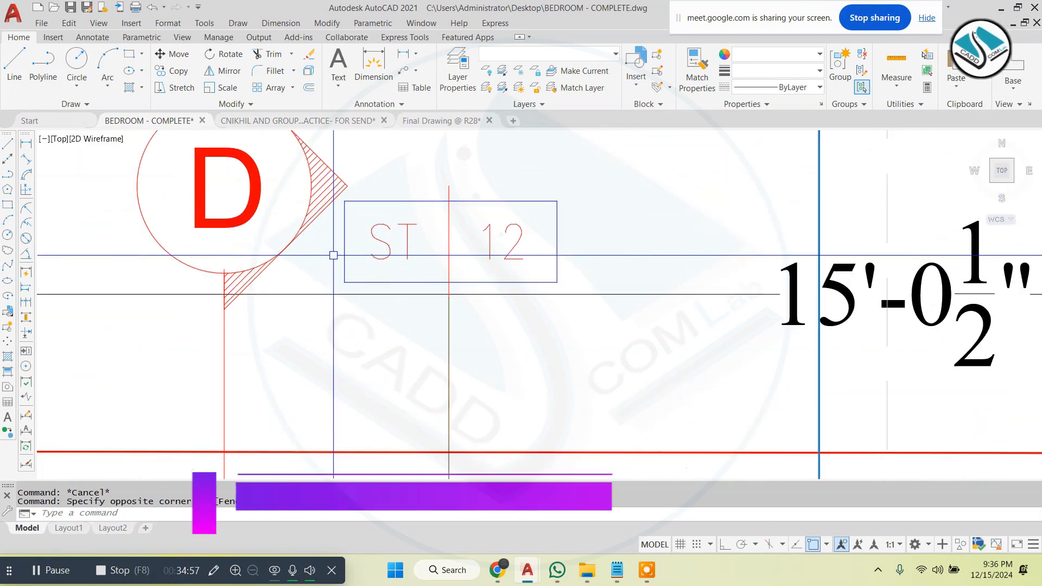
click(610, 179)
click(434, 239)
click(414, 244)
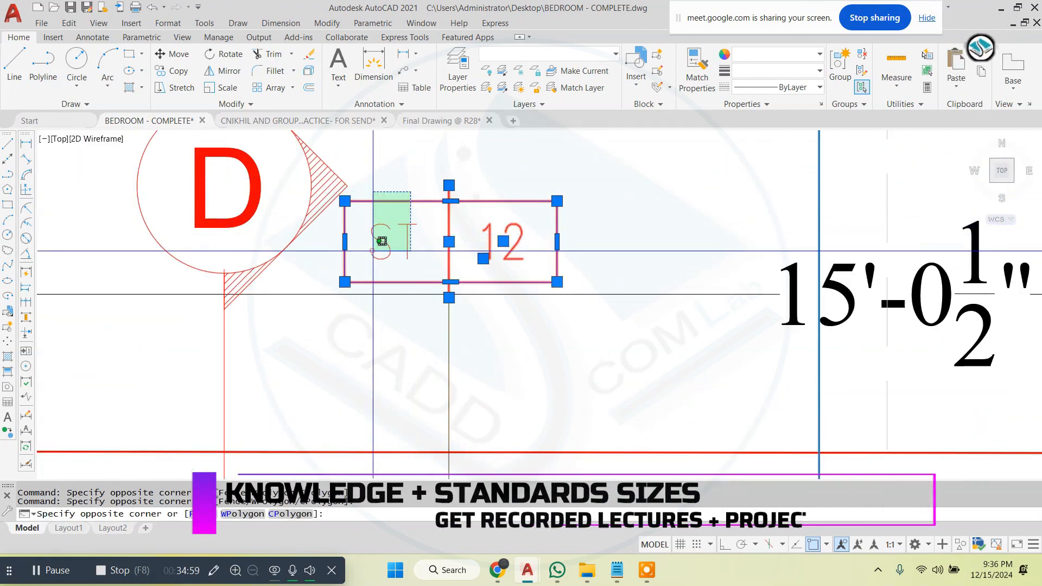
click(360, 190)
click(472, 337)
click(359, 370)
scroll(448, 251, down, 4)
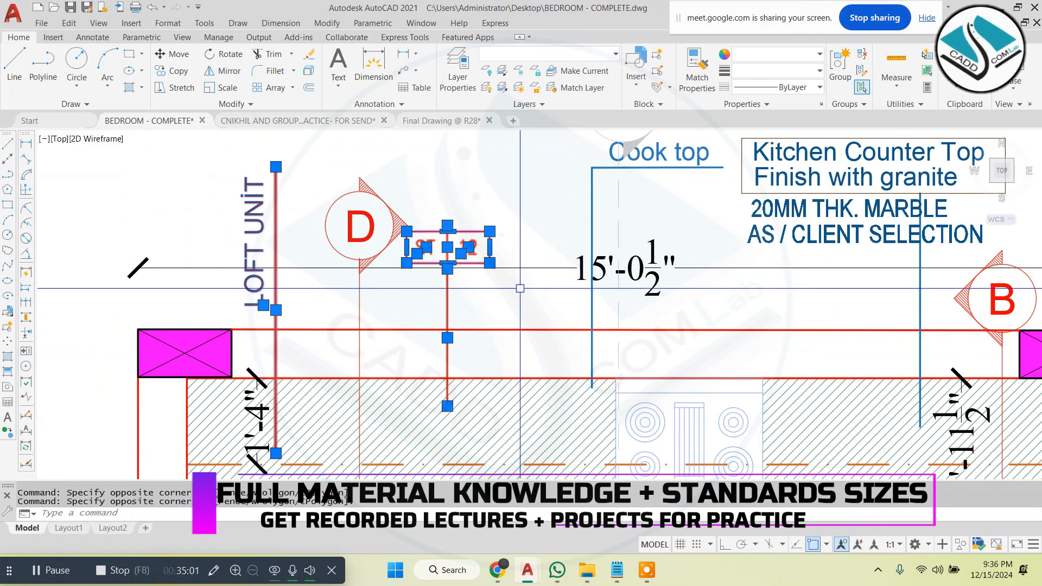
scroll(485, 276, down, 3)
scroll(610, 192, up, 6)
click(447, 255)
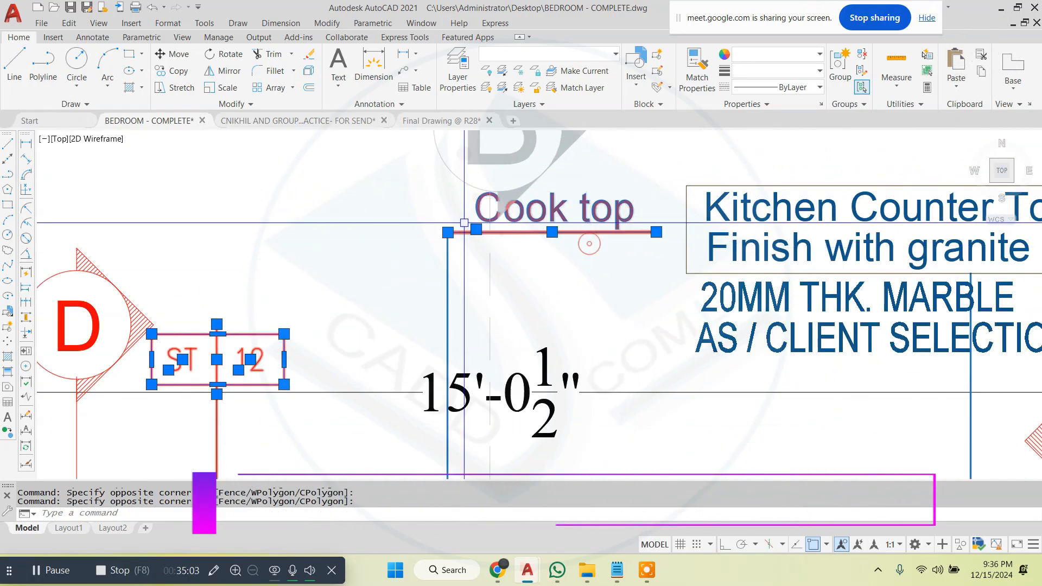
scroll(403, 257, down, 5)
scroll(590, 234, up, 3)
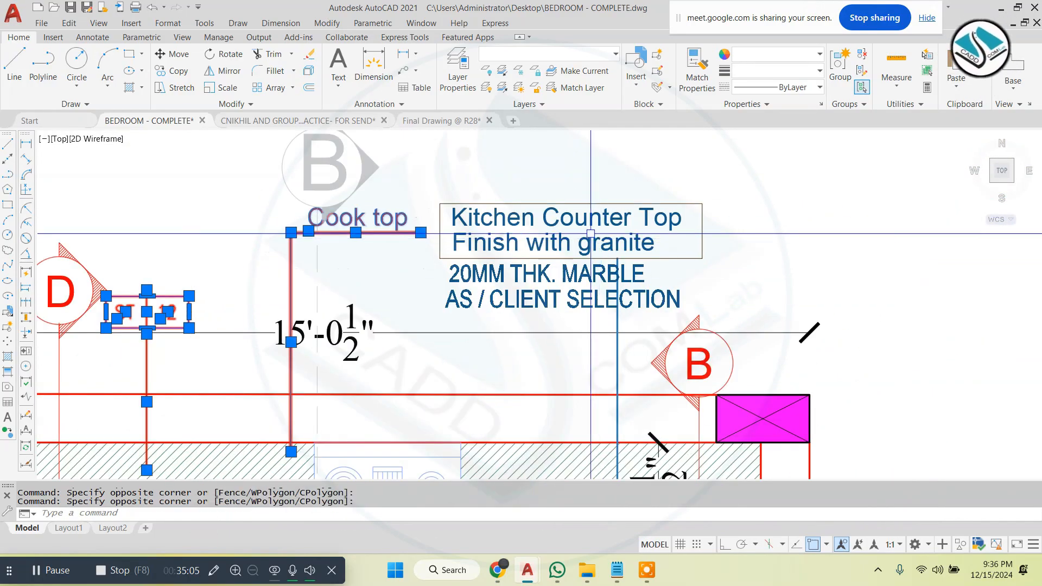
click(422, 182)
click(721, 310)
scroll(603, 280, down, 3)
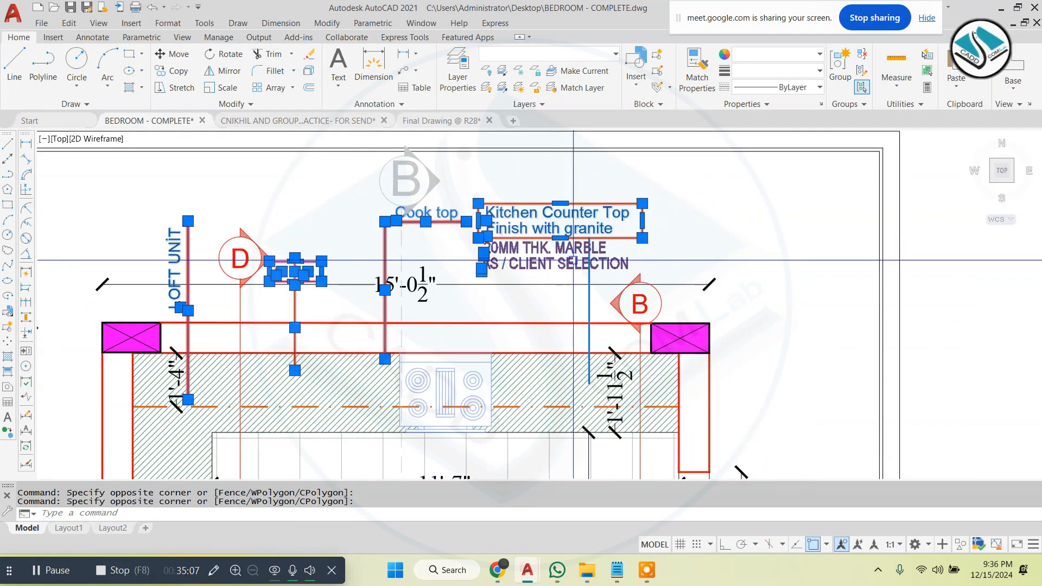
scroll(604, 280, up, 3)
scroll(603, 280, down, 3)
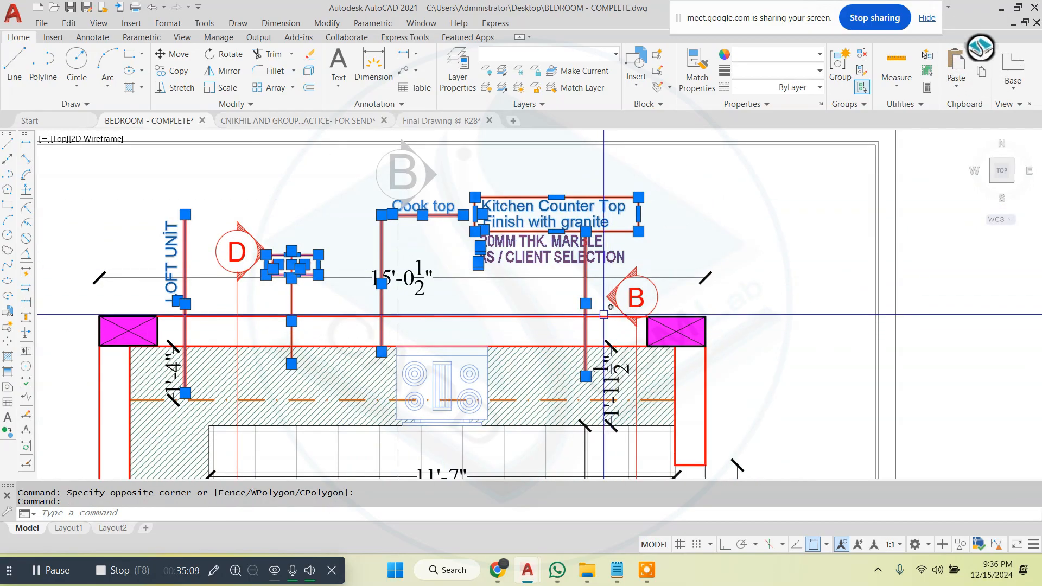
scroll(642, 293, up, 4)
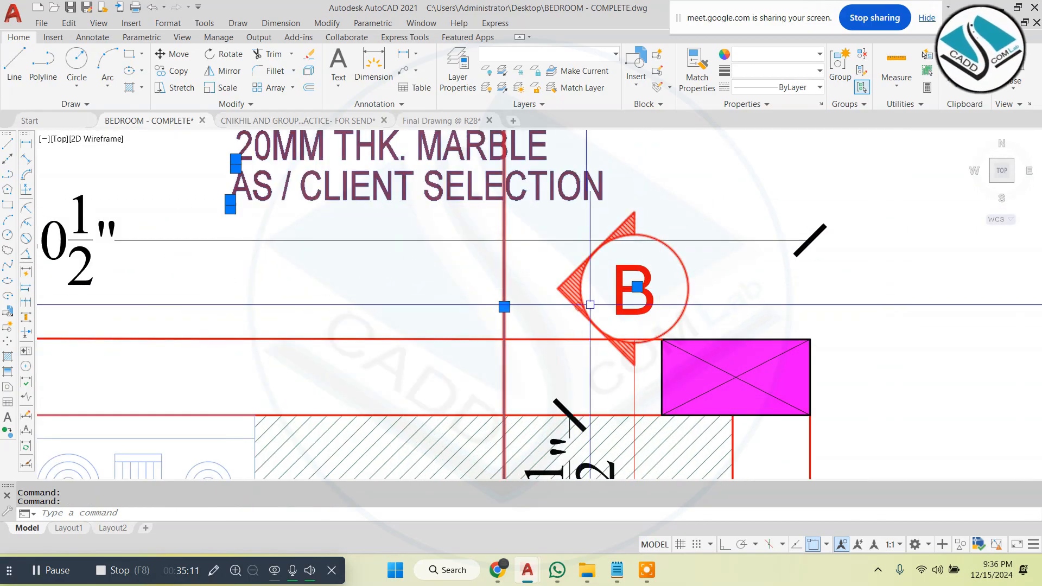
key(Escape)
- Select the kitchen counter top and 20MM THK. MARBLE notes in the reference plan together with their leader line
scroll(642, 293, down, 4)
scroll(642, 293, up, 2)
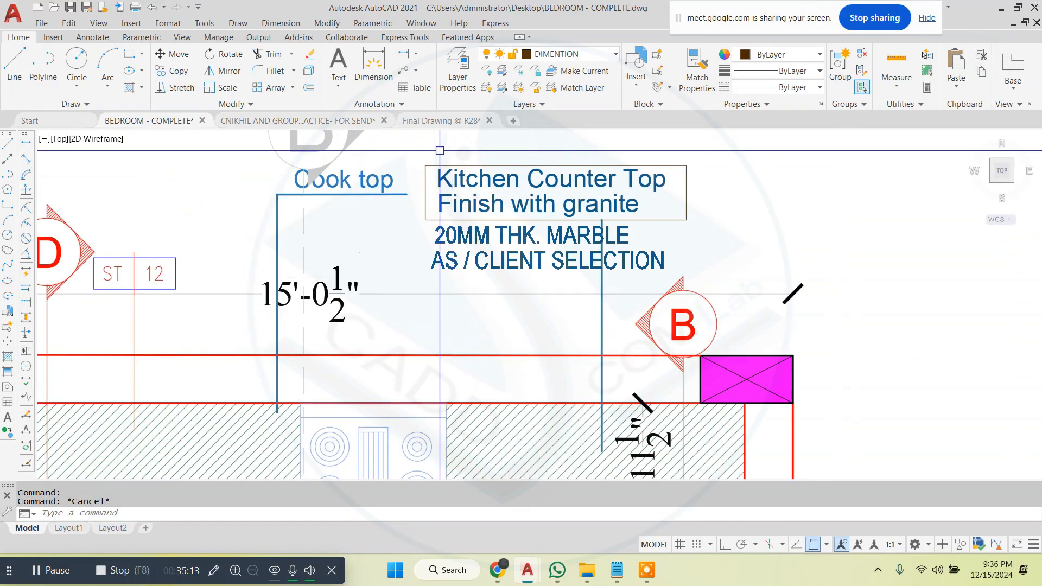
click(404, 148)
click(715, 294)
click(645, 318)
click(586, 325)
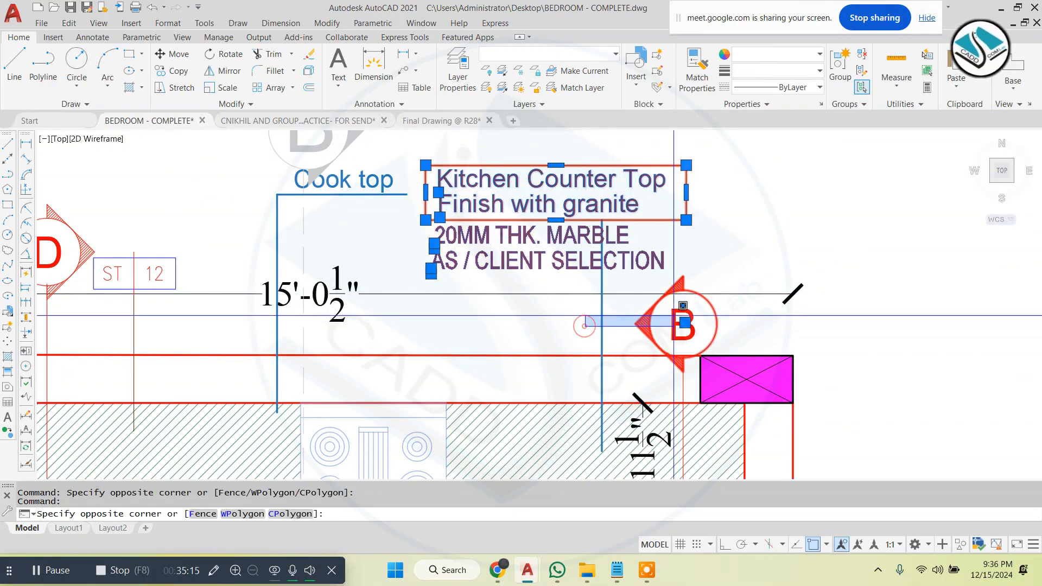
click(609, 315)
click(611, 315)
click(579, 329)
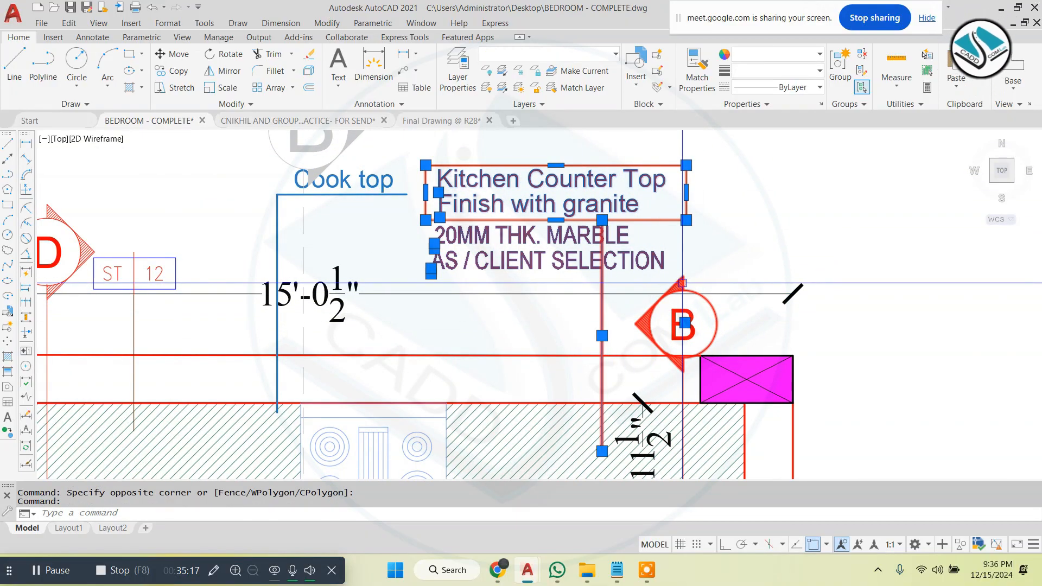
- Add section marker B and its section line beside the upper column of the reference plan to the selection
click(728, 313)
click(649, 339)
scroll(683, 383, up, 2)
click(702, 380)
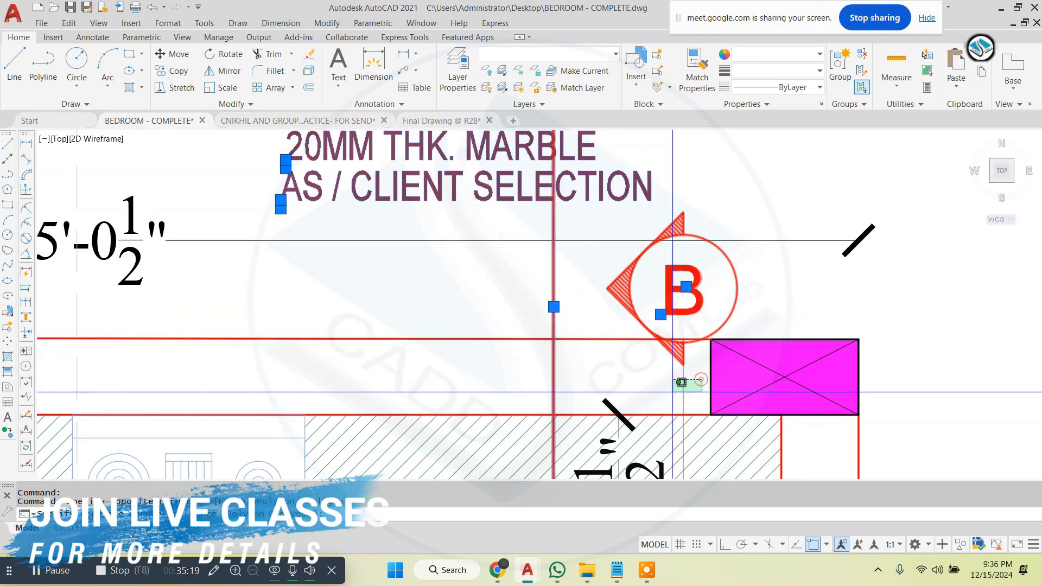
scroll(648, 310, down, 2)
scroll(274, 187, up, 3)
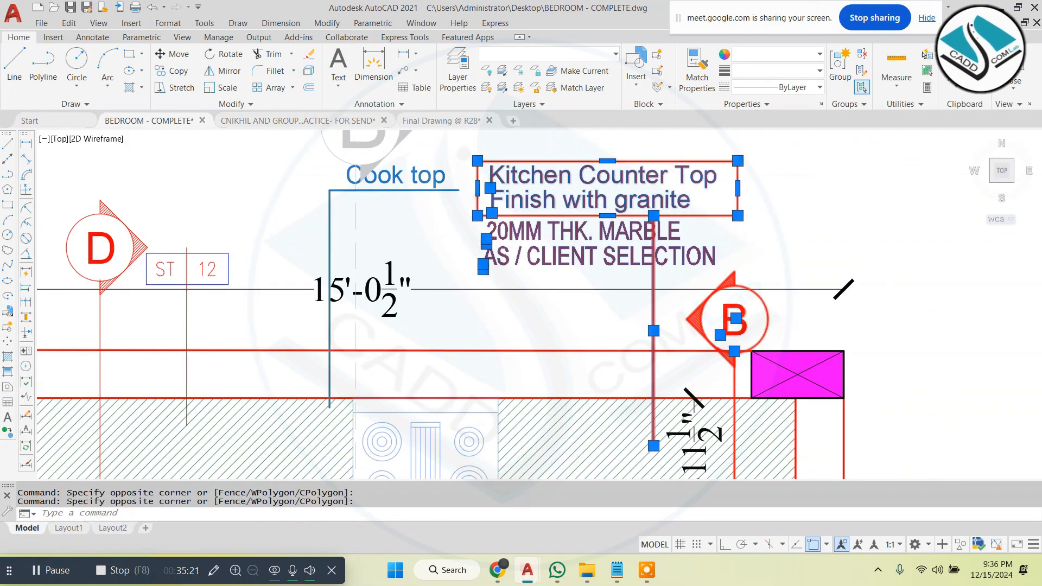
- Add the Cook top note and leader, section marker D, the ST 12 tag and the LOFT UNIT label to the selection
click(245, 233)
scroll(470, 209, down, 3)
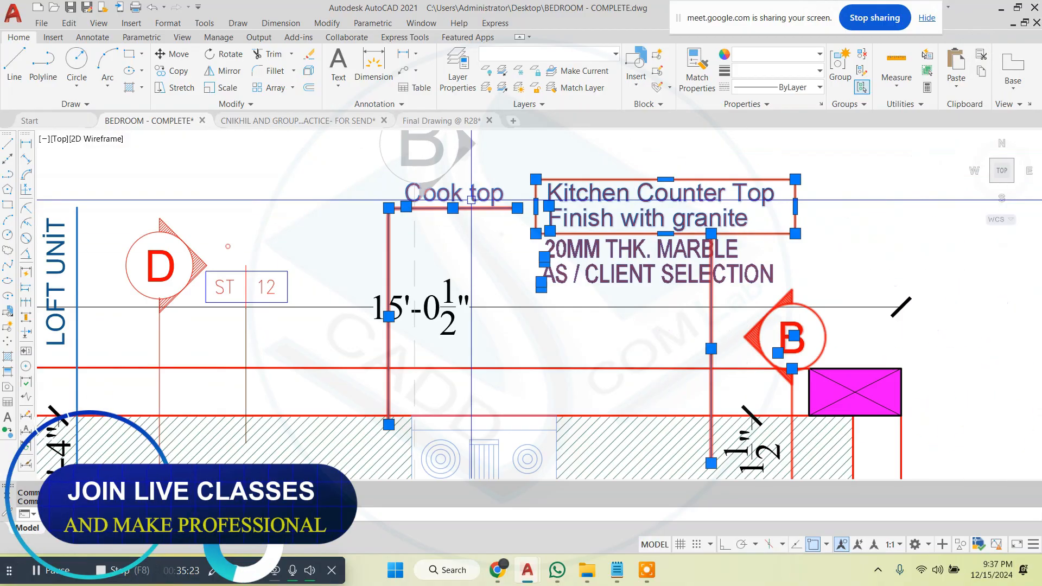
scroll(289, 228, up, 3)
click(654, 181)
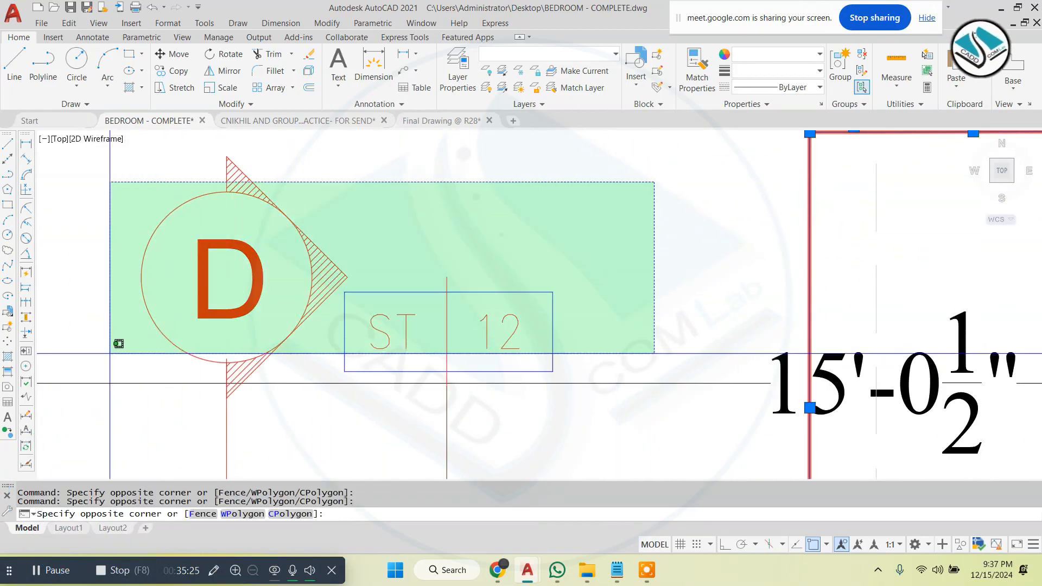
click(109, 360)
scroll(368, 247, down, 3)
click(423, 334)
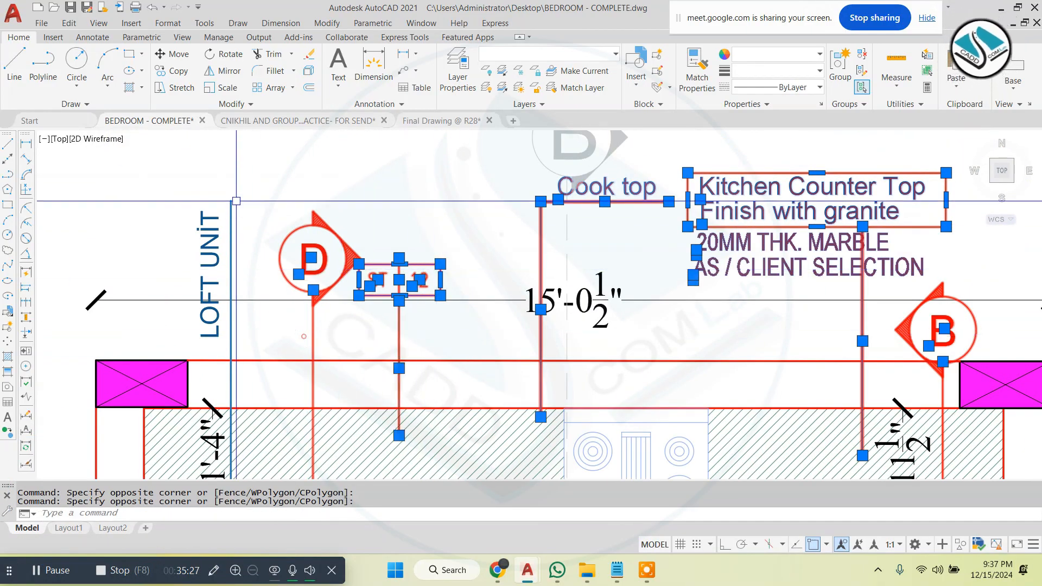
click(330, 334)
scroll(333, 193, down, 4)
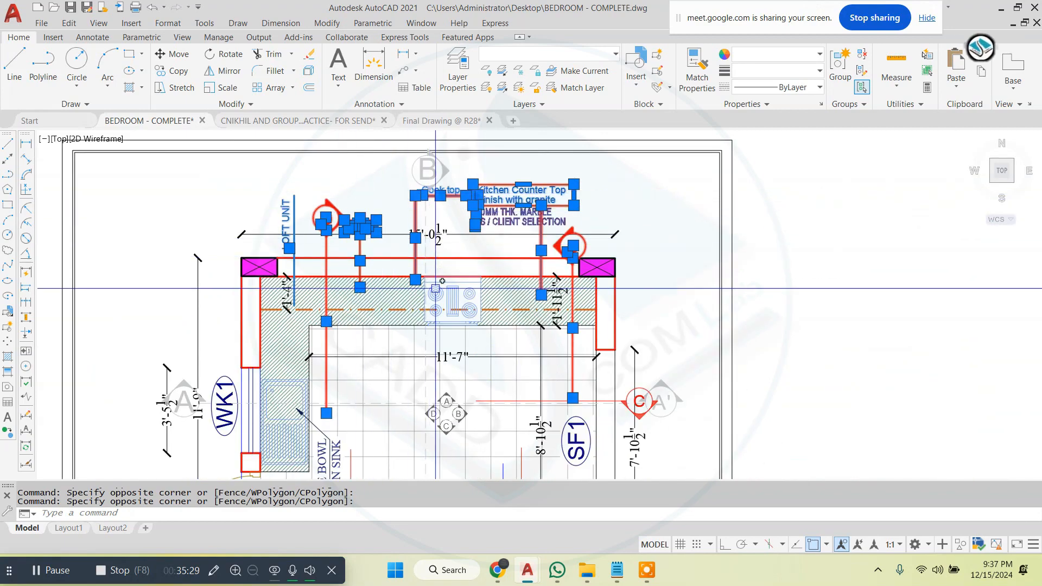
- Add the four-way A-B-C-D elevation marker in the room's centre and section markers C and A' to the selection
scroll(427, 431, up, 5)
click(340, 198)
click(588, 465)
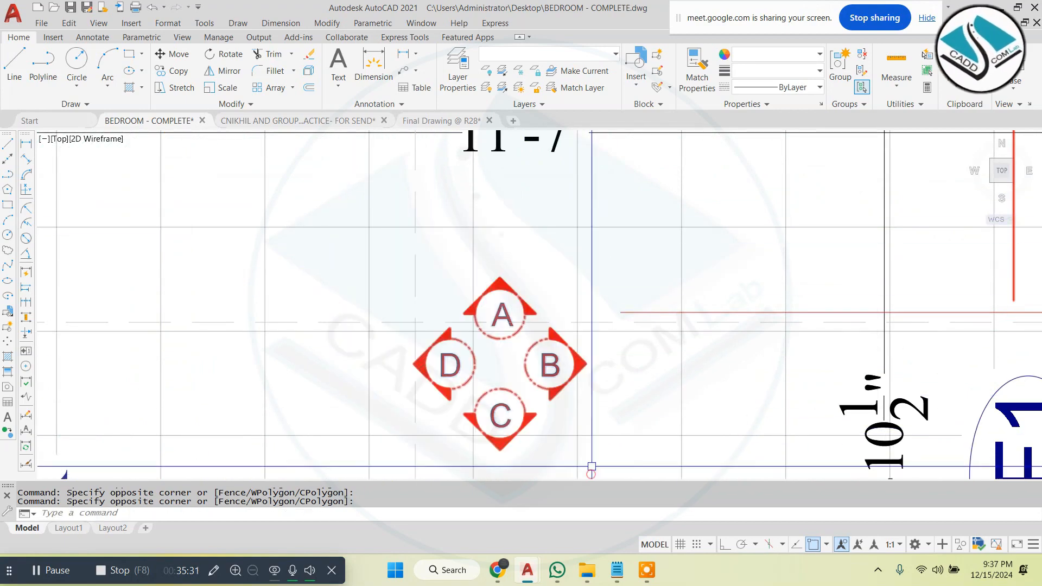
scroll(466, 297, down, 5)
scroll(694, 312, up, 5)
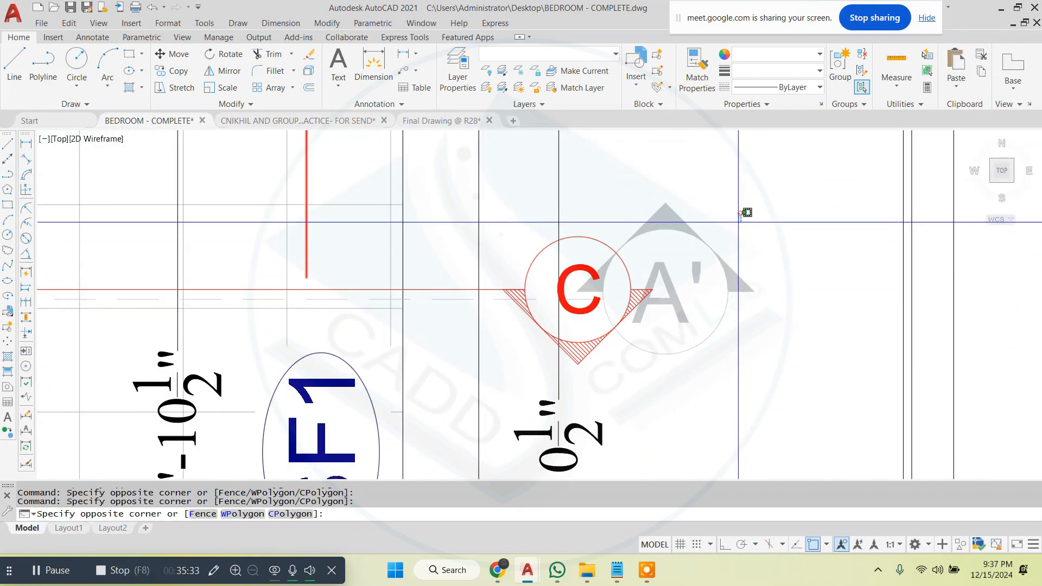
scroll(668, 277, down, 5)
scroll(495, 268, up, 5)
scroll(606, 279, down, 4)
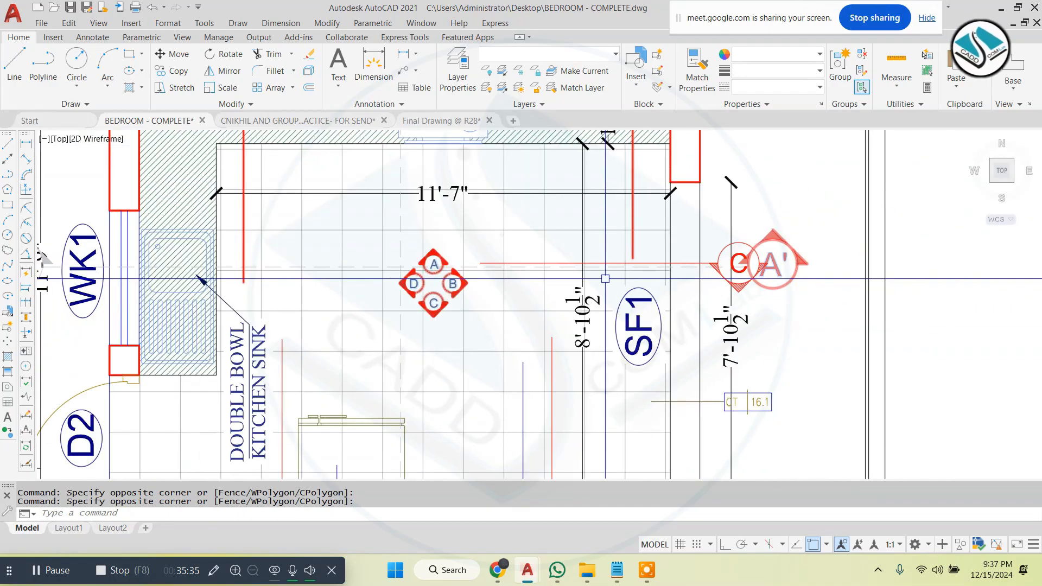
- Add the dashed A-A' and B-B' section lines with their remaining end markers to the selection
scroll(354, 260, up, 3)
scroll(540, 258, down, 7)
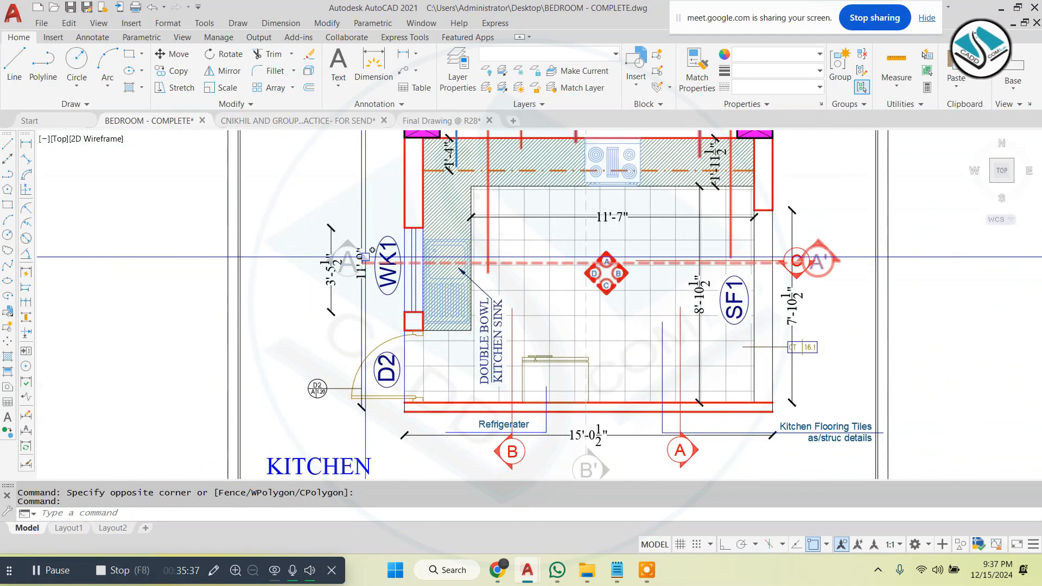
scroll(358, 175, up, 7)
scroll(387, 236, down, 4)
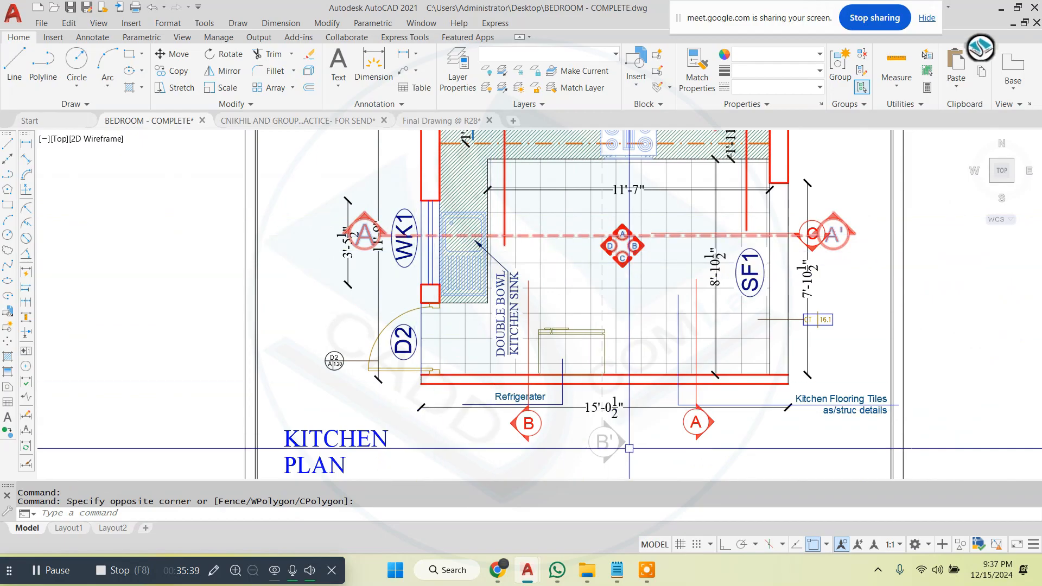
scroll(632, 450, up, 5)
scroll(487, 380, down, 9)
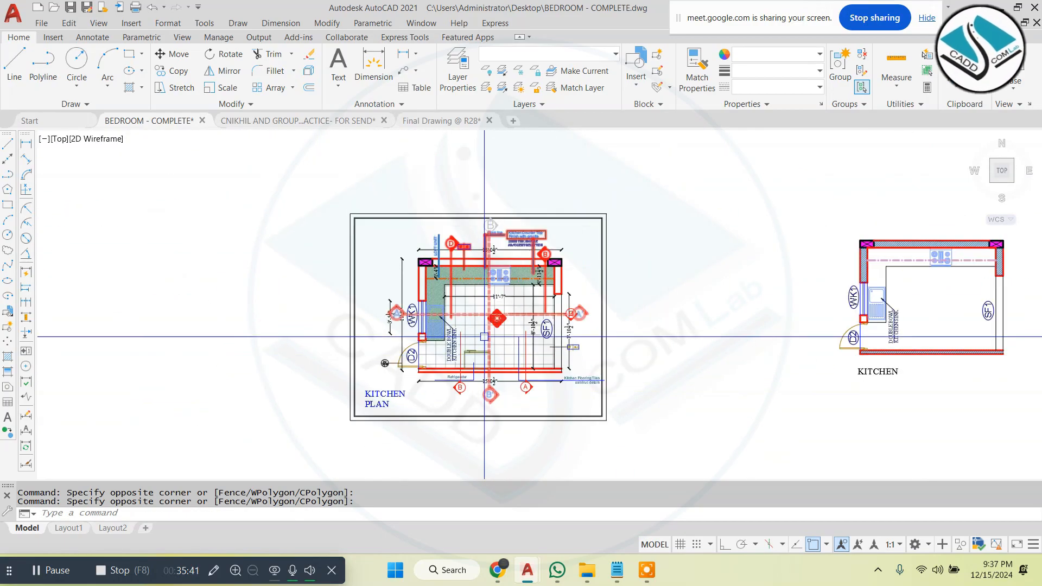
scroll(484, 337, up, 8)
scroll(462, 266, down, 4)
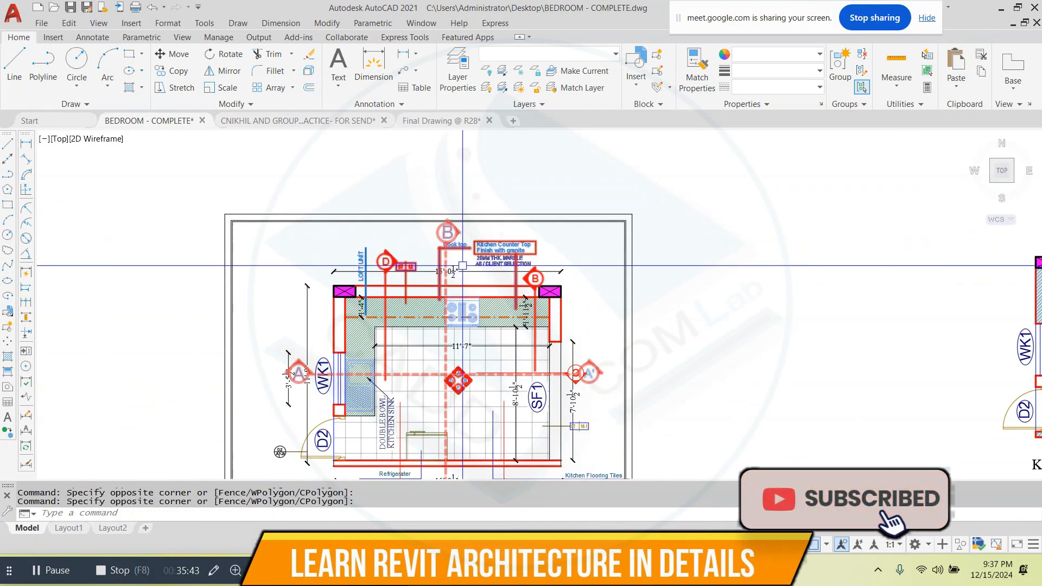
- Add the CT 16.1 tag and its leader beside the reference plan to the selection
scroll(586, 422, up, 7)
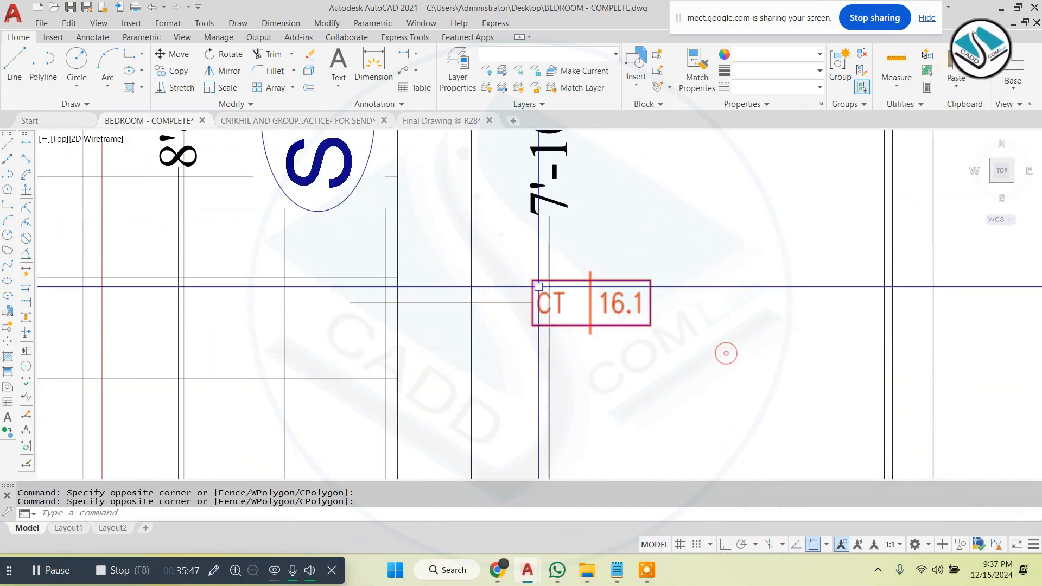
scroll(538, 262, down, 2)
scroll(537, 262, down, 4)
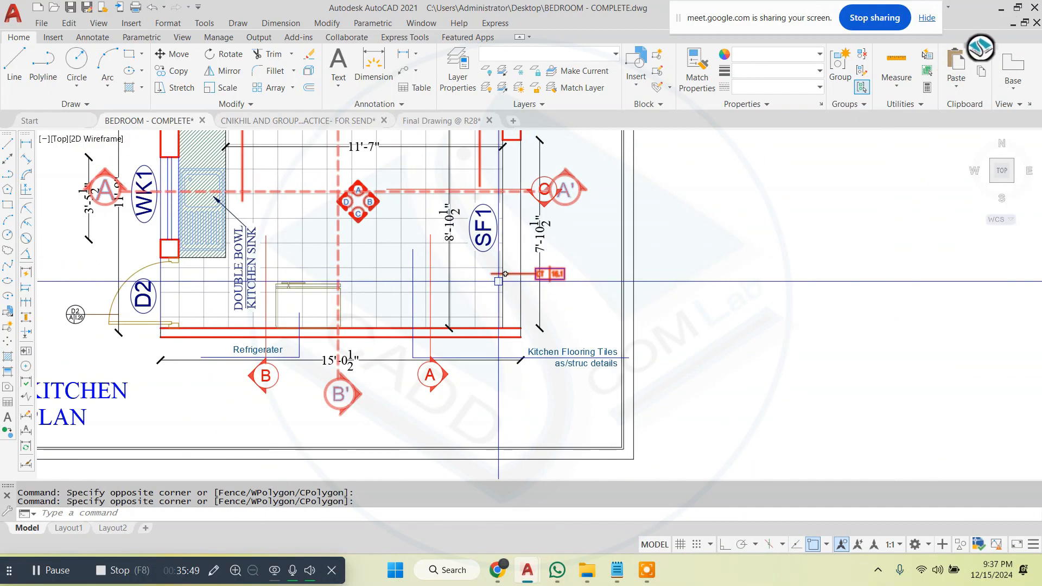
- Add the refrigerator symbol, its label and its leader line to the selection
scroll(281, 350, up, 4)
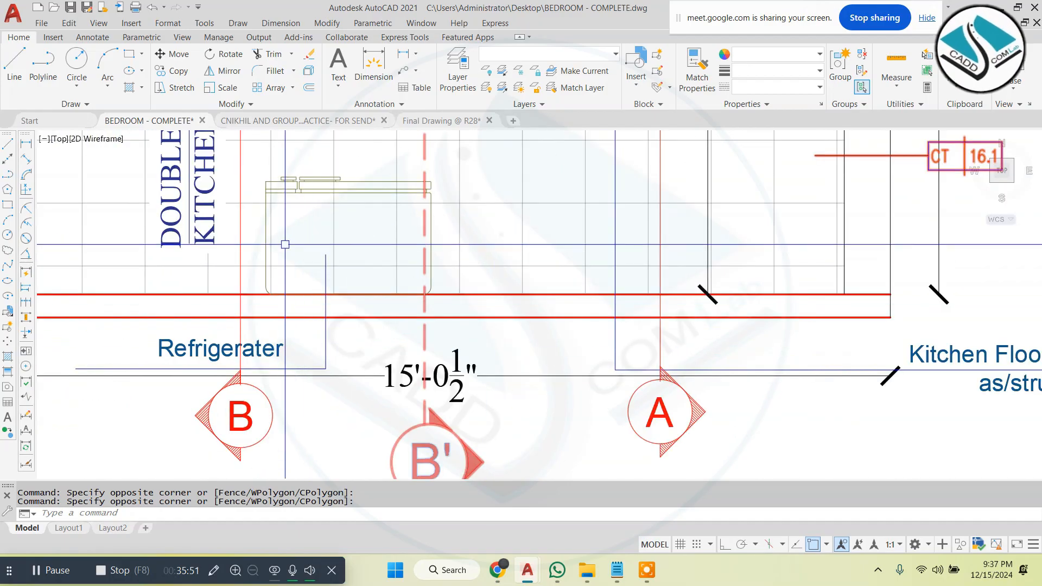
click(253, 155)
click(458, 300)
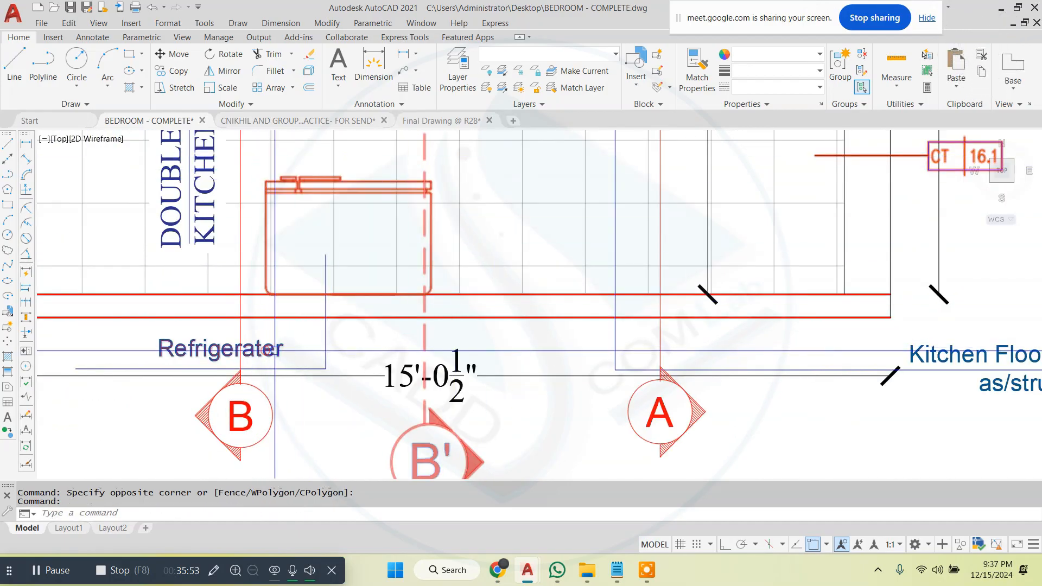
click(315, 368)
scroll(385, 341, down, 2)
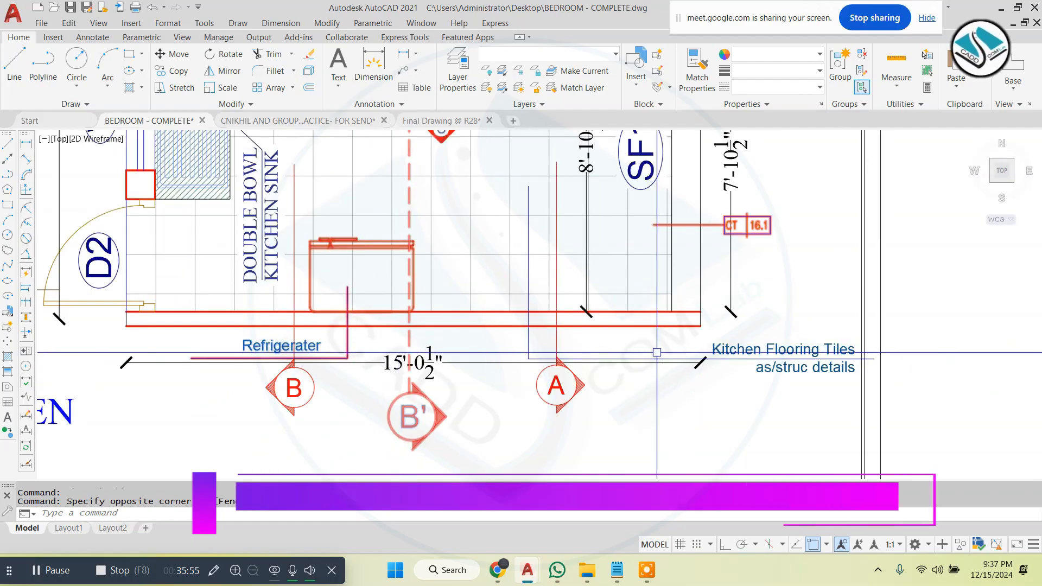
- Add the Kitchen Flooring Tiles as/struc details note and its leader line to the selection
click(815, 322)
click(769, 387)
click(517, 342)
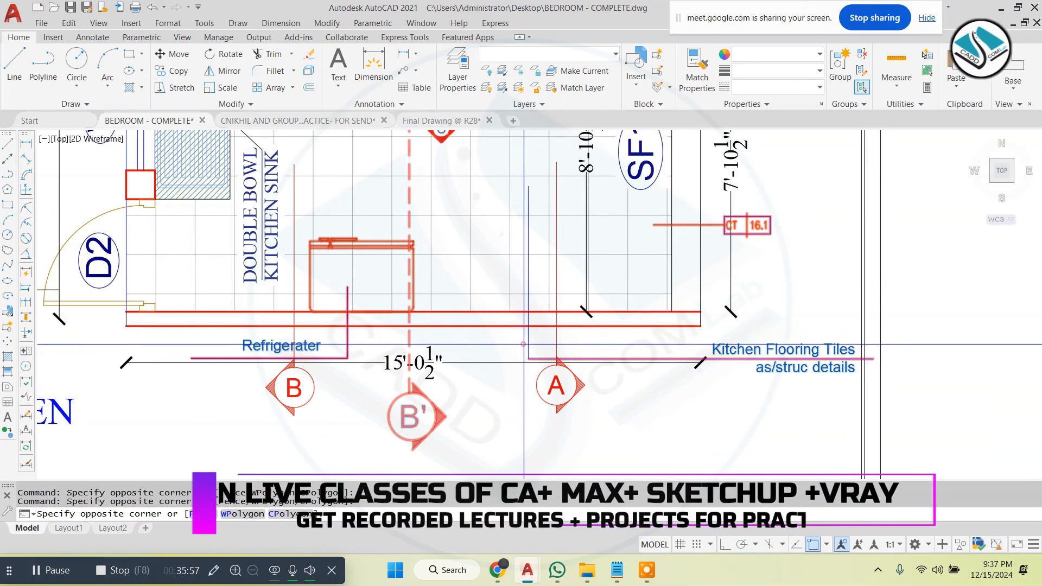
click(533, 346)
- Copy the selected notes, tags, section markers and refrigerator onto the cleaned kitchen plan, aligning them at its lower-right outer wall corner
click(530, 342)
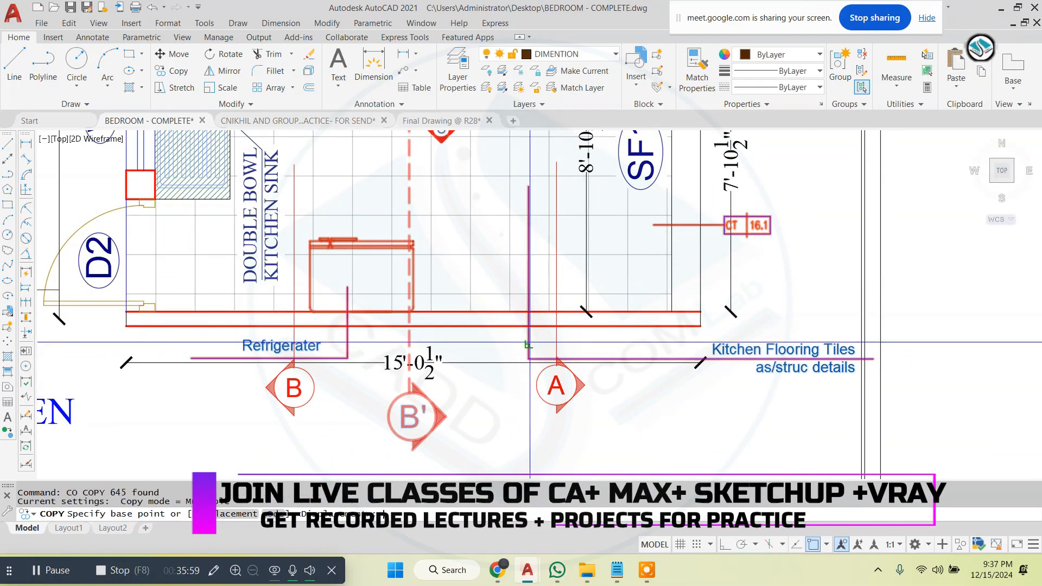
click(528, 344)
scroll(527, 343, down, 10)
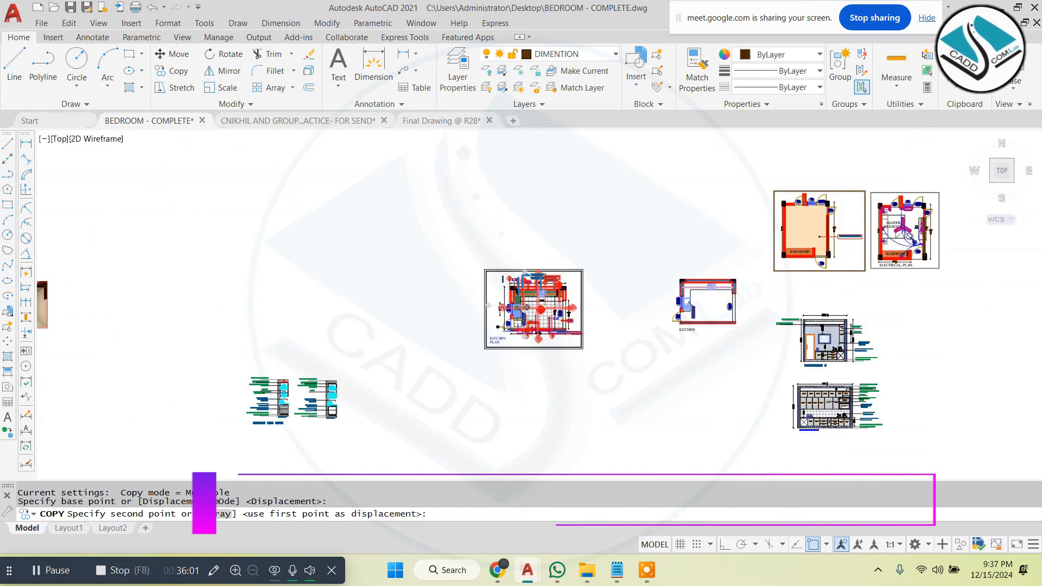
scroll(524, 271, up, 10)
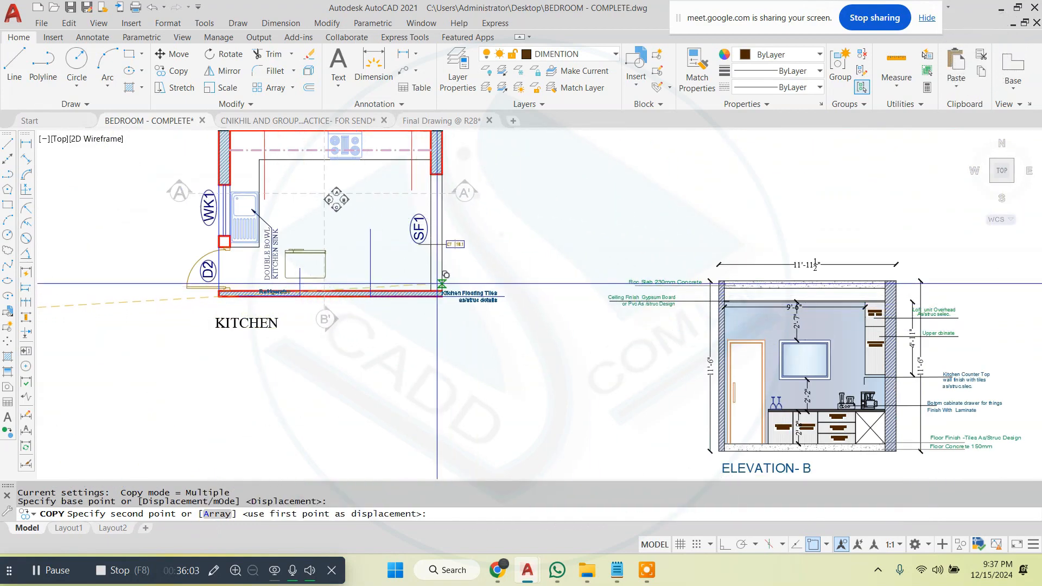
scroll(443, 281, up, 5)
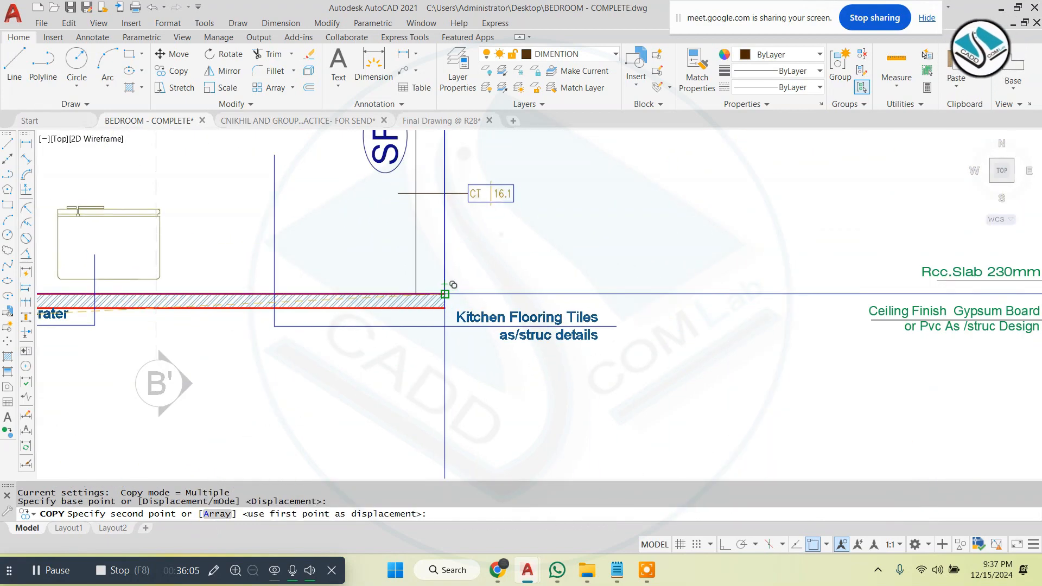
middle_drag(445, 286, 445, 300)
click(445, 307)
scroll(630, 317, down, 4)
key(Escape)
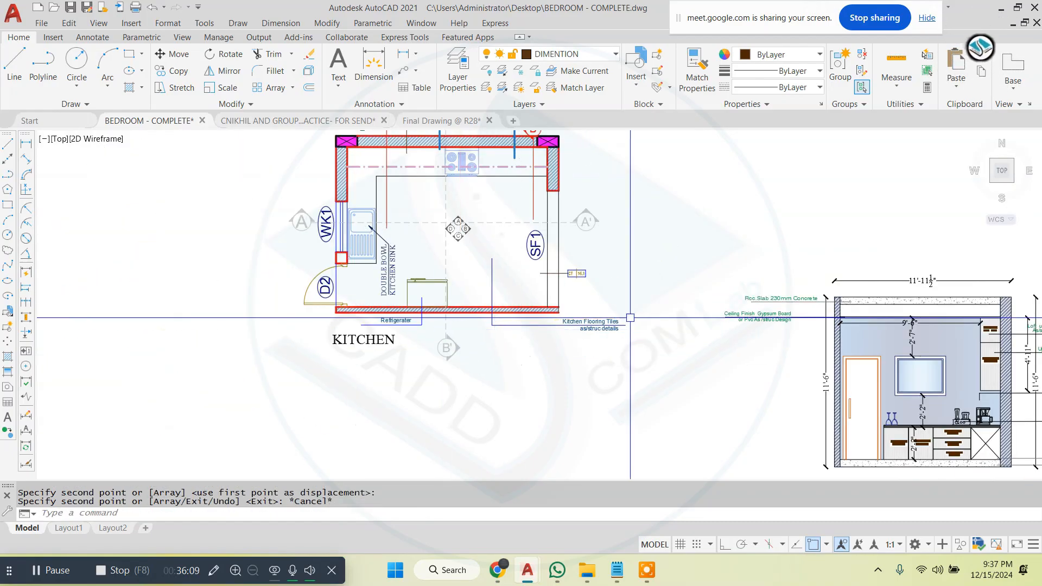
- Draw a small circle at the lower end of the ST 12 tag's leader and trim the leader line inside it
scroll(459, 163, up, 4)
key(Escape)
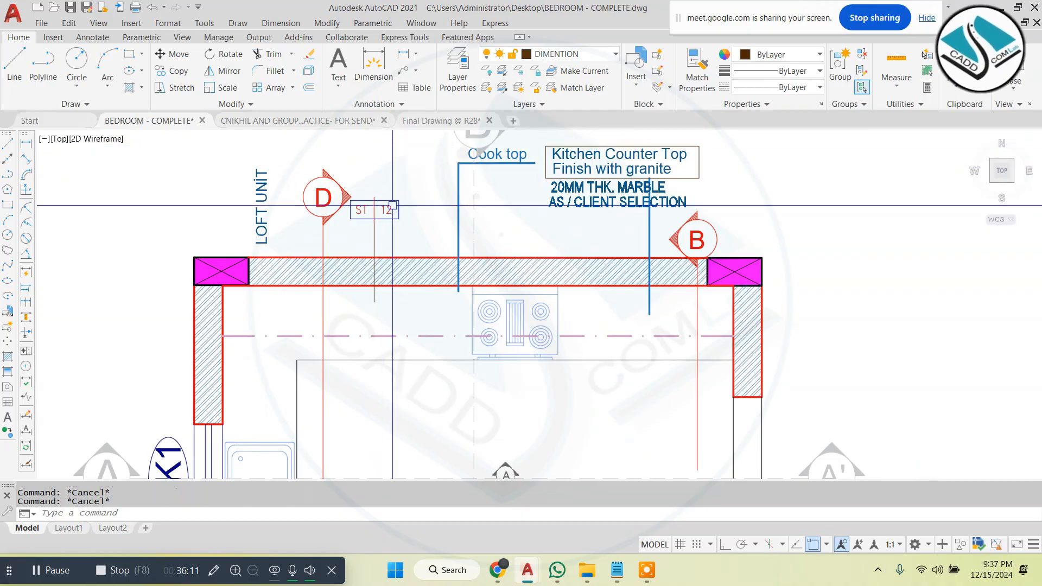
scroll(501, 293, down, 2)
scroll(498, 213, up, 4)
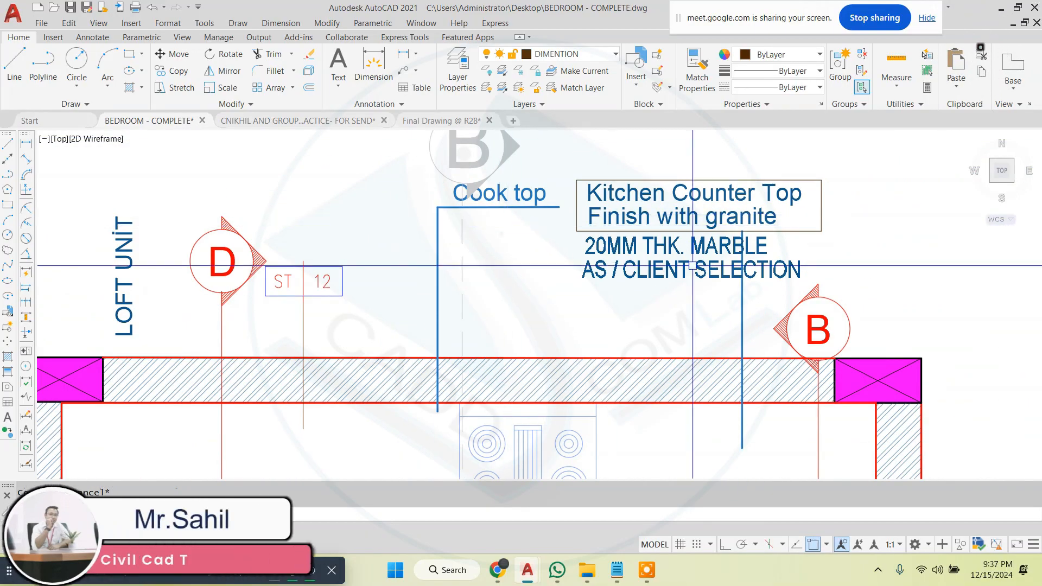
scroll(513, 194, down, 2)
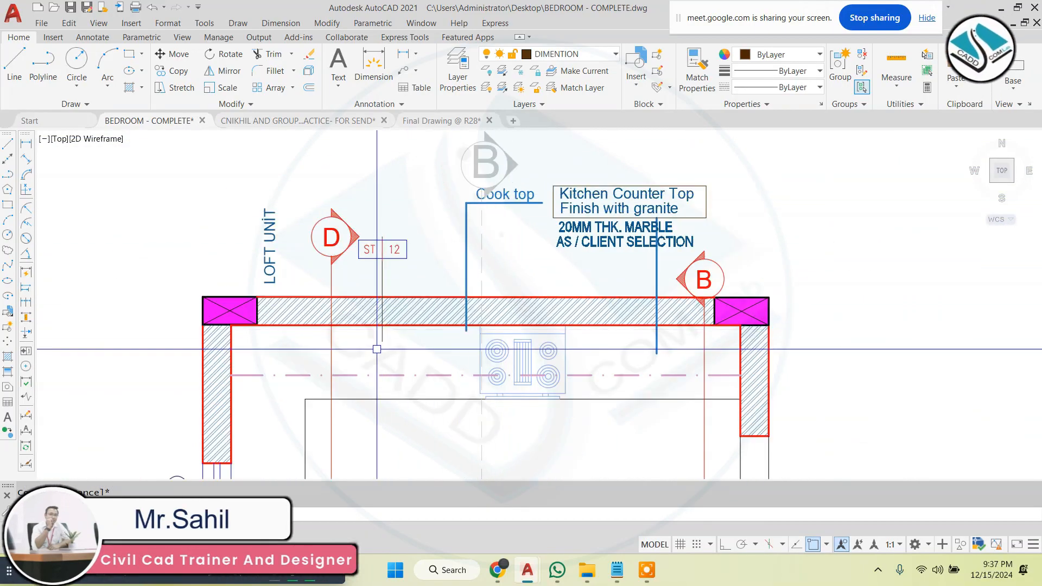
scroll(376, 347, up, 5)
click(400, 324)
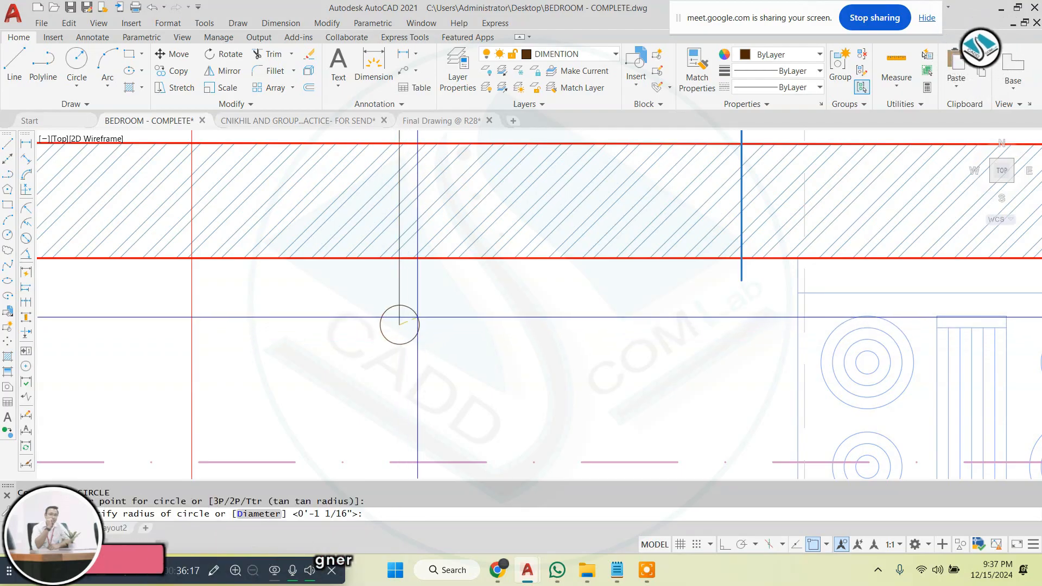
text(tr)
key(space)
key(space)
click(399, 318)
key(Escape)
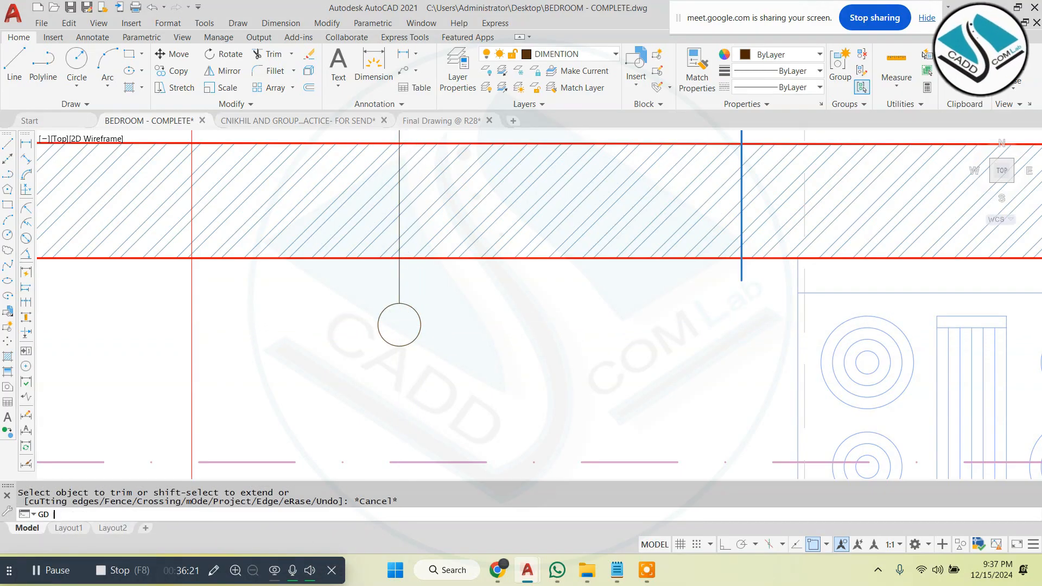
- Fill the circle at the end of the ST 12 leader with a black GR_LINEAR gradient
text(GD)
key(space)
click(406, 315)
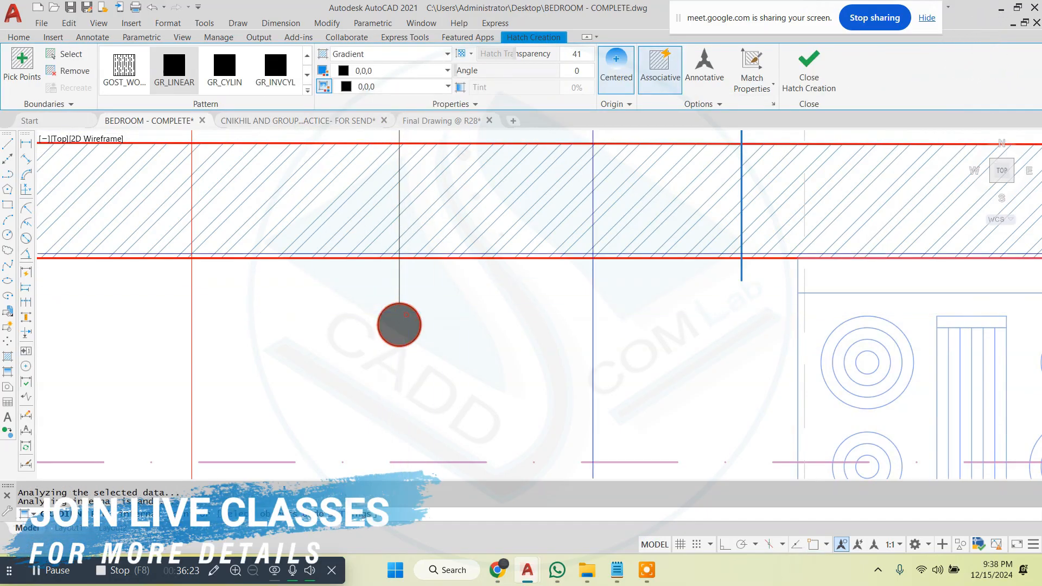
click(793, 66)
scroll(476, 242, down, 5)
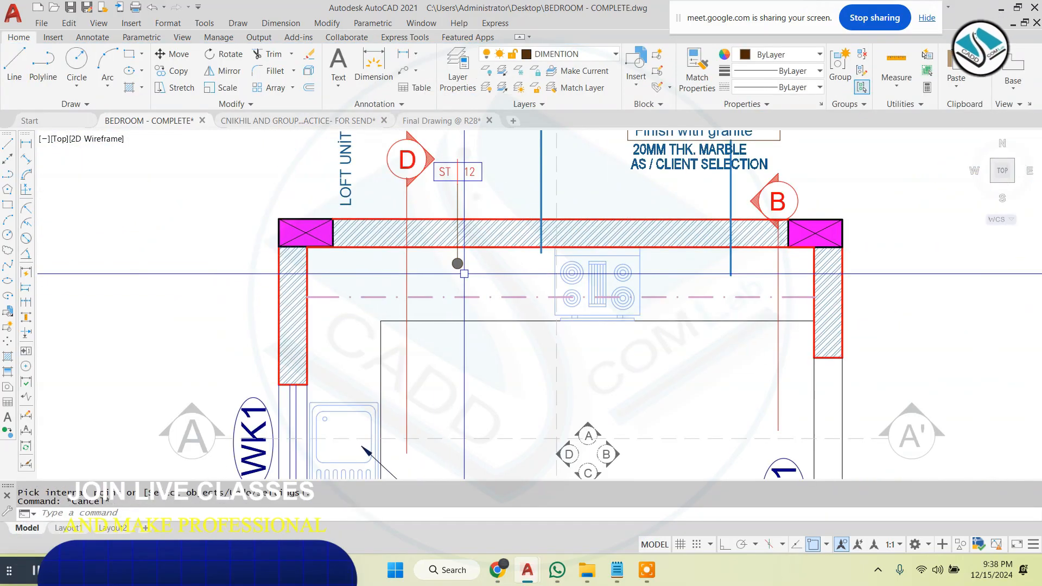
- Copy the filled circle from the ST 12 leader to the Cook top and Kitchen Counter Top leader ends and near the counter's upper-left corner
scroll(463, 263, up, 5)
click(383, 241)
click(503, 341)
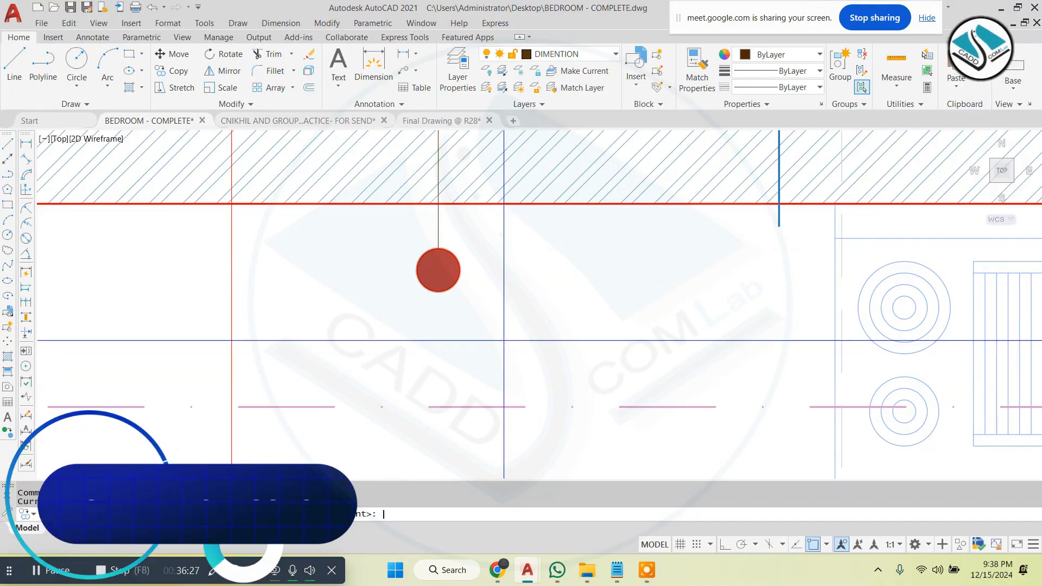
click(438, 249)
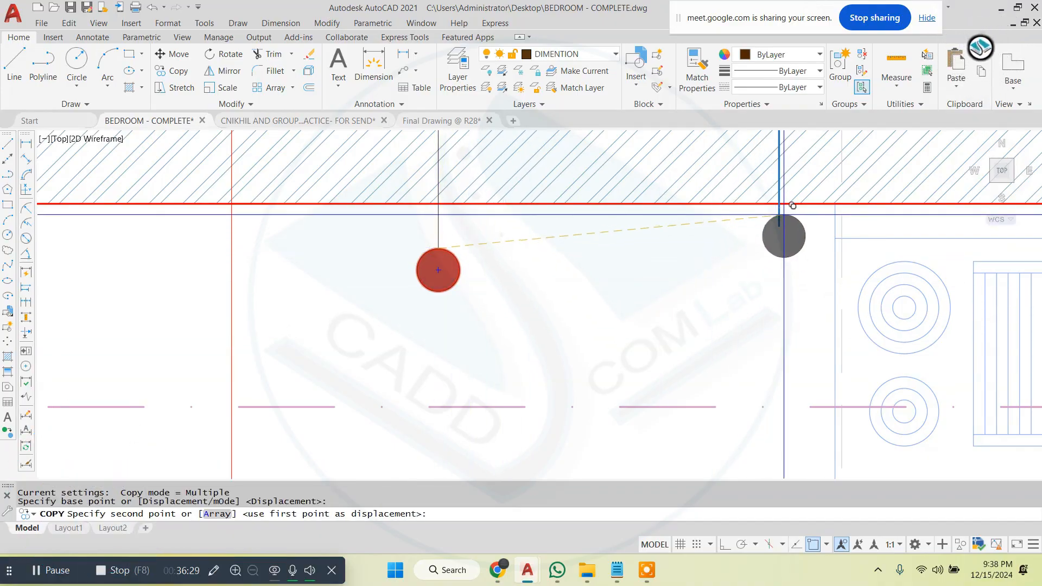
click(780, 226)
scroll(574, 214, down, 3)
scroll(813, 242, up, 2)
click(814, 239)
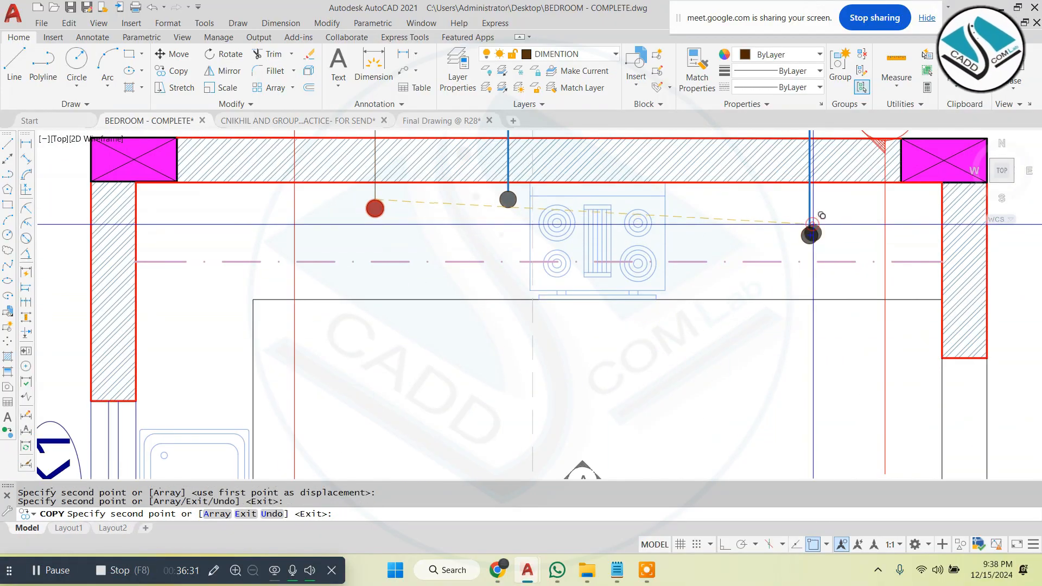
scroll(614, 314, down, 4)
scroll(575, 328, up, 5)
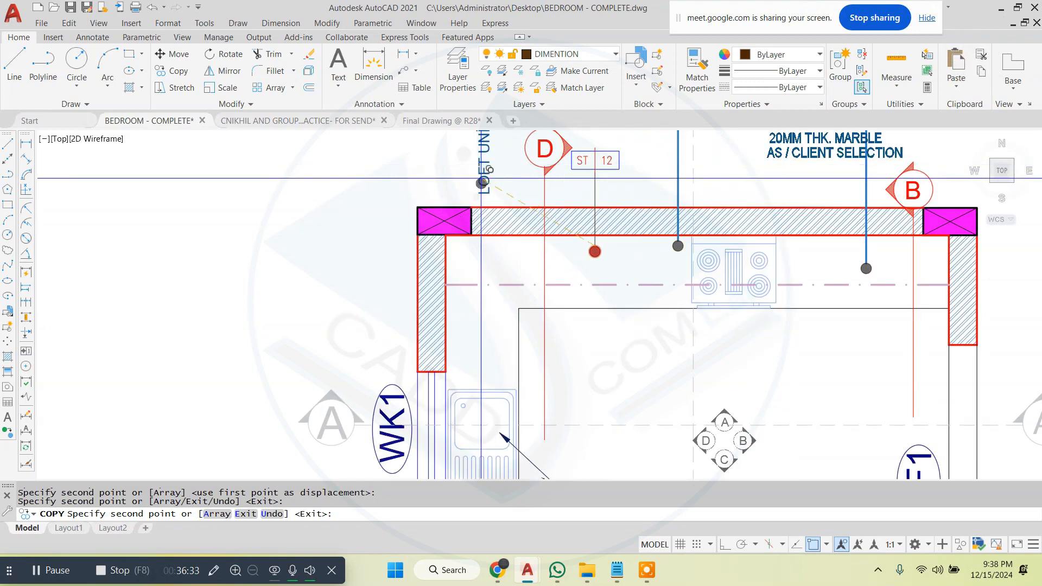
key(Escape)
- Draw a vertical leader line beside the LOFT UNIT label, running down across the wall to the counter's dash-dot line
scroll(530, 303, down, 4)
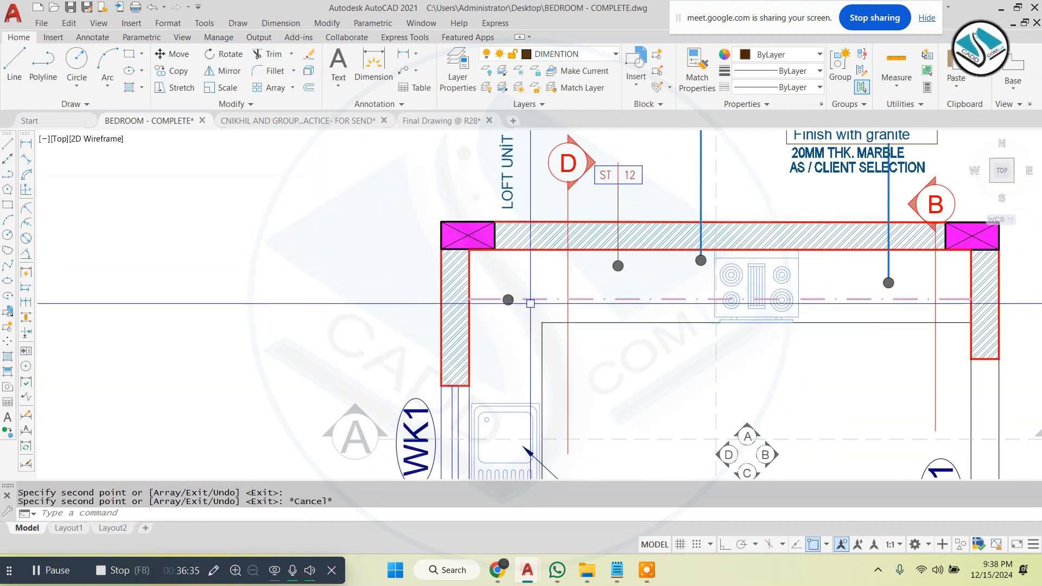
text(l)
key(Return)
scroll(501, 182, up, 2)
click(498, 195)
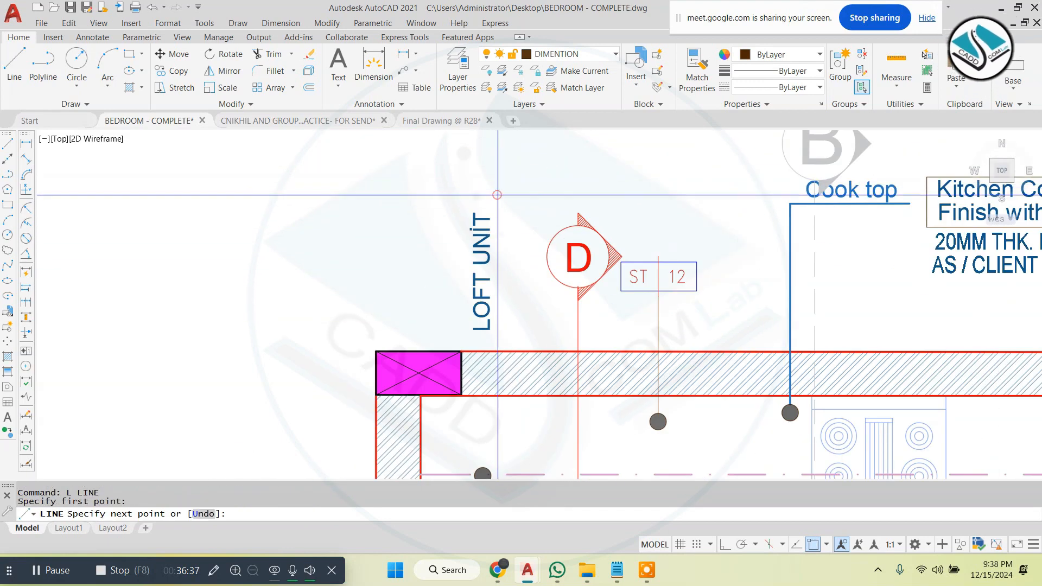
scroll(625, 274, down, 4)
scroll(624, 275, up, 5)
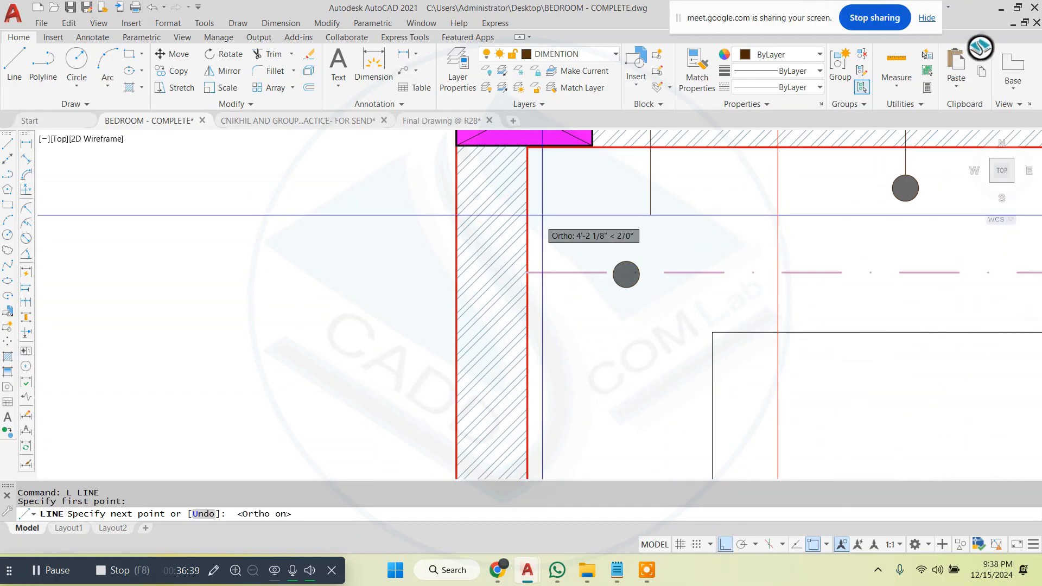
key(Escape)
- Move the filled circle in the counter's upper-left corner onto the lower end of the LOFT UNIT leader line
scroll(611, 244, up, 4)
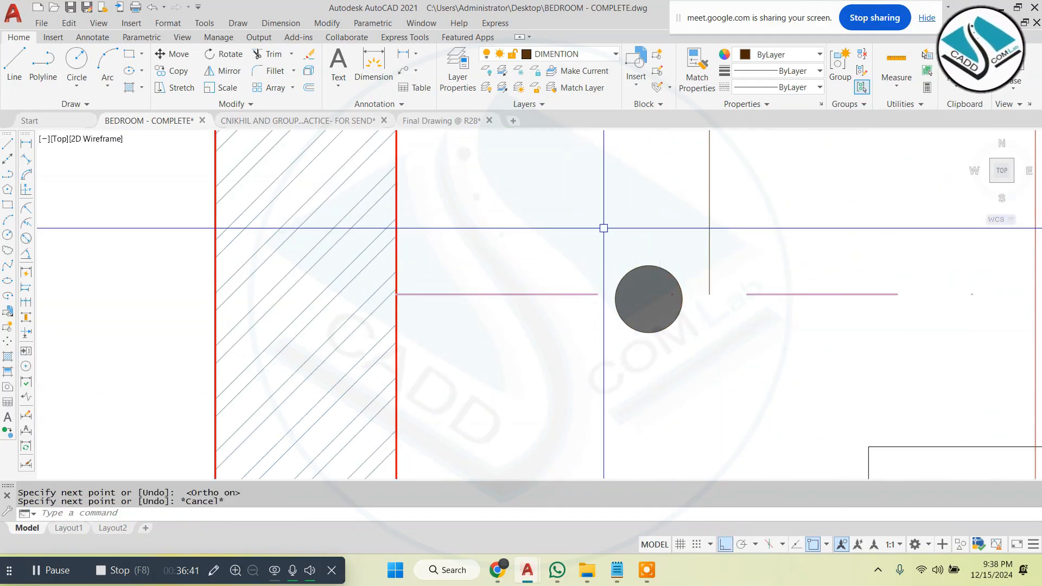
click(603, 228)
click(709, 372)
text(m)
key(Return)
click(649, 299)
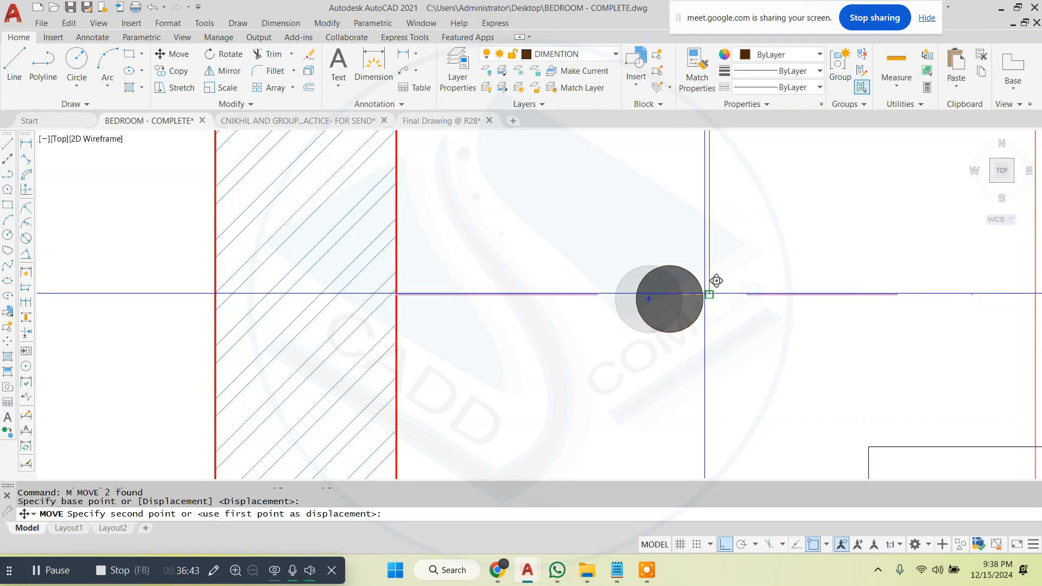
key(Escape)
scroll(705, 304, down, 5)
key(Escape)
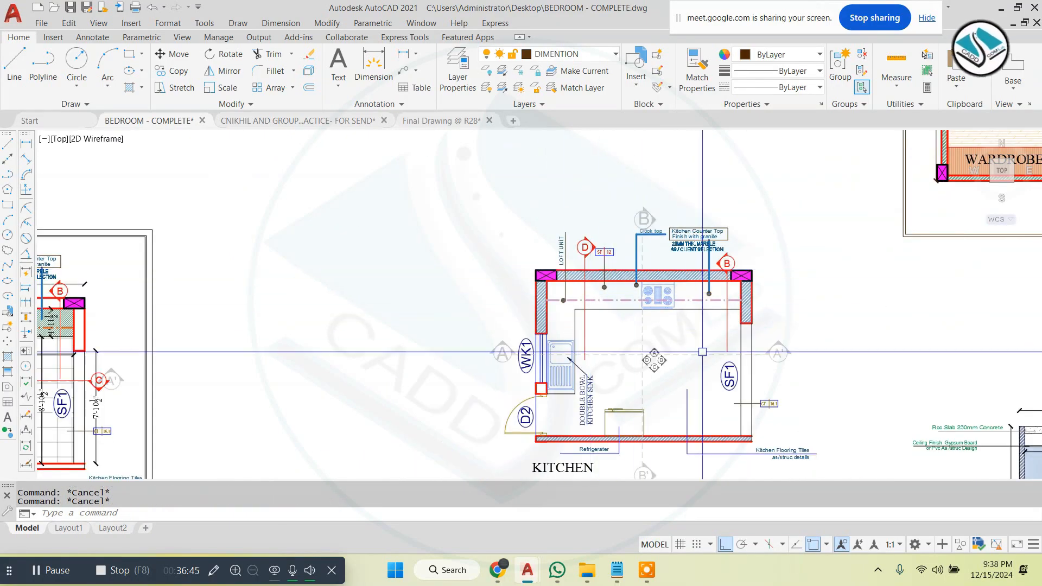
- Copy the filled circle from the counter top leader to the ends of the CT 16.1, Kitchen Flooring Tiles and Refrigerater leaders
scroll(704, 297, up, 8)
click(700, 275)
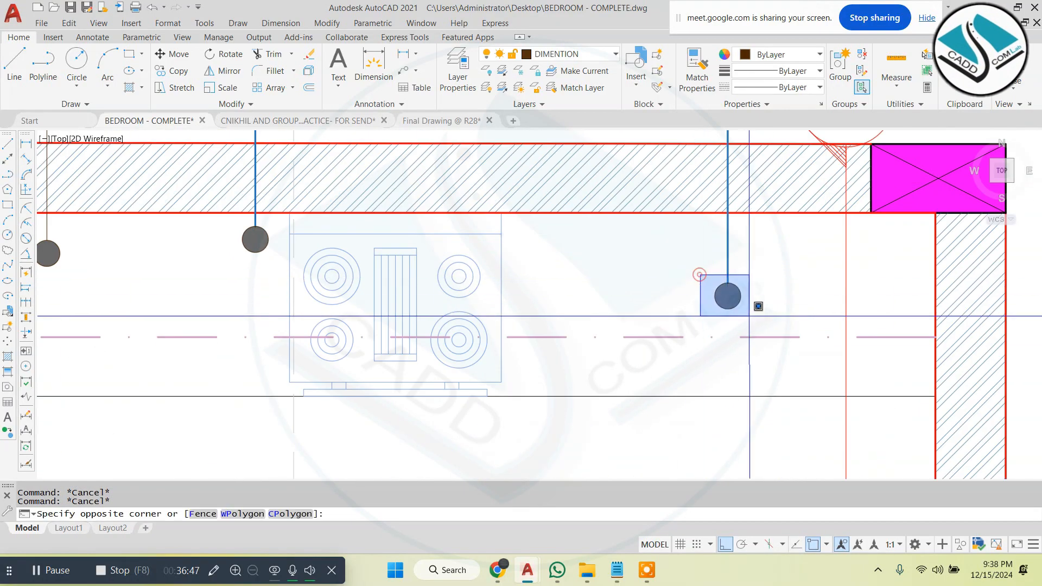
click(753, 321)
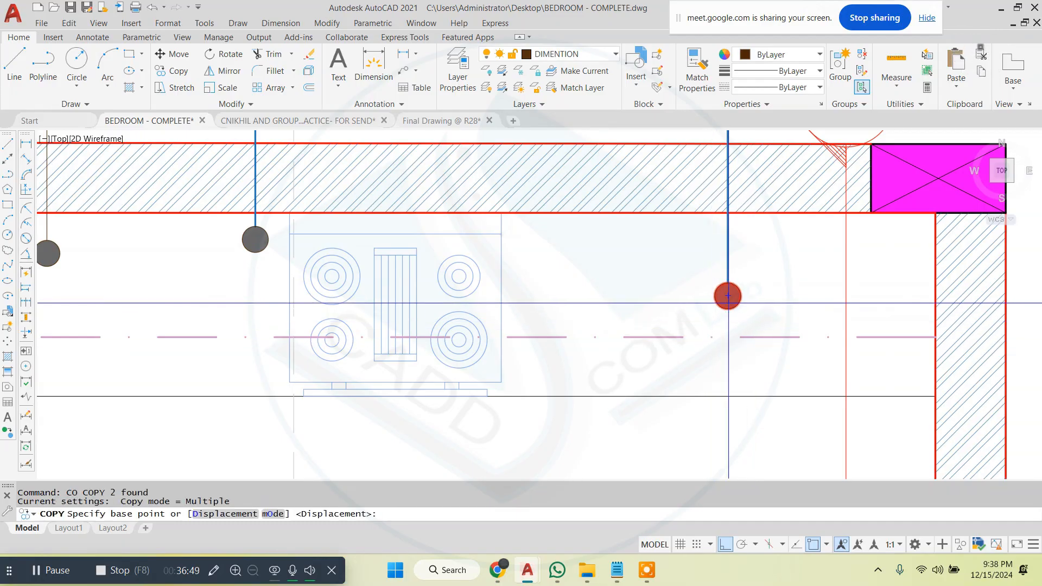
click(728, 296)
scroll(697, 228, down, 9)
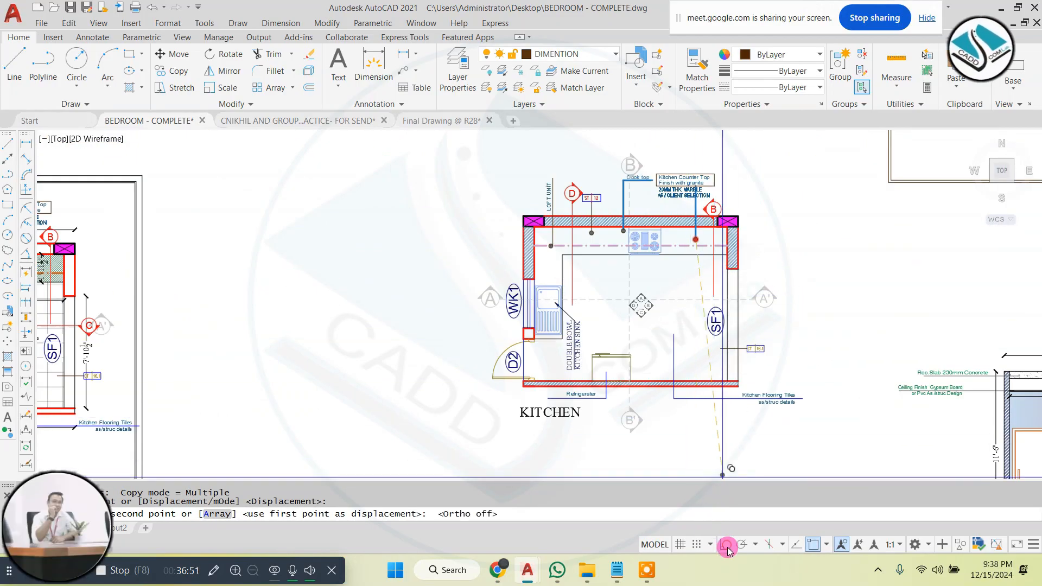
scroll(720, 350, up, 8)
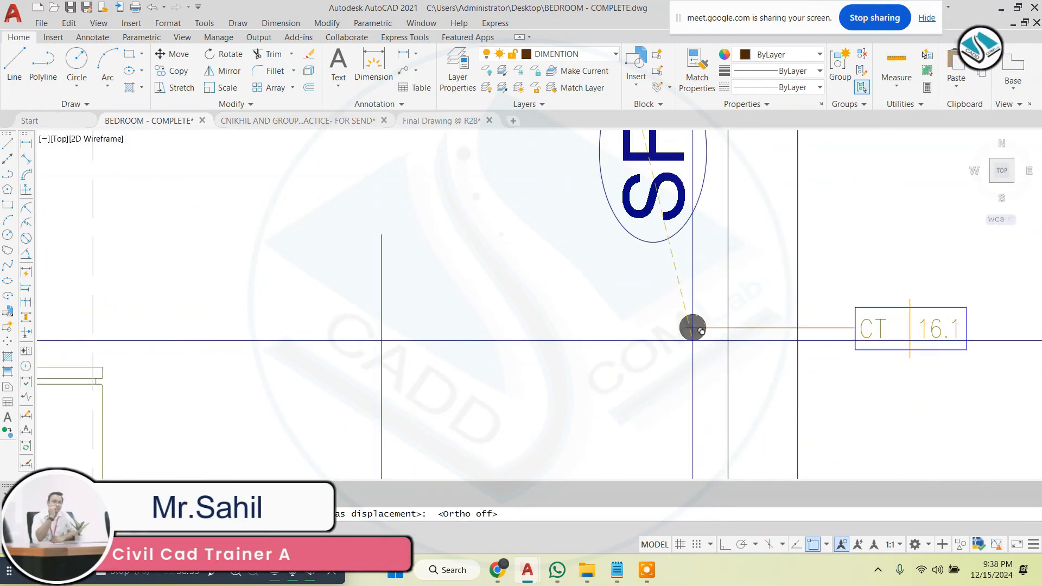
click(381, 235)
scroll(542, 304, down, 4)
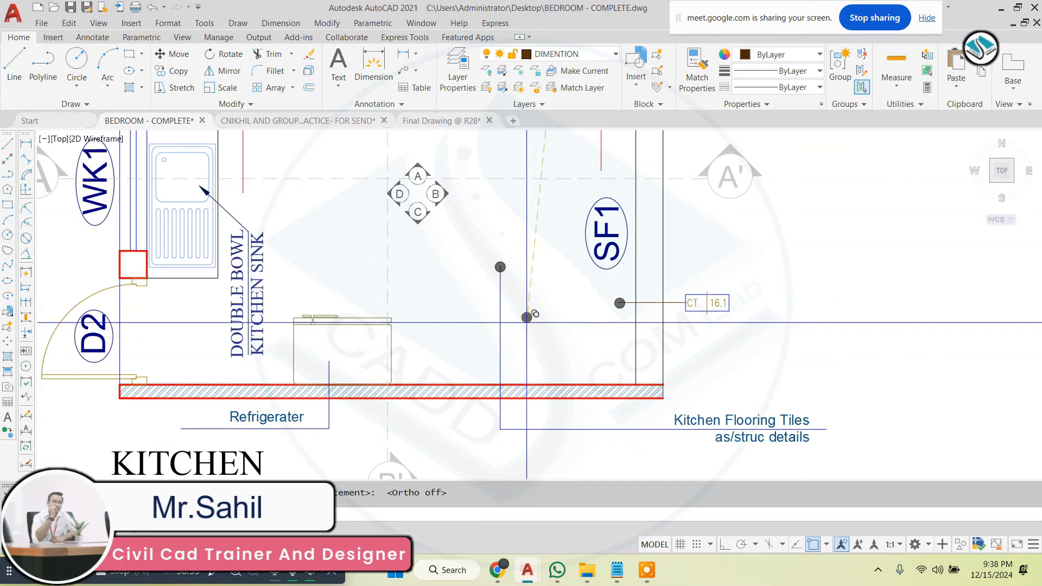
scroll(299, 390, up, 2)
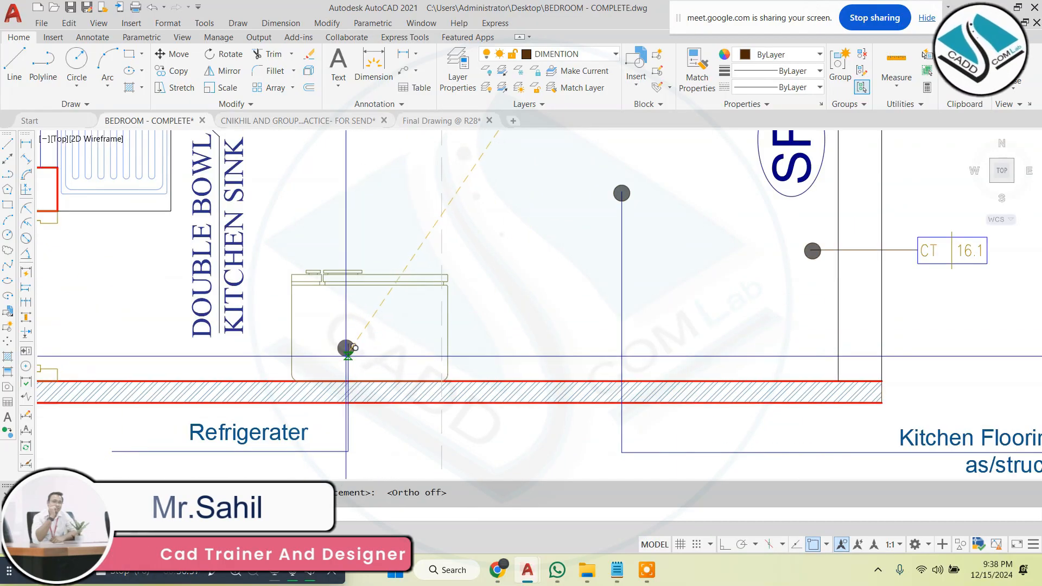
key(Escape)
- Draw a rectangle around the Refrigerater label with its bottom edge on the horizontal leader line
scroll(346, 356, down, 5)
scroll(470, 325, up, 6)
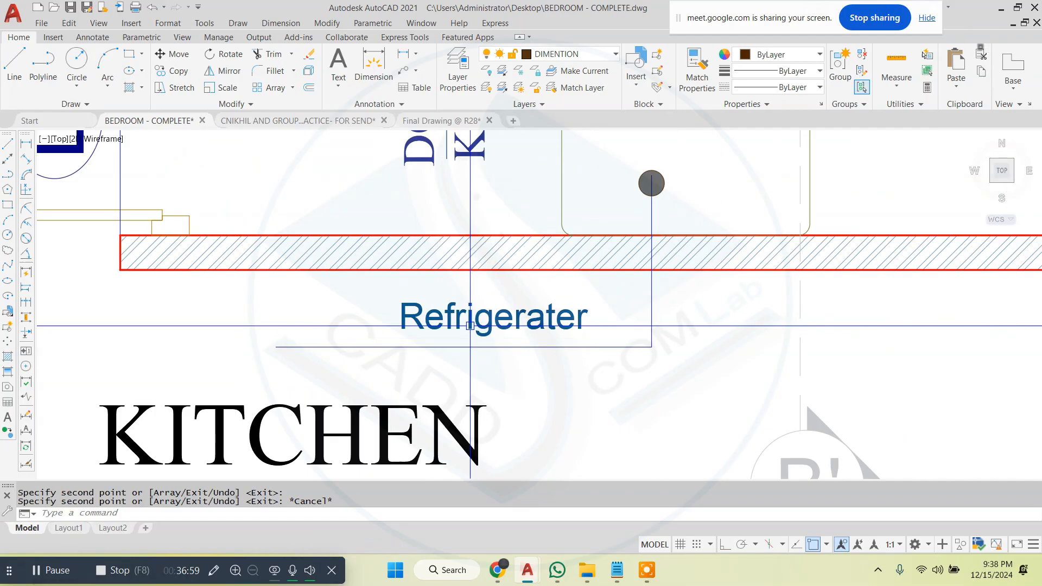
key(Return)
click(383, 289)
click(613, 347)
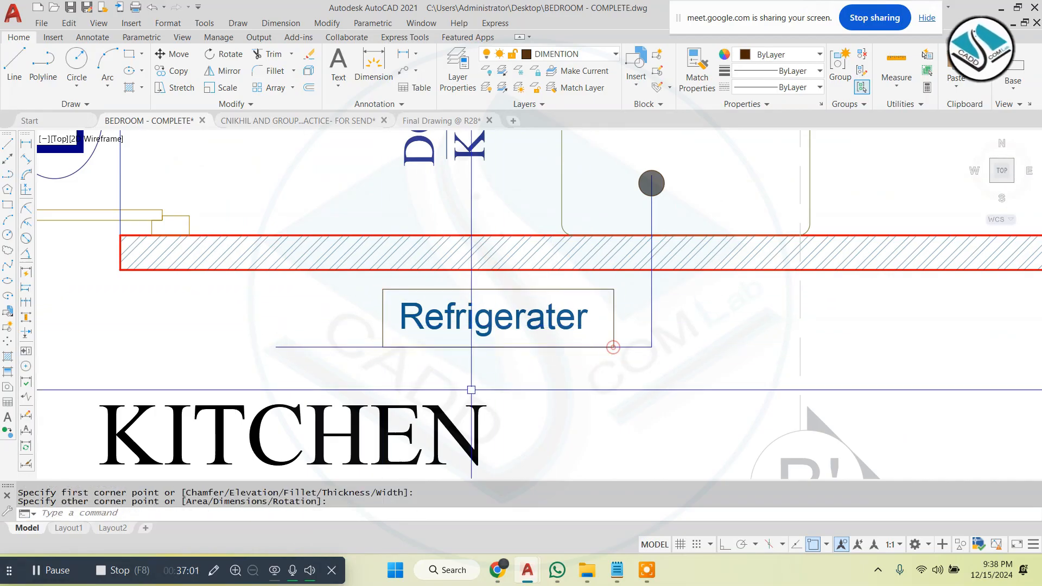
- Erase the horizontal leader line under the Refrigerater label
text(TR)
click(353, 324)
click(306, 374)
key(Escape)
click(337, 346)
text(E ERASE 1 found)
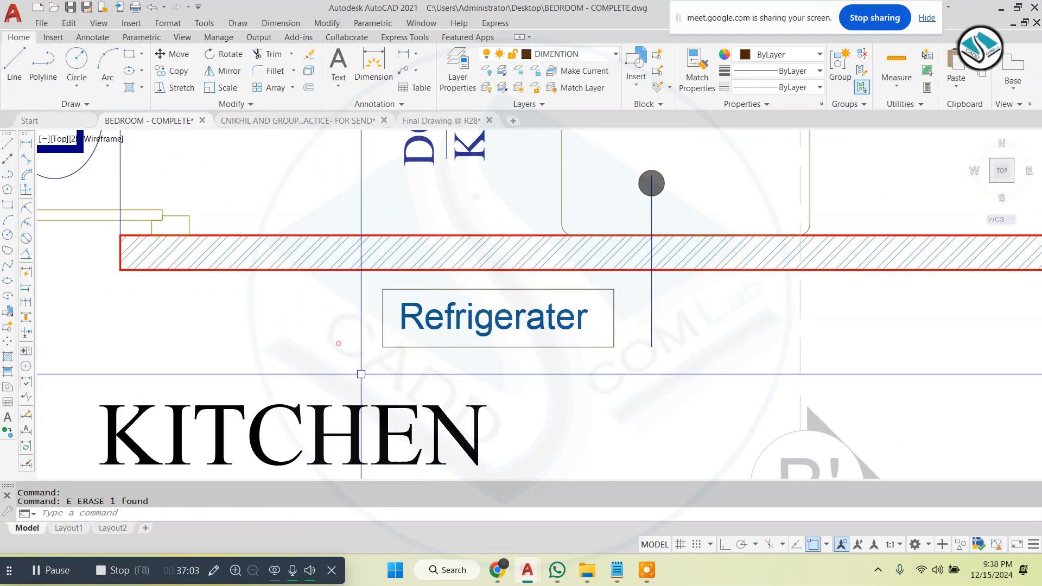
key(Escape)
key(Escape)
- Draw a short horizontal line joining the Refrigerater box's lower-right corner to the bottom of its vertical leader
text(L)
key(Return)
click(612, 346)
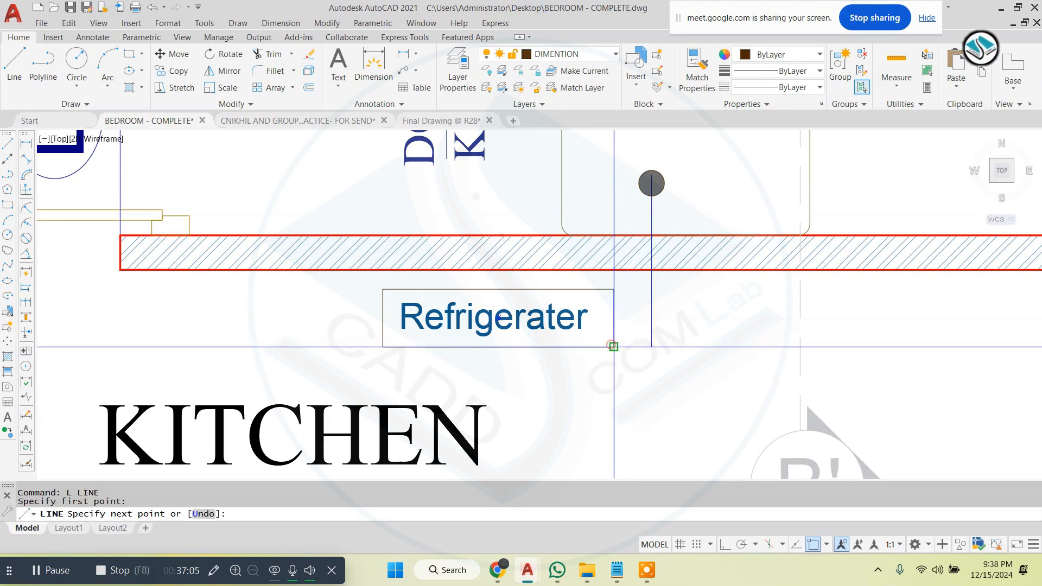
click(651, 346)
key(Escape)
- Match the Refrigerater label's vertical leader to the properties of its short connecting line
text(M)
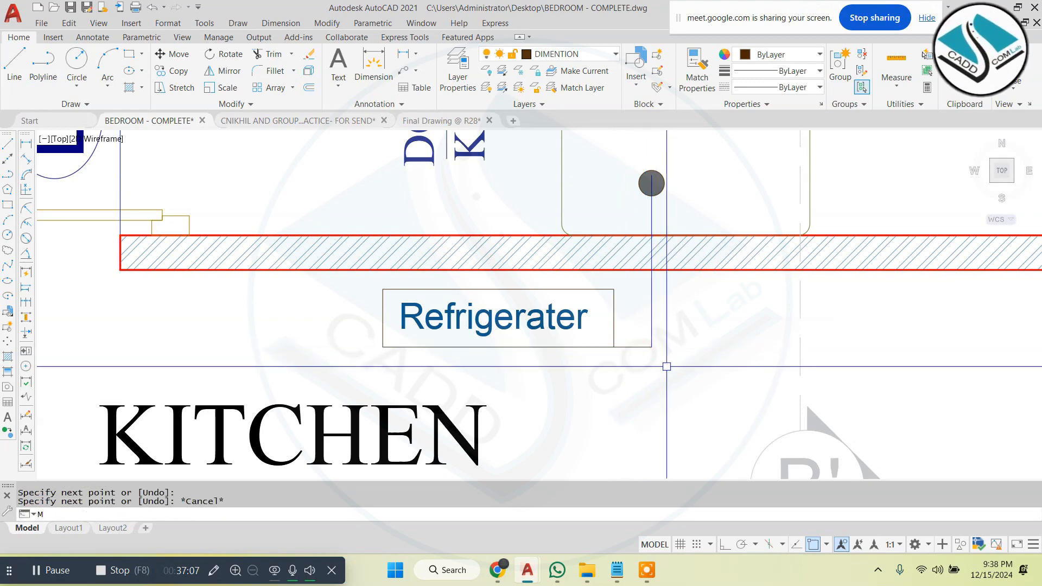
text(A)
key(Return)
click(626, 346)
scroll(624, 355, down, 4)
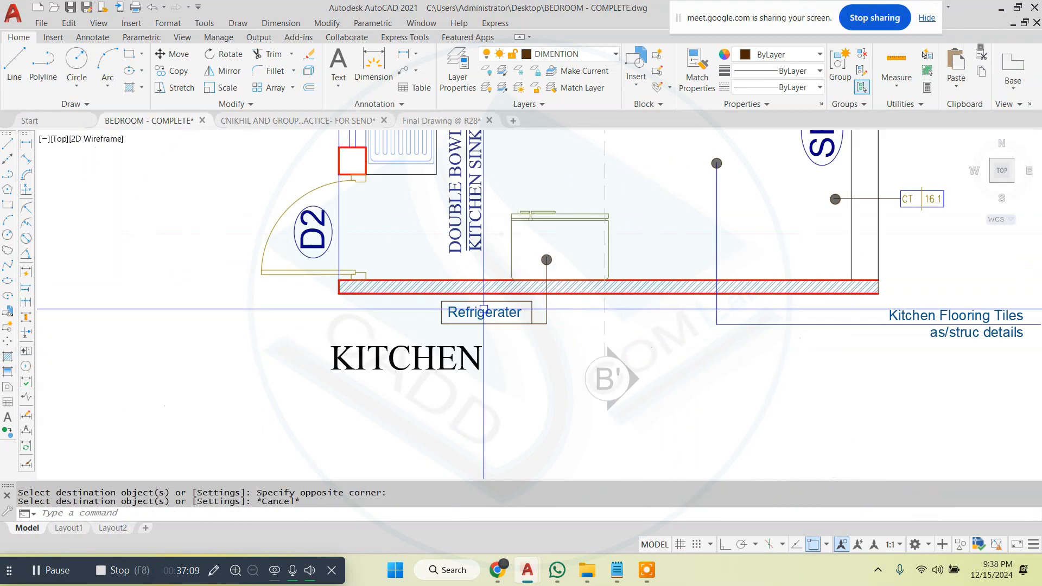
key(Escape)
key(Escape)
scroll(559, 347, down, 4)
key(Escape)
- Hatch all areas of the L-shaped kitchen counter around the cook top and sink with the ANSI31 pattern at scale 6
scroll(560, 347, down, 4)
scroll(571, 251, up, 4)
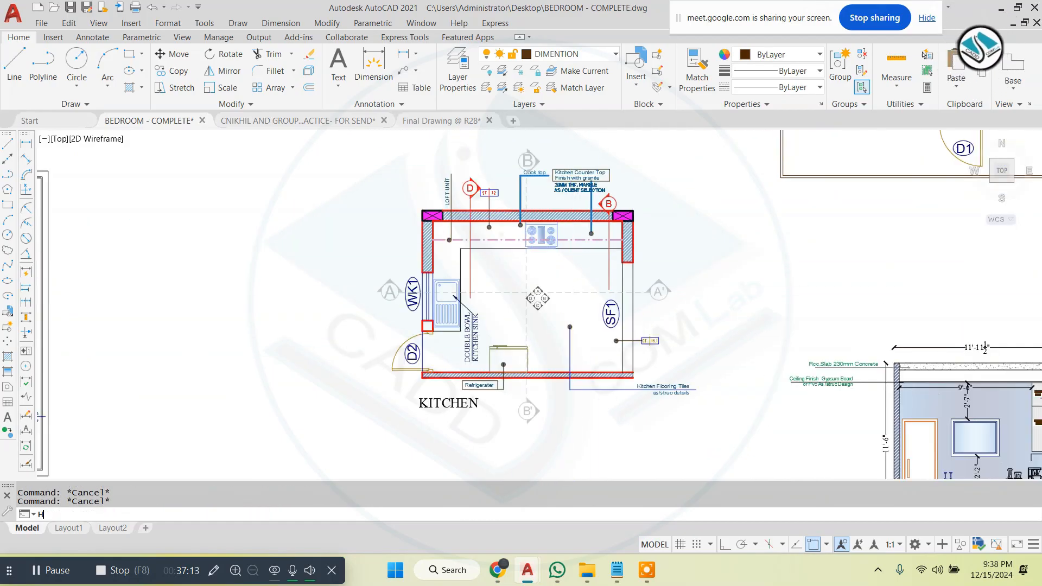
key(Return)
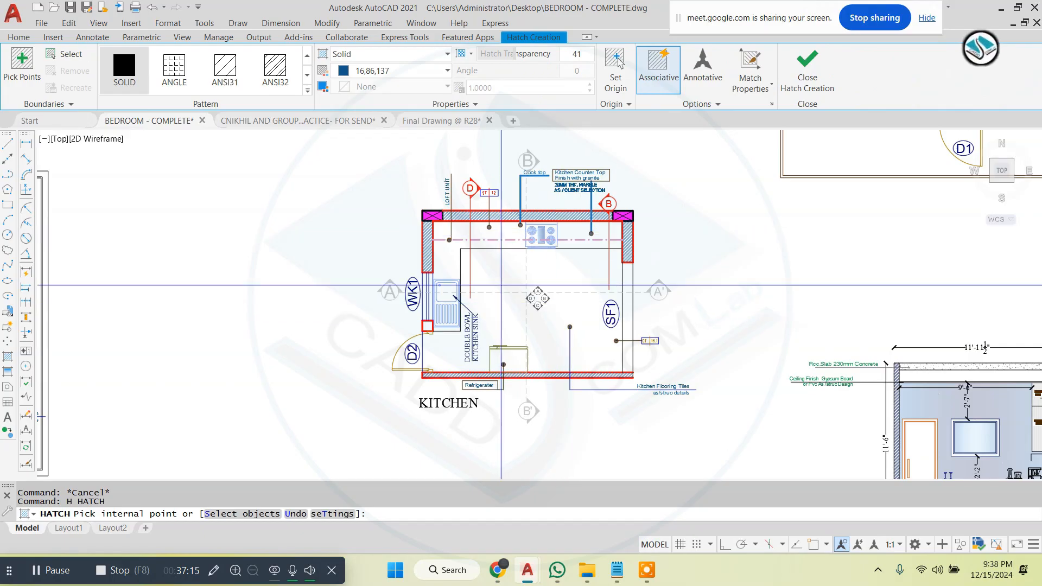
scroll(492, 252, up, 4)
click(463, 209)
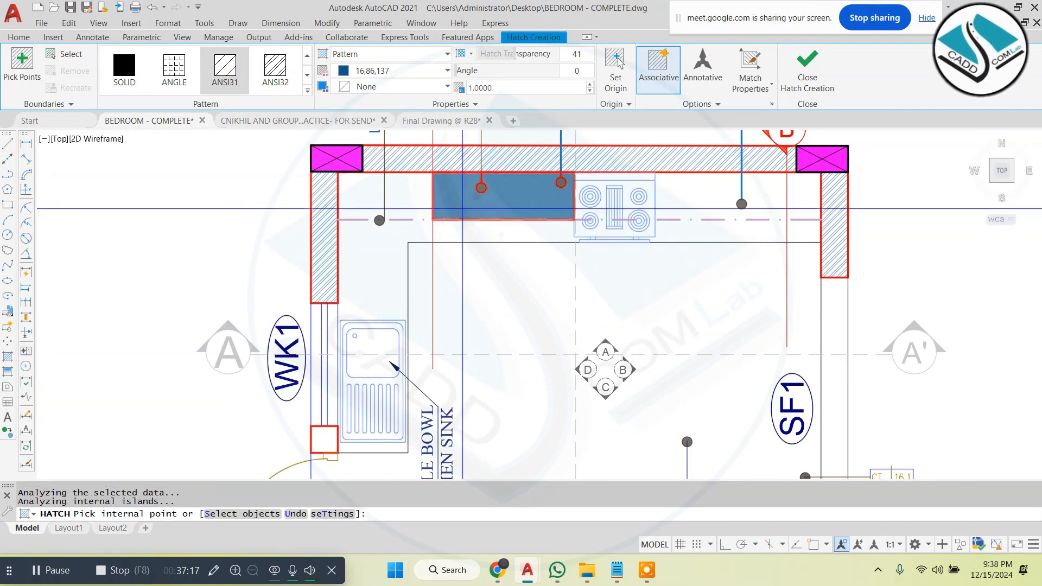
click(402, 202)
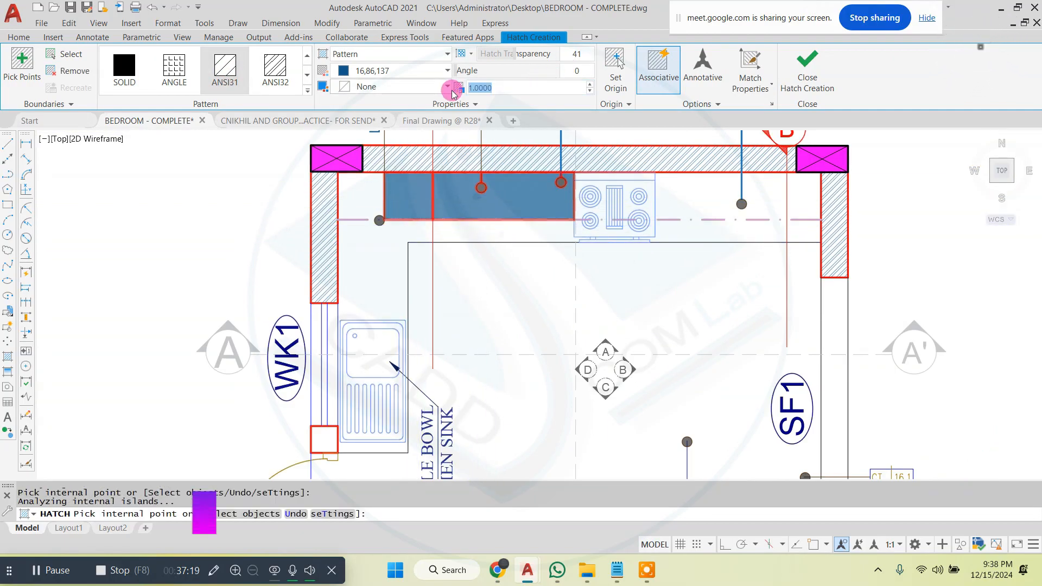
text(6)
key(Return)
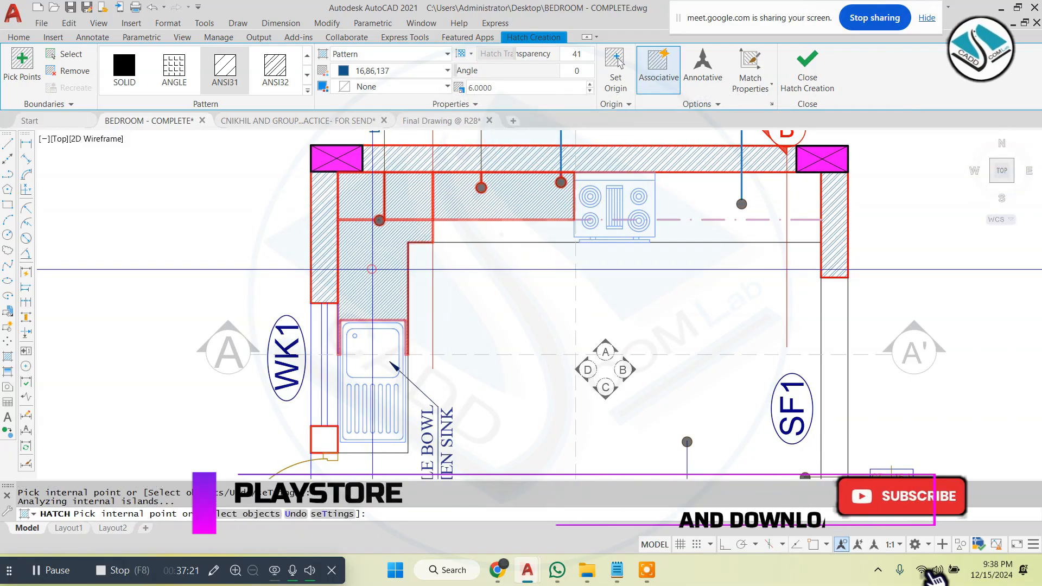
click(694, 229)
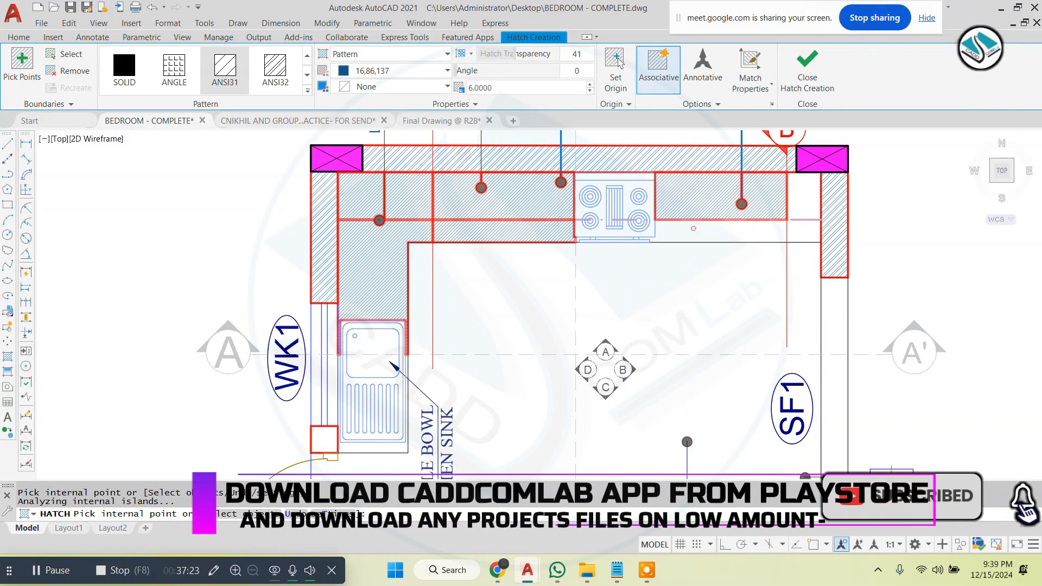
click(796, 233)
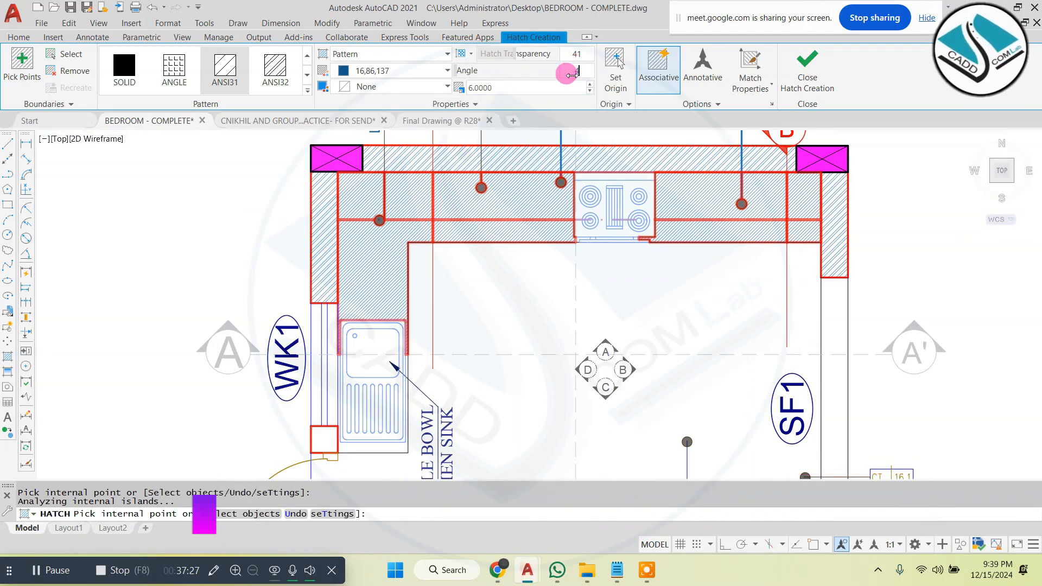
- Set the counter hatch's angle to 45 and its color to grey 147,149,152, and finish the hatch
text(45)
key(Return)
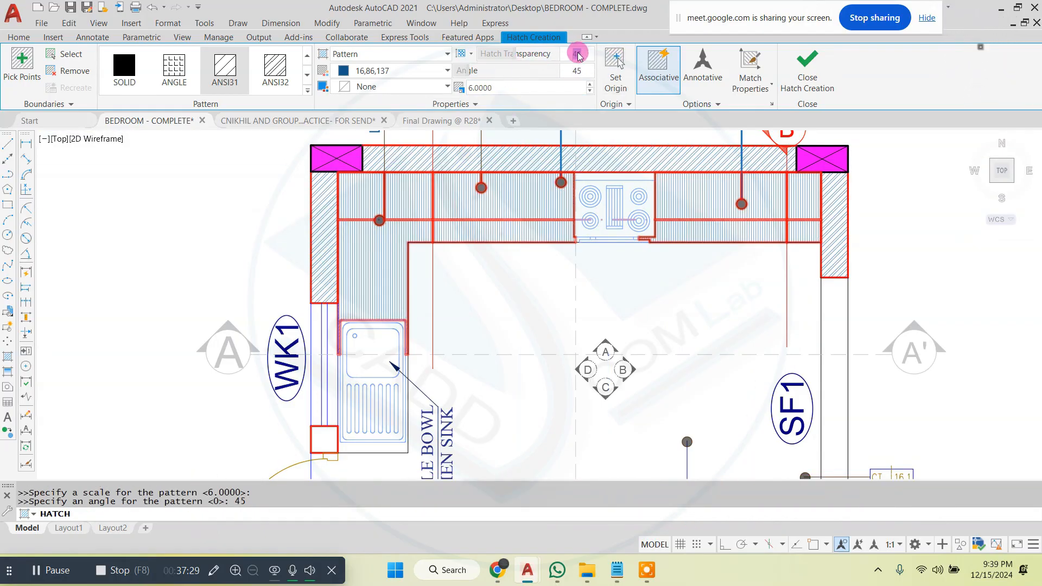
click(396, 70)
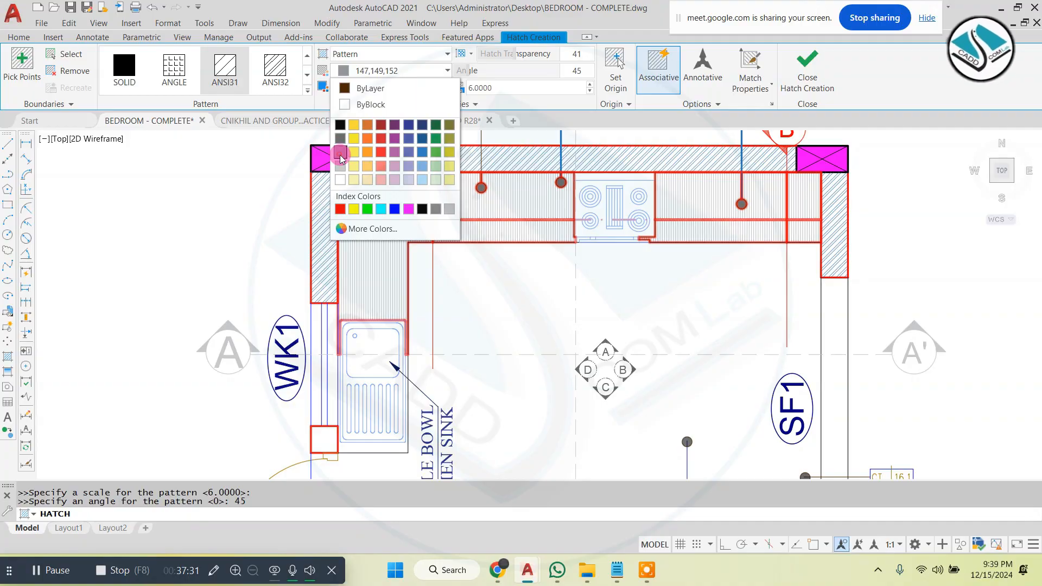
click(342, 147)
scroll(540, 255, down, 2)
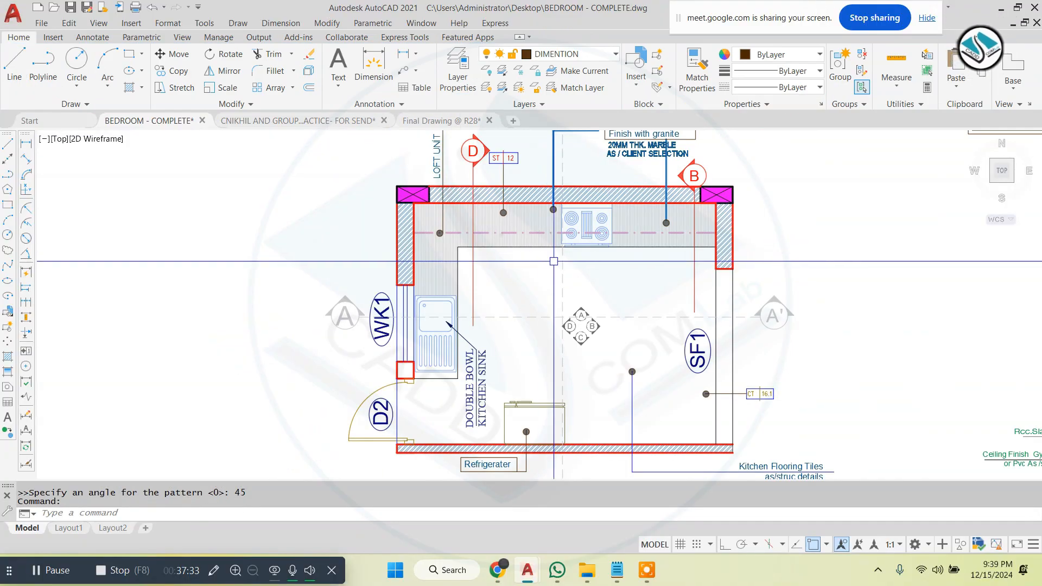
key(Escape)
- Move the A-B-C-D elevation marker from the middle of the kitchen floor to outside the plan's right wall
scroll(588, 316, up, 4)
click(458, 249)
click(659, 400)
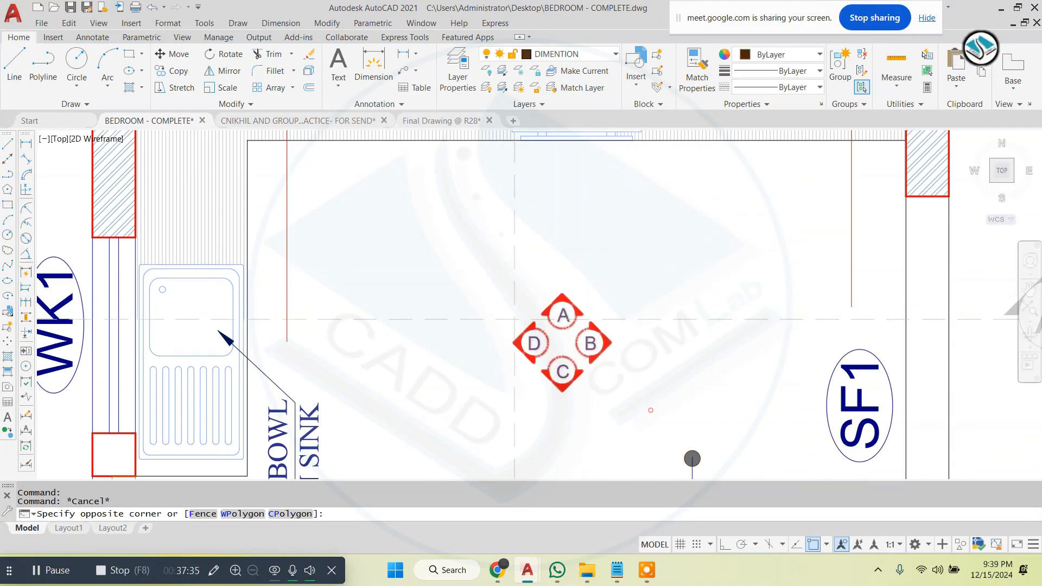
scroll(513, 315, down, 2)
text(m)
key(Return)
click(576, 338)
click(882, 261)
scroll(551, 251, down, 3)
key(Escape)
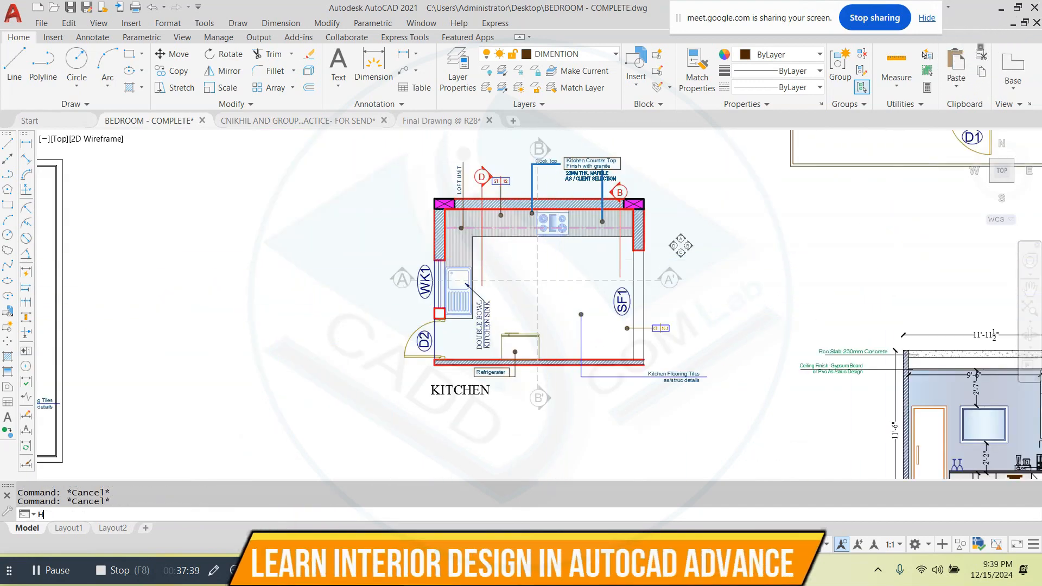
- Start a floor hatch with the NET pattern in the kitchen floor area beside the sink and counter
key(Return)
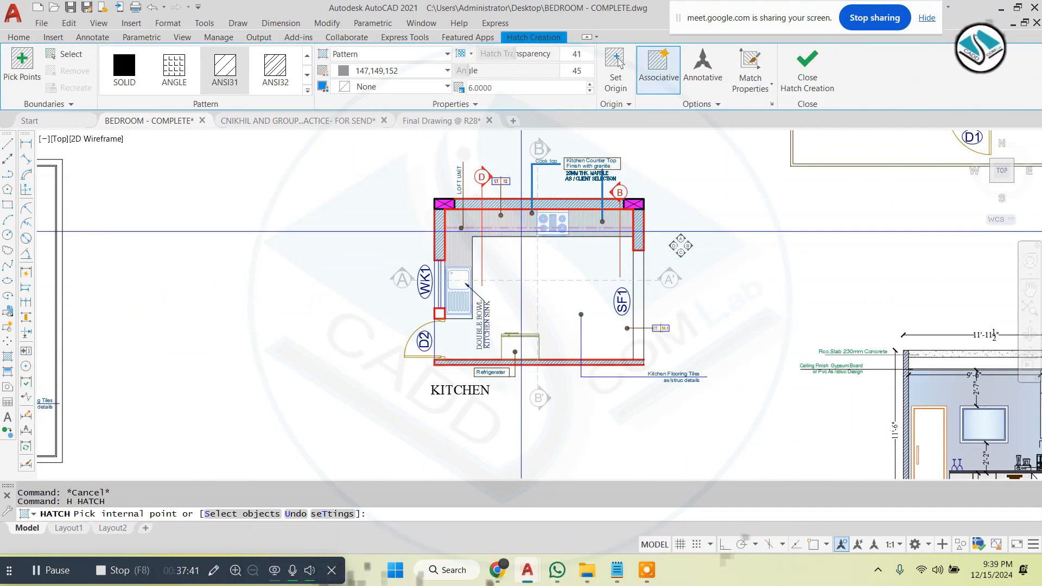
click(307, 90)
scroll(273, 212, down, 3)
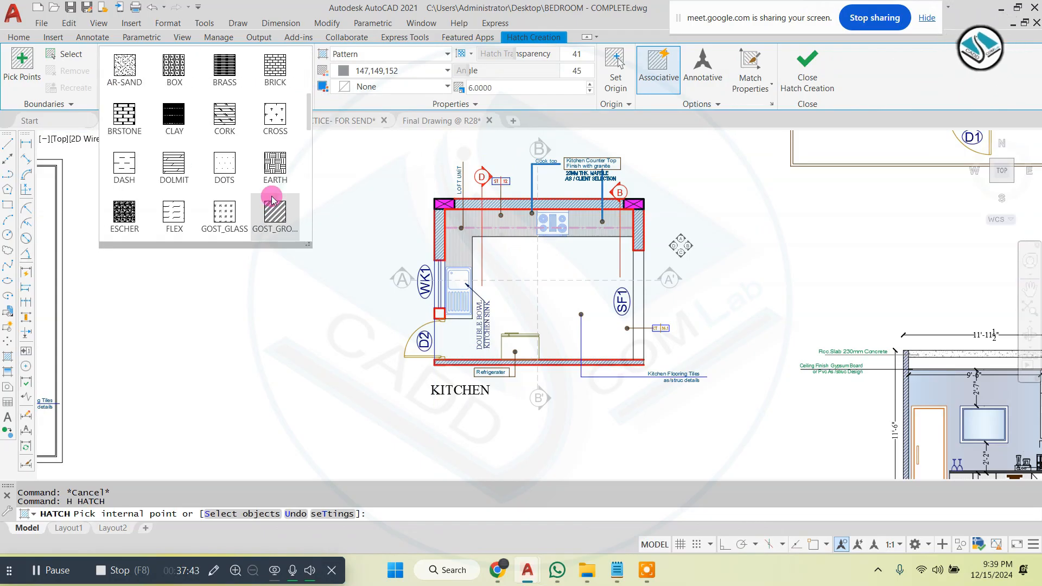
scroll(272, 199, down, 9)
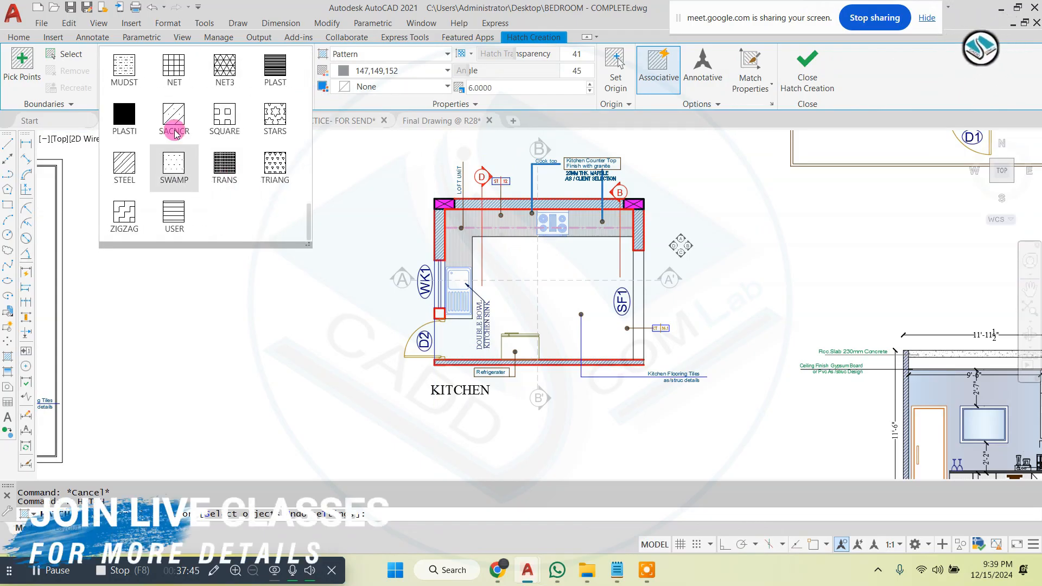
click(500, 268)
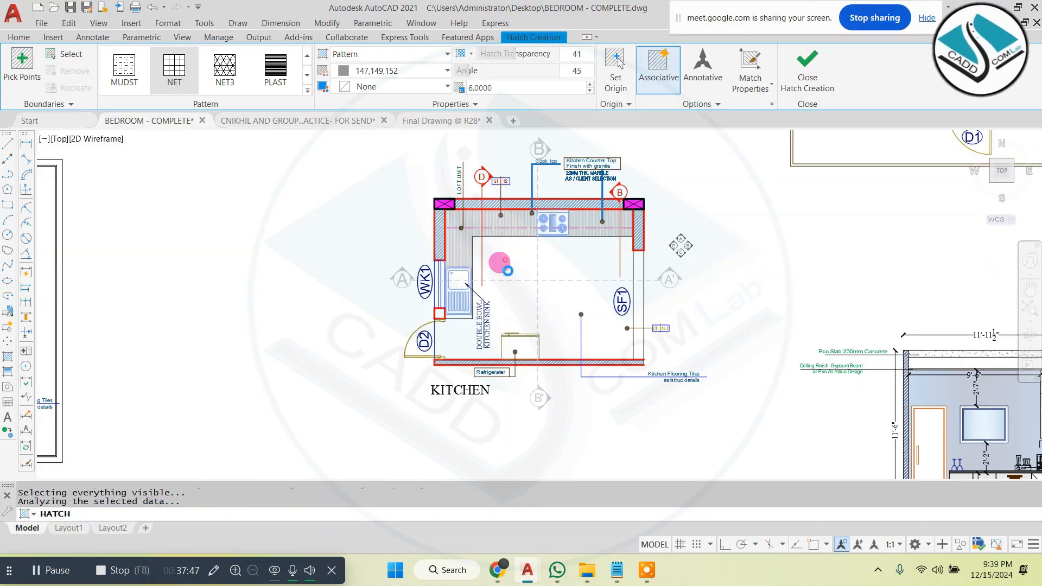
- Set the floor hatch's scale to 120 and its angle to 0, add the remaining kitchen floor areas, and finish the hatch
scroll(511, 271, up, 2)
click(488, 87)
text(120)
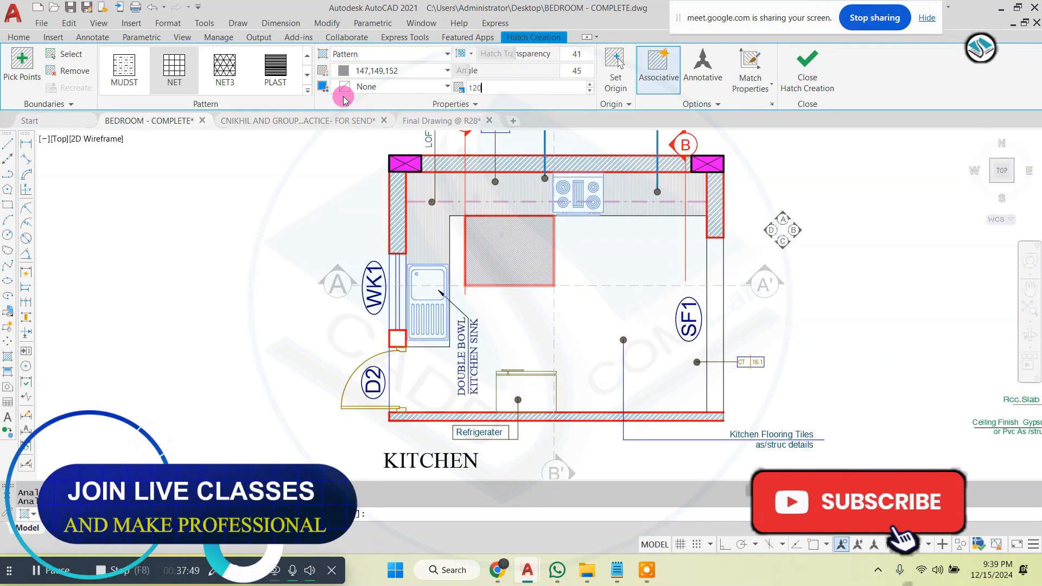
key(Return)
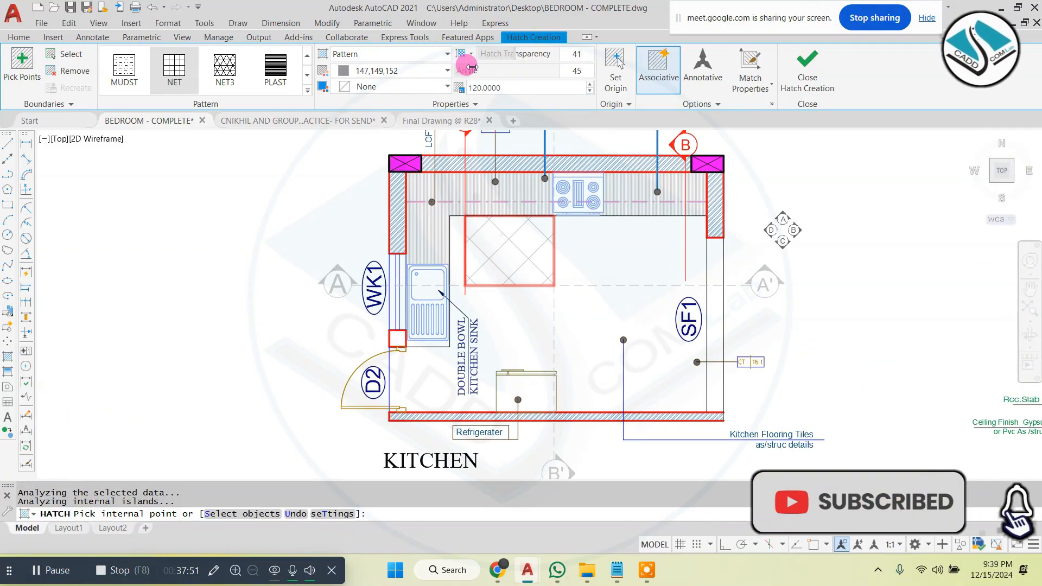
click(592, 321)
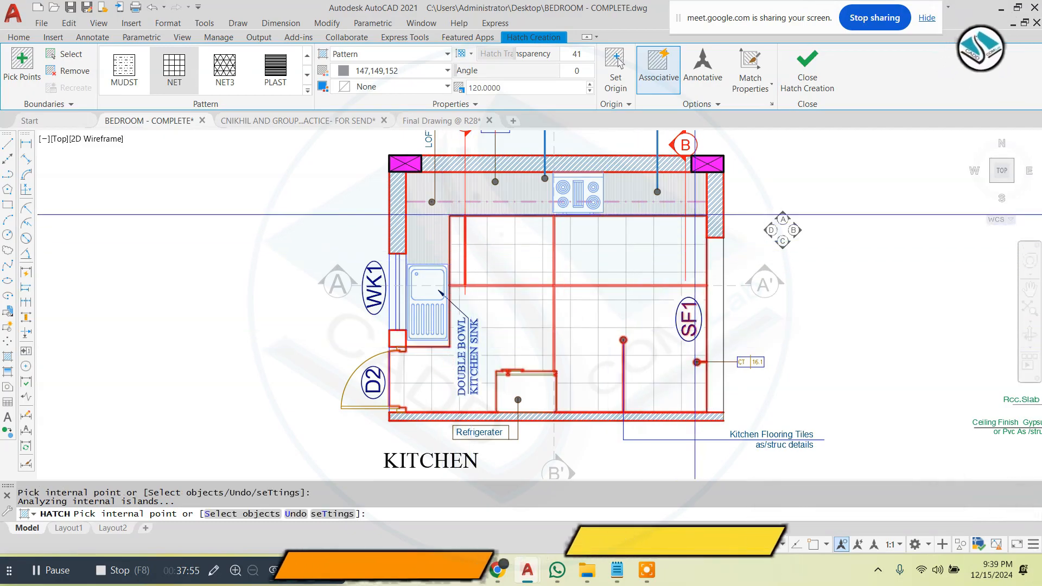
click(823, 75)
scroll(538, 237, down, 2)
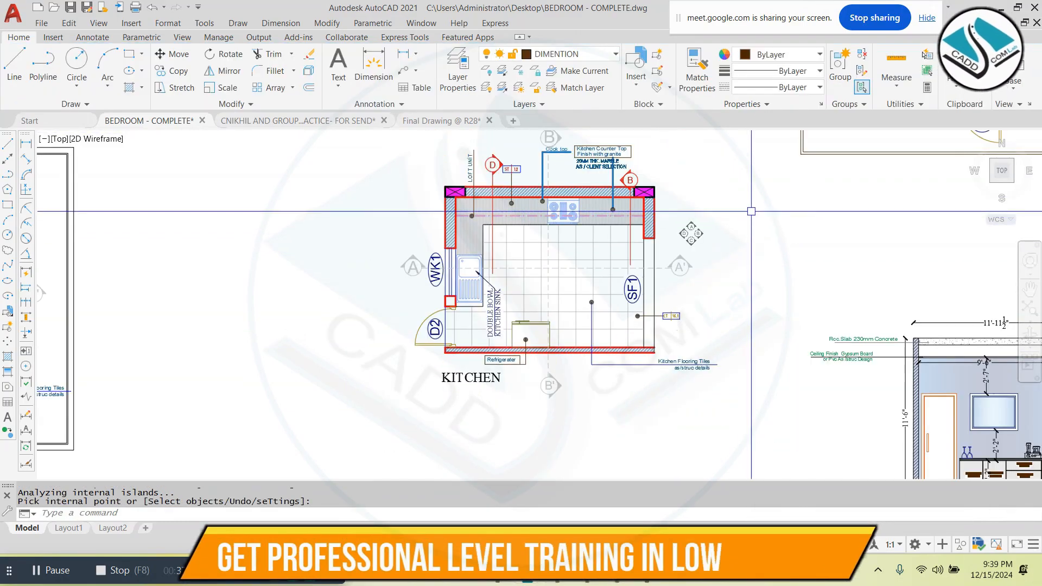
- Group the objects of the A-B-C-D elevation marker outside the kitchen's right wall
scroll(694, 214, up, 6)
click(878, 133)
click(600, 303)
click(840, 71)
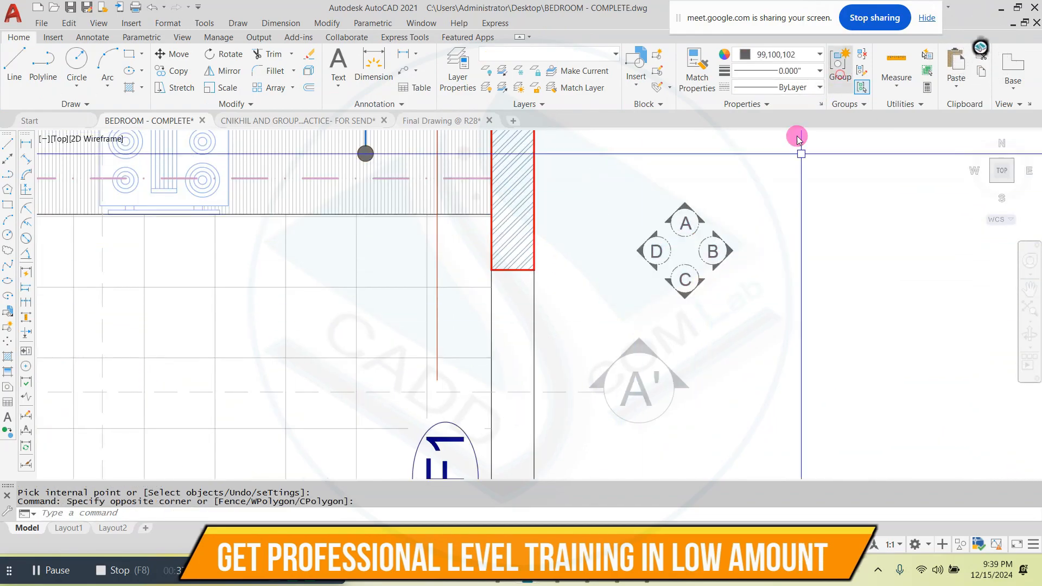
- Move the A-B-C-D elevation marker back onto the middle of the hatched kitchen floor
click(691, 252)
click(630, 281)
text(m)
key(space)
click(700, 249)
scroll(740, 236, down, 2)
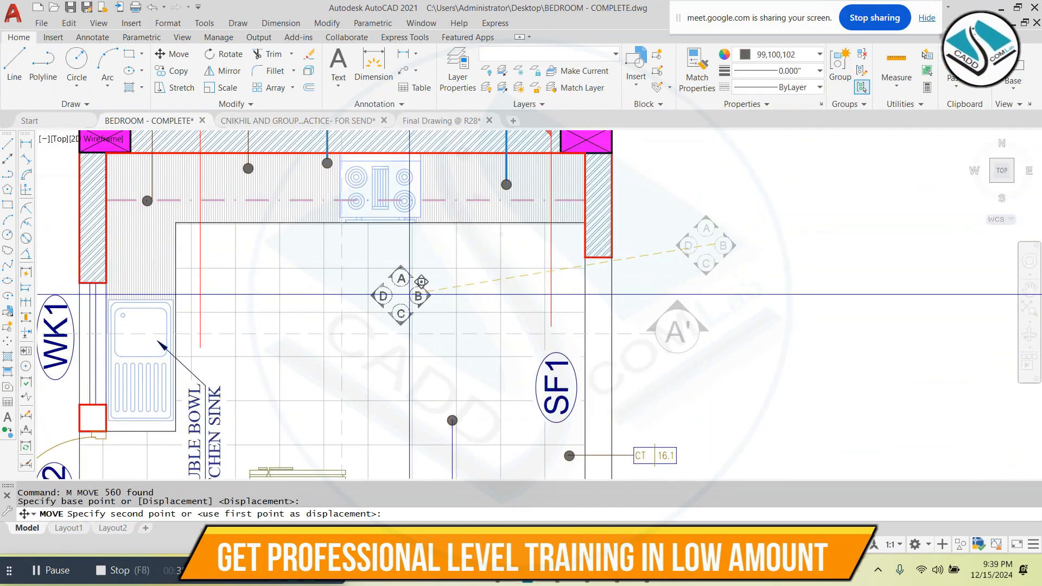
click(390, 336)
scroll(390, 336, down, 5)
key(Escape)
scroll(434, 304, up, 2)
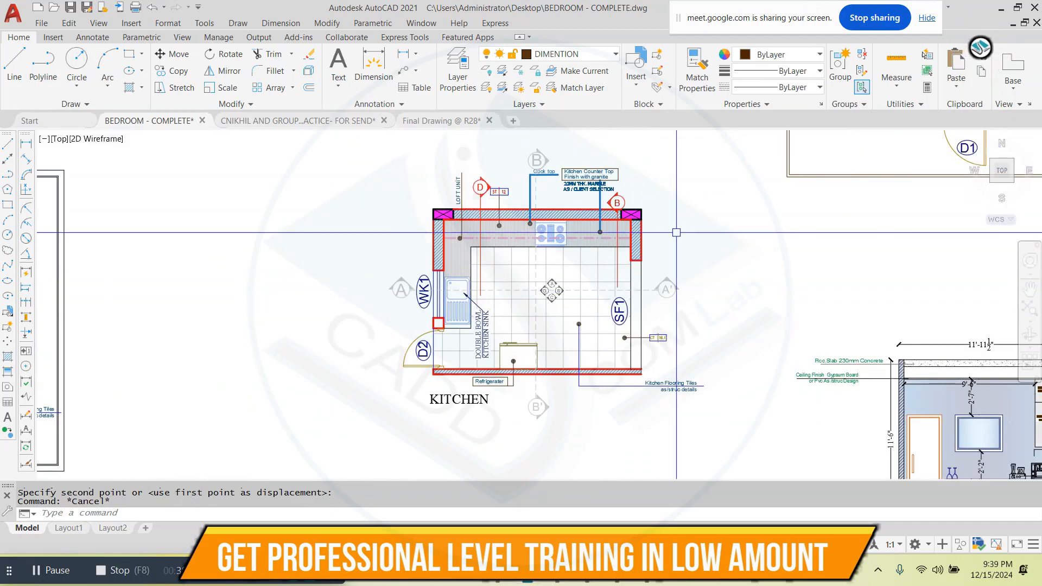
- Move the whole finished kitchen plan up and to the left, level with the framed bedroom plans
click(767, 157)
click(361, 414)
scroll(519, 394, down, 4)
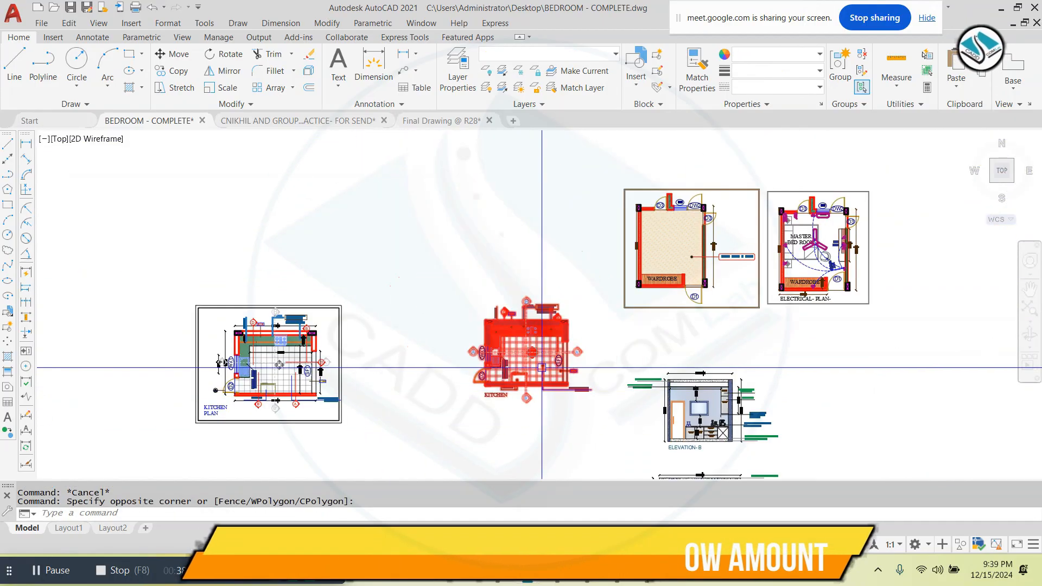
text(m)
key(space)
click(514, 346)
click(470, 252)
key(Escape)
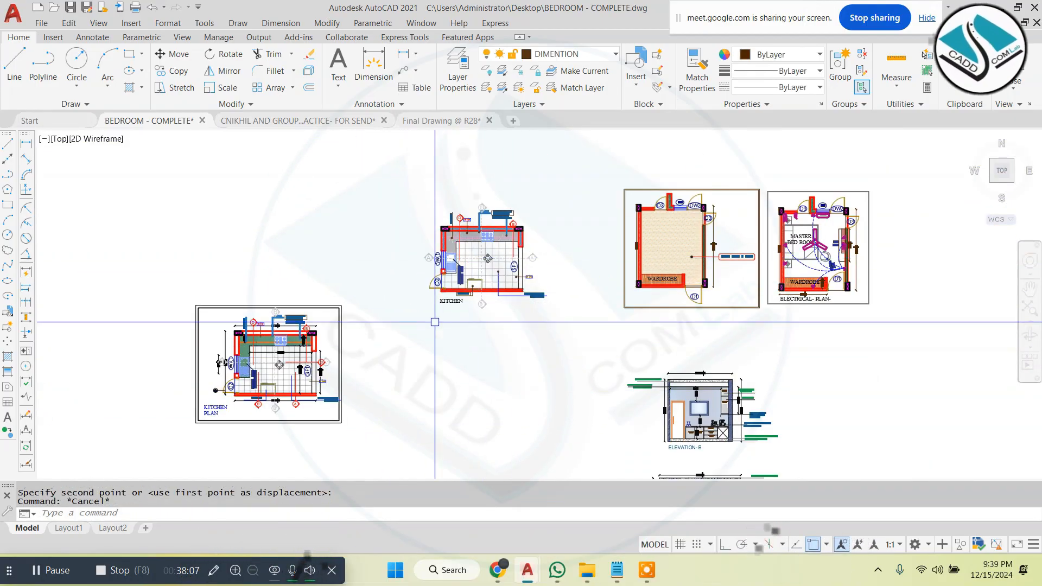
- Move the blue KITCHEN PLAN title from the framed reference plan to below the finished kitchen plan
click(214, 411)
text(M)
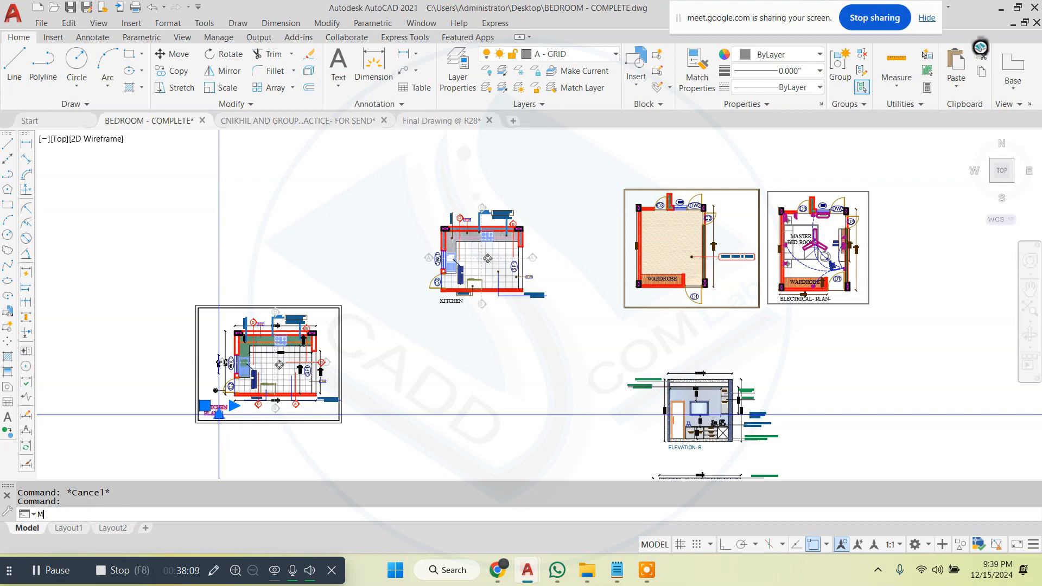
key(space)
click(215, 411)
scroll(446, 298, up, 5)
click(461, 354)
key(Escape)
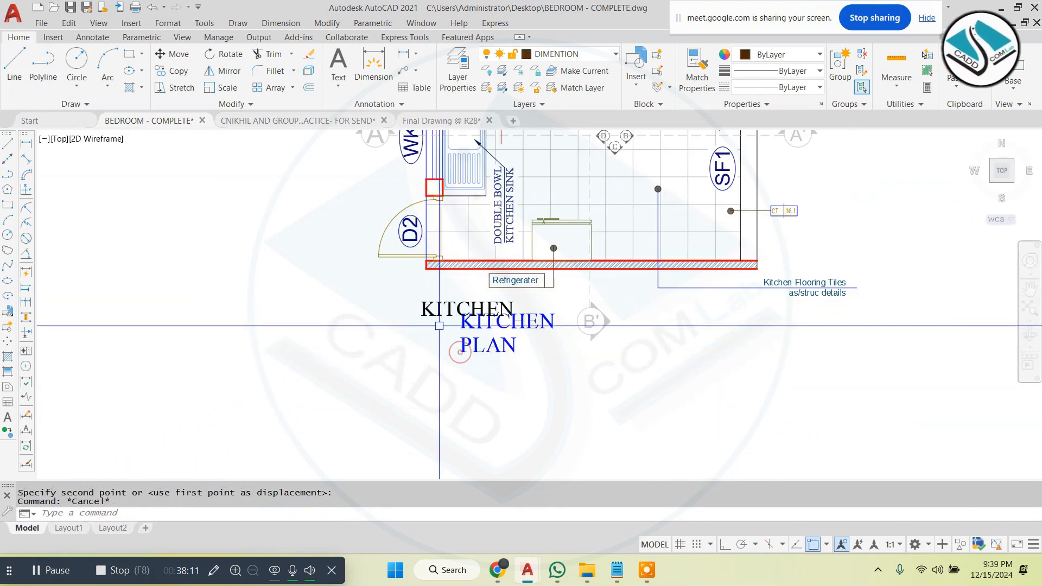
- Erase the old black KITCHEN label and reposition the KITCHEN PLAN title beneath the plan's lower-left corner
click(436, 325)
scroll(501, 330, up, 4)
click(542, 391)
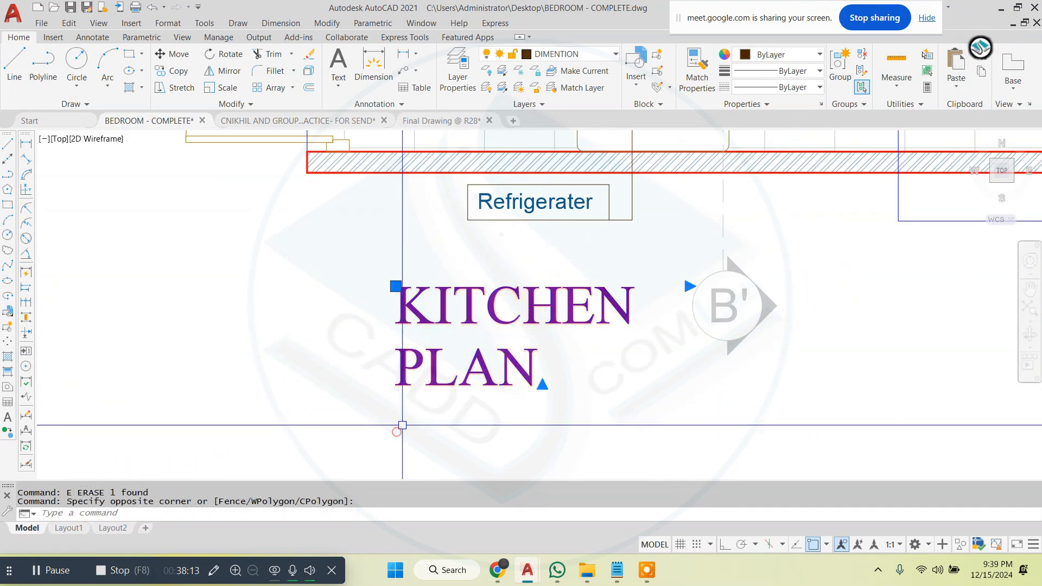
text(M)
key(space)
click(578, 386)
scroll(575, 359, down, 6)
key(Escape)
key(Escape)
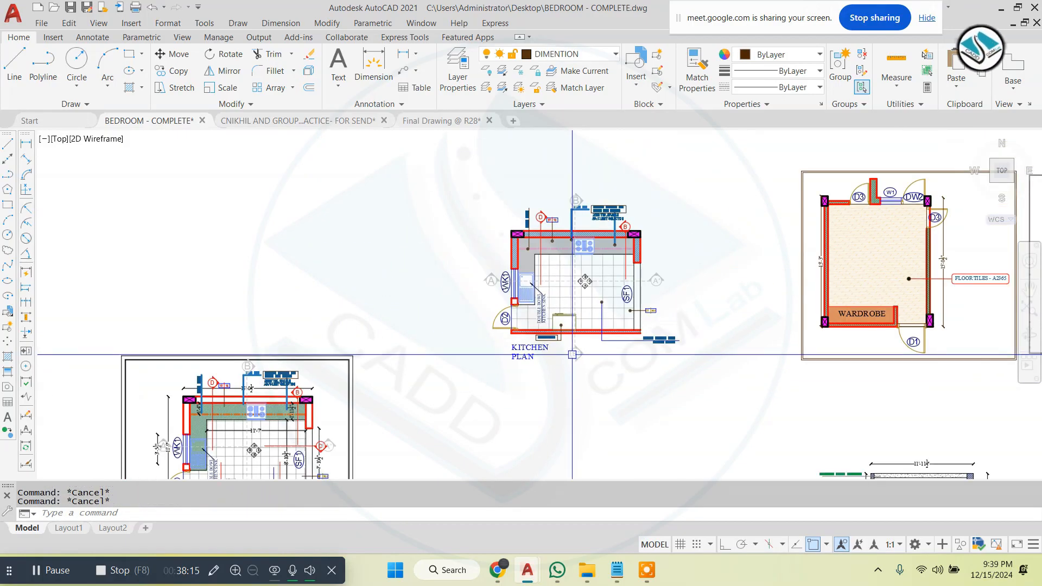
- Erase the framed reference kitchen plan together with its border
click(500, 187)
click(206, 435)
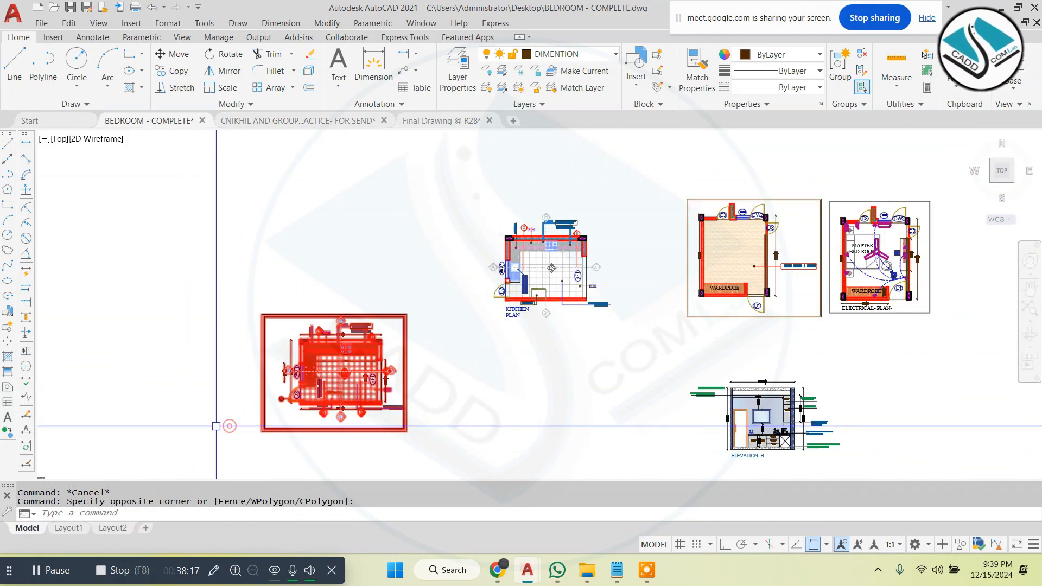
text(E)
key(space)
- Change the color of the kitchen counter hatch to dark green
scroll(543, 261, up, 2)
scroll(573, 232, up, 6)
key(Escape)
click(598, 229)
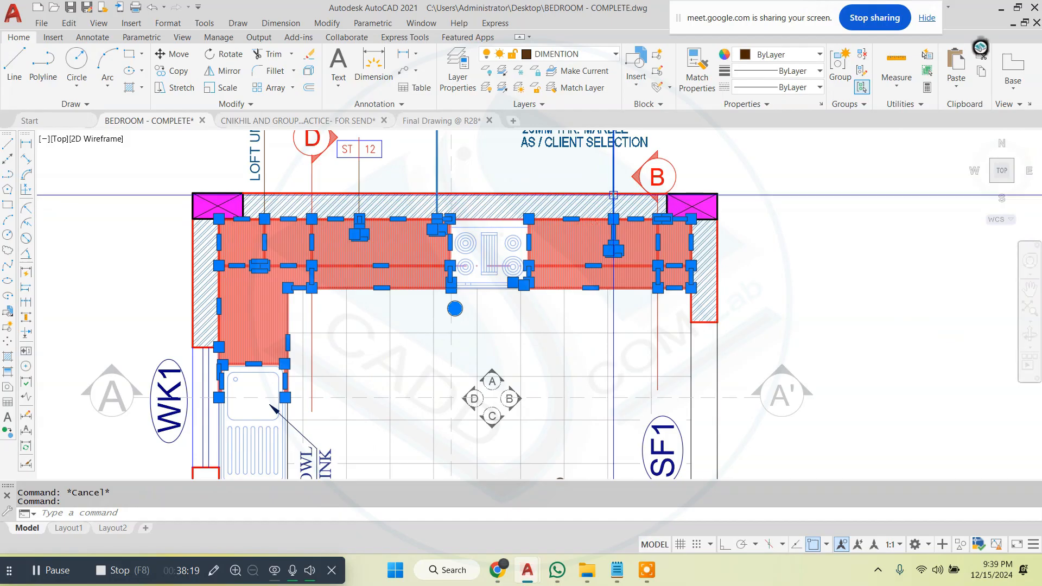
click(414, 70)
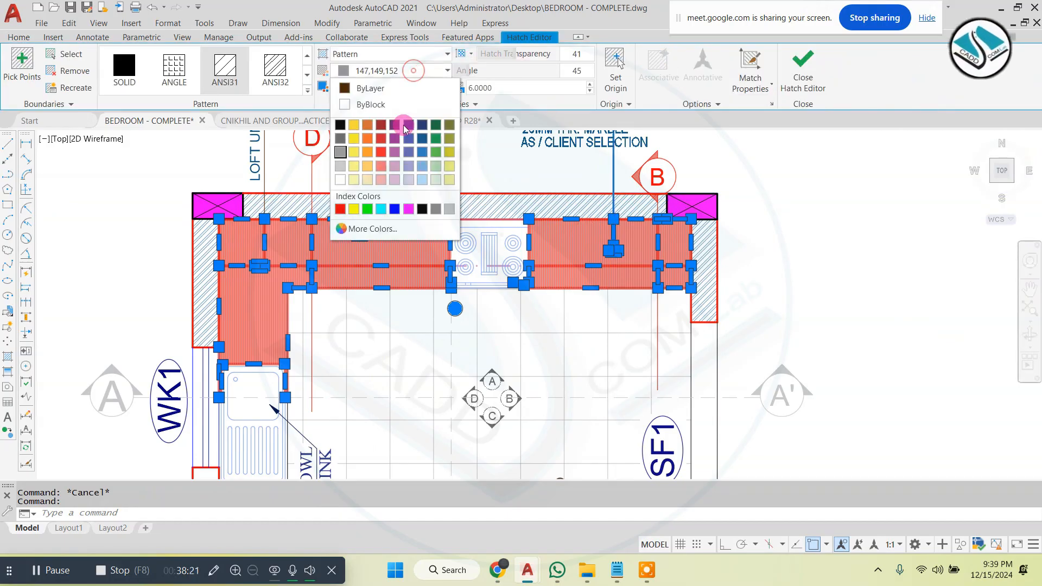
click(435, 124)
key(Escape)
scroll(603, 282, down, 2)
scroll(603, 282, up, 4)
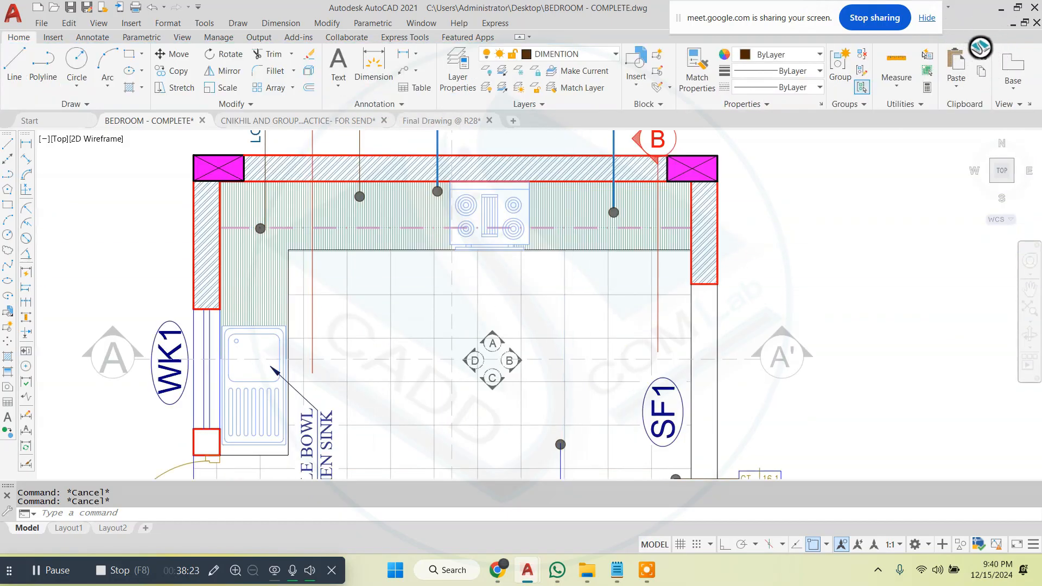
click(603, 282)
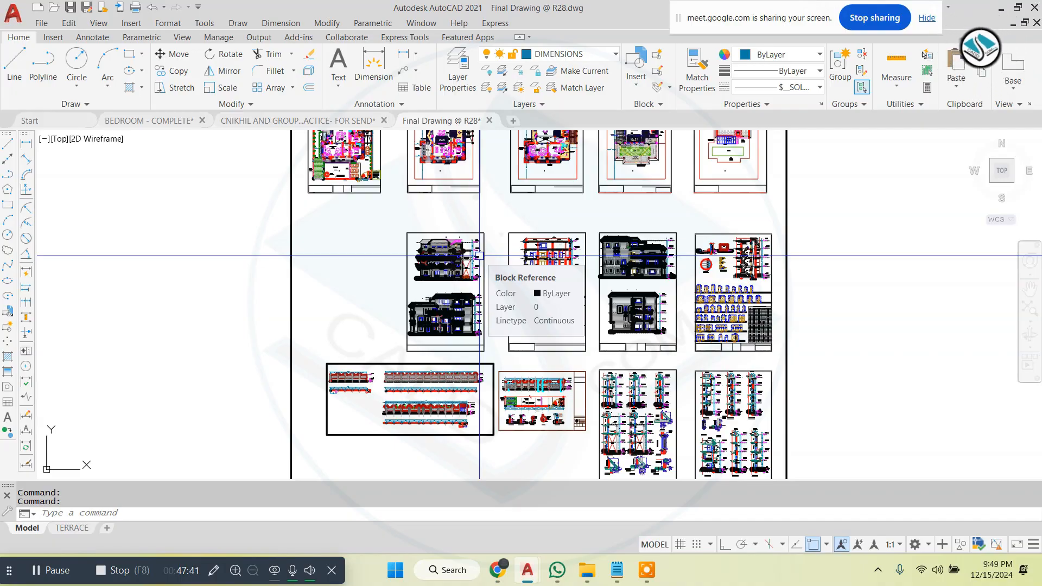
- Examine the floor plan, elevation and section sheets of the Final Drawing @ R28 file
scroll(480, 255, down, 4)
scroll(361, 336, up, 10)
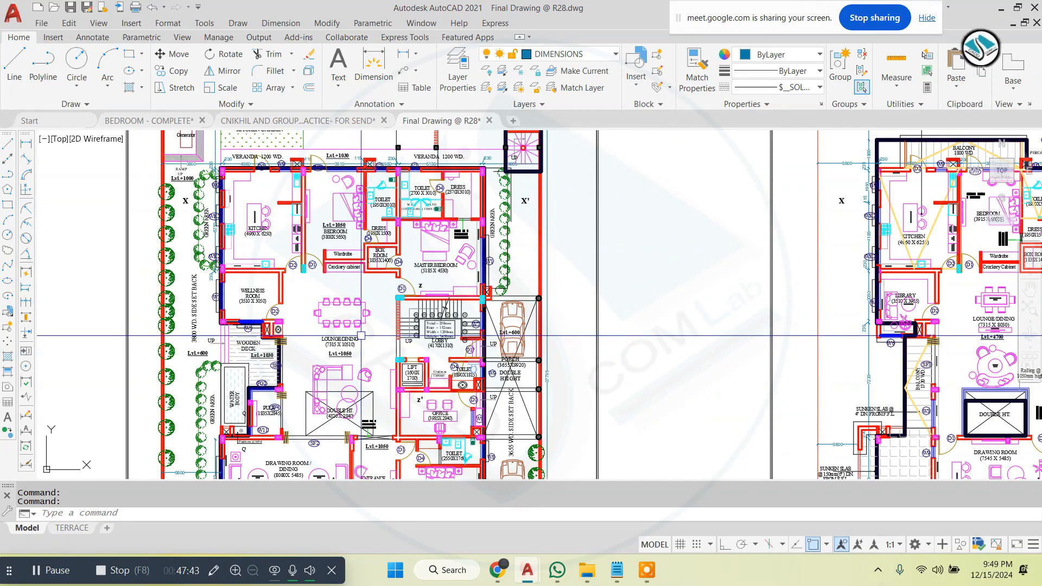
scroll(361, 336, down, 5)
scroll(434, 211, up, 6)
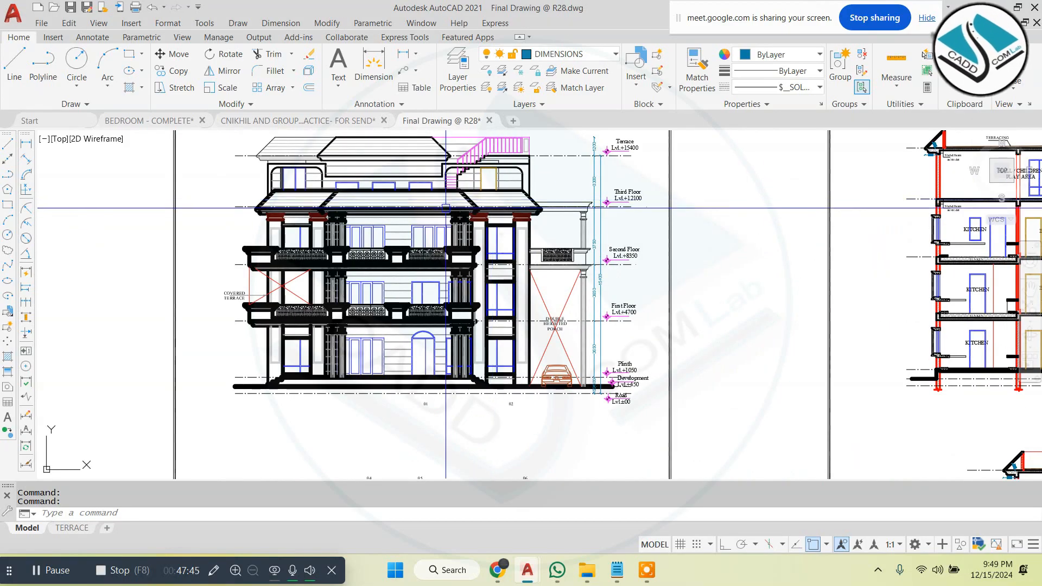
scroll(446, 208, up, 3)
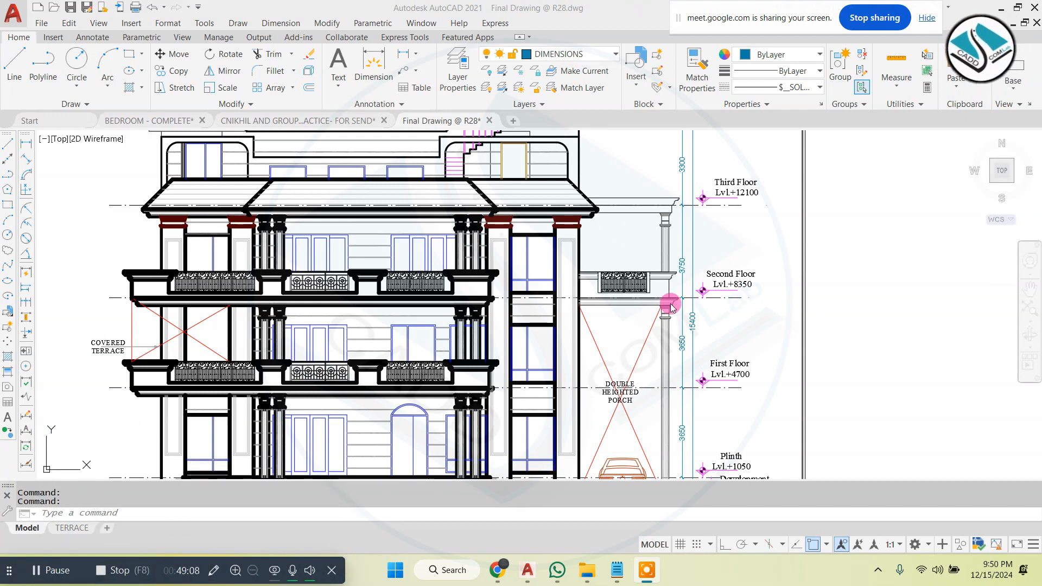
scroll(671, 306, down, 6)
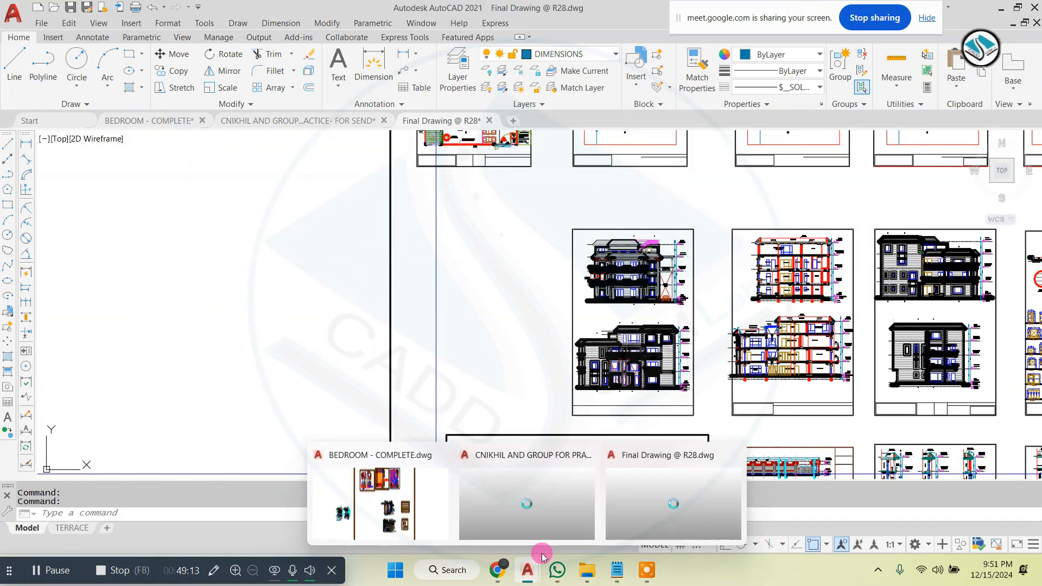
scroll(437, 256, down, 10)
scroll(493, 271, up, 8)
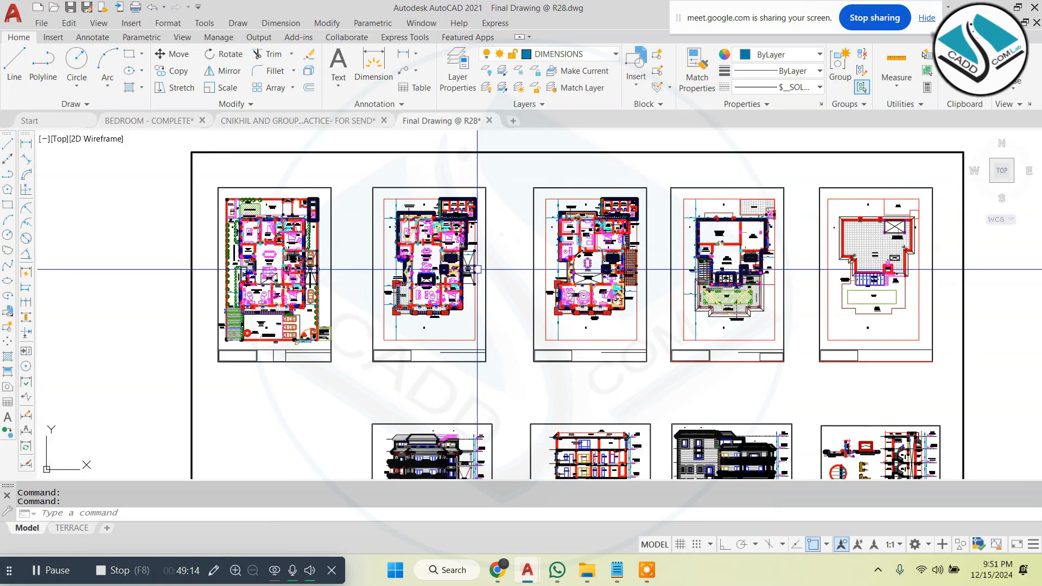
- Switch to the BEDROOM - COMPLETE drawing and examine the rendered ceiling image beside the ceiling details
click(146, 124)
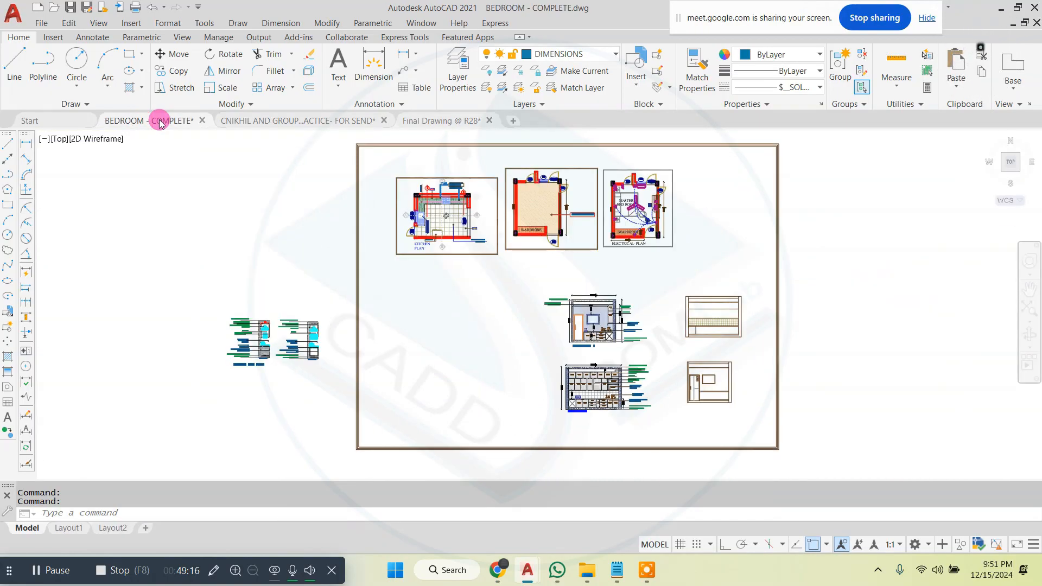
scroll(382, 228, down, 7)
scroll(268, 282, up, 10)
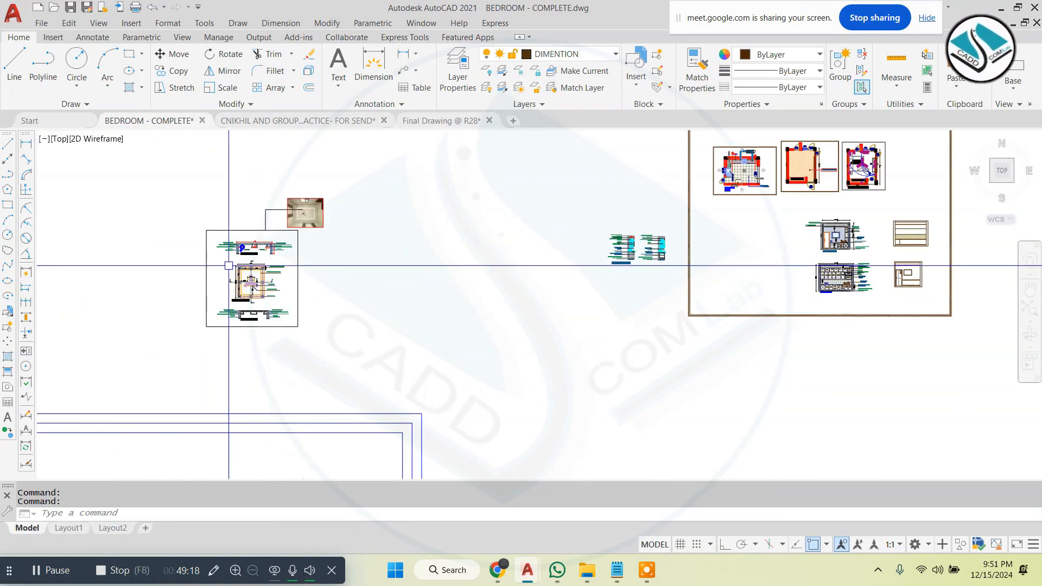
scroll(369, 197, down, 3)
scroll(291, 239, up, 10)
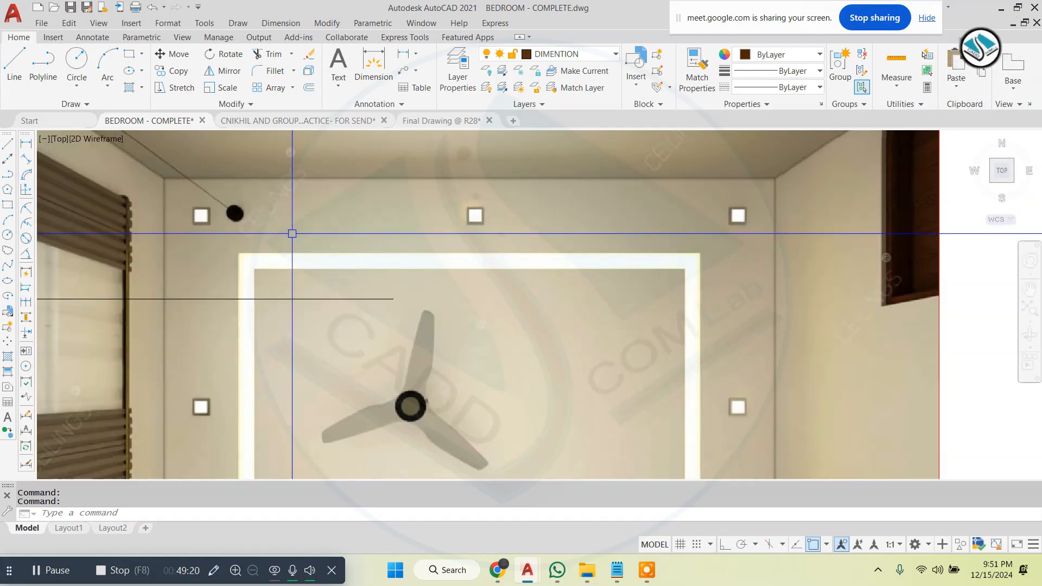
scroll(364, 262, up, 2)
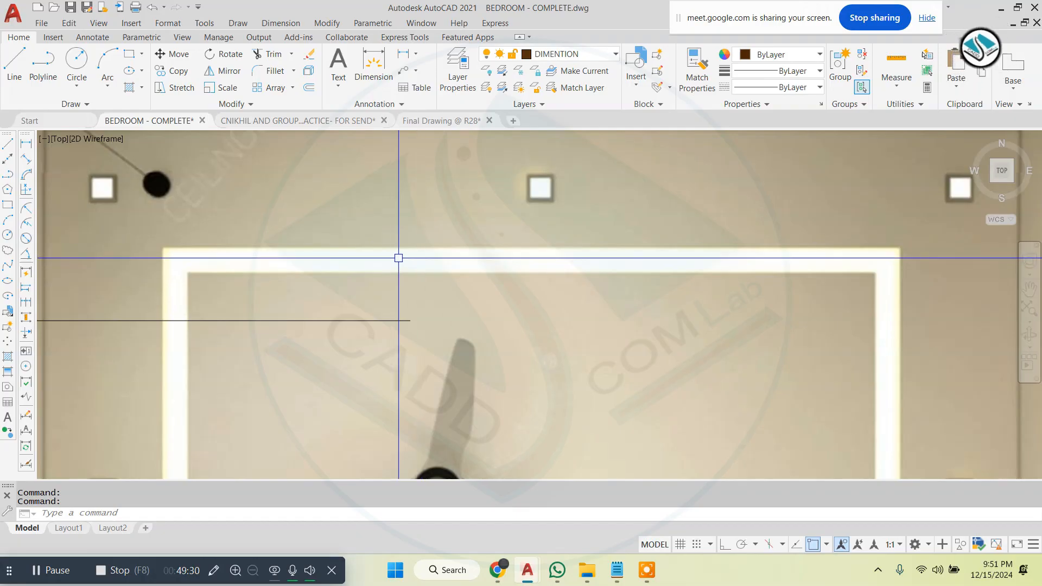
scroll(402, 260, down, 5)
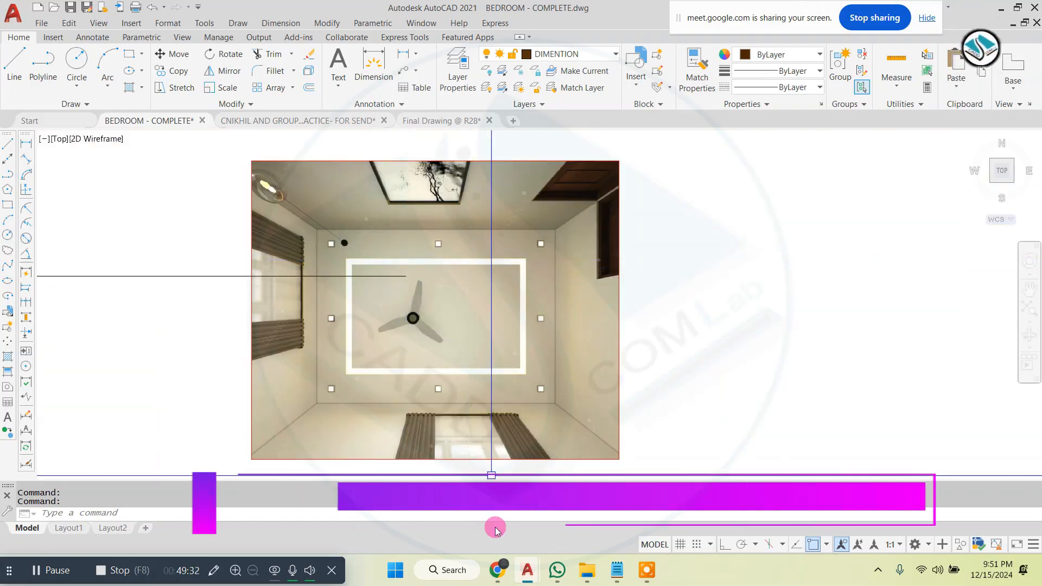
- Open the CEILING SITE.mp4 video from the False Ceiling folder and skip to 05:06
mouse_move(579, 564)
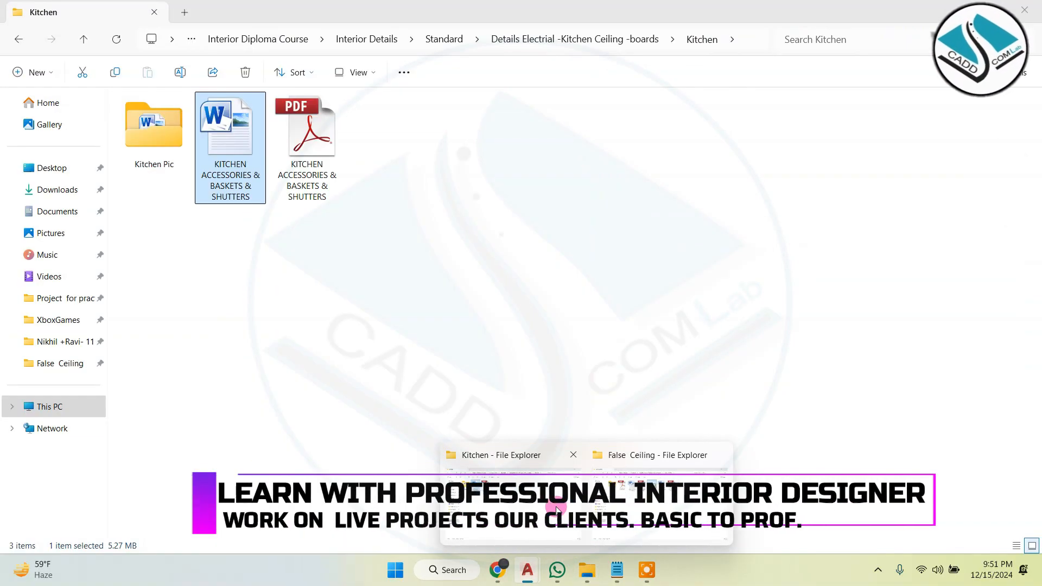
click(660, 472)
key(Return)
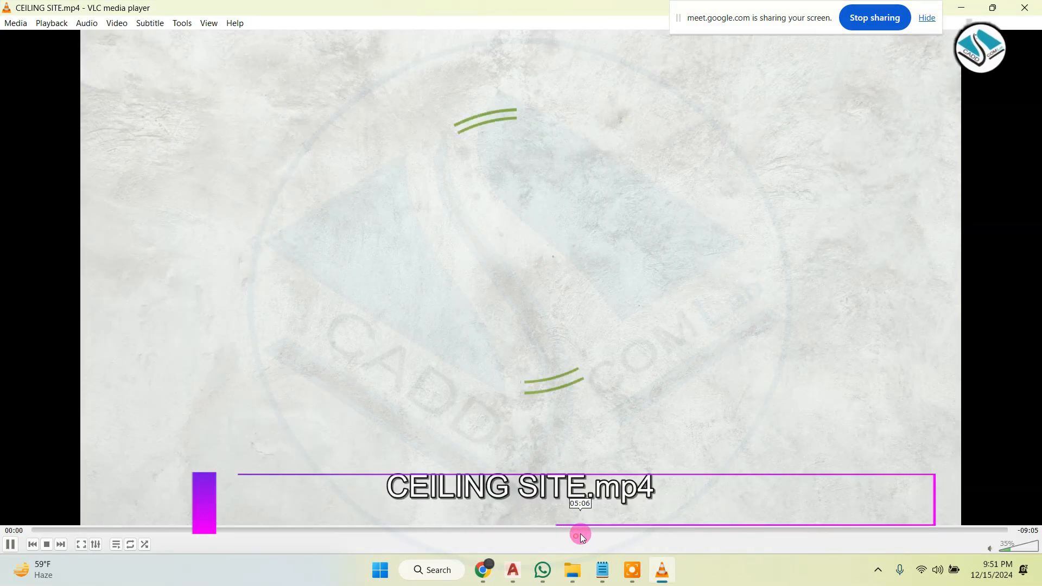
click(580, 531)
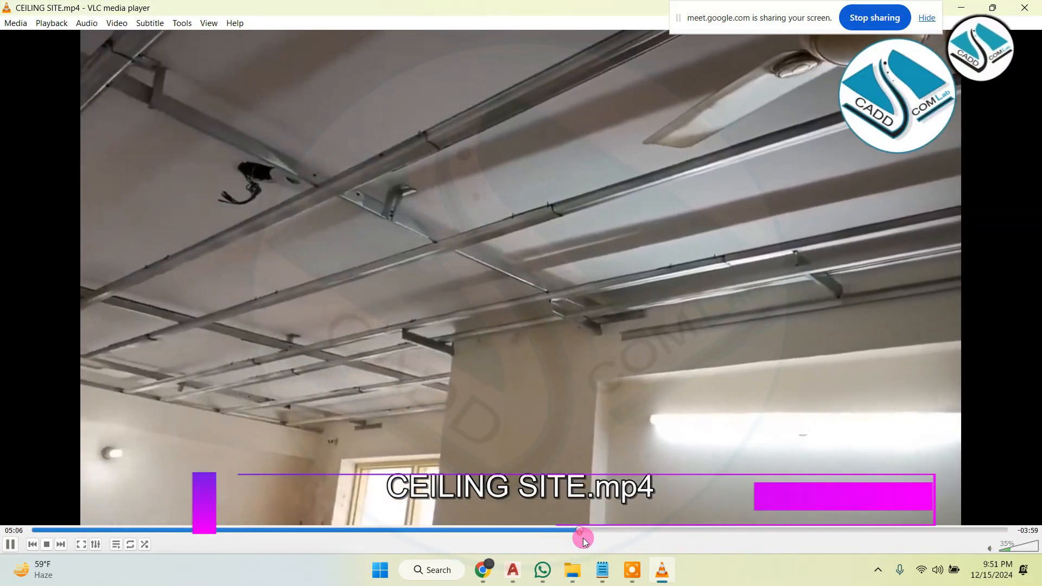
- Skip forward through the ceiling framing and panel installation in CEILING SITE.mp4 and pause at 07:22
click(653, 534)
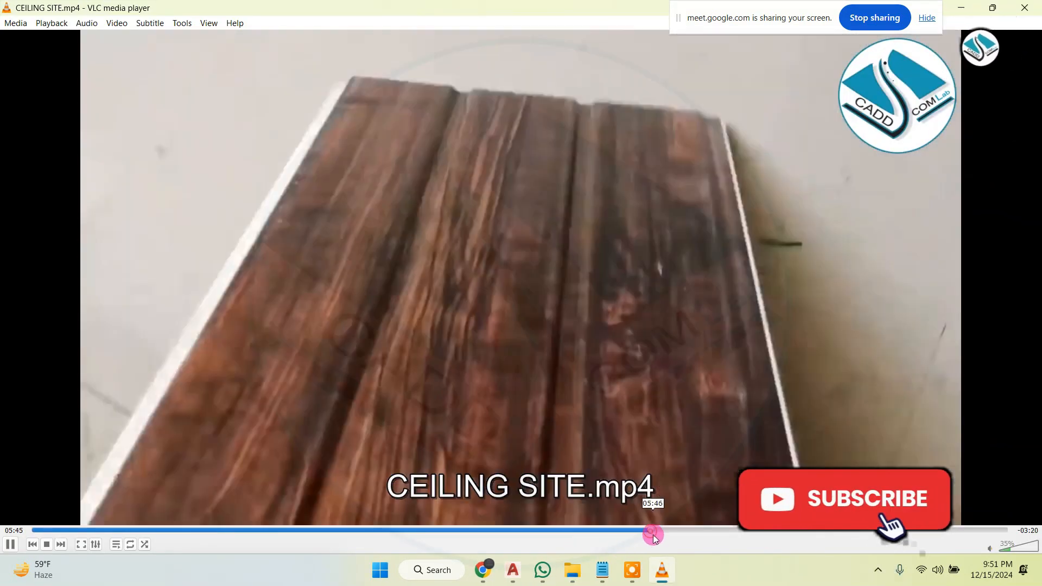
click(608, 559)
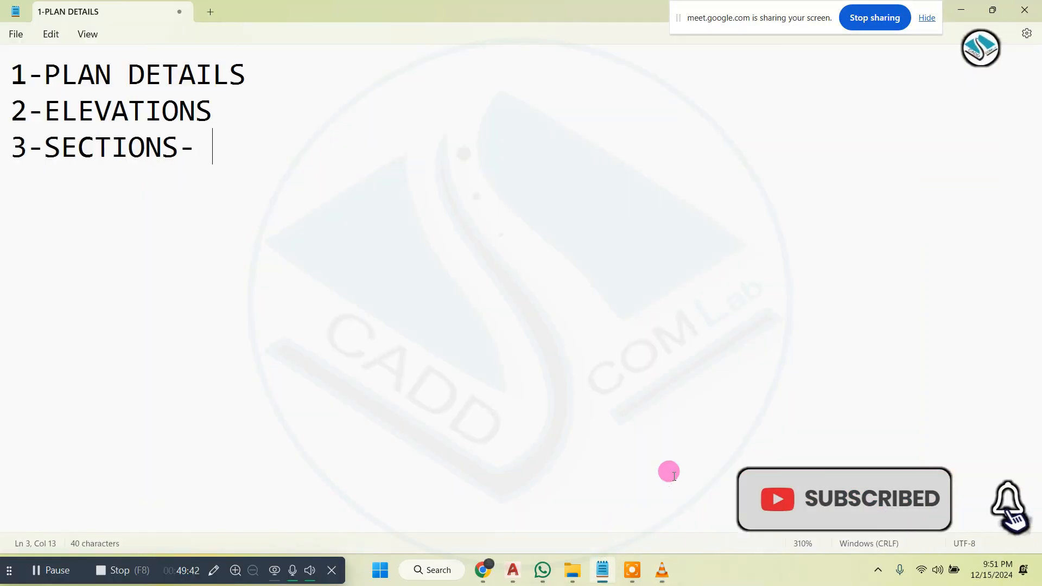
click(631, 569)
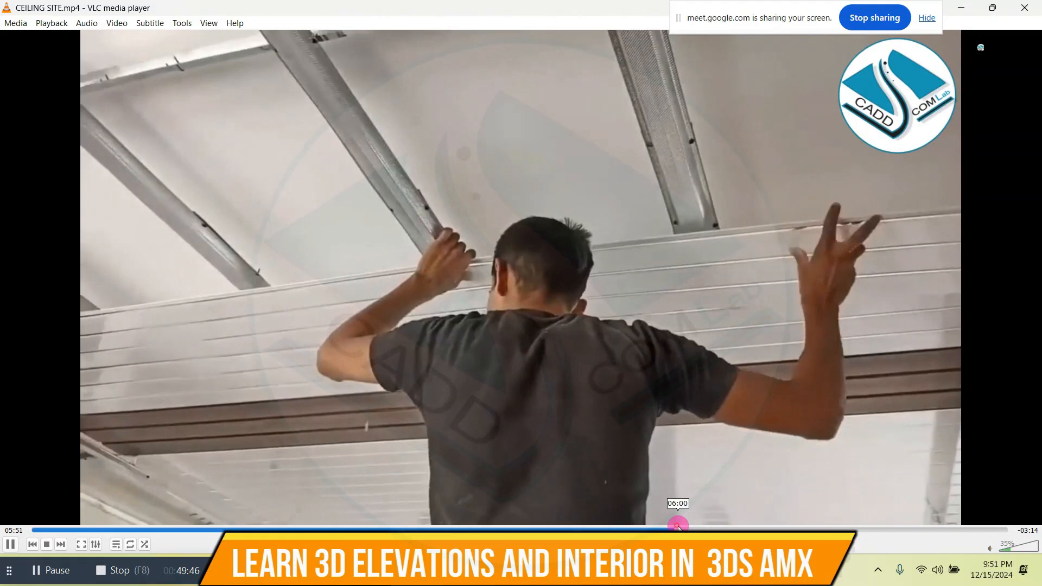
click(678, 527)
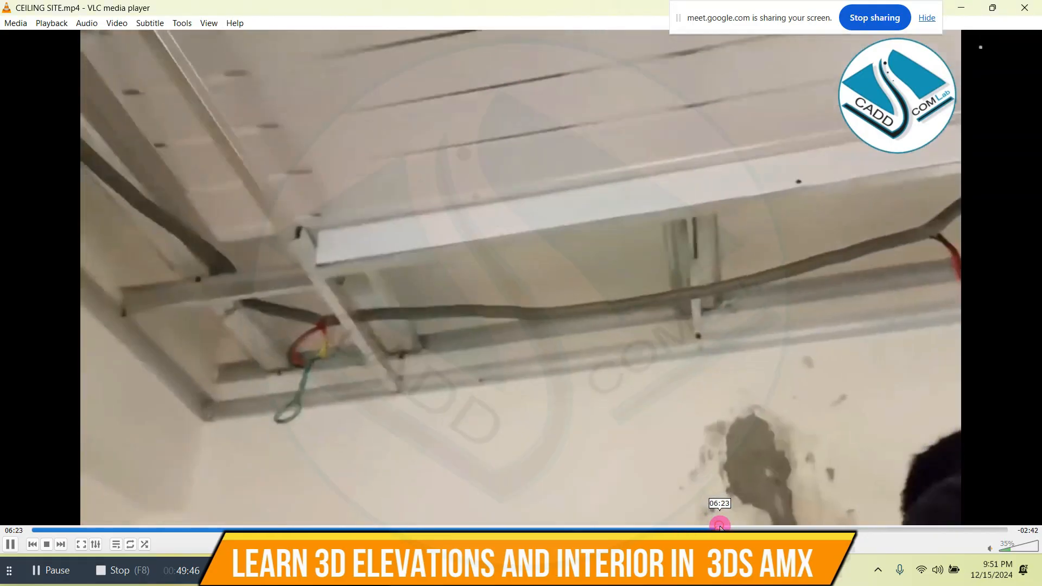
click(720, 528)
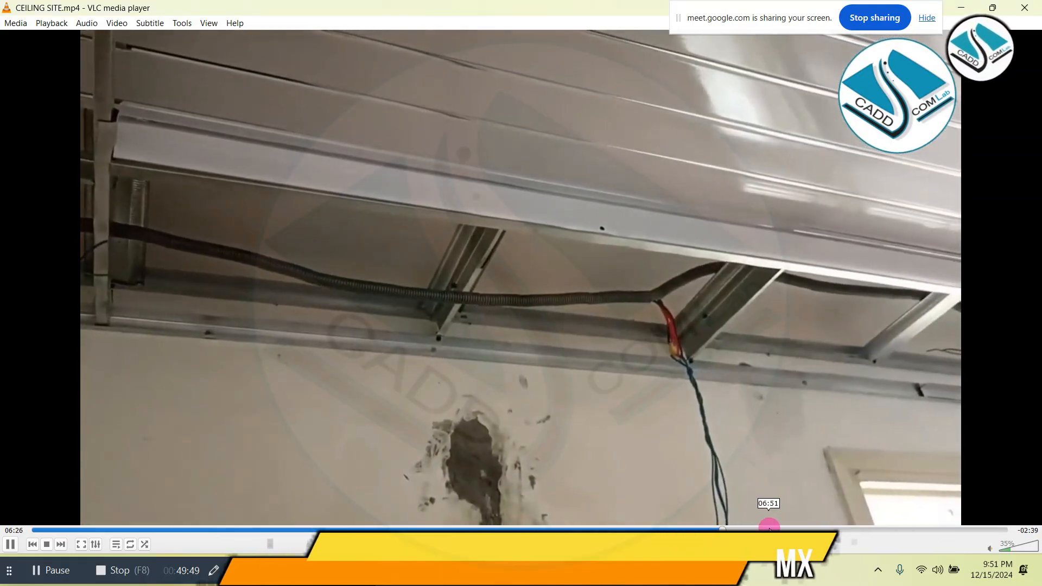
click(768, 529)
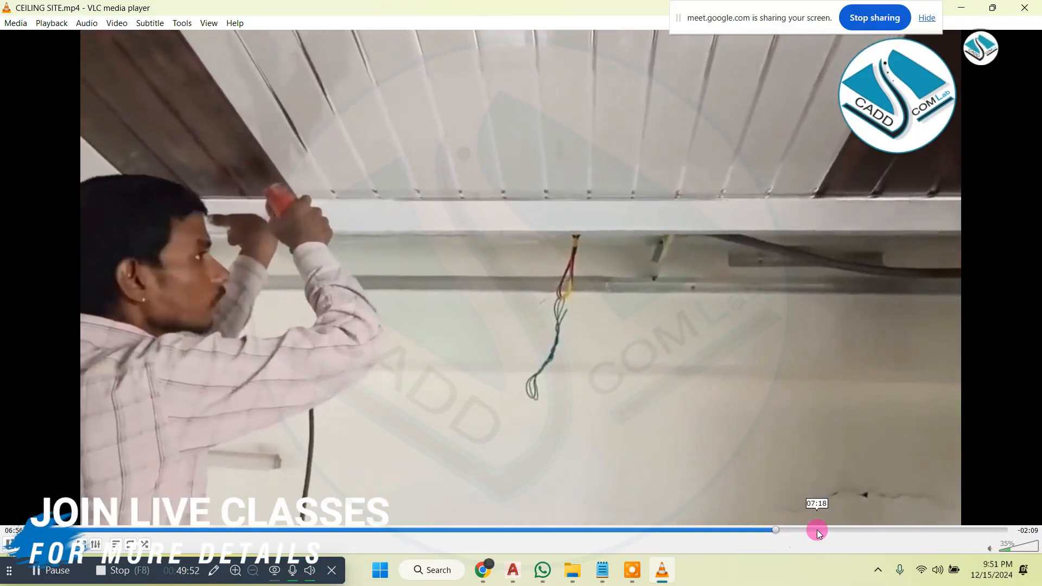
click(819, 530)
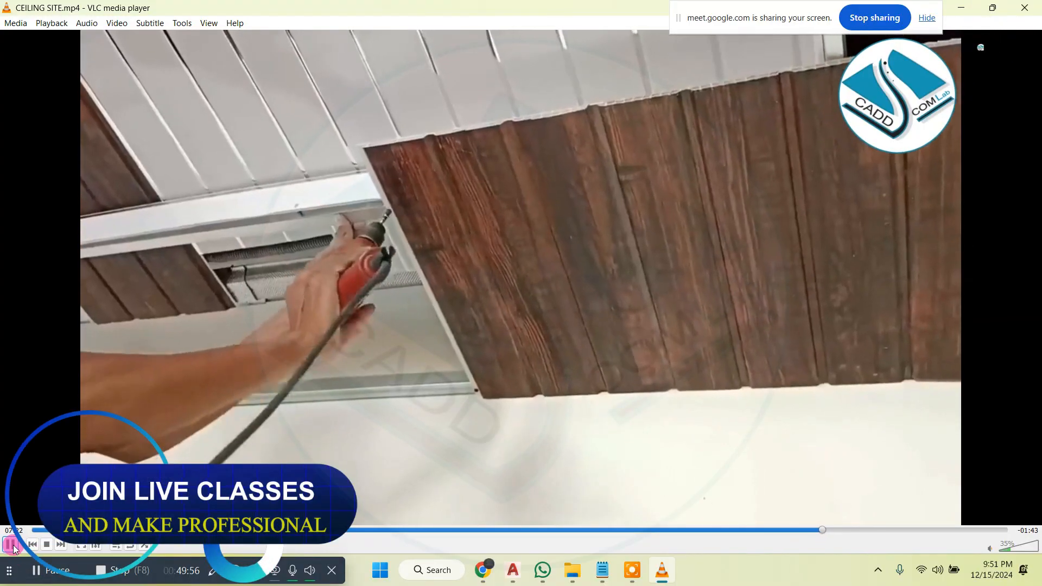
click(12, 545)
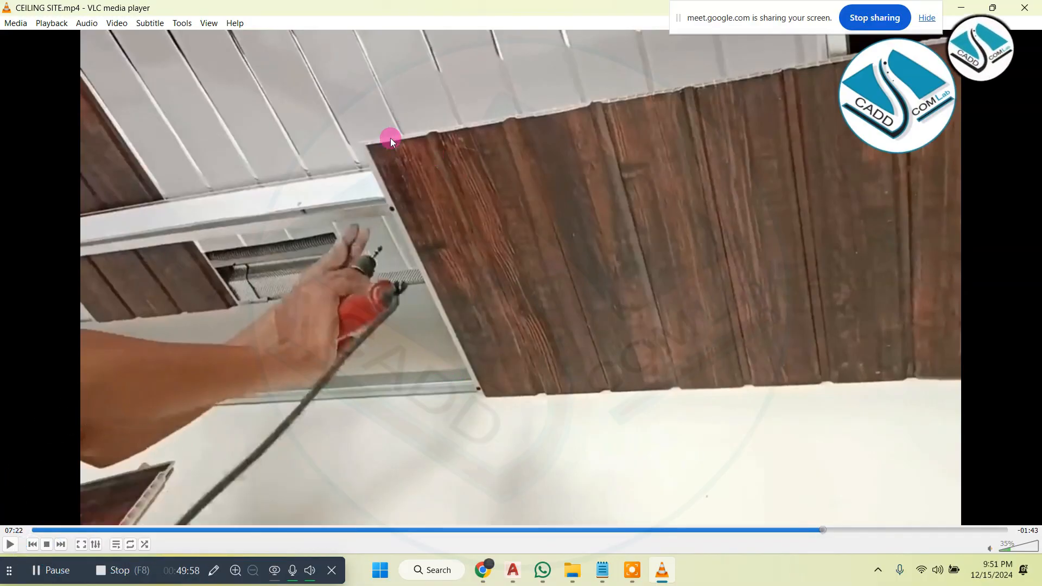
- Mark the corner and upper edge of the wood-finish panel on the paused frame with blue freehand strokes, and clear the marks
click(214, 574)
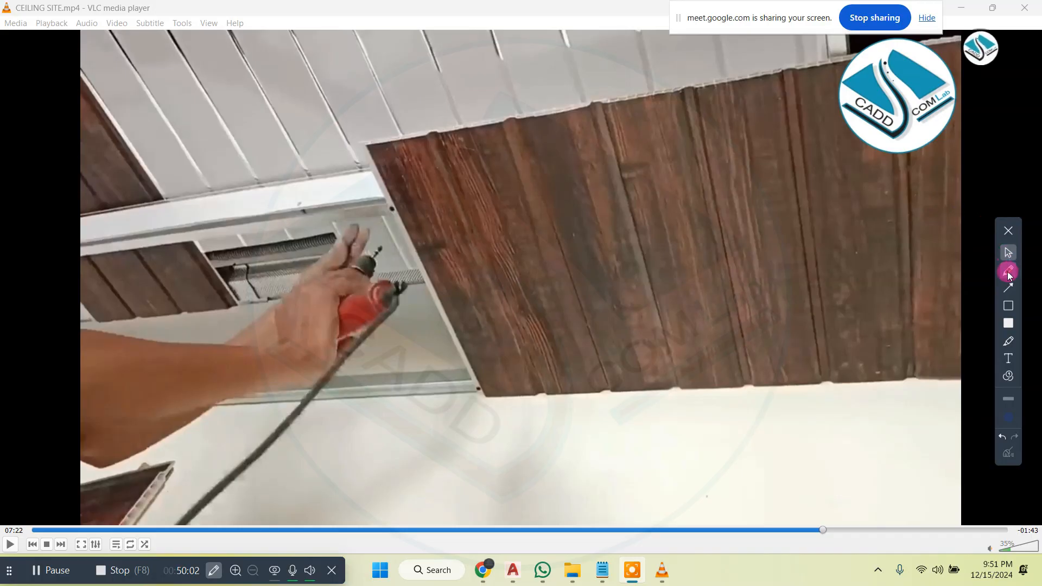
click(1009, 272)
drag(359, 142, 379, 197)
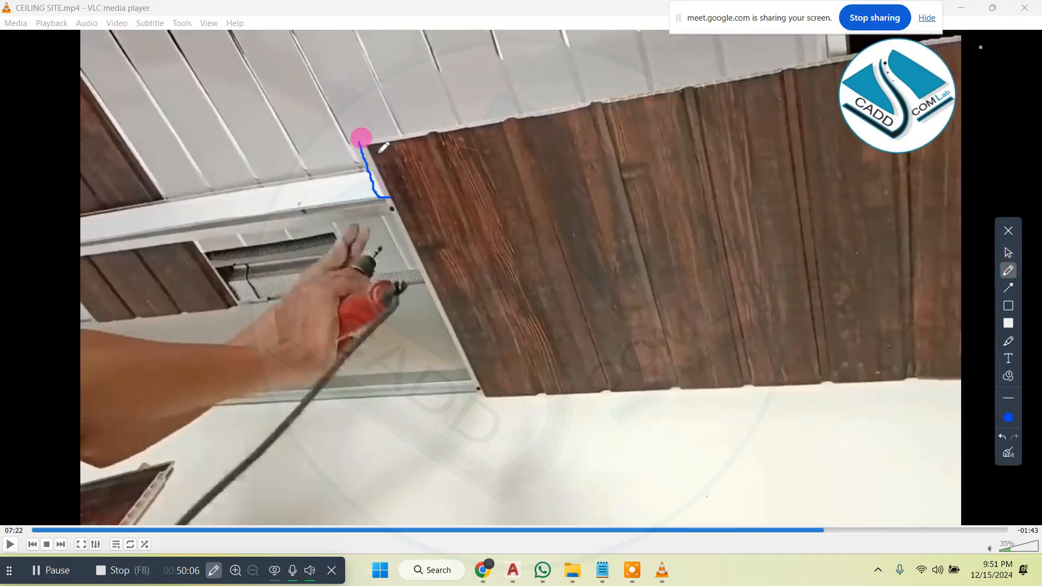
mouse_move(672, 114)
mouse_down()
mouse_move(417, 145)
mouse_move(378, 185)
mouse_move(384, 146)
mouse_up()
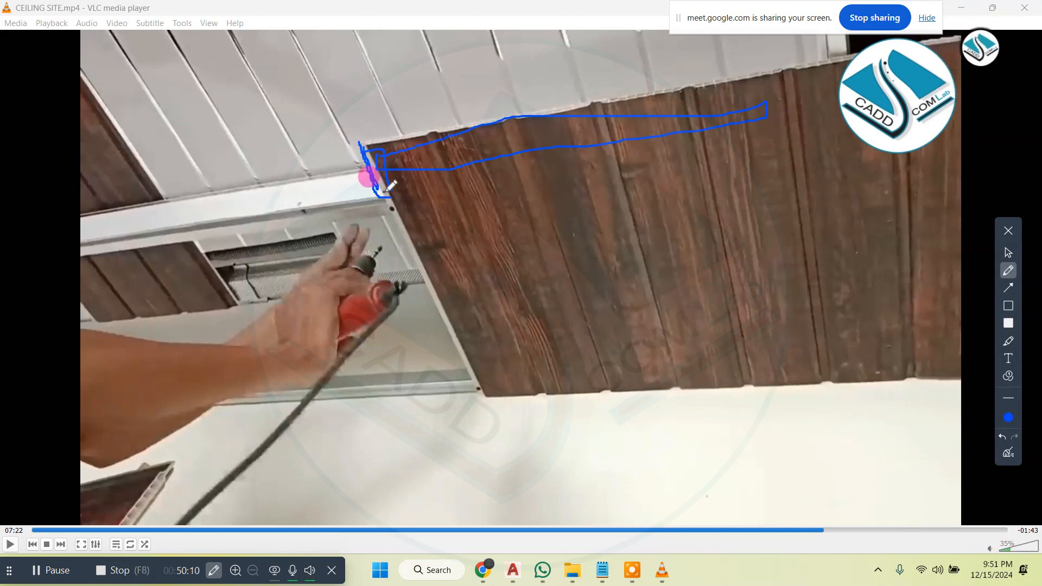
drag(387, 190, 374, 137)
mouse_move(386, 193)
mouse_down()
mouse_move(410, 138)
mouse_move(374, 142)
mouse_move(384, 133)
mouse_up()
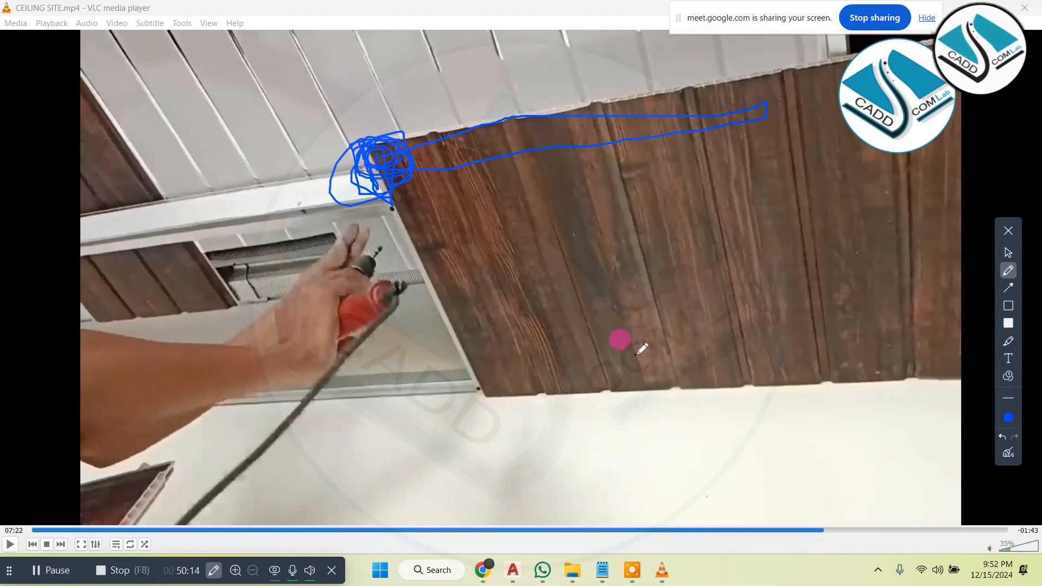
click(1009, 440)
click(1009, 231)
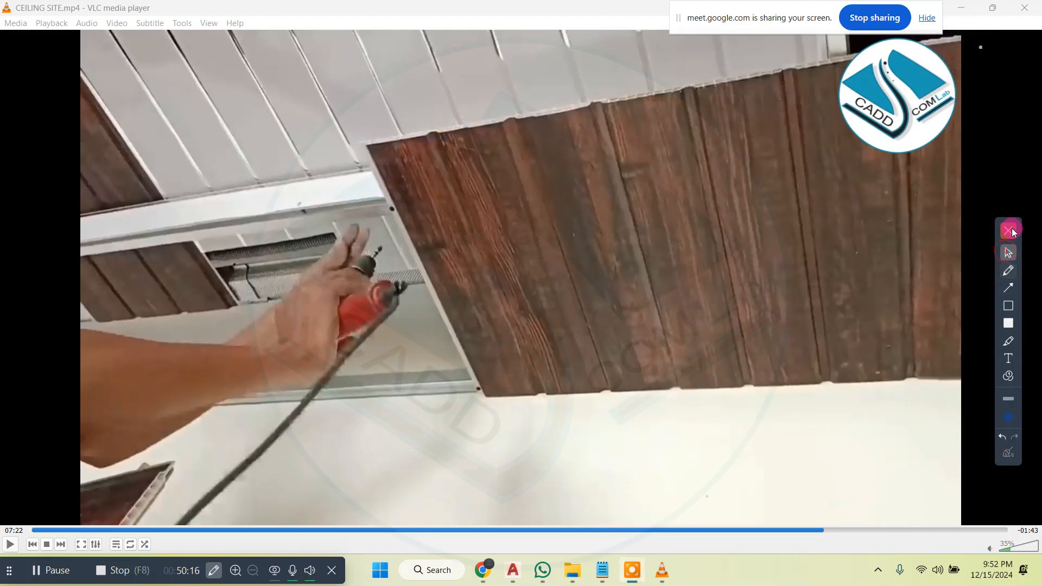
- Resume the ceiling video, skip ahead past the spotlight fitting and pause at 08:34
click(11, 544)
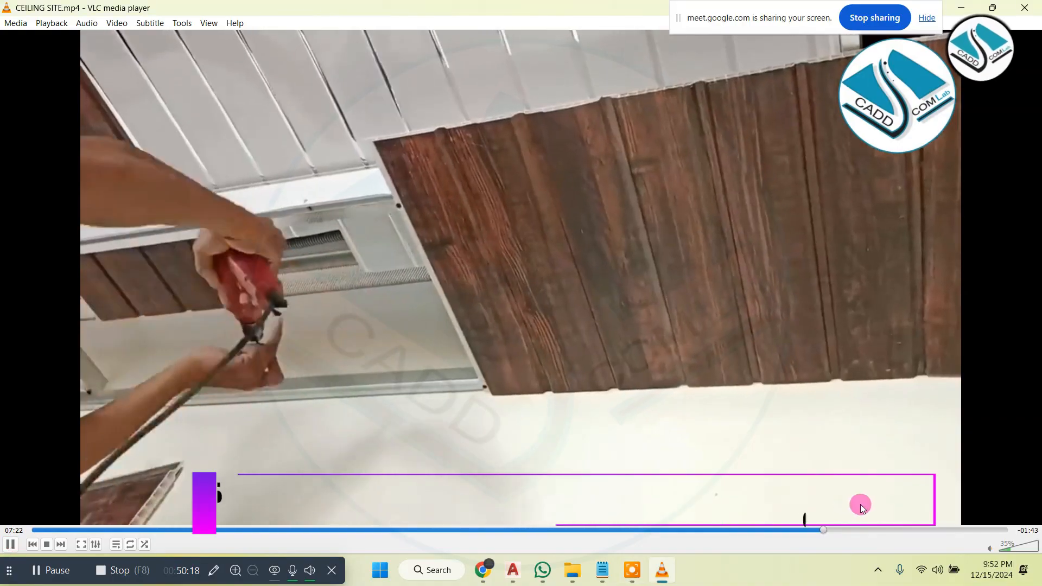
click(854, 530)
click(908, 530)
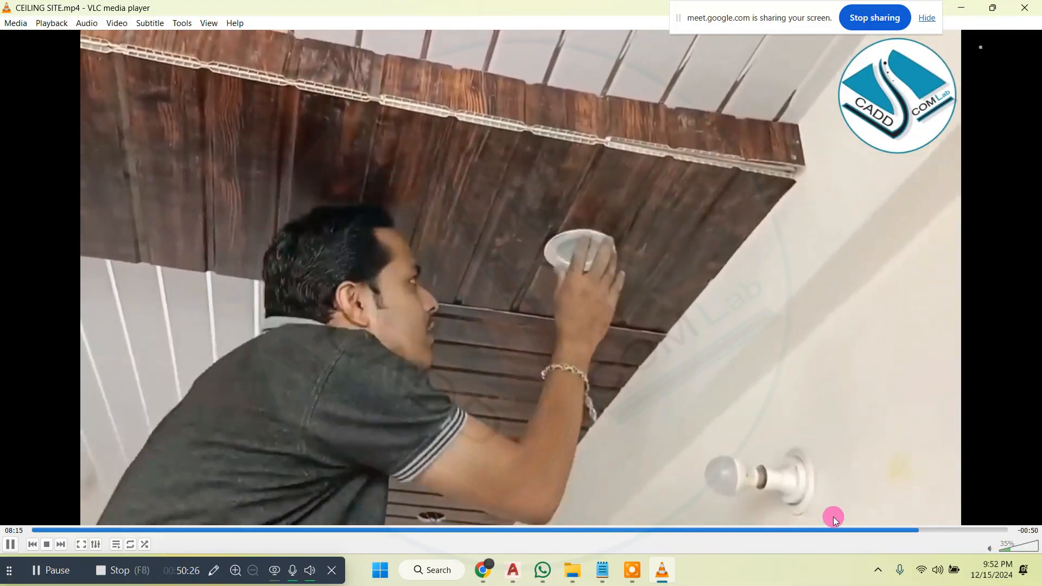
click(951, 530)
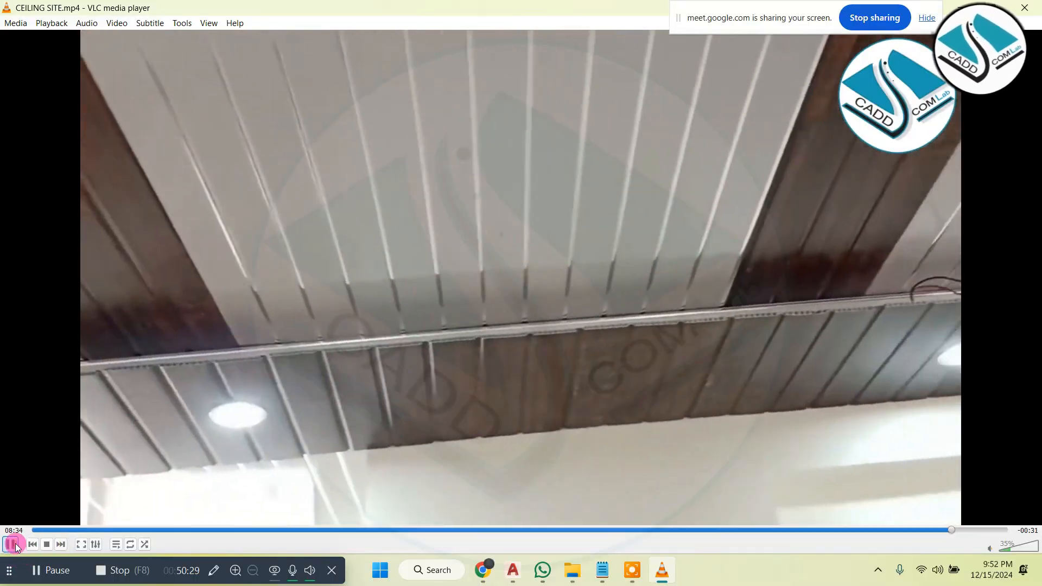
click(12, 545)
click(563, 345)
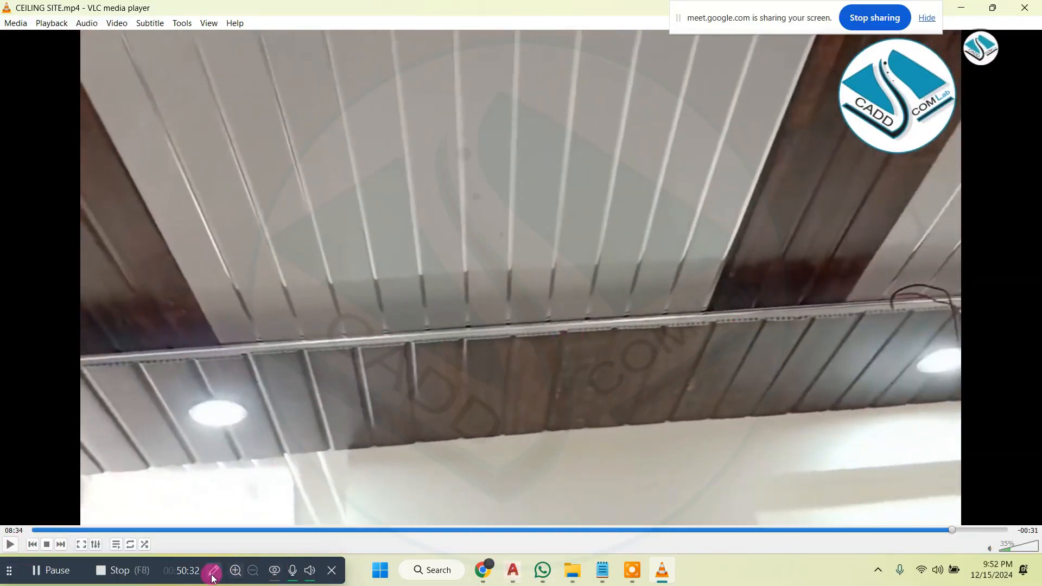
- Sketch a blue arrow to the ceiling's metal edge trim and three channel profiles across the white panels, and clear the annotations
click(213, 573)
click(1010, 269)
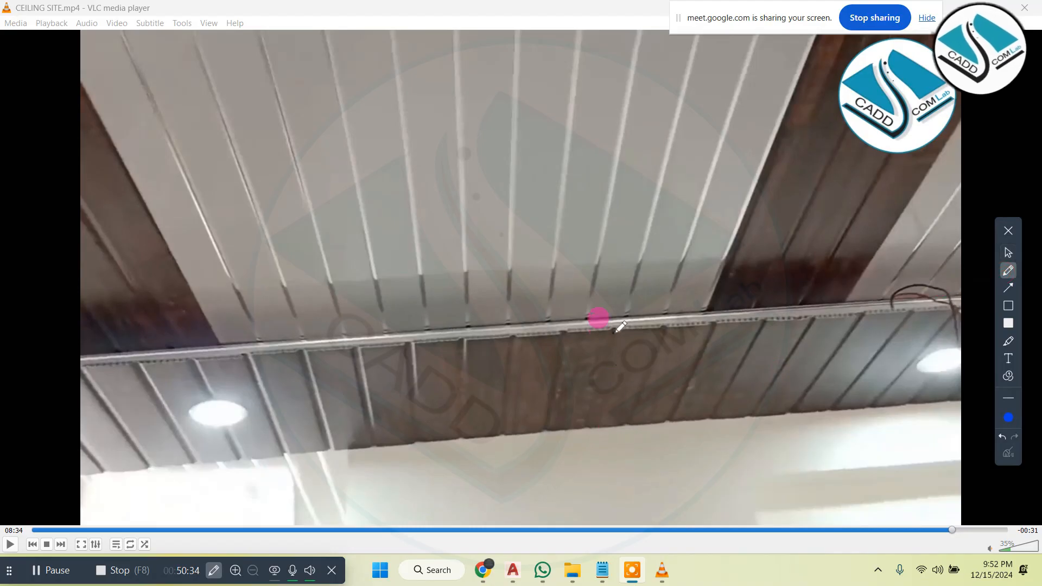
drag(619, 324, 597, 427)
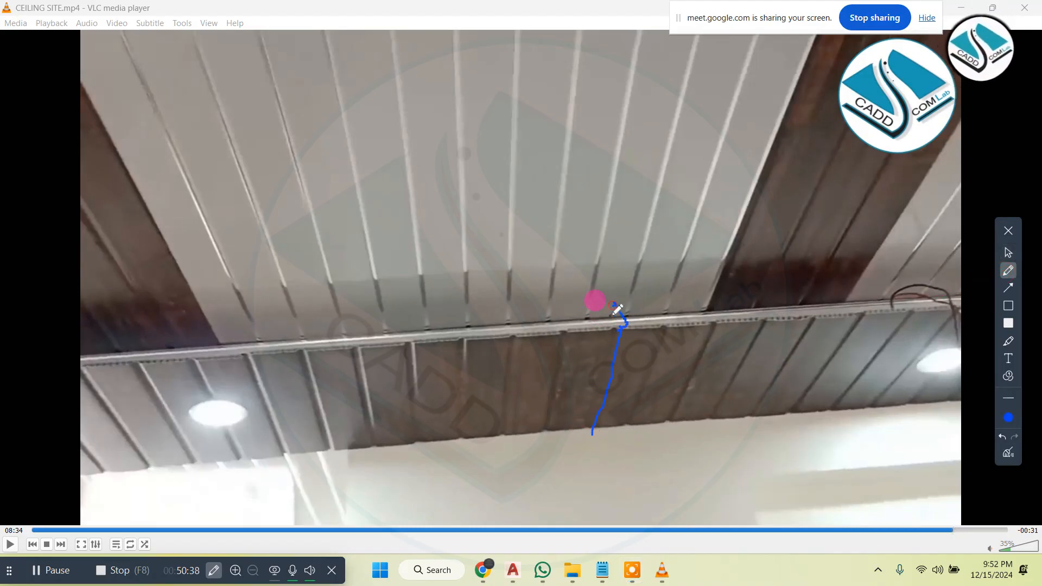
mouse_move(150, 148)
mouse_down()
mouse_move(206, 183)
mouse_move(305, 167)
mouse_up()
mouse_move(411, 145)
mouse_down()
mouse_move(568, 169)
mouse_move(582, 142)
mouse_up()
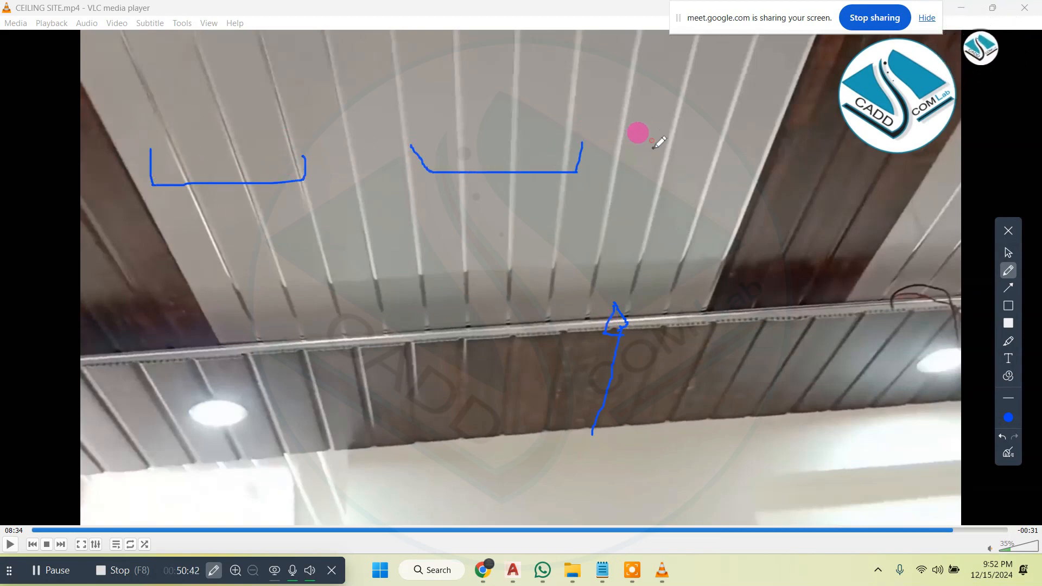
drag(652, 141, 813, 127)
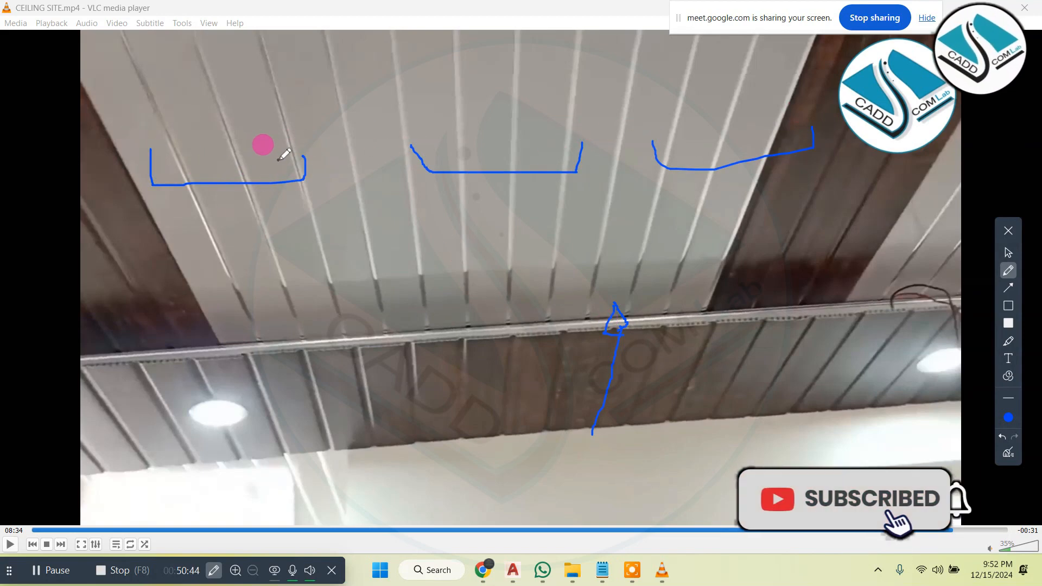
drag(285, 183, 281, 161)
drag(246, 100, 258, 194)
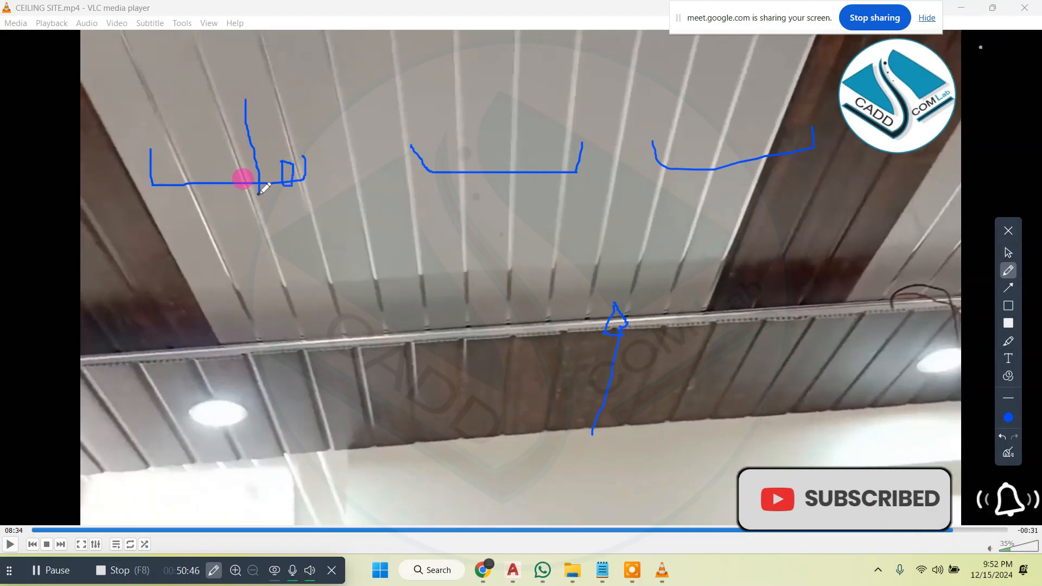
mouse_move(601, 304)
mouse_down()
mouse_move(628, 296)
mouse_move(597, 321)
mouse_move(642, 293)
mouse_up()
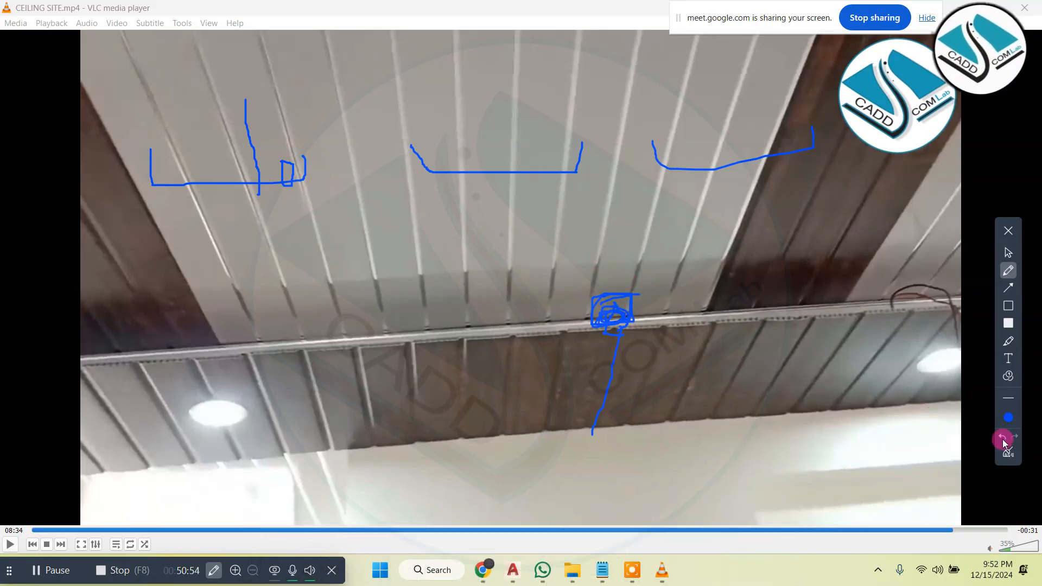
click(1008, 452)
click(1009, 234)
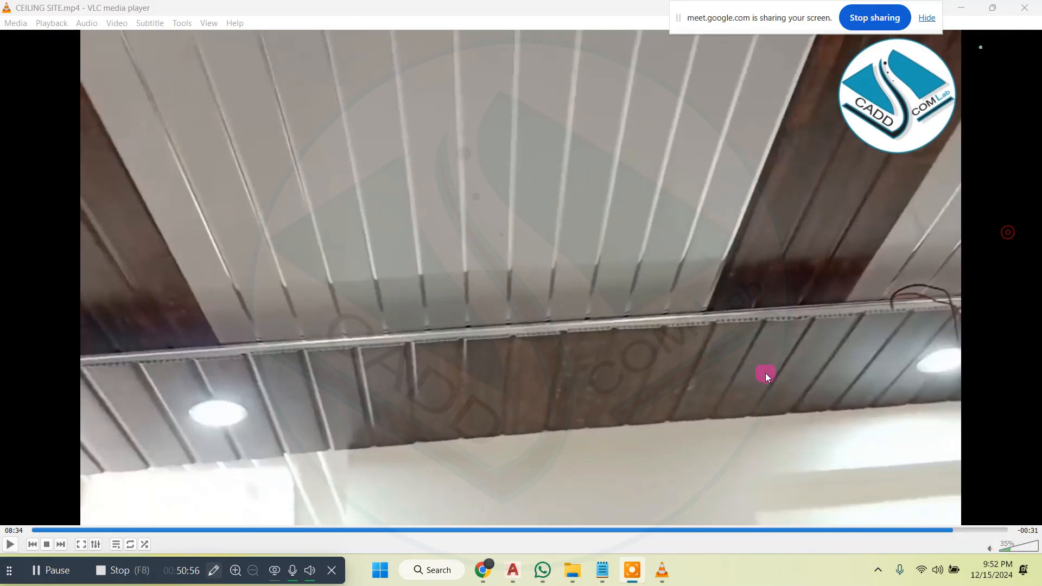
- Play the finished ceiling footage with pauses at 08:37 and 08:39, and skip ahead to pause at 08:56
click(10, 545)
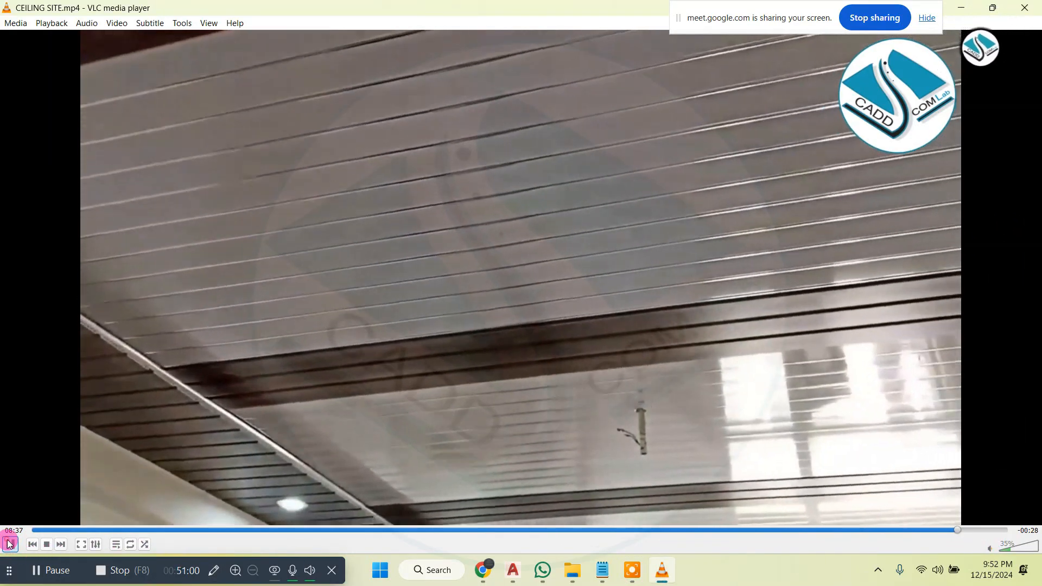
click(9, 545)
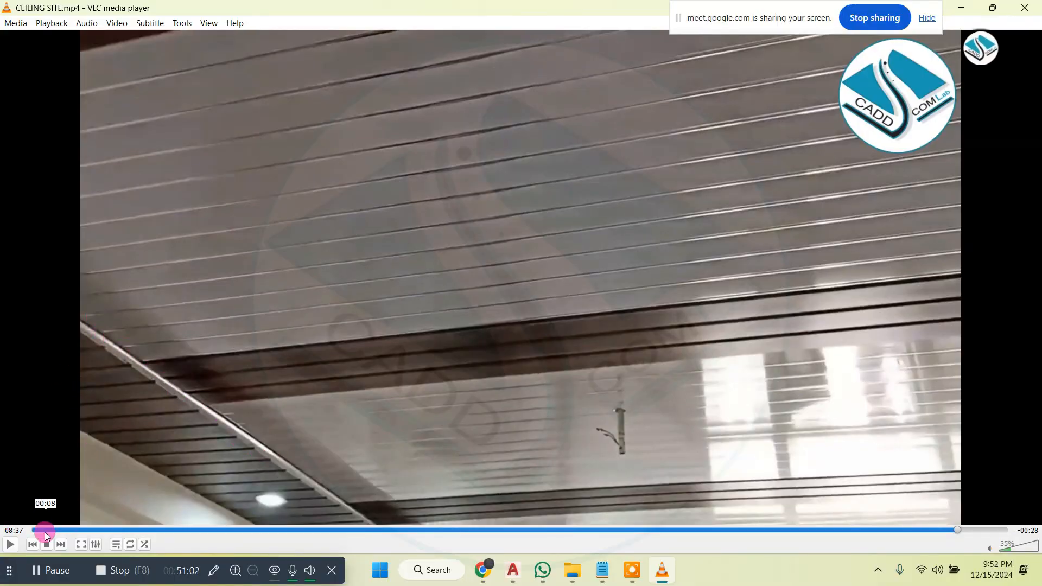
key(space)
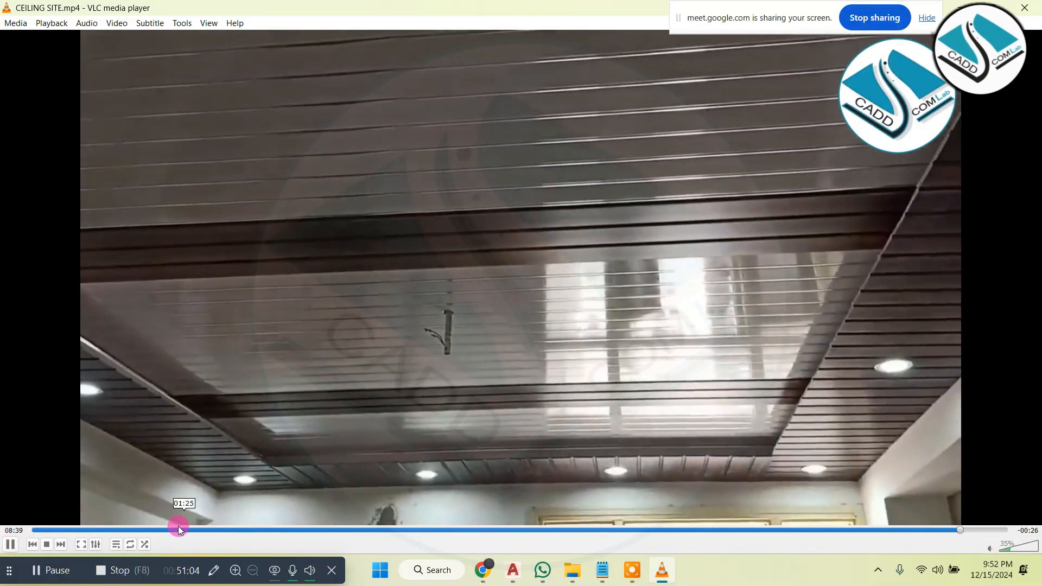
click(11, 545)
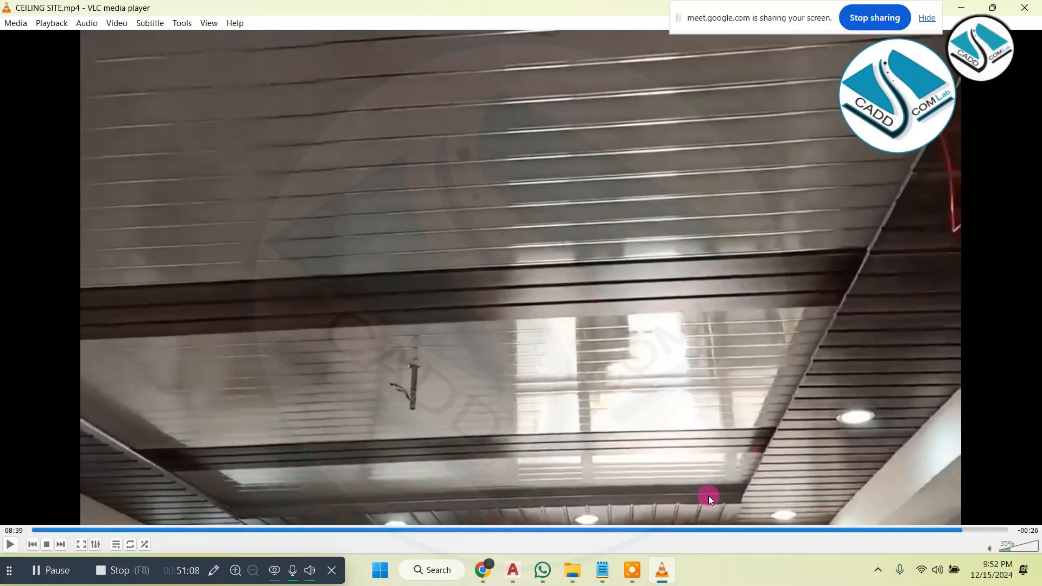
click(8, 545)
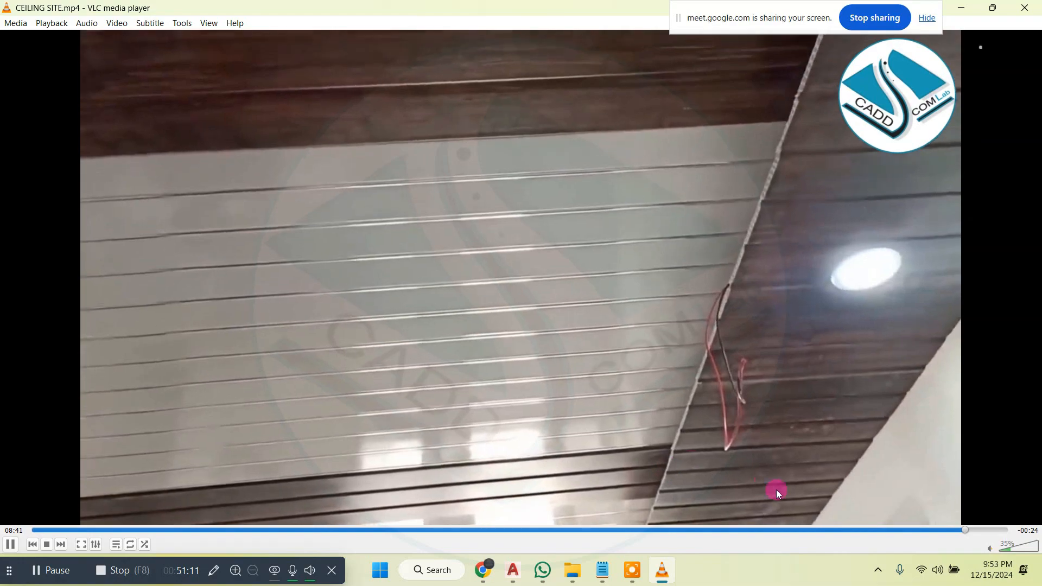
click(981, 529)
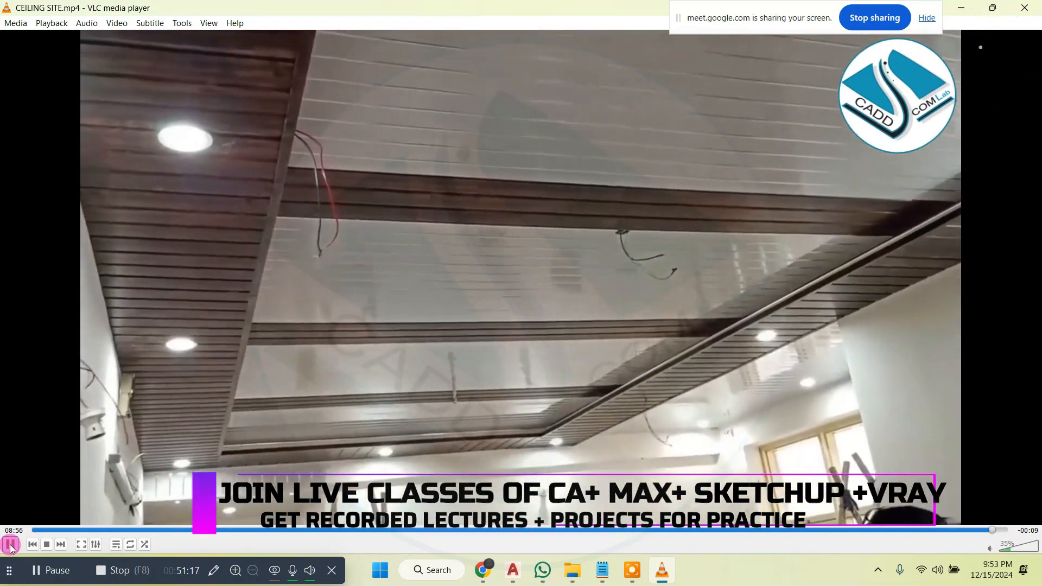
click(10, 546)
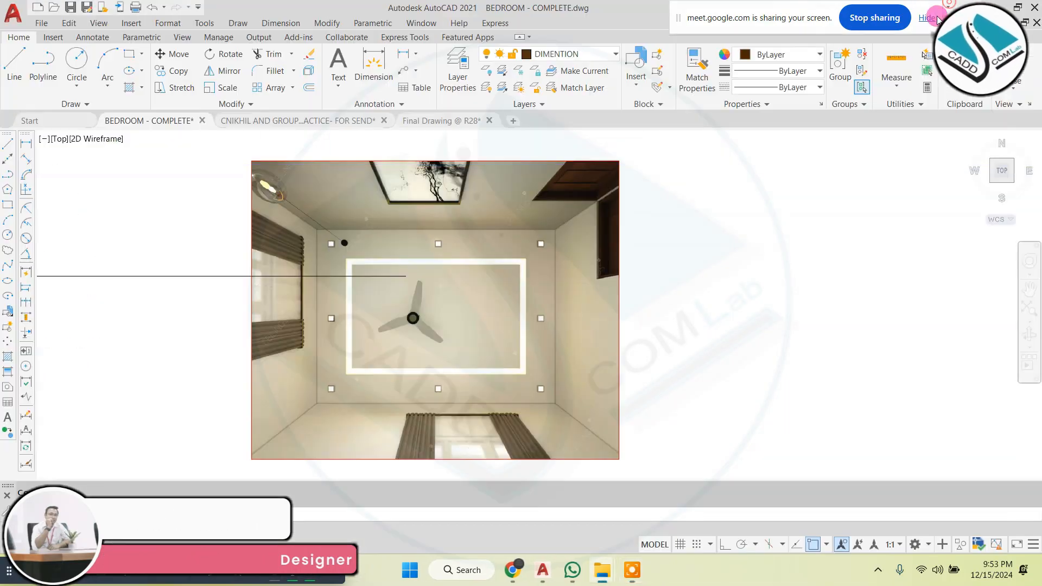
- Examine the rendered ceiling image, section B-B' and the ceiling plan's level and spacing notes in the BEDROOM - COMPLETE drawing in AutoCAD
scroll(414, 254, up, 2)
scroll(449, 235, down, 2)
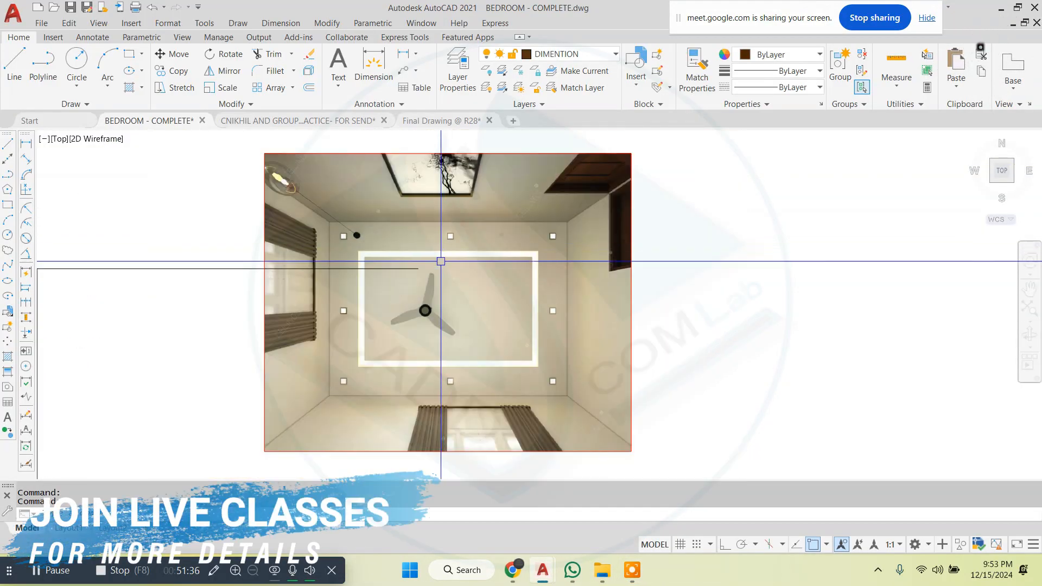
scroll(440, 262, up, 4)
scroll(445, 272, down, 2)
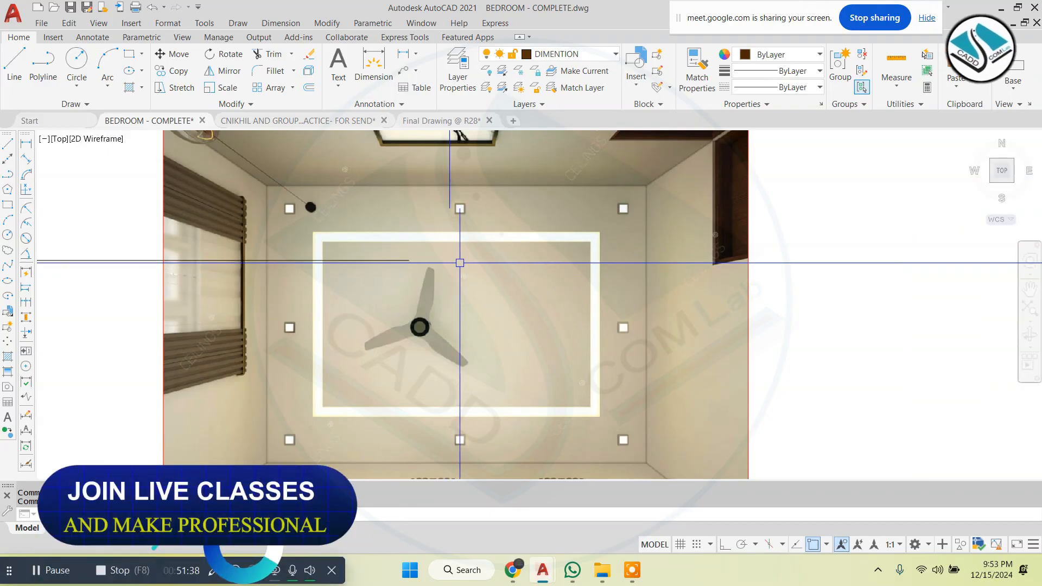
scroll(247, 263, down, 7)
scroll(282, 321, up, 4)
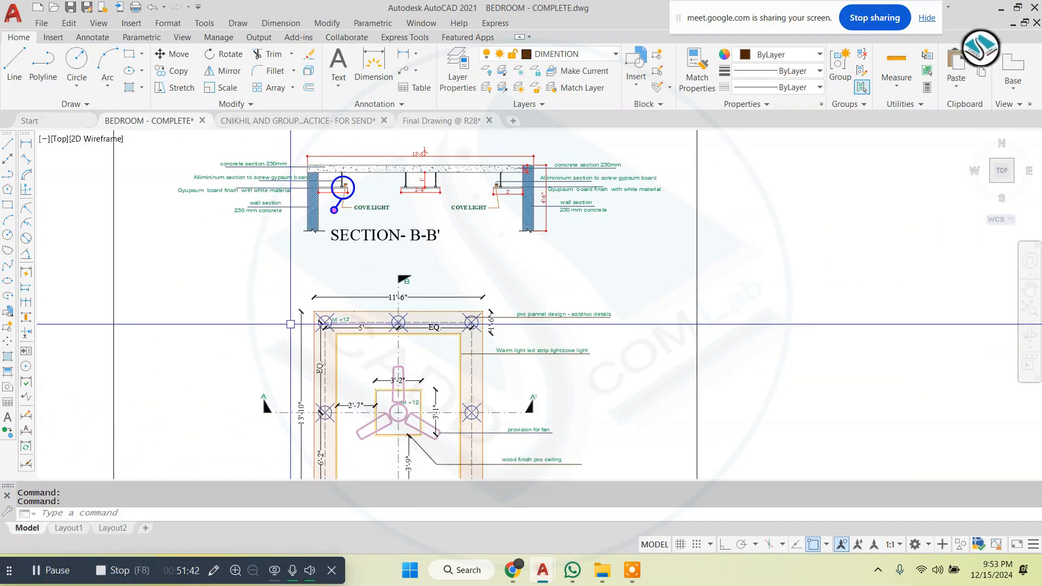
scroll(290, 324, up, 5)
scroll(361, 298, down, 2)
scroll(365, 293, up, 4)
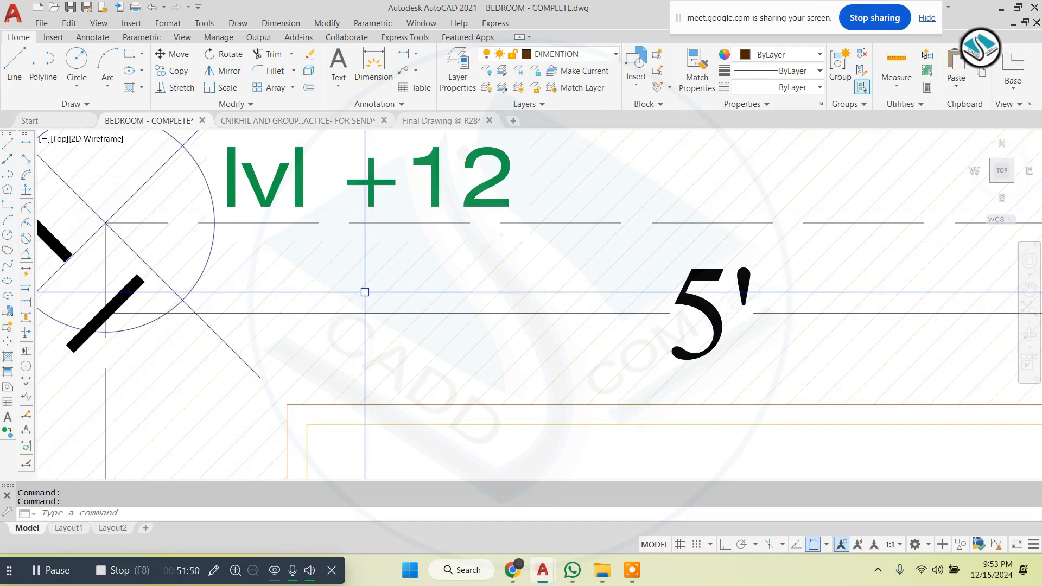
- Examine the ceiling plan's level notes, fan provision, light positions and spacing dimensions in the BEDROOM - COMPLETE drawing
scroll(365, 292, down, 10)
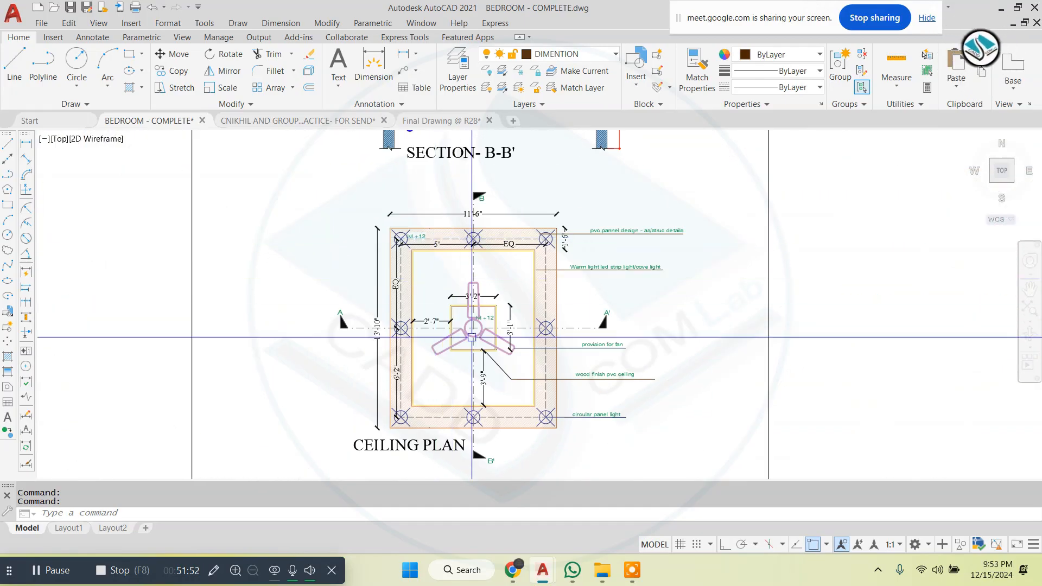
scroll(472, 337, up, 5)
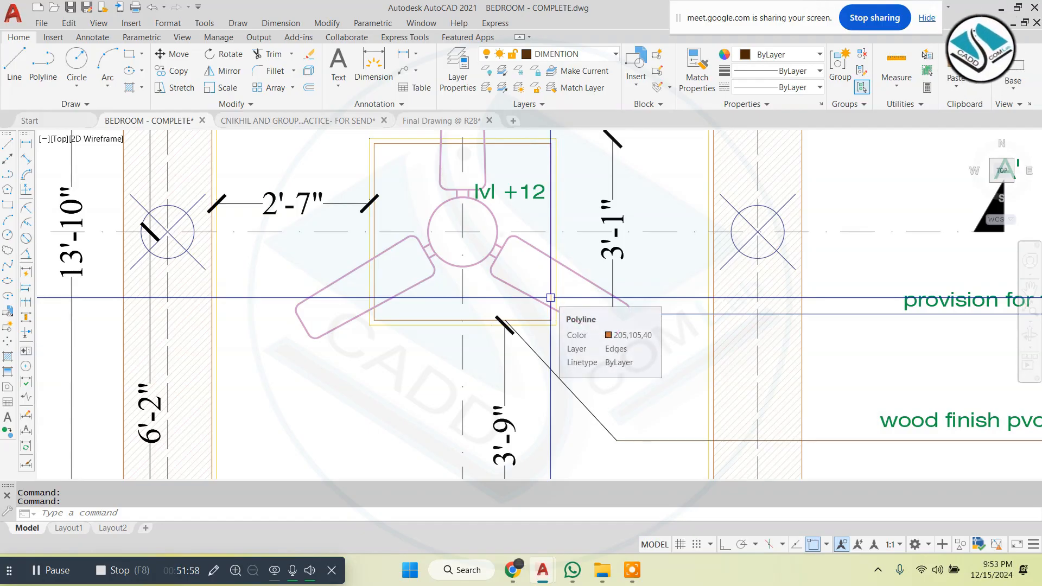
scroll(477, 249, down, 10)
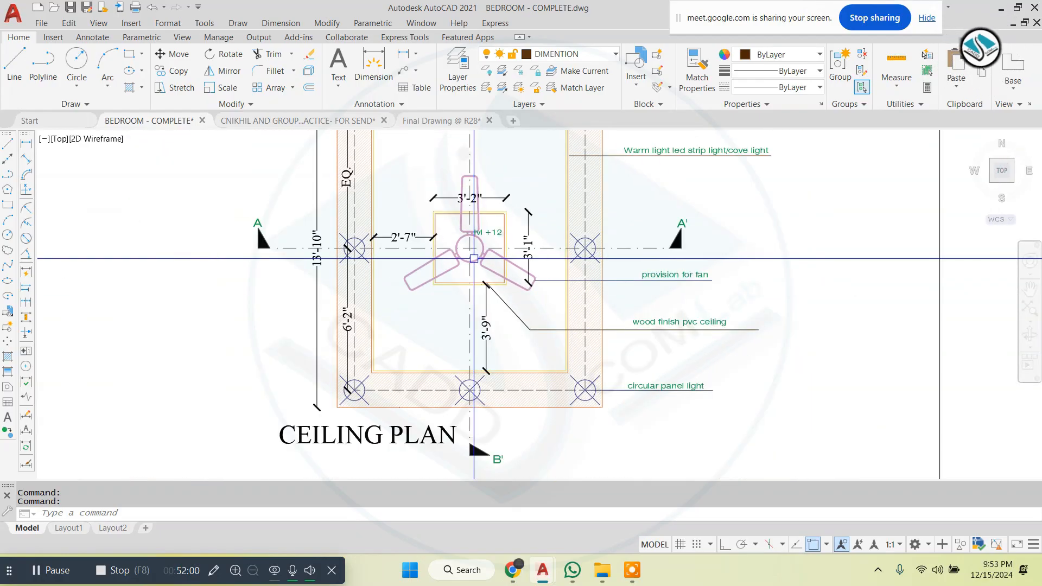
scroll(477, 249, up, 6)
scroll(504, 223, down, 2)
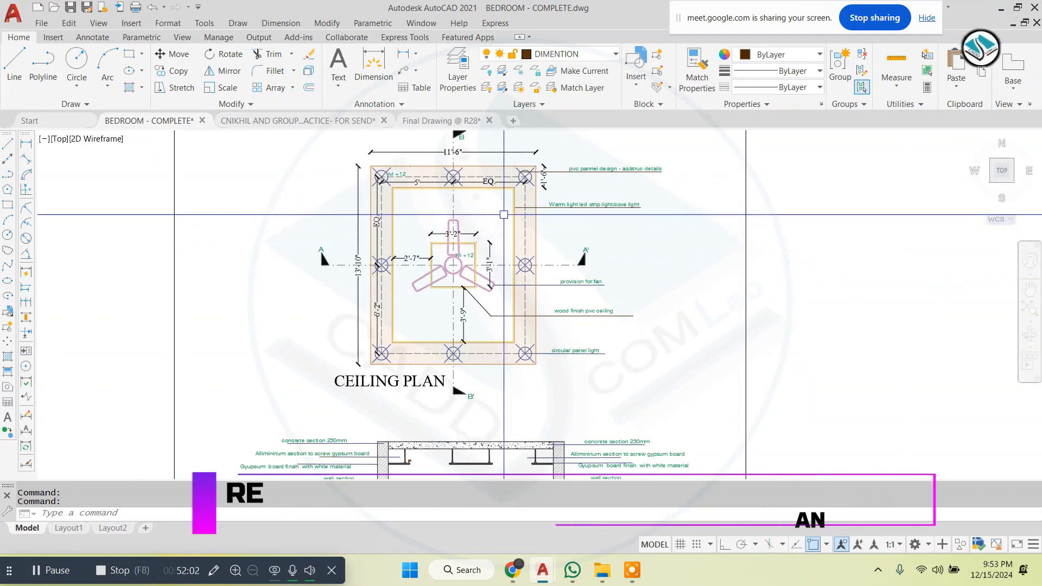
scroll(505, 214, up, 2)
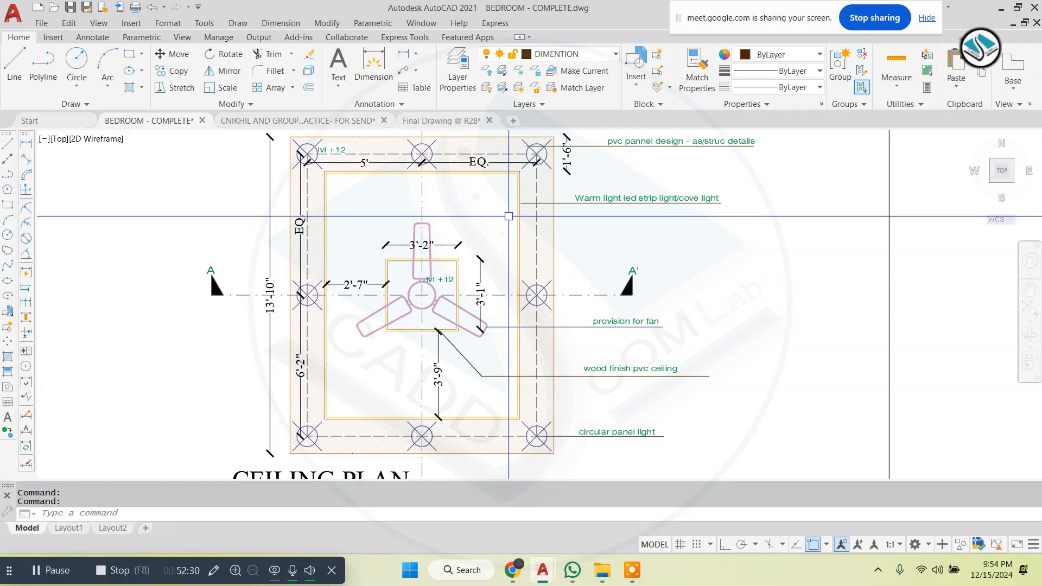
- Open the CEILING SITE video from the False Ceiling folder, skip through the metal framing footage and pause at 05:27
click(607, 570)
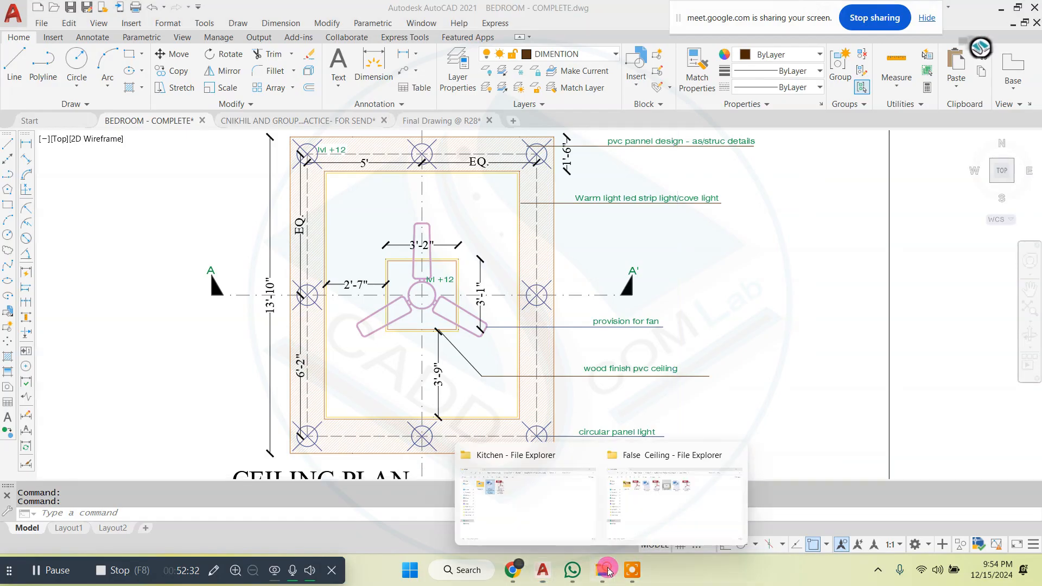
click(688, 498)
double_click(485, 139)
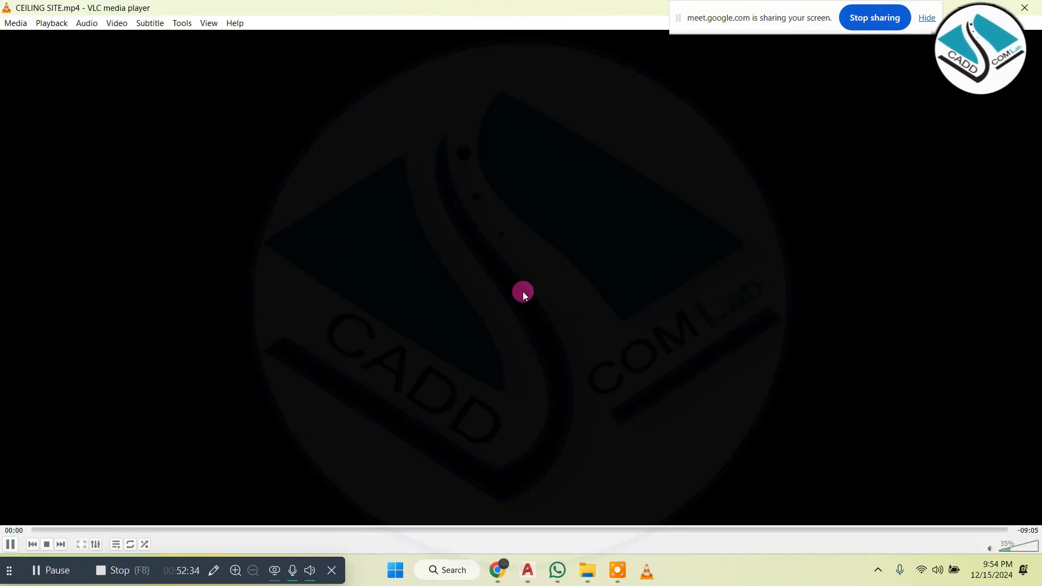
click(415, 531)
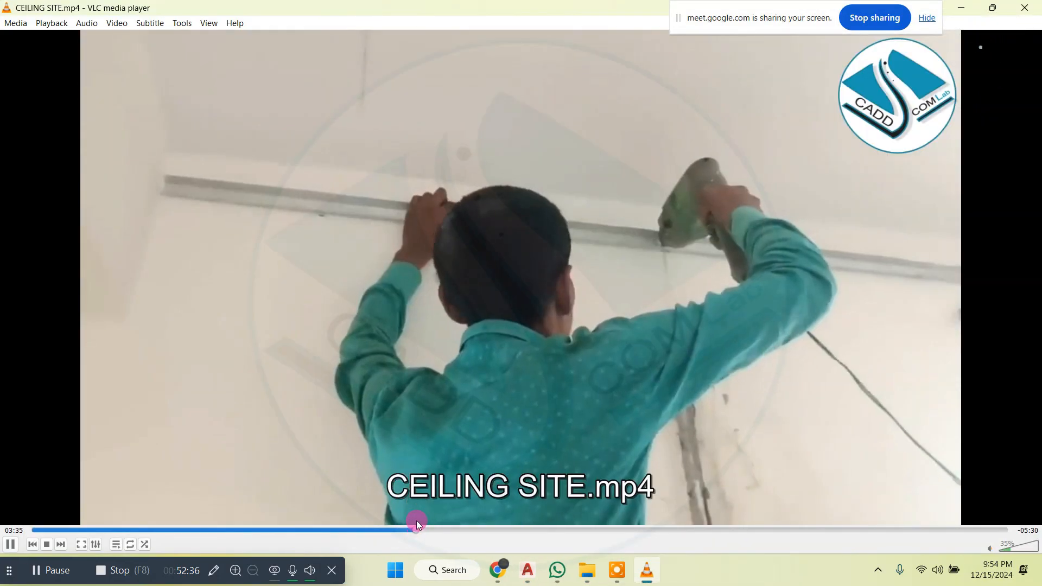
click(532, 520)
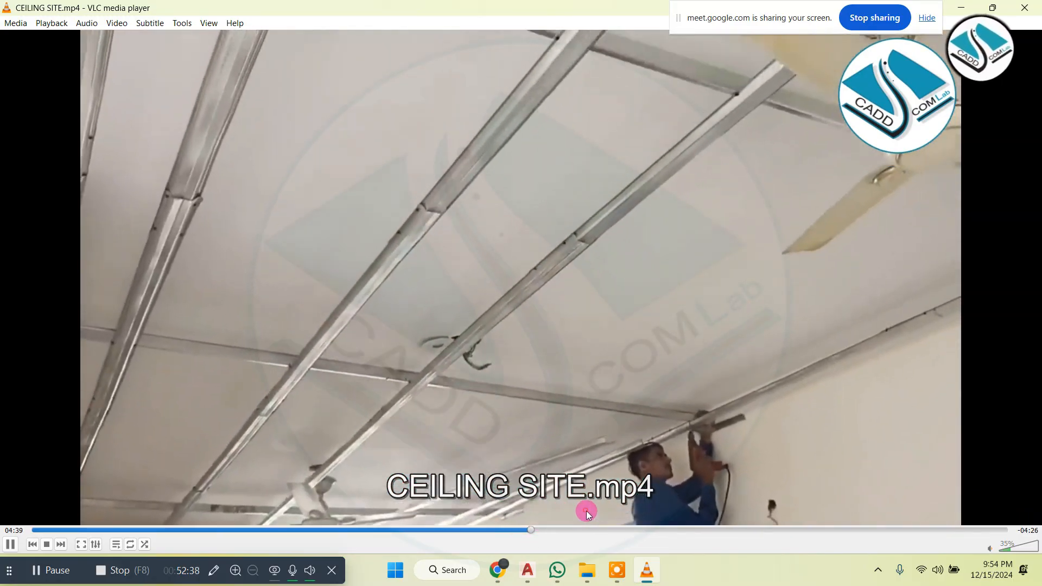
click(616, 529)
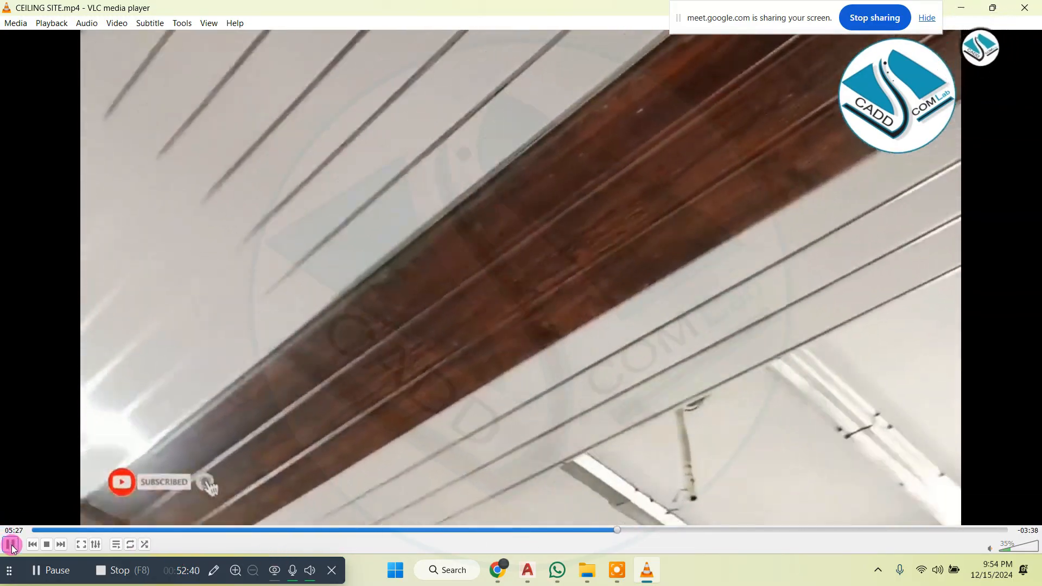
click(10, 544)
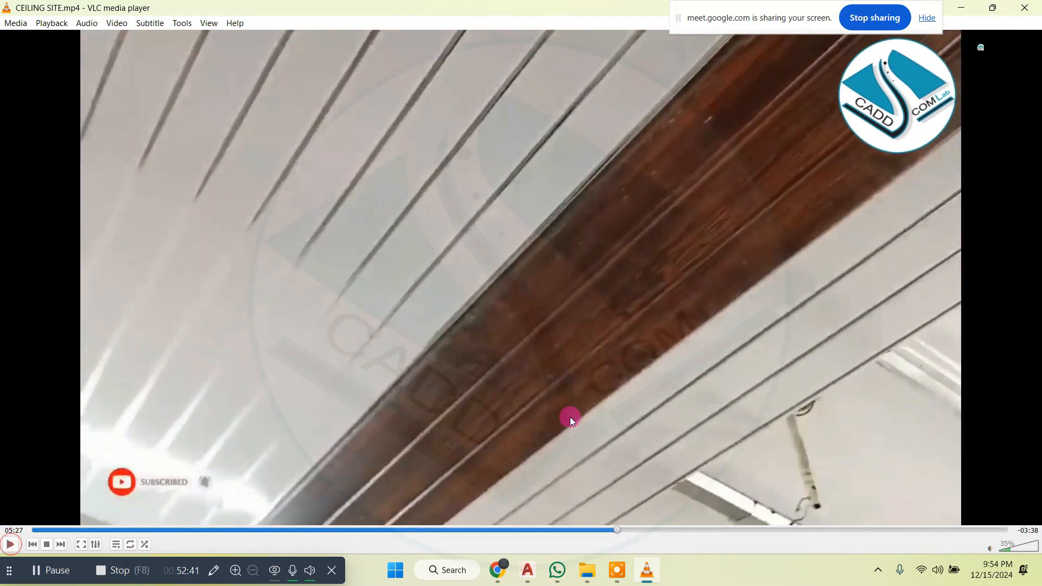
- Resume the ceiling video, skip ahead to the panel screwing footage and pause at 06:38
click(12, 544)
click(743, 531)
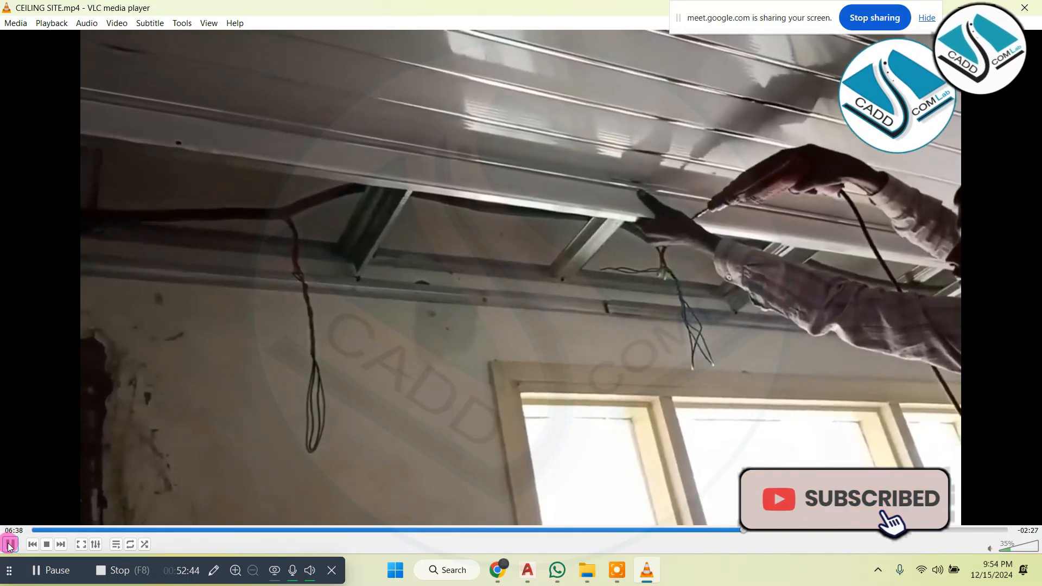
click(10, 545)
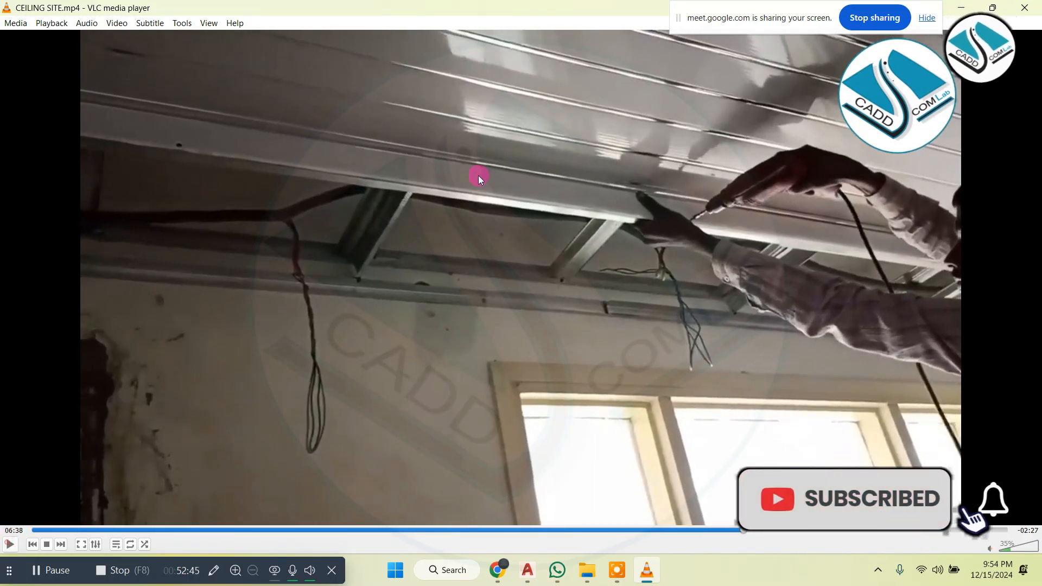
- Annotate the framing gap with a blue 12, line the panels, trace the cable run, circle the wires by the worker's hand, and clear the annotations
click(216, 574)
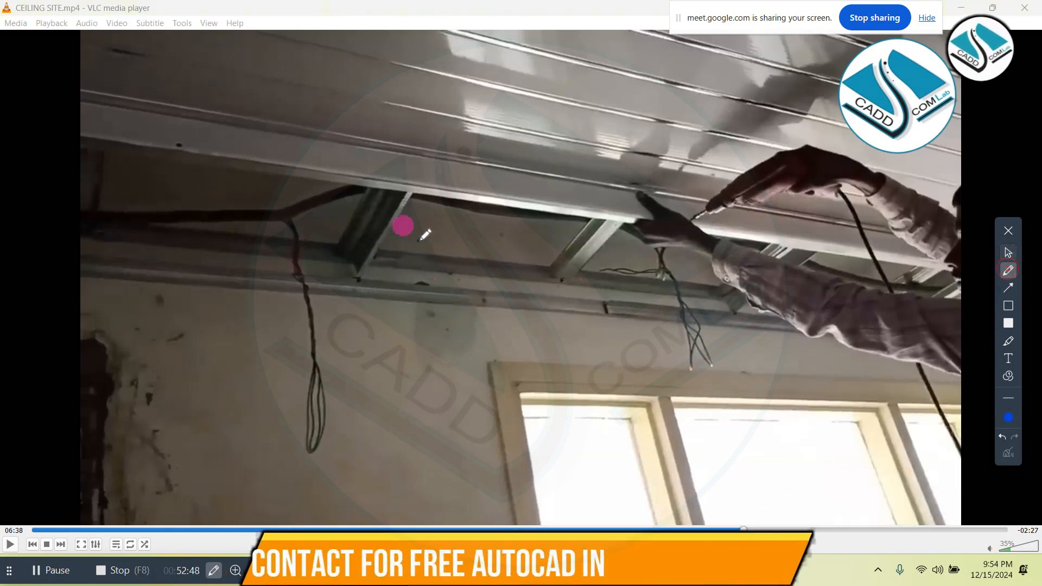
mouse_move(411, 223)
mouse_down()
mouse_move(414, 215)
mouse_move(497, 259)
mouse_up()
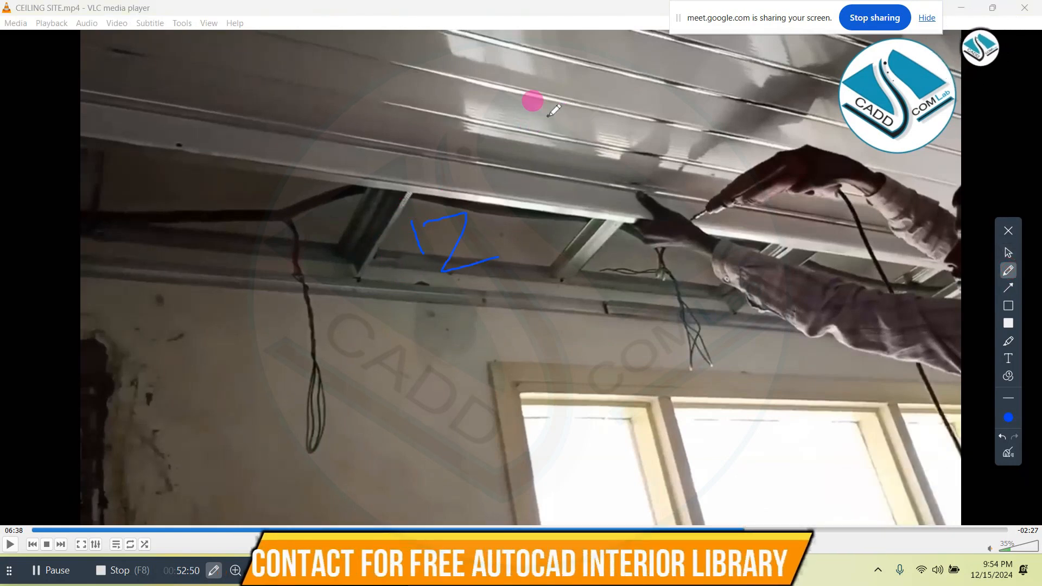
mouse_move(548, 116)
mouse_down()
mouse_move(569, 153)
mouse_move(574, 122)
mouse_up()
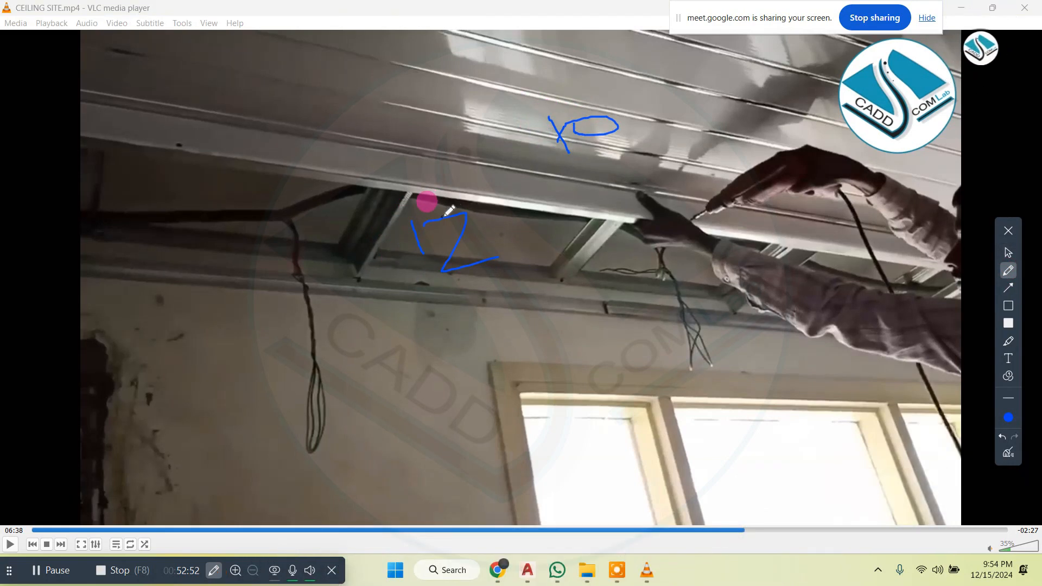
drag(538, 49, 570, 153)
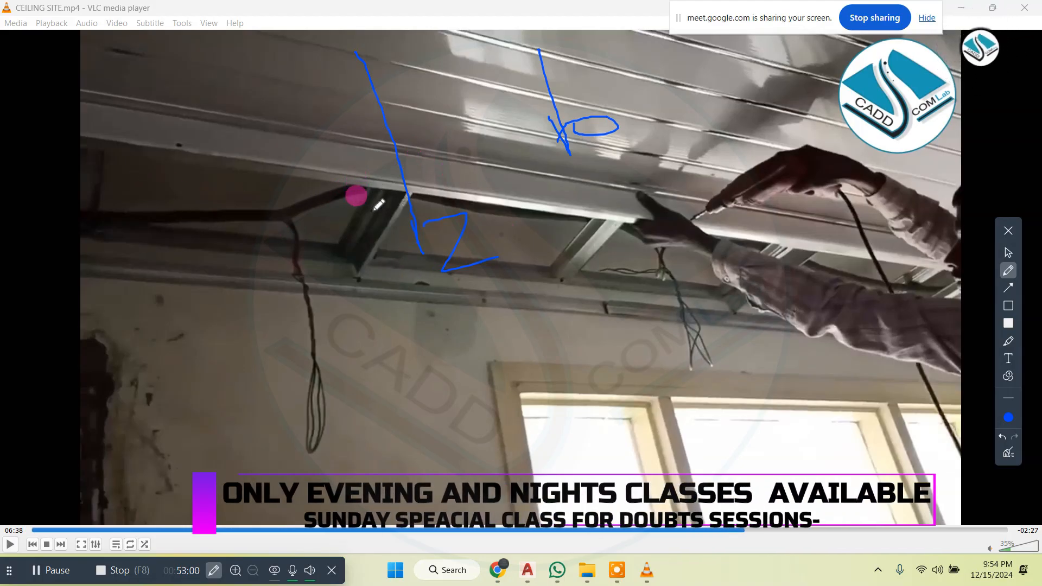
mouse_move(115, 201)
mouse_down()
mouse_move(288, 177)
mouse_move(576, 211)
mouse_move(615, 247)
mouse_up()
drag(681, 250, 673, 248)
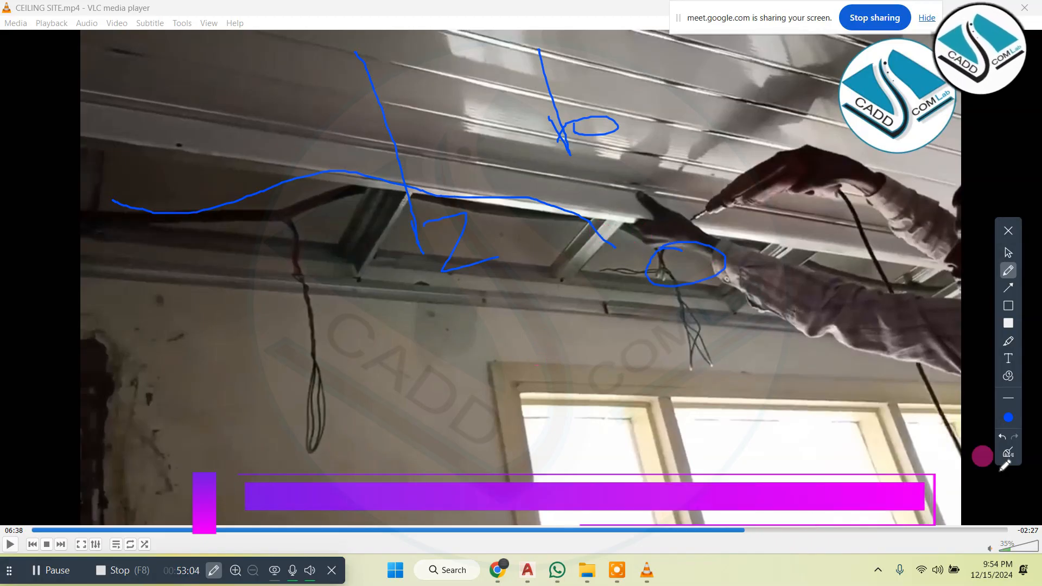
click(1009, 452)
click(1010, 254)
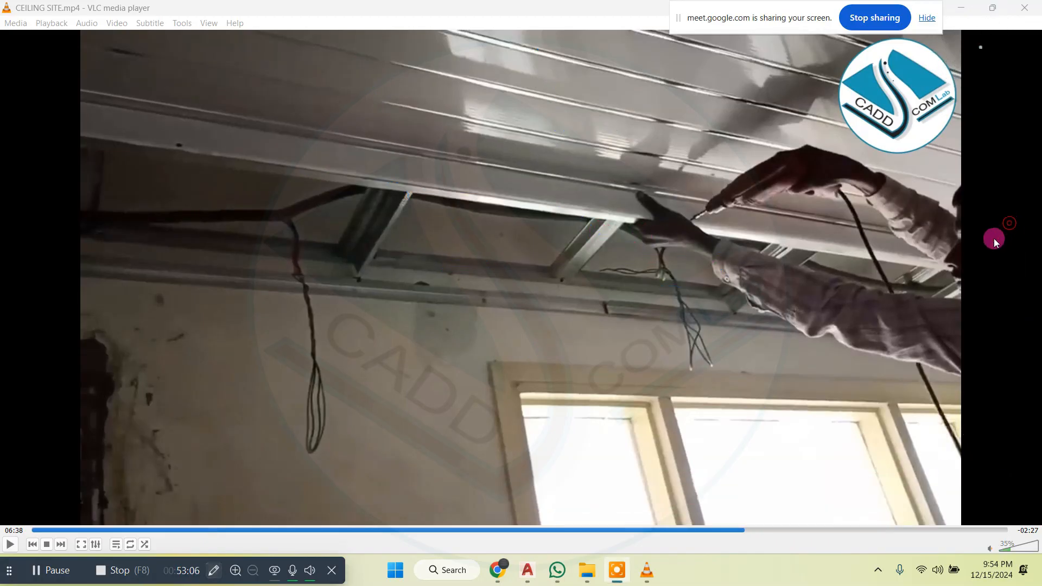
- Close the ceiling video, minimize the False Ceiling folder and return to the whole ceiling plan in AutoCAD
click(1025, 6)
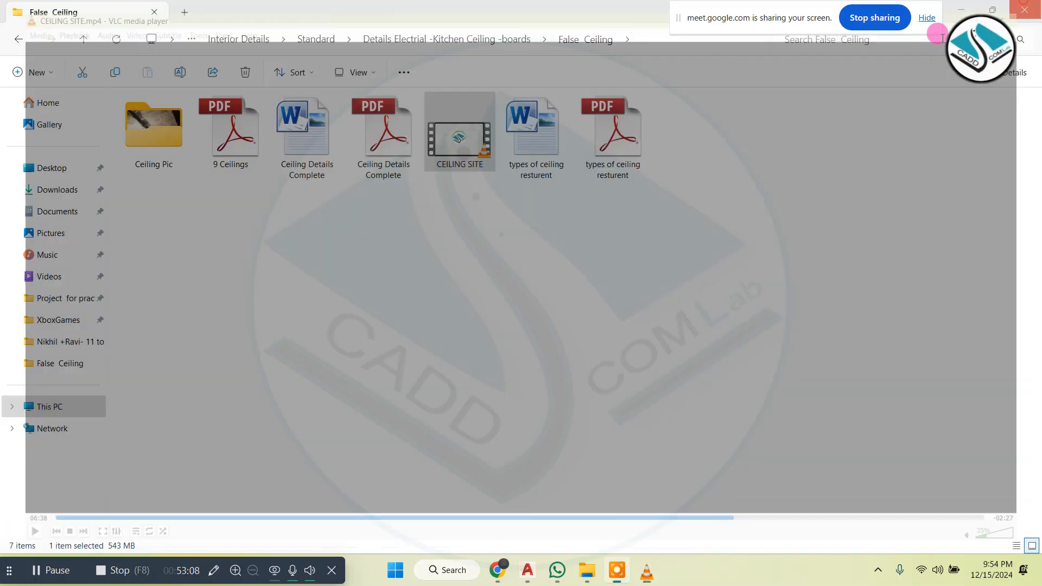
click(975, 3)
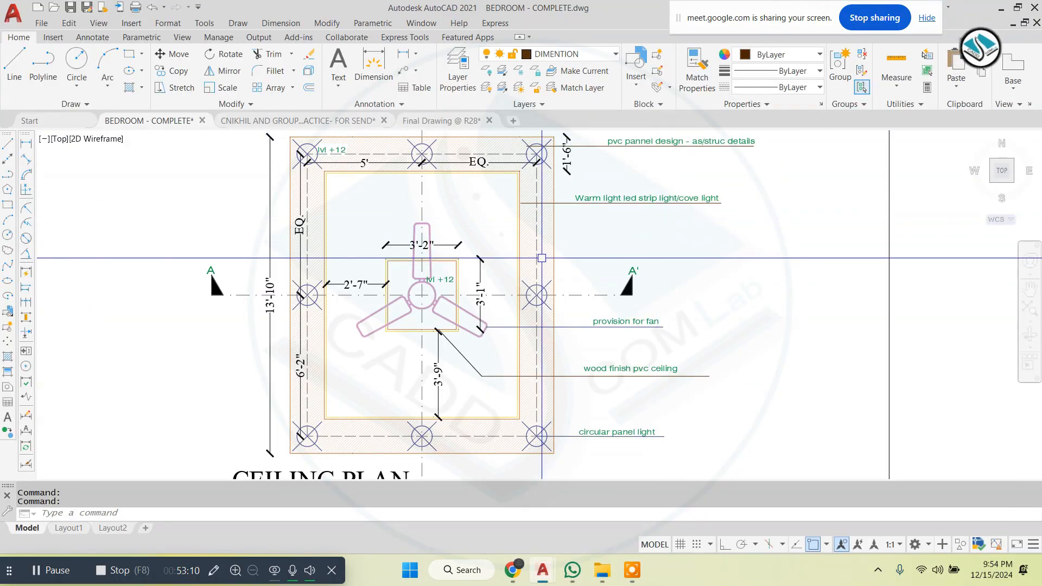
scroll(543, 257, down, 2)
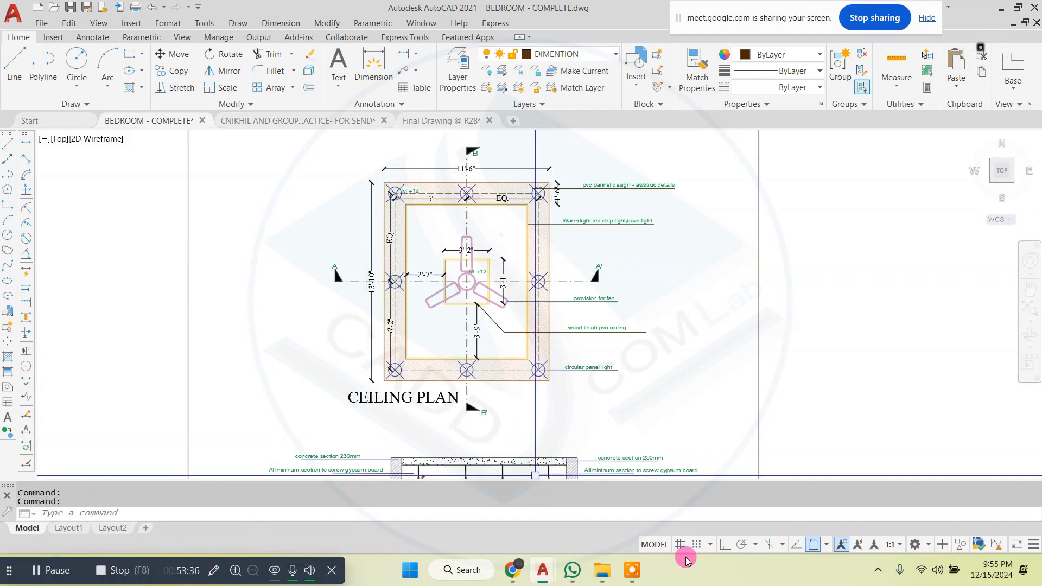
- Reopen the CEILING SITE video from the False Ceiling folder, skip to the finished ceiling and pause at 08:36
mouse_move(602, 568)
click(673, 487)
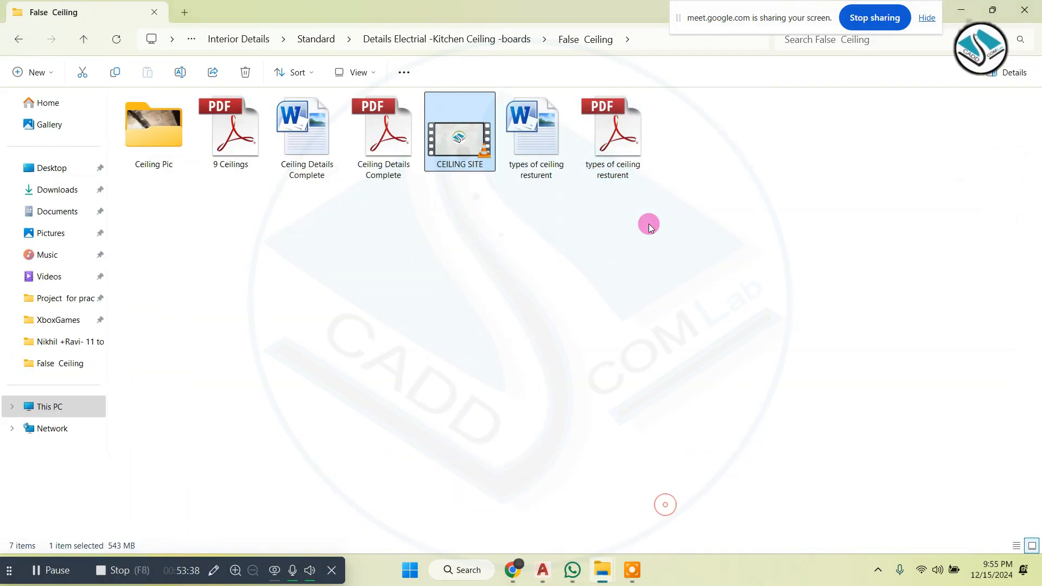
double_click(465, 128)
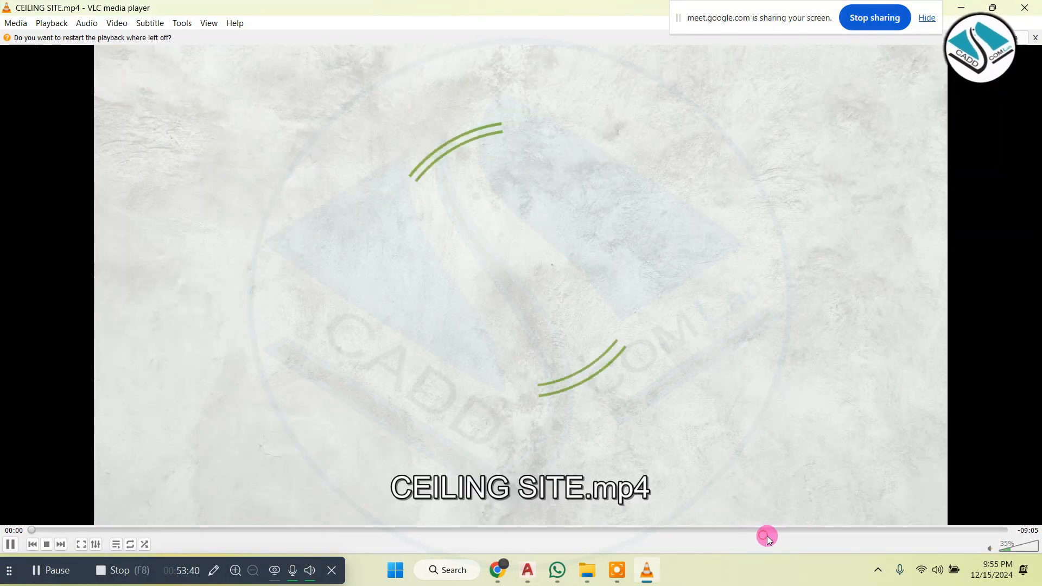
click(816, 529)
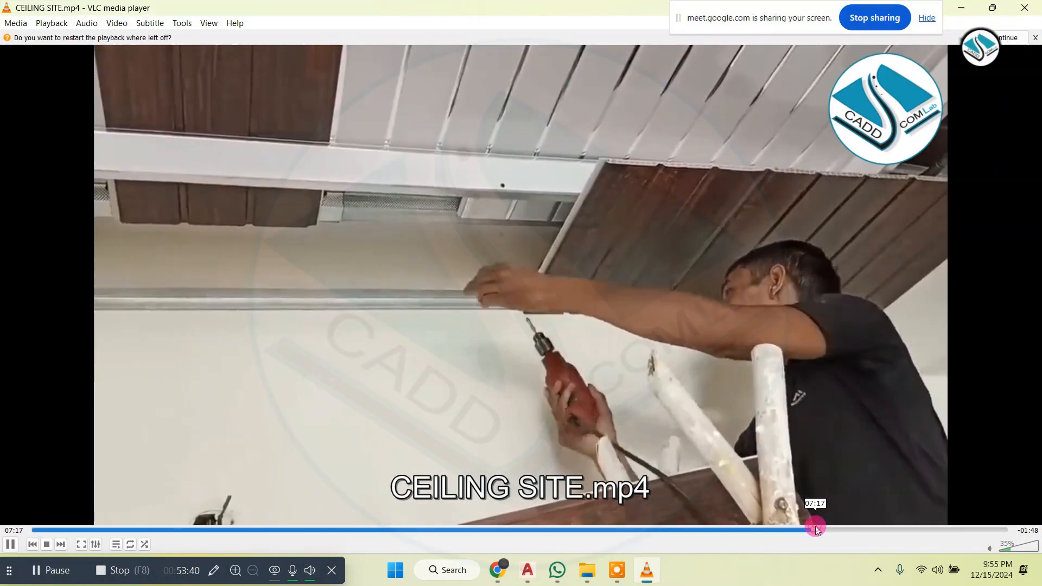
click(954, 529)
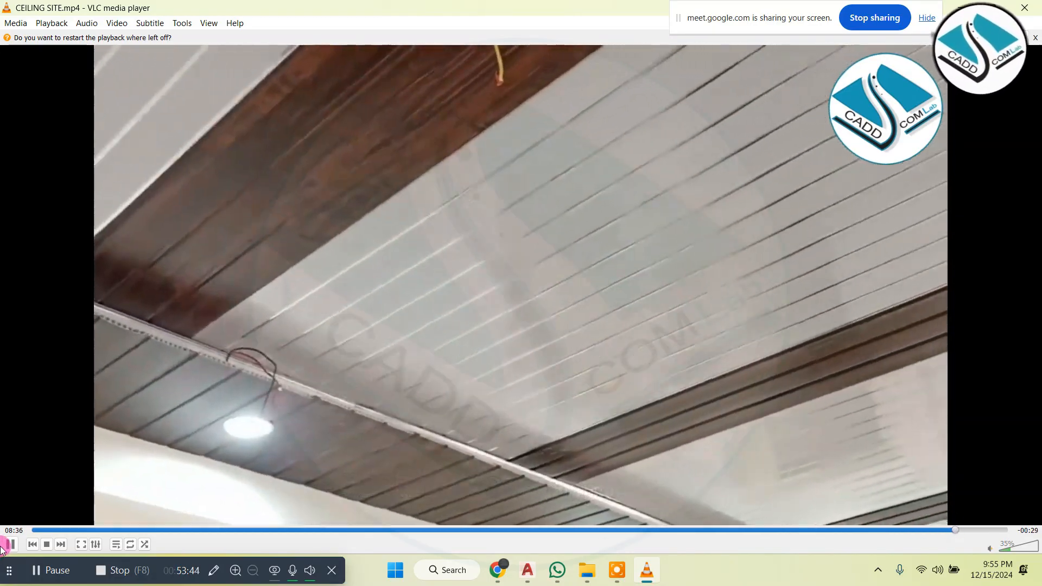
click(4, 546)
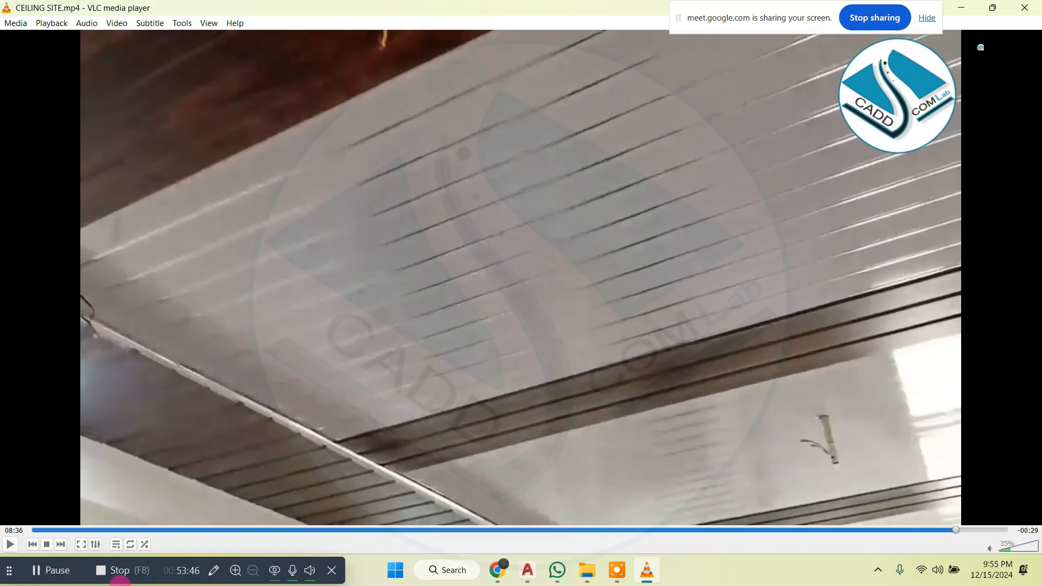
- Circle both hanging fan points in blue, and outline a panel box with a small mark around the rod on the white ceiling
click(213, 570)
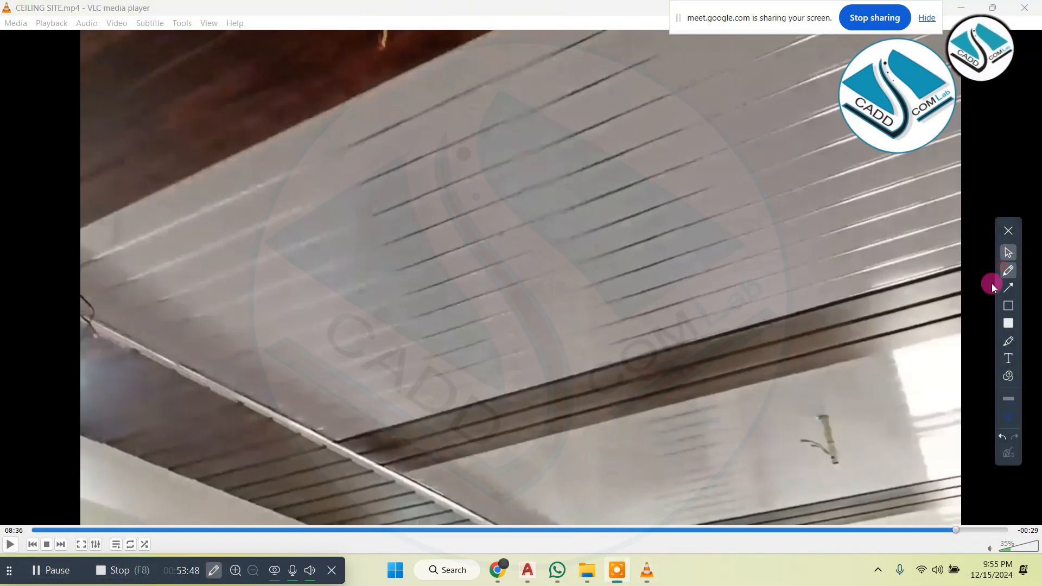
drag(850, 398, 787, 396)
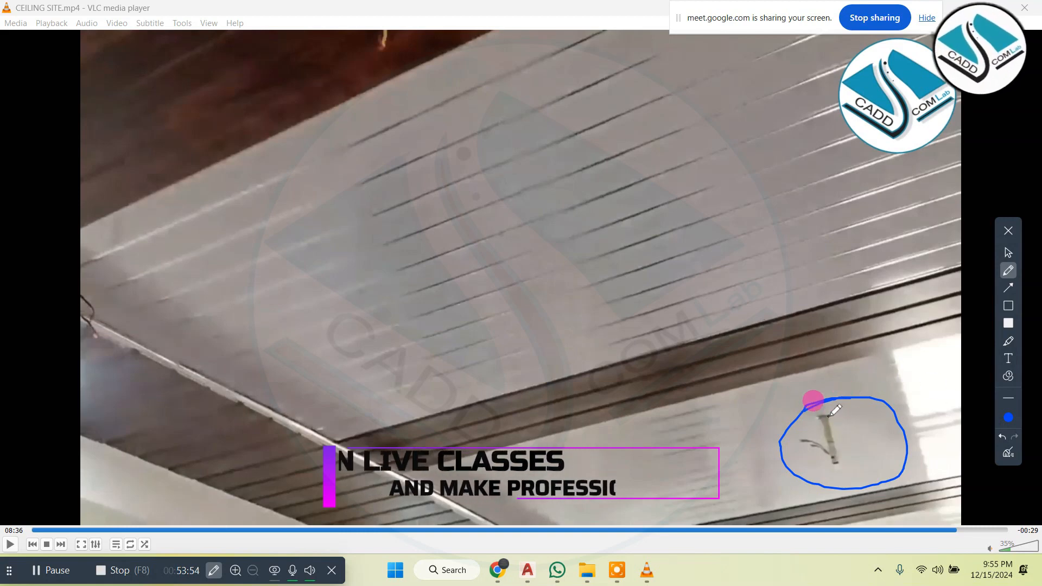
drag(388, 29, 380, 31)
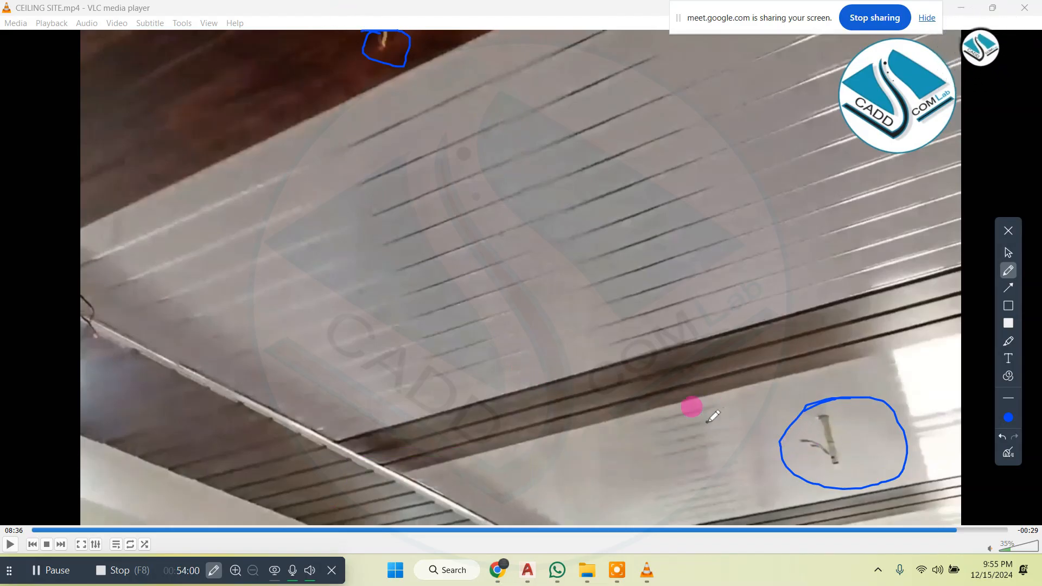
drag(708, 422, 787, 398)
mouse_move(872, 366)
mouse_down()
mouse_move(906, 381)
mouse_move(909, 429)
mouse_move(755, 458)
mouse_move(739, 418)
mouse_up()
drag(826, 468, 844, 467)
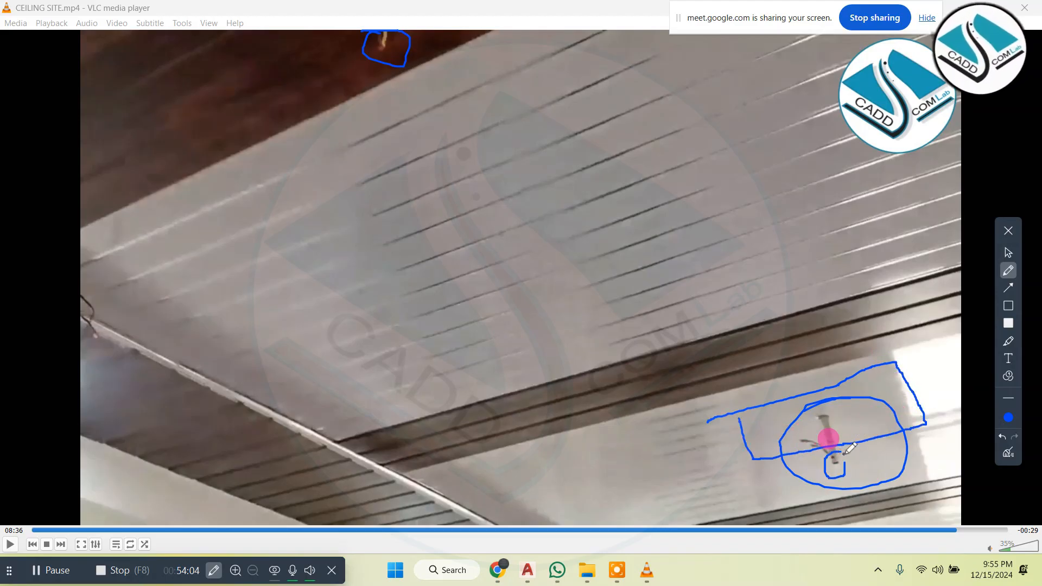
- Sketch two blue arrows to the outlined panel box around the fan rod, clear all annotations and leave annotation mode
drag(751, 281, 799, 400)
mouse_move(763, 382)
mouse_down()
mouse_move(816, 397)
mouse_move(752, 446)
mouse_up()
drag(608, 469, 732, 439)
mouse_move(696, 437)
mouse_down()
mouse_move(762, 438)
mouse_move(711, 495)
mouse_up()
drag(828, 454, 832, 467)
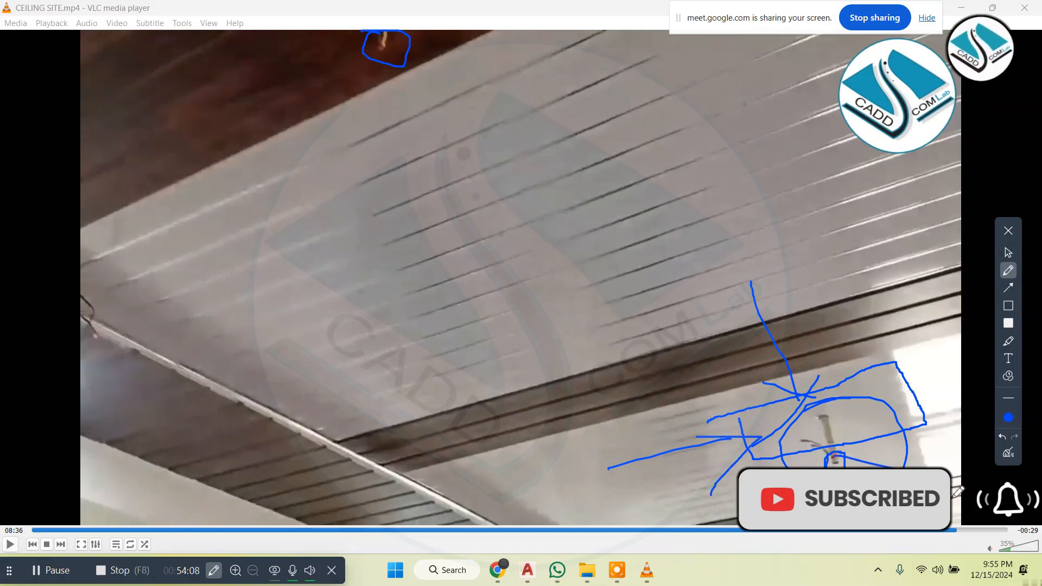
click(1008, 454)
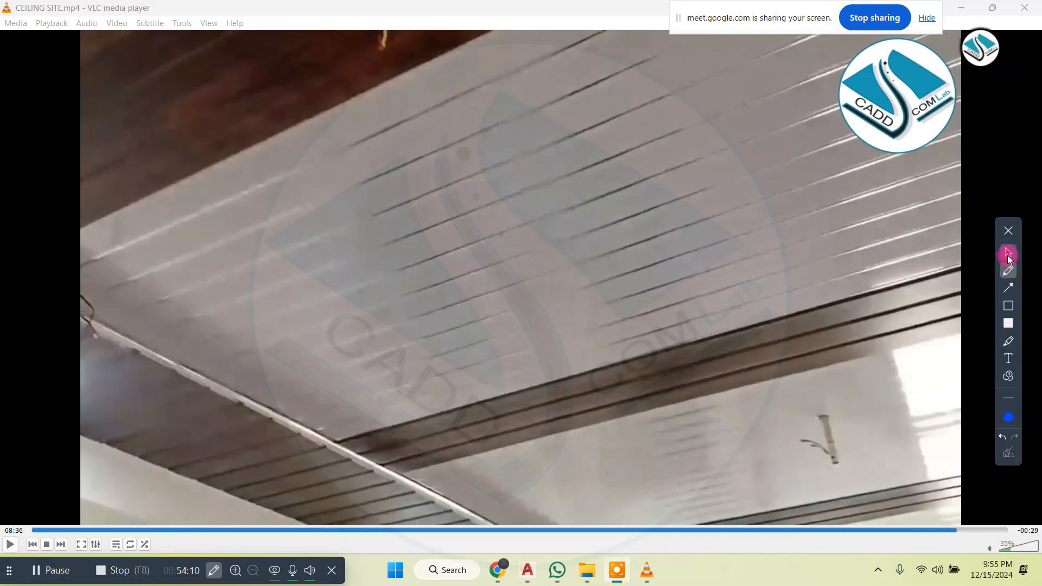
click(1004, 232)
- Play the video to 08:38, pause it, and sketch a blue box and fan blades around the ceiling's fan rod
click(10, 545)
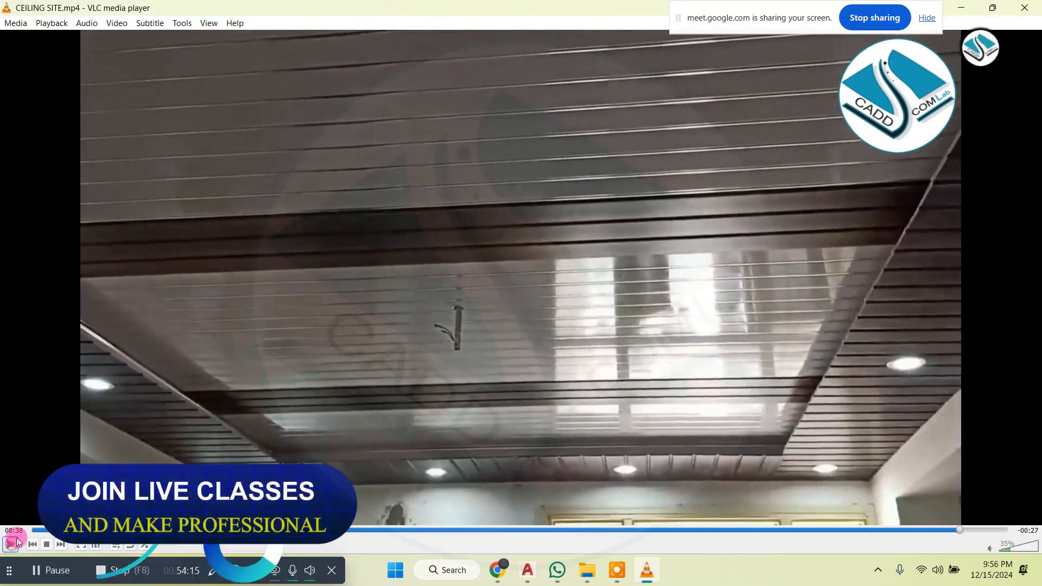
click(11, 544)
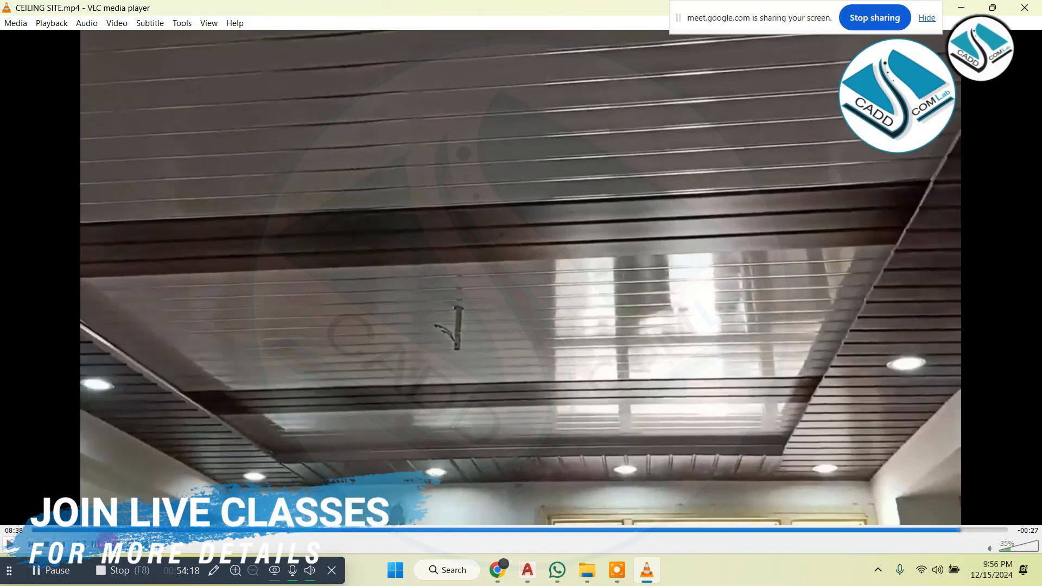
click(215, 571)
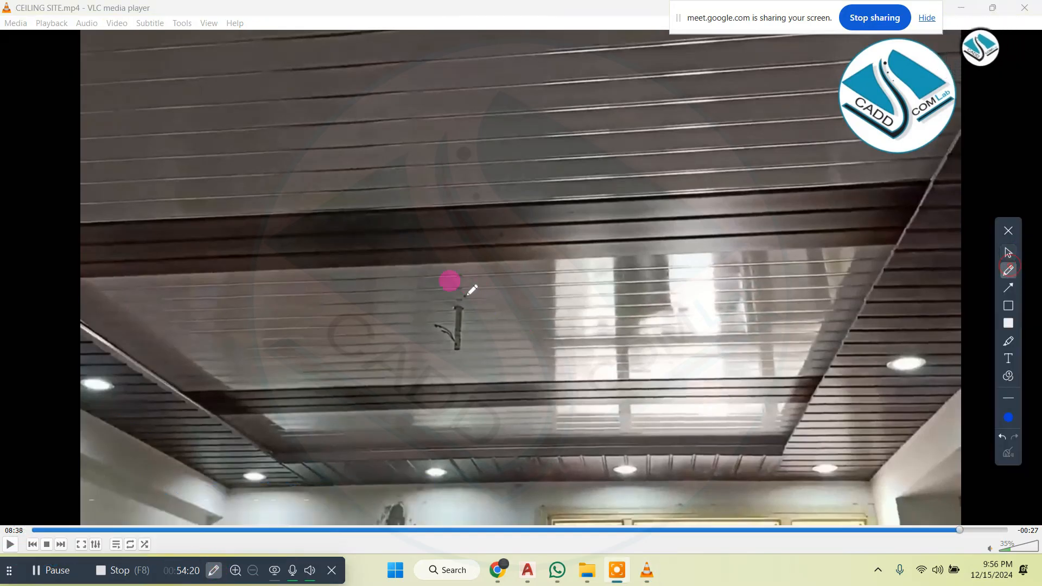
mouse_move(360, 291)
mouse_down()
mouse_move(521, 278)
mouse_move(503, 323)
mouse_move(368, 289)
mouse_up()
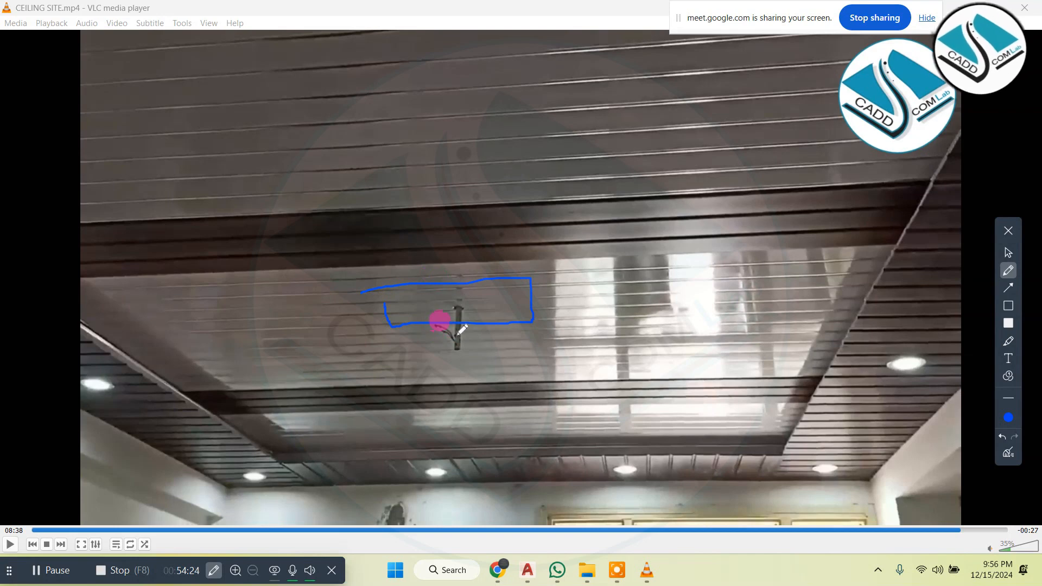
mouse_move(456, 347)
mouse_down()
mouse_move(246, 473)
mouse_move(726, 437)
mouse_up()
drag(429, 243, 415, 273)
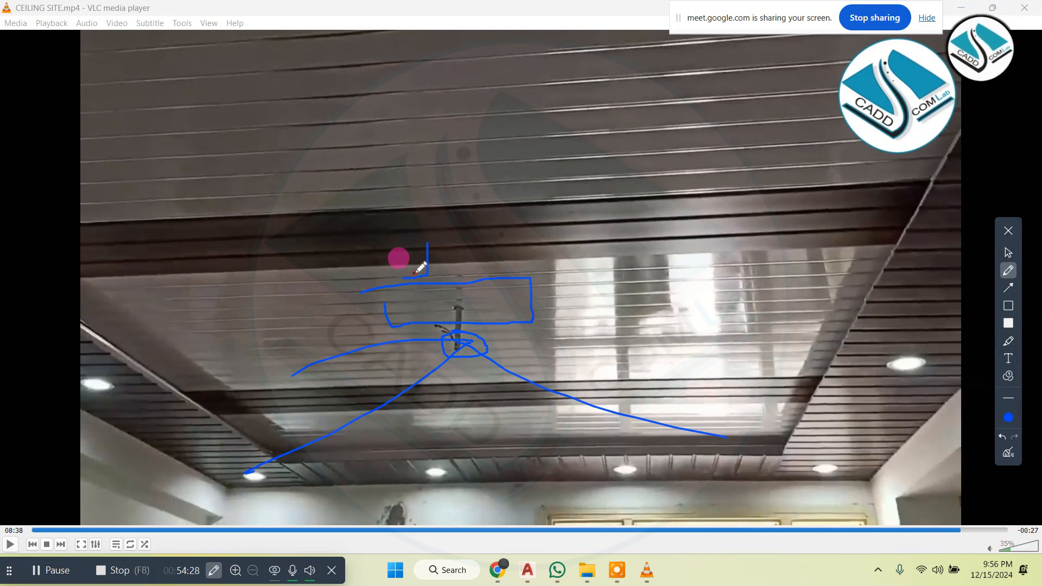
- Clear the fan sketch, leave annotation mode and close the ceiling video
click(1009, 452)
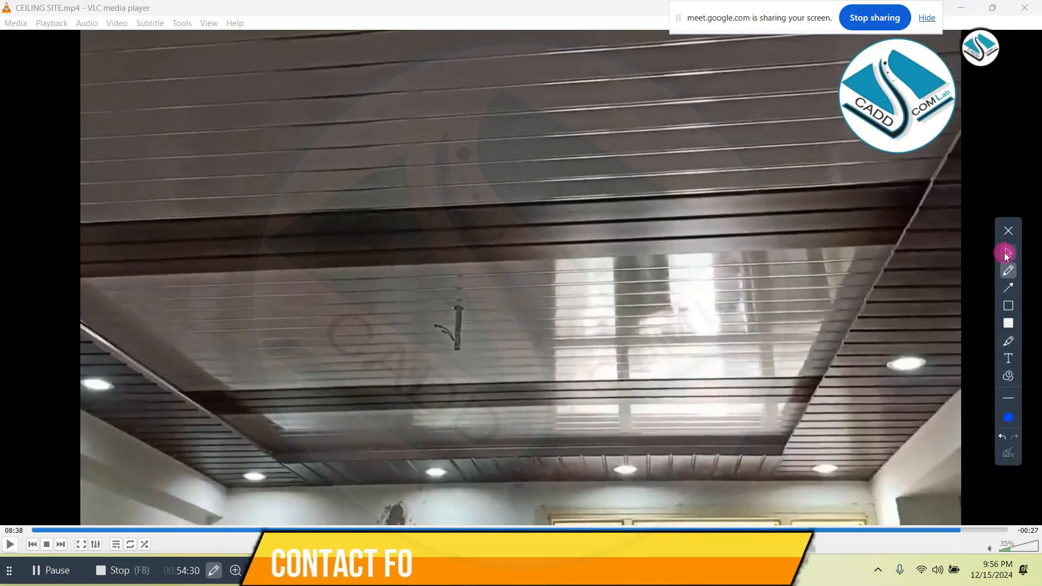
click(1009, 231)
click(1027, 9)
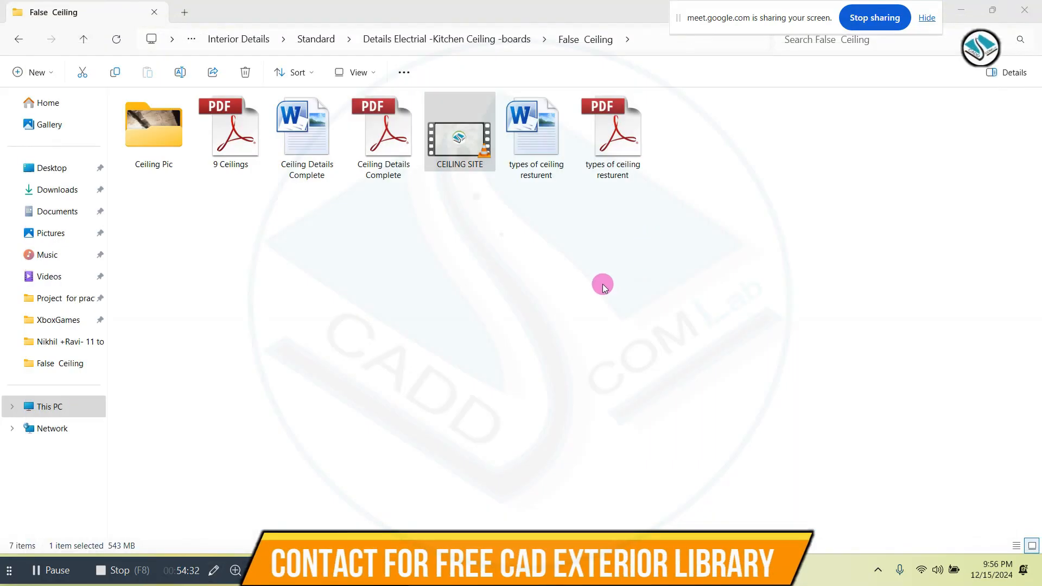